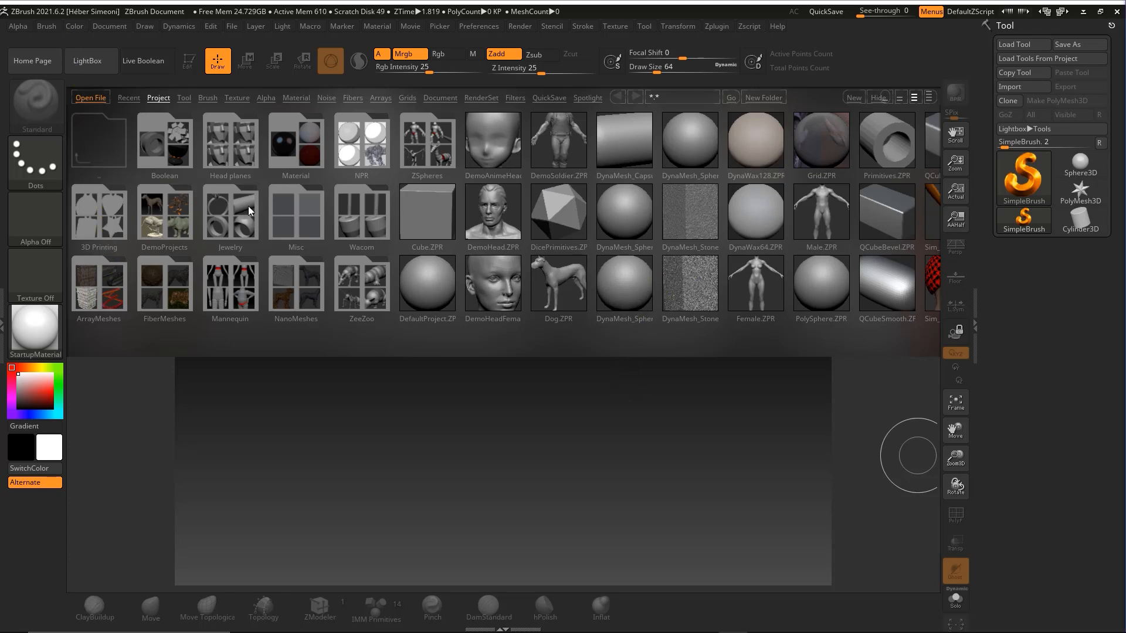
# Hide LightBox and choose the PolyMesh3D star as the active tool
pyautogui.hotkey('ctrl', 'shift')
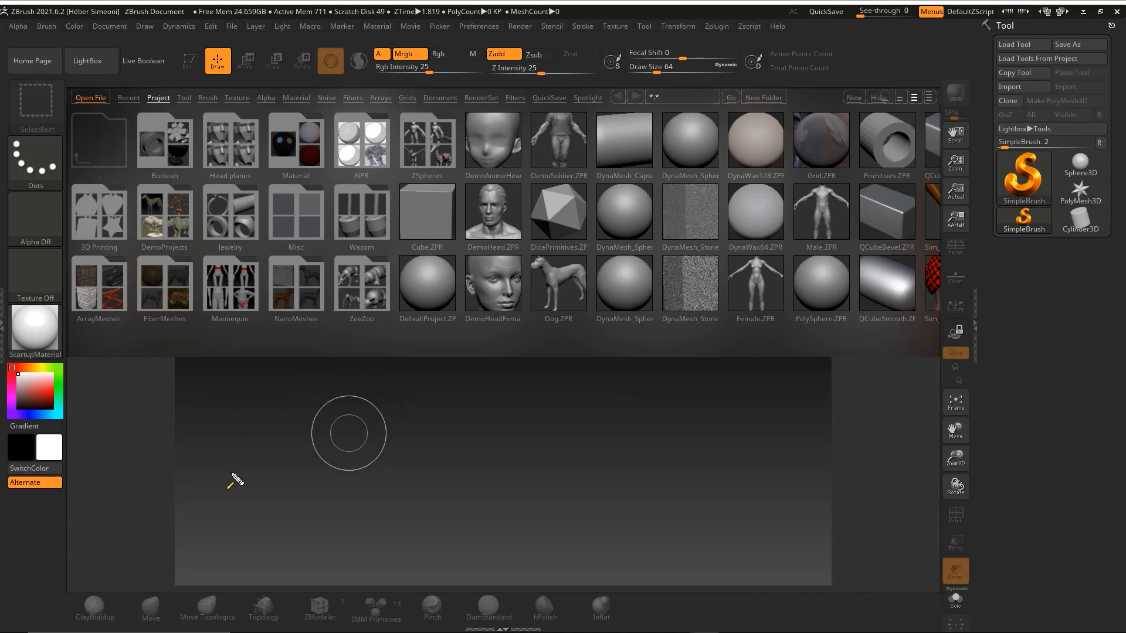
pyautogui.click(95, 65)
pyautogui.hotkey('ctrl', 'shift')
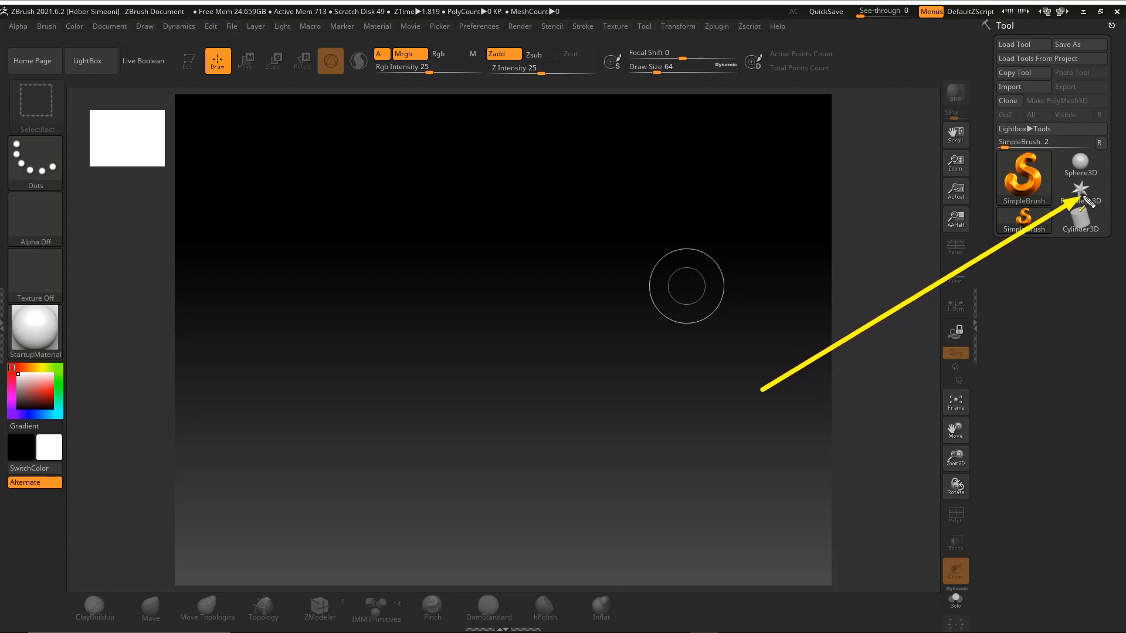
pyautogui.click(1023, 176)
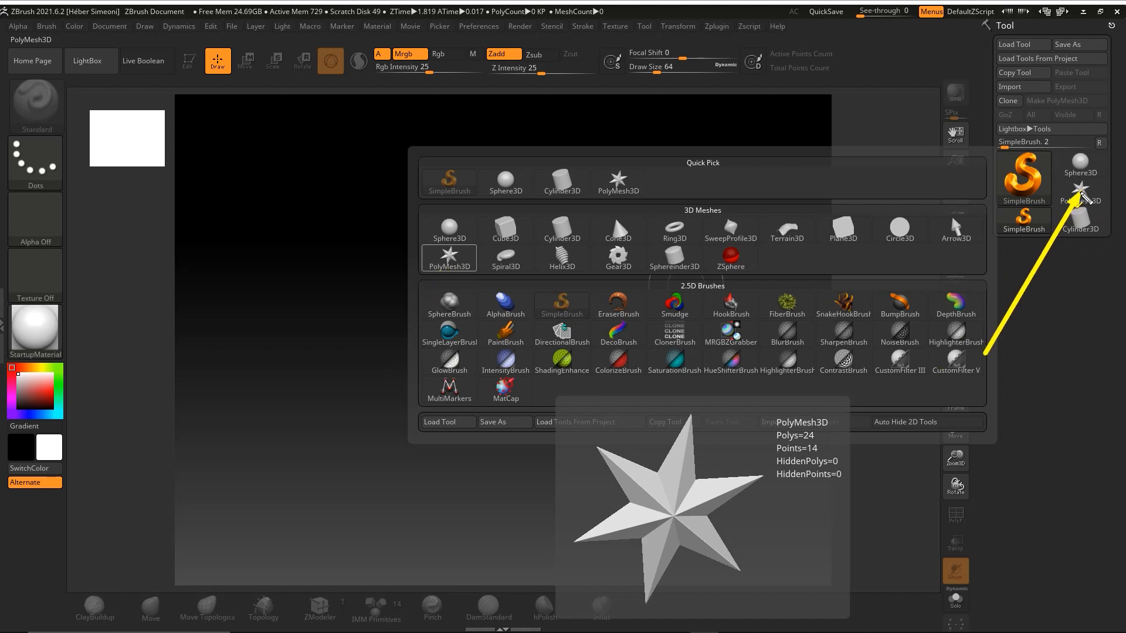
pyautogui.press('Escape')
pyautogui.click(1079, 196)
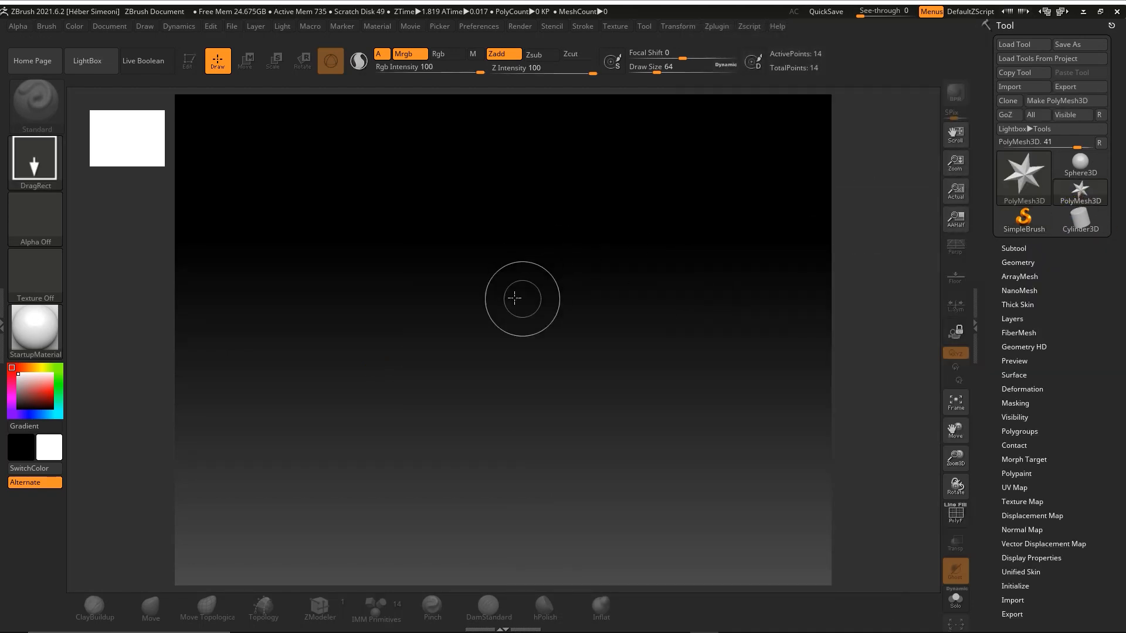
# Draw the PolyMesh3D star on the canvas and make it editable in Edit mode
pyautogui.moveTo(501, 291); pyautogui.dragTo(522, 434)
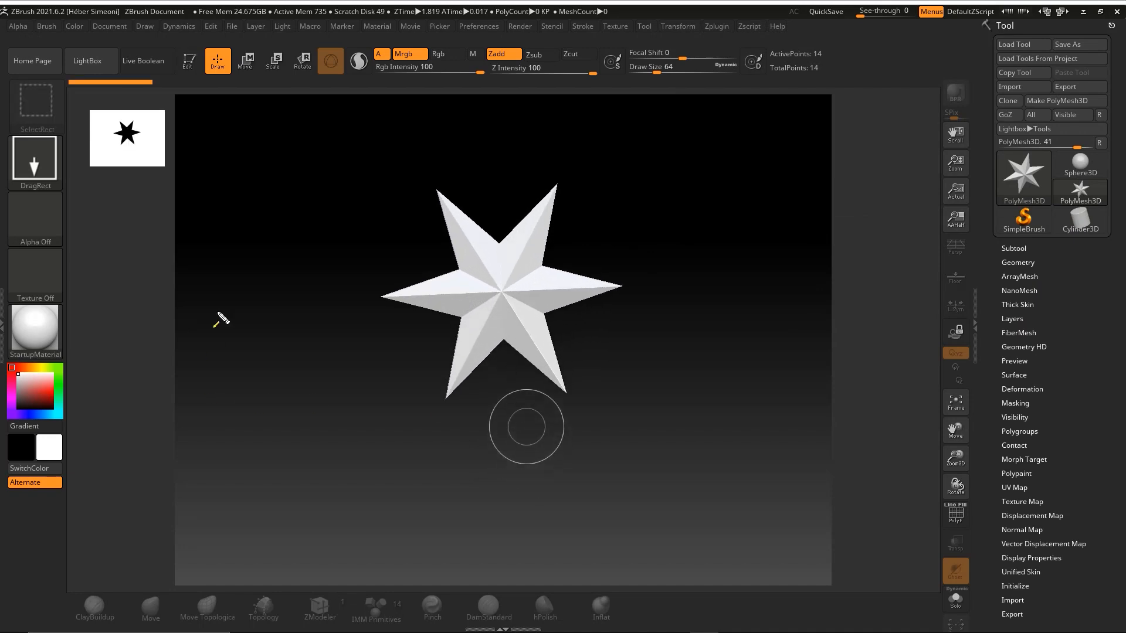
pyautogui.click(196, 68)
pyautogui.moveTo(632, 212); pyautogui.dragTo(705, 264)
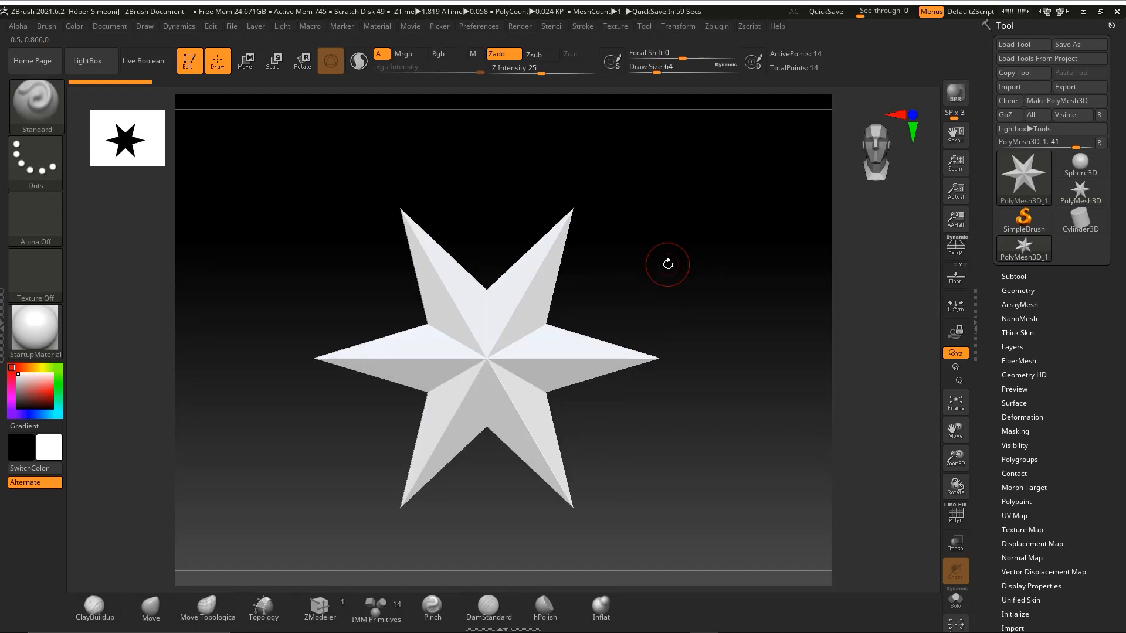
# Switch to Move mode to display the transform gizmo on the star
pyautogui.hotkey('ctrl', 'shift')
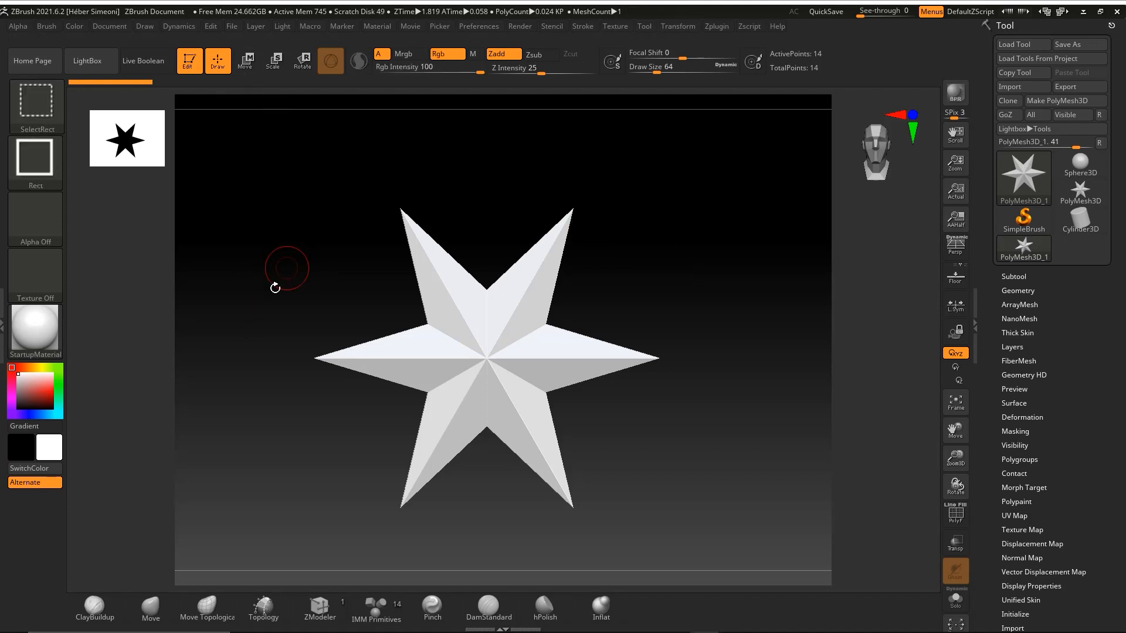
pyautogui.moveTo(272, 283)
pyautogui.mouseDown()
pyautogui.moveTo(255, 87)
pyautogui.moveTo(510, 191)
pyautogui.mouseUp()
pyautogui.moveTo(389, 318)
pyautogui.mouseDown()
pyautogui.moveTo(324, 233)
pyautogui.moveTo(635, 208)
pyautogui.moveTo(437, 299)
pyautogui.mouseUp()
pyautogui.hotkey('ctrl', 'shift')
pyautogui.moveTo(248, 366)
pyautogui.mouseDown()
pyautogui.moveTo(244, 79)
pyautogui.moveTo(283, 94)
pyautogui.moveTo(300, 67)
pyautogui.moveTo(293, 120)
pyautogui.moveTo(249, 76)
pyautogui.moveTo(305, 73)
pyautogui.moveTo(249, 69)
pyautogui.mouseUp()
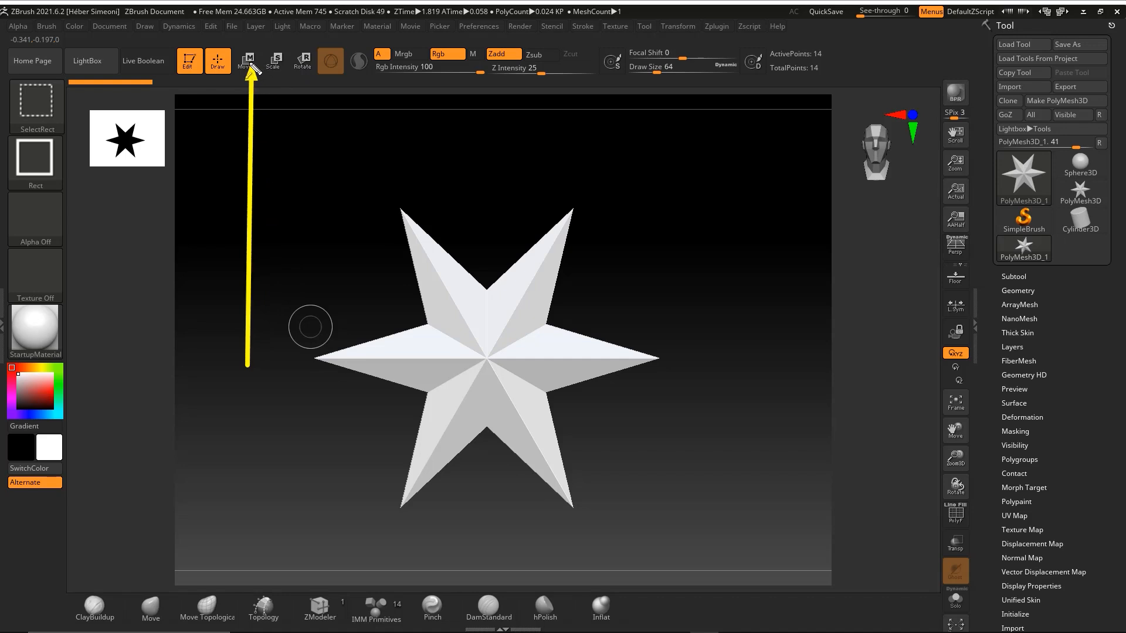
pyautogui.click(251, 66)
pyautogui.click(250, 66)
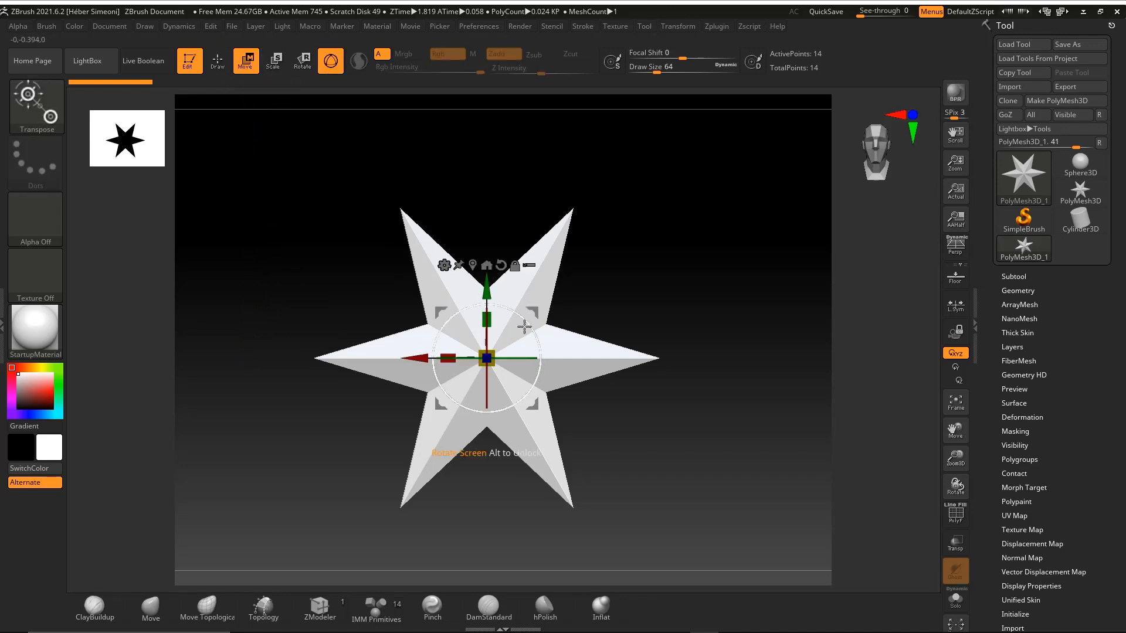
# Replace the star with a PolyCube primitive through the gizmo's transform type options
pyautogui.hotkey('ctrl', 'shift', 'd')
pyautogui.moveTo(236, 263)
pyautogui.mouseDown()
pyautogui.moveTo(246, 64)
pyautogui.moveTo(290, 70)
pyautogui.moveTo(471, 220)
pyautogui.mouseUp()
pyautogui.moveTo(483, 269); pyautogui.dragTo(441, 261)
pyautogui.click(445, 265)
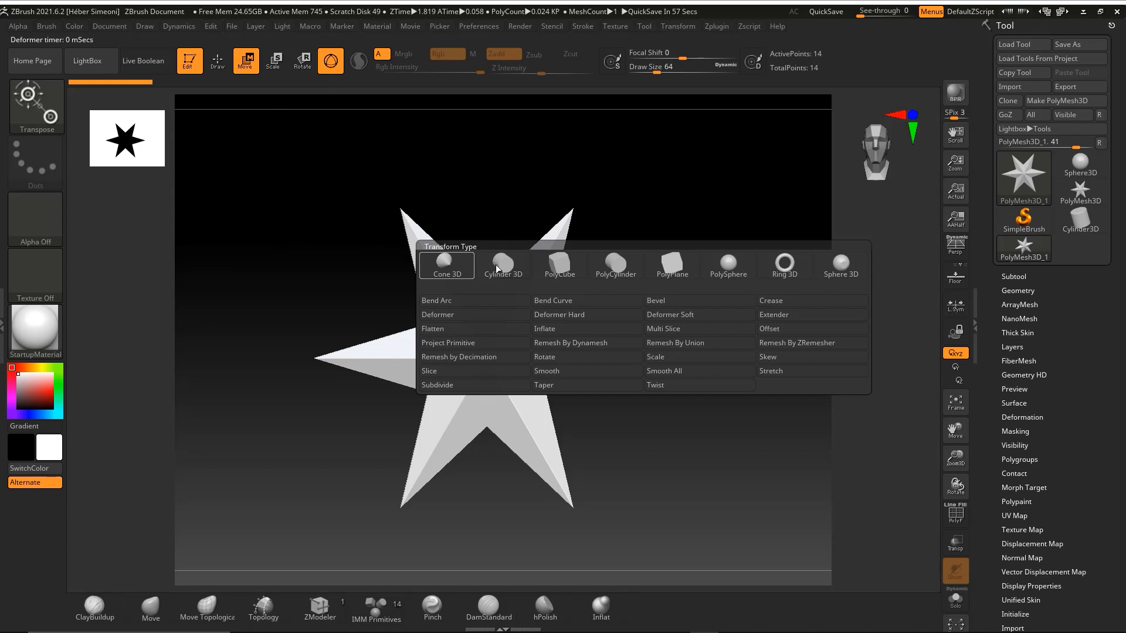
pyautogui.click(558, 265)
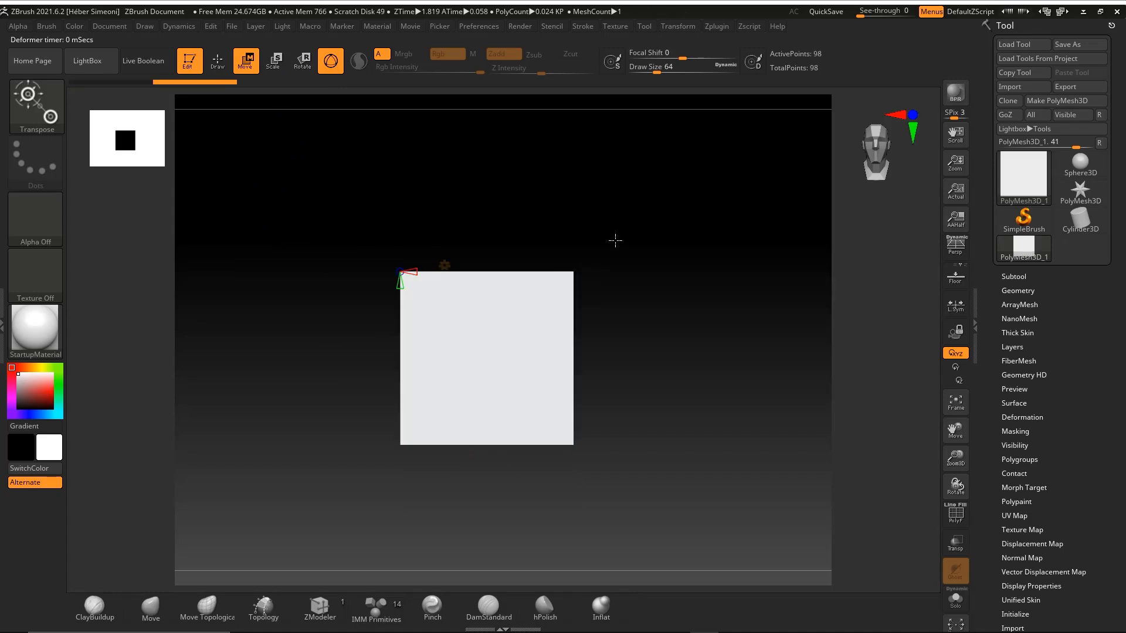
pyautogui.moveTo(614, 239); pyautogui.dragTo(657, 245)
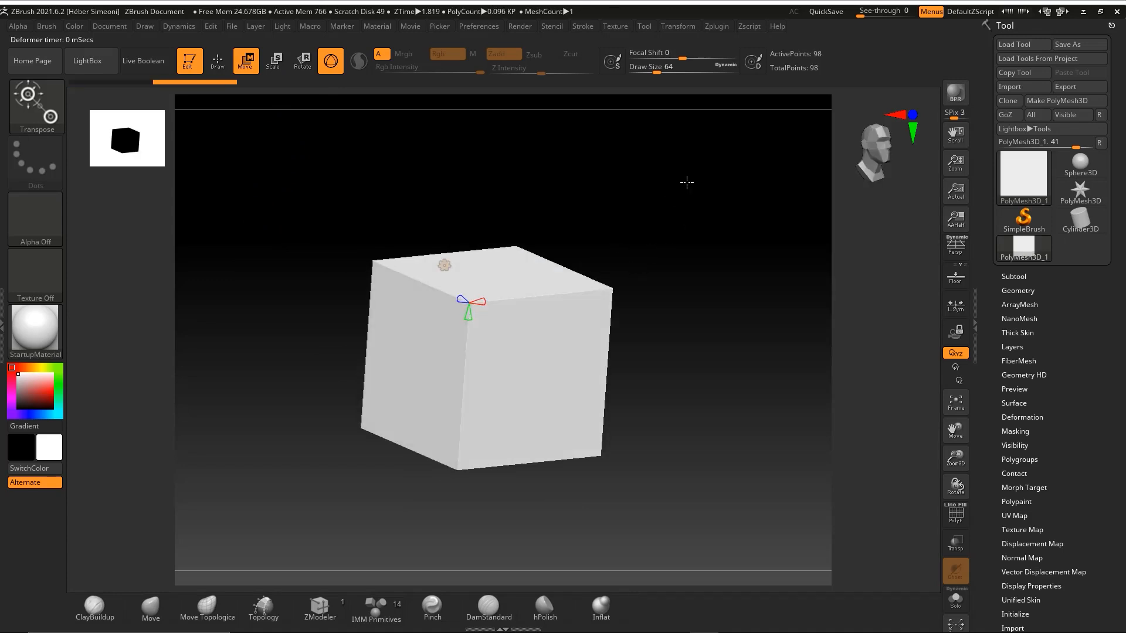
# Turn on the Polyframe display to show the cube's edges and polygroup colour
pyautogui.hotkey('ctrl', 'shift')
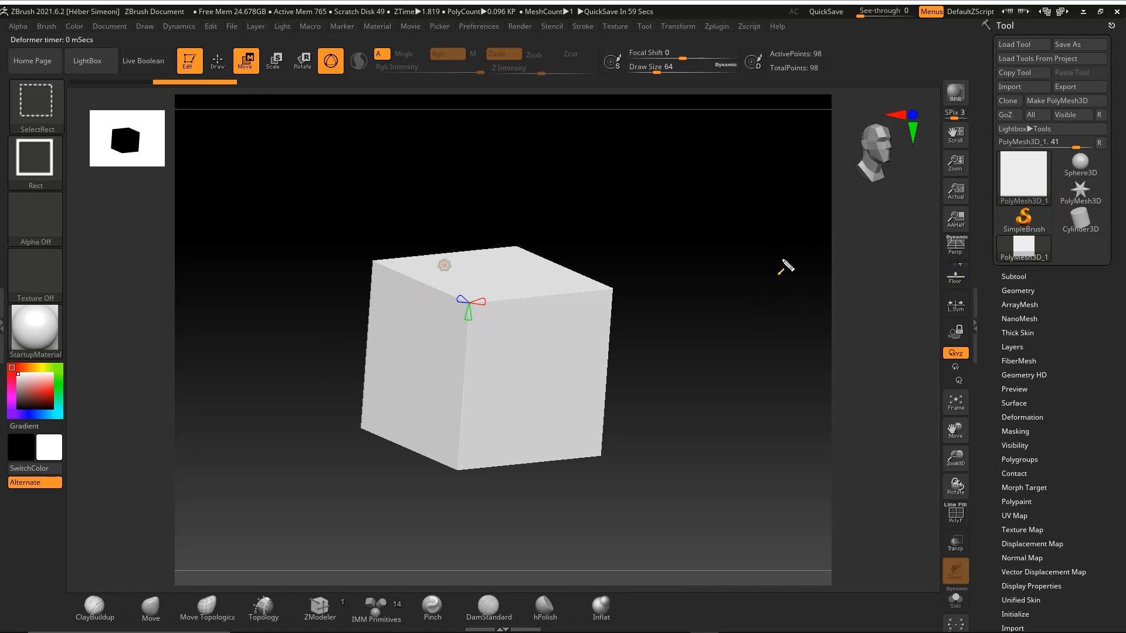
pyautogui.press('Escape')
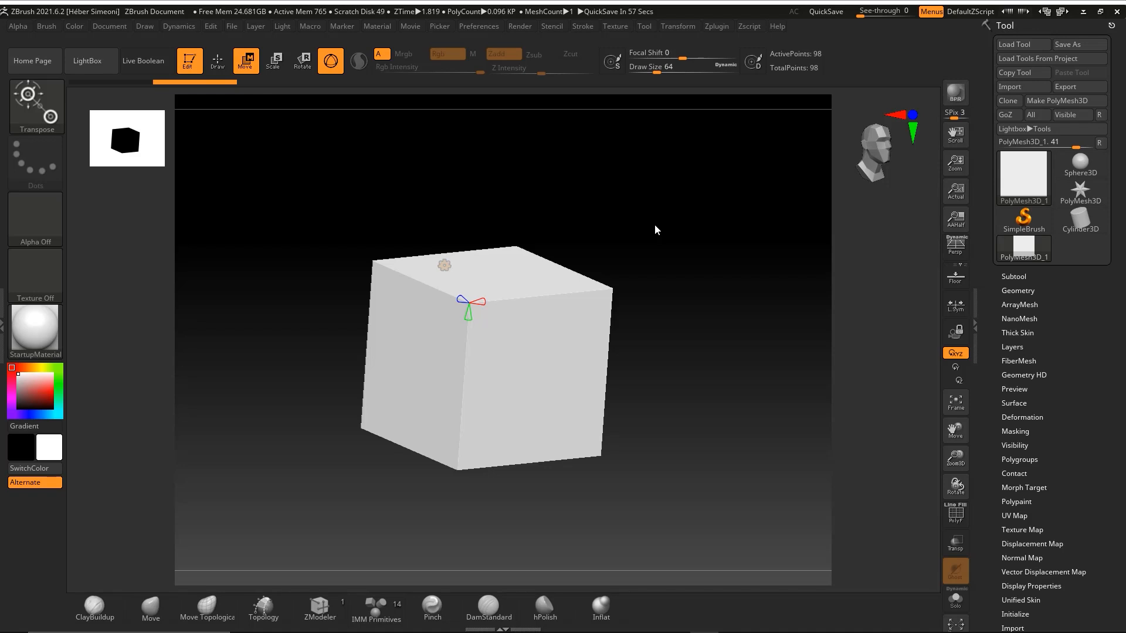
pyautogui.hotkey('ctrl', 'shift', '2')
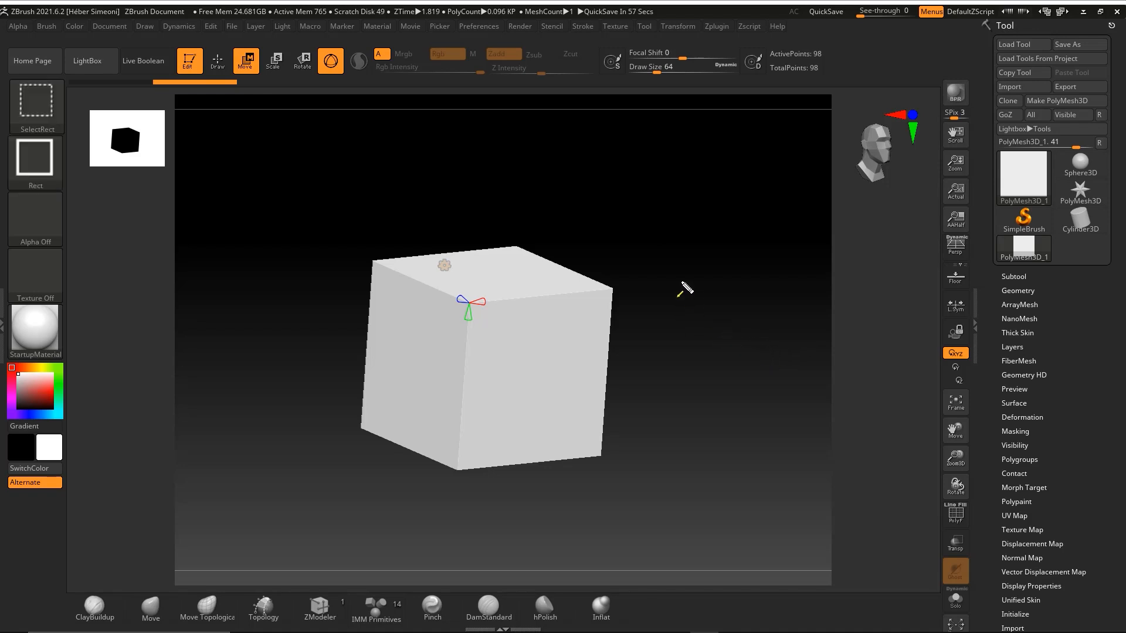
pyautogui.moveTo(621, 207)
pyautogui.mouseDown()
pyautogui.moveTo(830, 388)
pyautogui.moveTo(958, 518)
pyautogui.mouseUp()
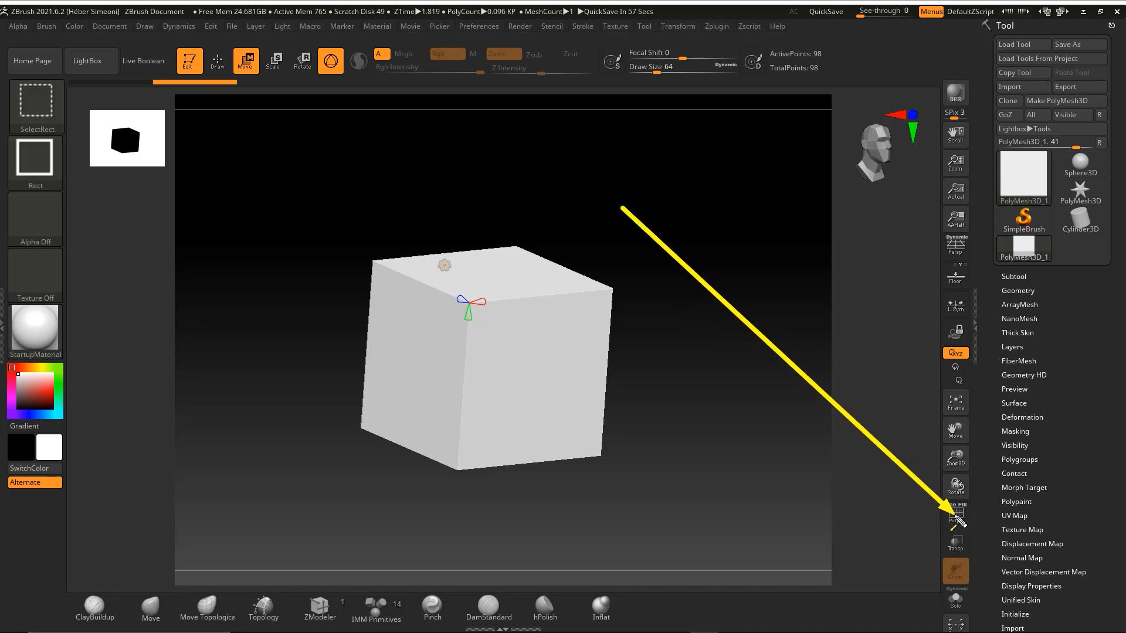
pyautogui.press('Escape')
pyautogui.click(955, 515)
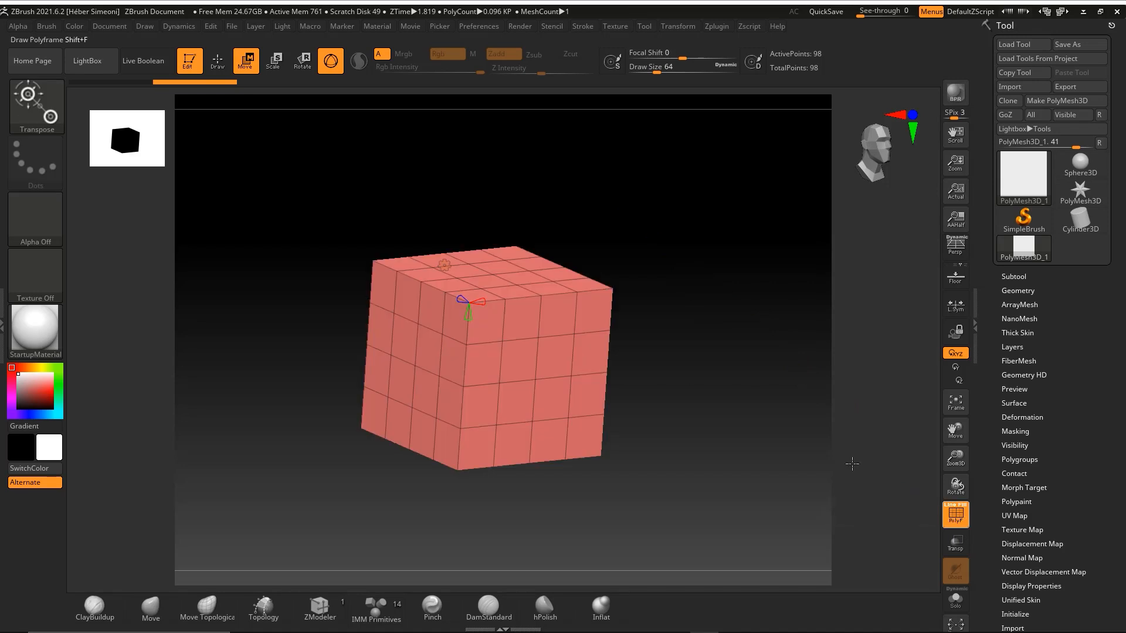
pyautogui.moveTo(700, 226)
pyautogui.keyDown('ctrl'); pyautogui.keyDown('shift'); pyautogui.mouseDown()
pyautogui.moveTo(596, 314)
pyautogui.moveTo(492, 315)
pyautogui.moveTo(578, 322)
pyautogui.moveTo(1057, 211)
pyautogui.moveTo(1055, 225)
pyautogui.moveTo(1081, 202)
pyautogui.moveTo(1076, 186)
pyautogui.mouseUp(); pyautogui.keyUp('shift'); pyautogui.keyUp('ctrl')
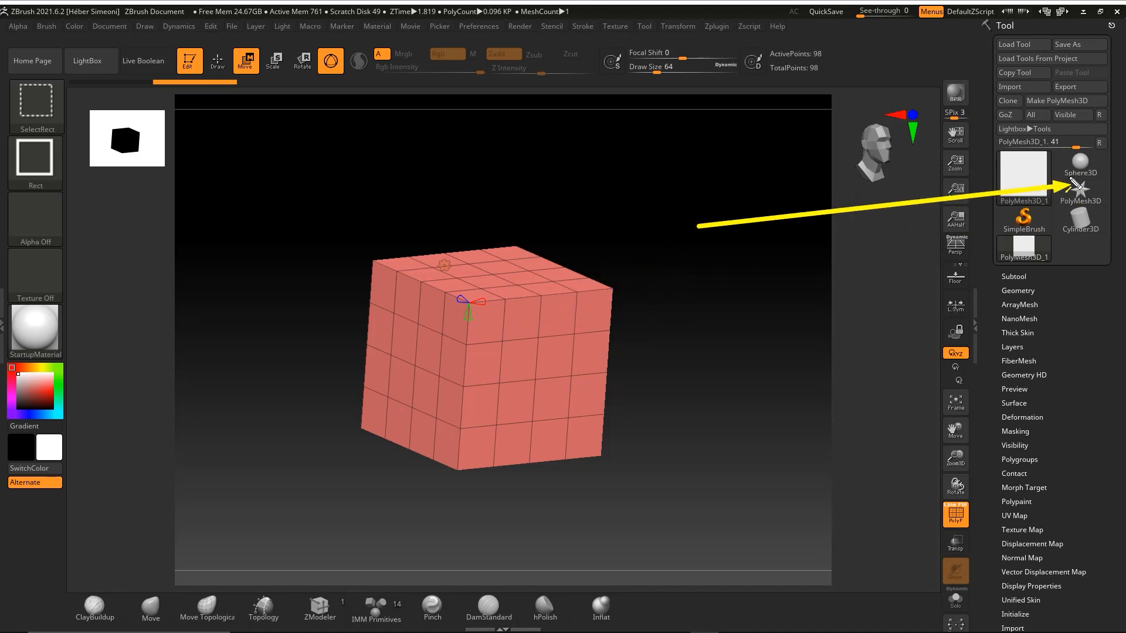
pyautogui.hotkey('ctrl', 'z')
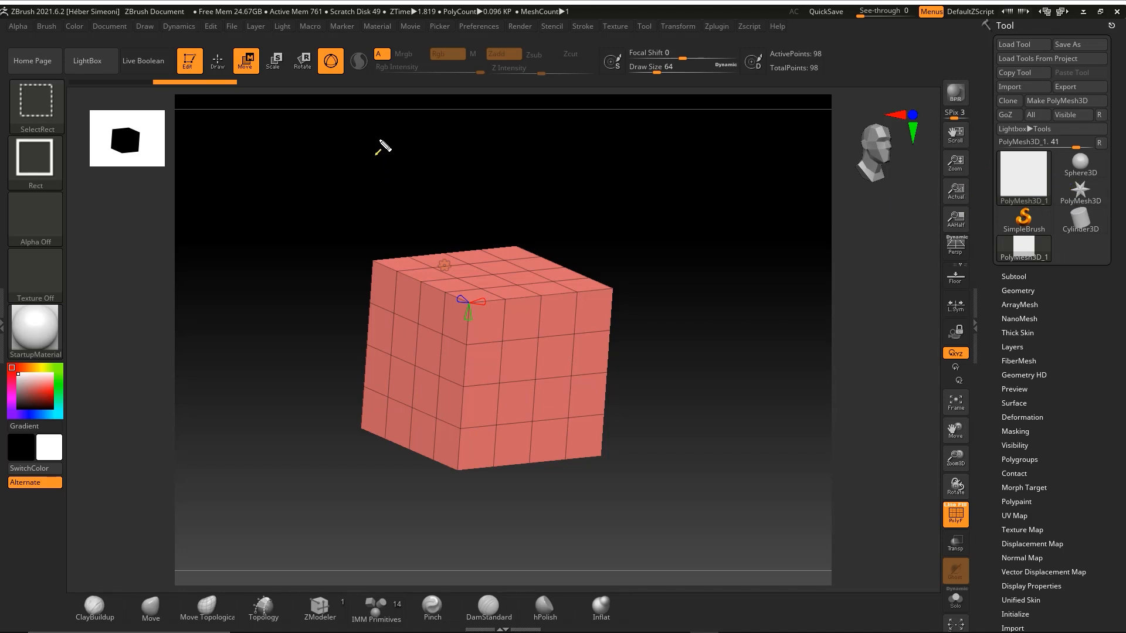
pyautogui.keyDown('ctrl'); pyautogui.keyDown('shift'); pyautogui.moveTo(382, 145); pyautogui.dragTo(451, 261); pyautogui.keyUp('shift'); pyautogui.keyUp('ctrl')
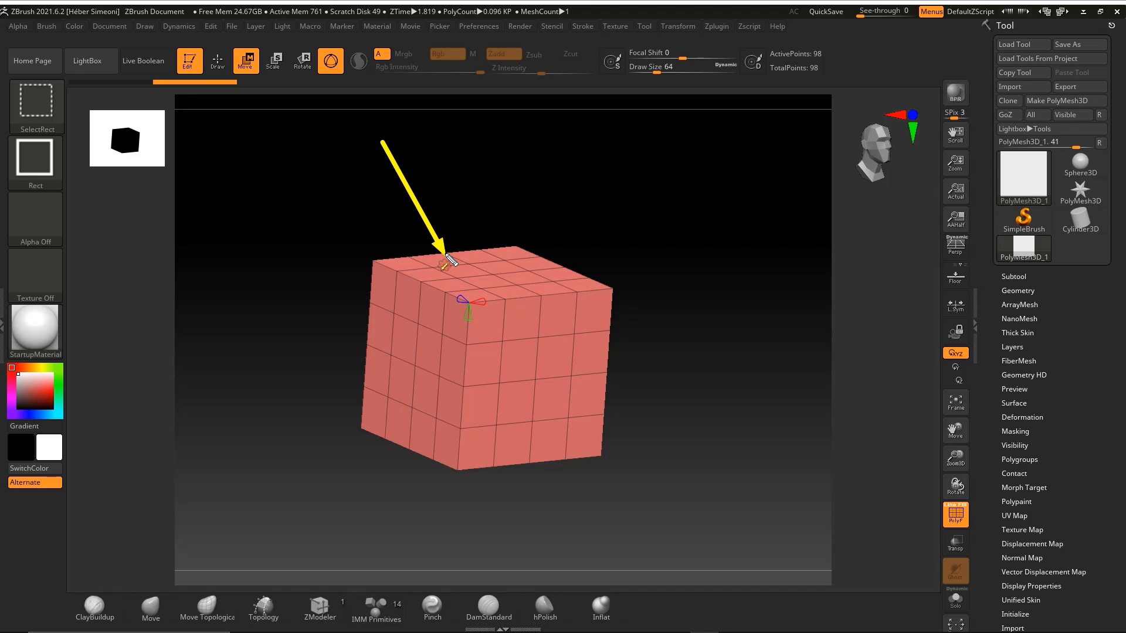
pyautogui.hotkey('ctrl', 'z')
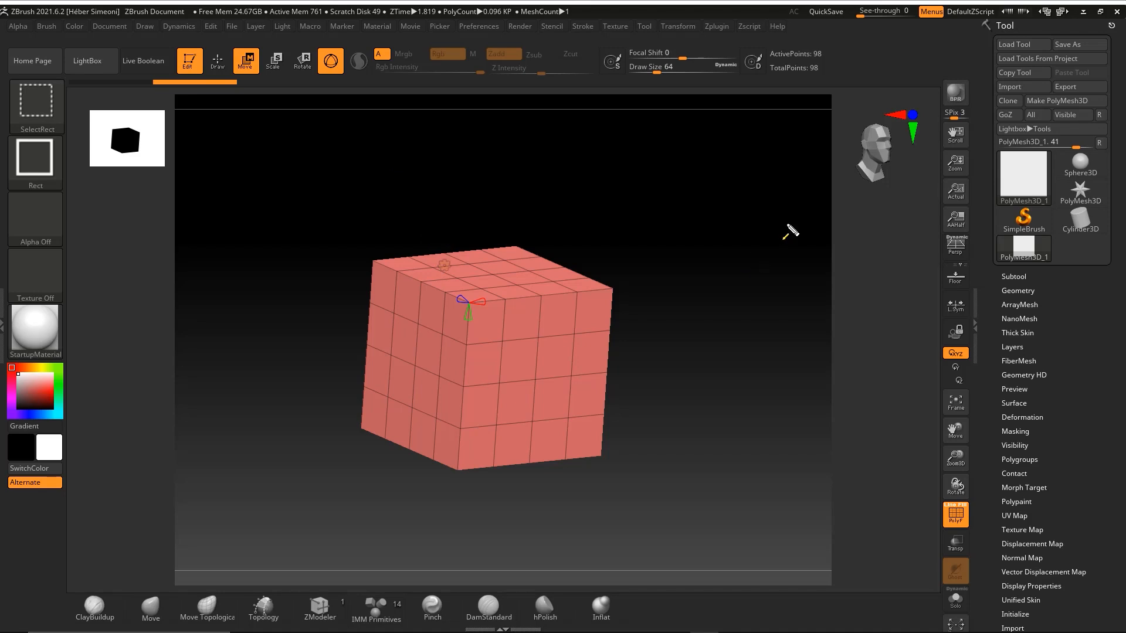
pyautogui.keyDown('ctrl'); pyautogui.keyDown('shift'); pyautogui.moveTo(793, 208); pyautogui.dragTo(537, 338); pyautogui.keyUp('shift'); pyautogui.keyUp('ctrl')
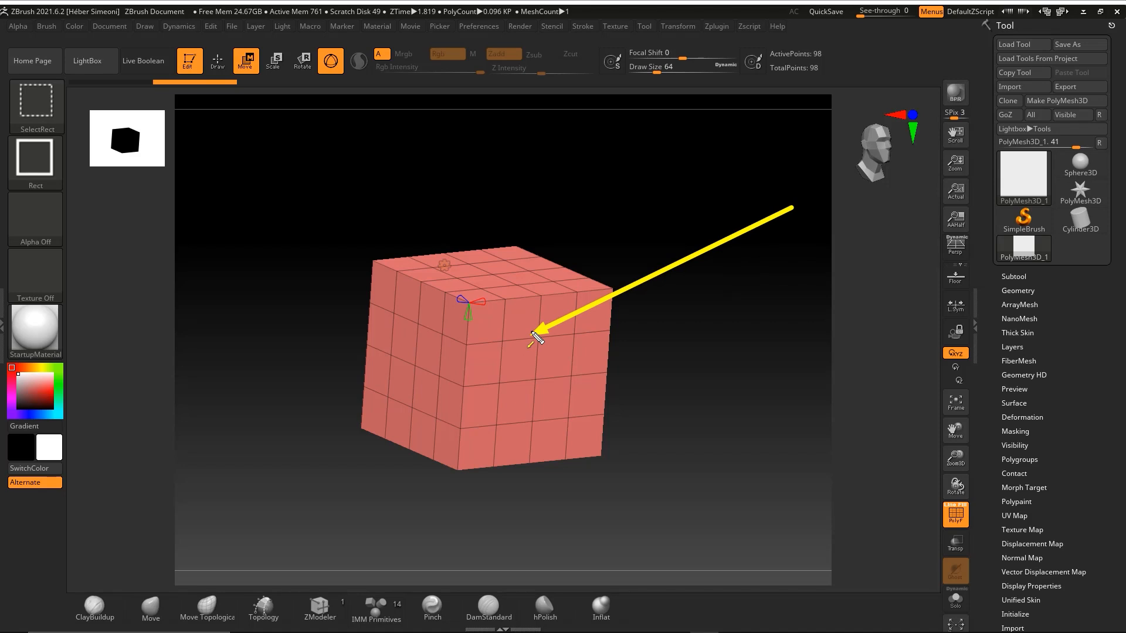
pyautogui.hotkey('ctrl', 'z')
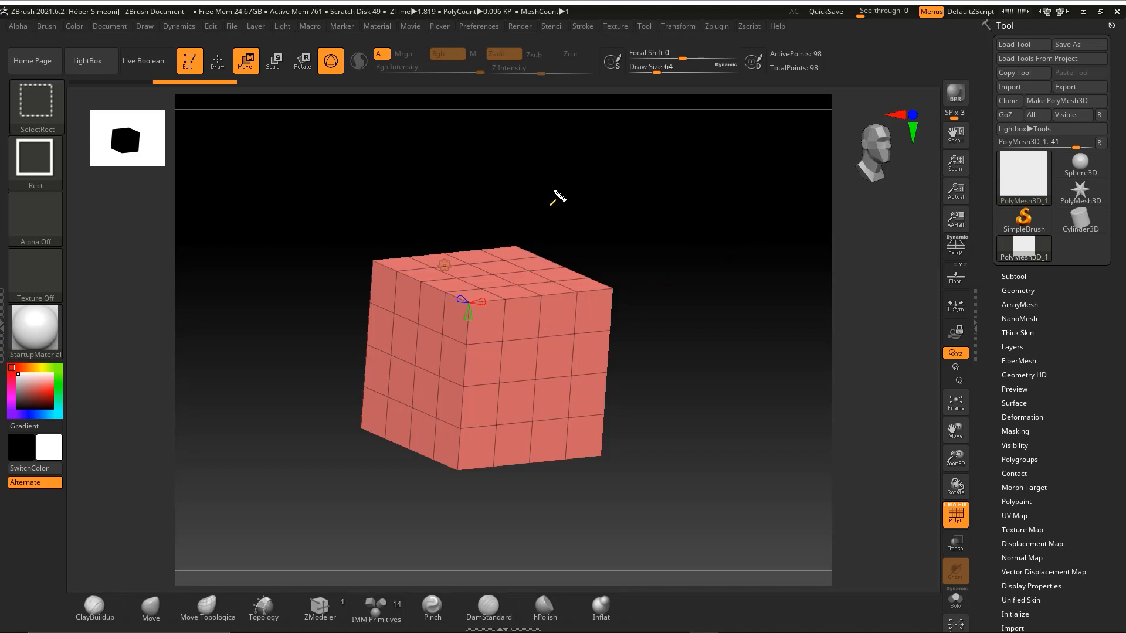
# Reduce the cube's X, Y and Z divisions to one segment per side with its coloured corner handles
pyautogui.moveTo(561, 182)
pyautogui.keyDown('ctrl'); pyautogui.keyDown('shift'); pyautogui.mouseDown()
pyautogui.moveTo(449, 317)
pyautogui.moveTo(469, 311)
pyautogui.moveTo(501, 201)
pyautogui.moveTo(502, 242)
pyautogui.moveTo(470, 310)
pyautogui.moveTo(463, 305)
pyautogui.moveTo(500, 304)
pyautogui.moveTo(458, 311)
pyautogui.moveTo(516, 302)
pyautogui.moveTo(471, 308)
pyautogui.moveTo(465, 350)
pyautogui.mouseUp(); pyautogui.keyUp('shift'); pyautogui.keyUp('ctrl')
pyautogui.moveTo(413, 404)
pyautogui.mouseDown()
pyautogui.moveTo(467, 317)
pyautogui.moveTo(467, 241)
pyautogui.mouseUp()
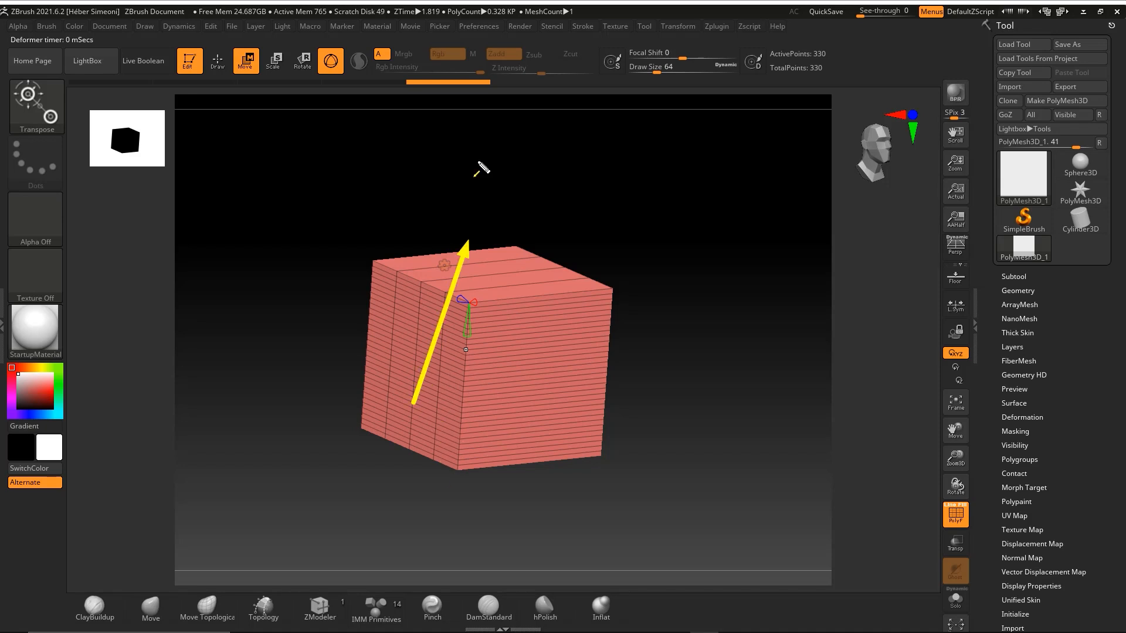
pyautogui.moveTo(481, 168)
pyautogui.mouseDown()
pyautogui.moveTo(428, 516)
pyautogui.moveTo(439, 542)
pyautogui.moveTo(460, 182)
pyautogui.moveTo(505, 336)
pyautogui.moveTo(468, 322)
pyautogui.moveTo(467, 305)
pyautogui.mouseUp()
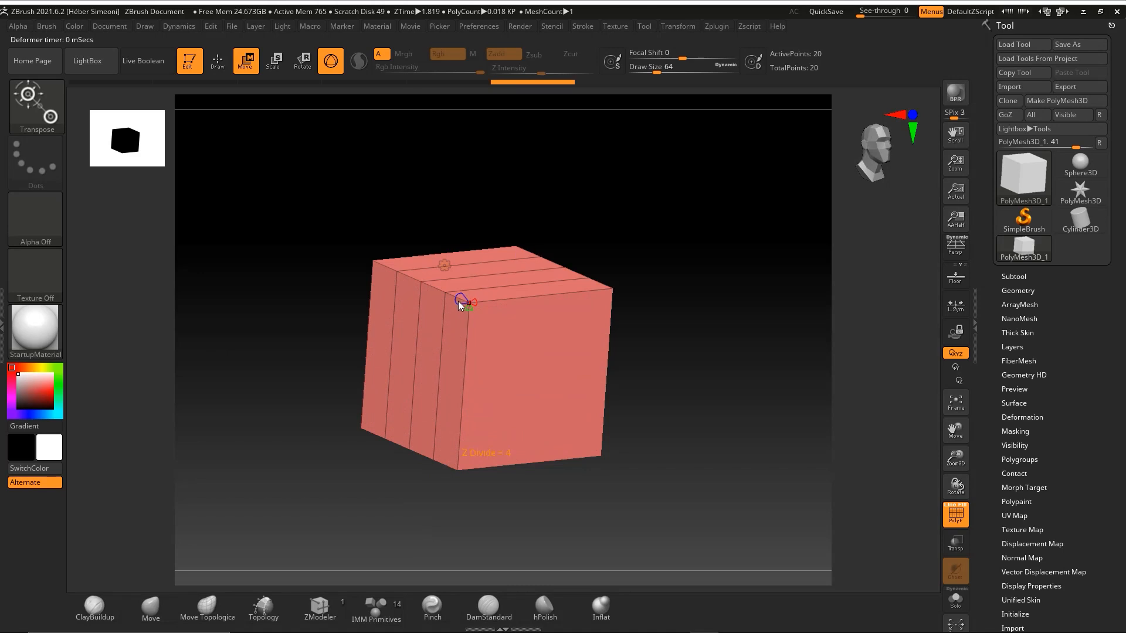
pyautogui.moveTo(461, 302)
pyautogui.mouseDown()
pyautogui.moveTo(449, 297)
pyautogui.moveTo(467, 301)
pyautogui.mouseUp()
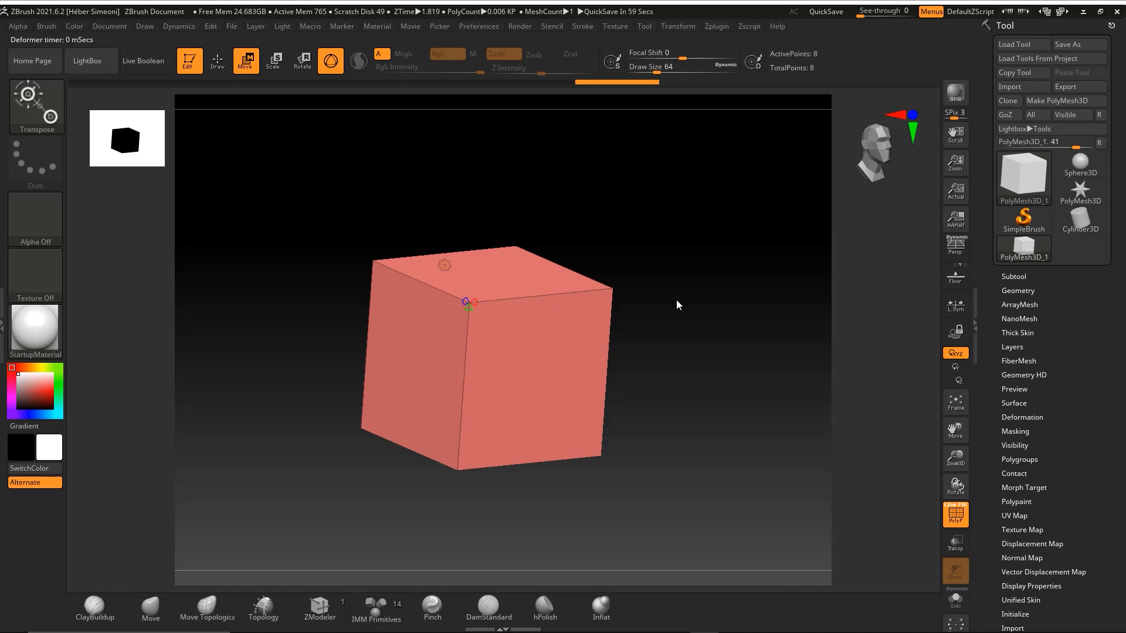
# Inspect the simplified cube with Polyframe toggled on and off, leaving the Polyframe display off
pyautogui.hotkey('ctrl', 'shift')
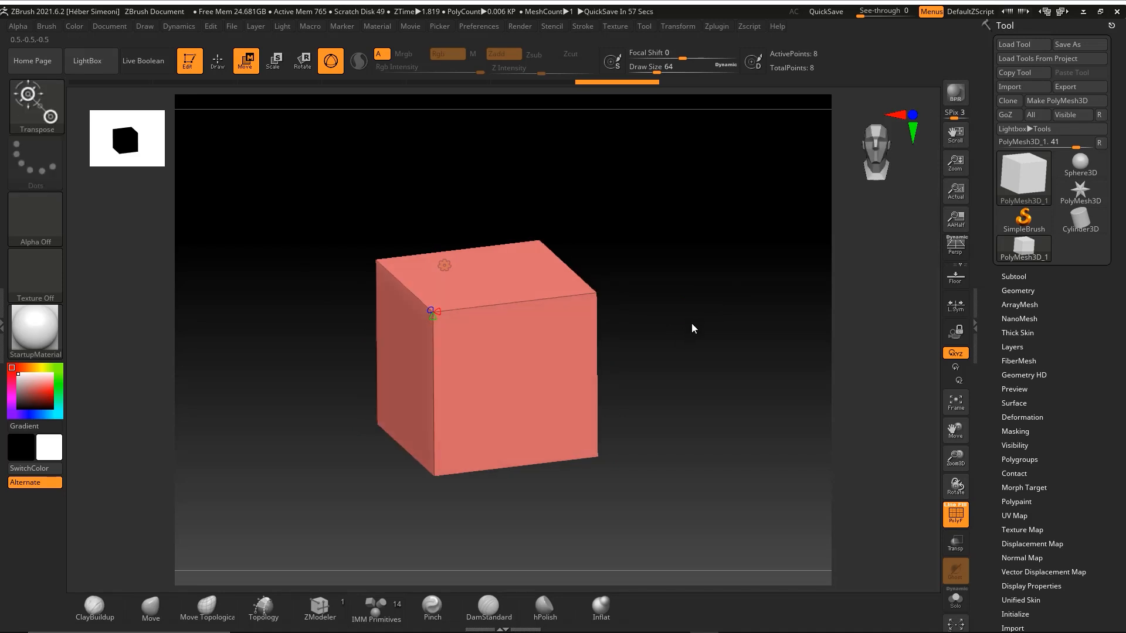
pyautogui.moveTo(676, 292); pyautogui.dragTo(691, 280)
pyautogui.hotkey('shift', 'f')
pyautogui.hotkey('shift', 'f')
pyautogui.hotkey('ctrl', 'shift')
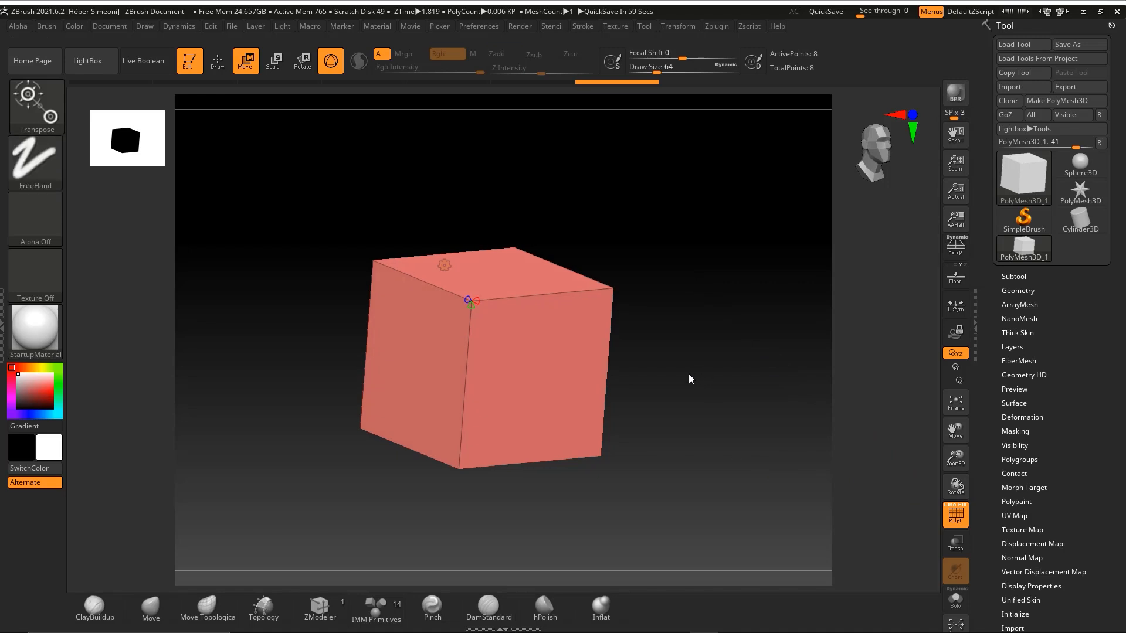
pyautogui.hotkey('shift', 'f')
pyautogui.moveTo(678, 369); pyautogui.dragTo(681, 385)
pyautogui.hotkey('shift', 'f')
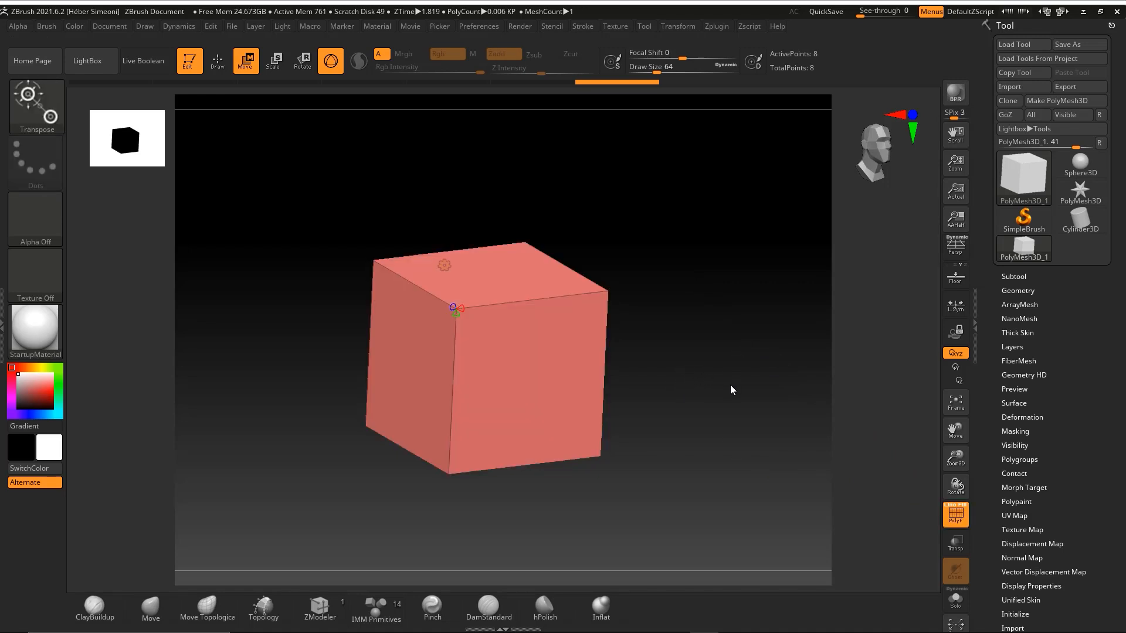
pyautogui.hotkey('shift', 'f')
# Show the cube's Polyframe display and hide it again
pyautogui.press('ctrl')
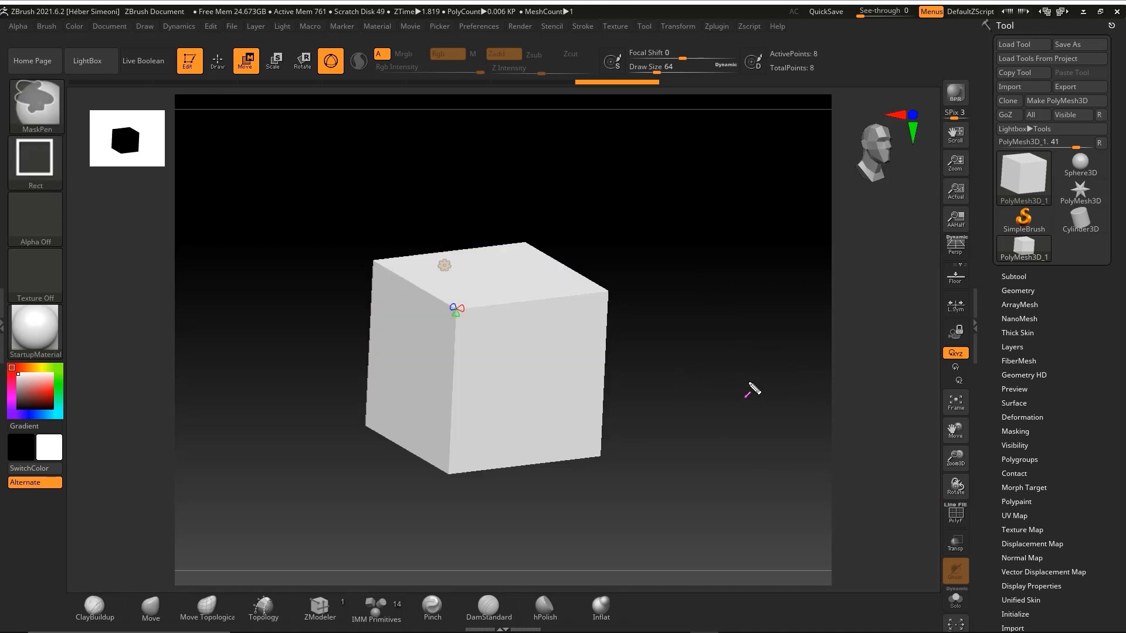
pyautogui.keyDown('ctrl'); pyautogui.moveTo(783, 328); pyautogui.dragTo(959, 517); pyautogui.keyUp('ctrl')
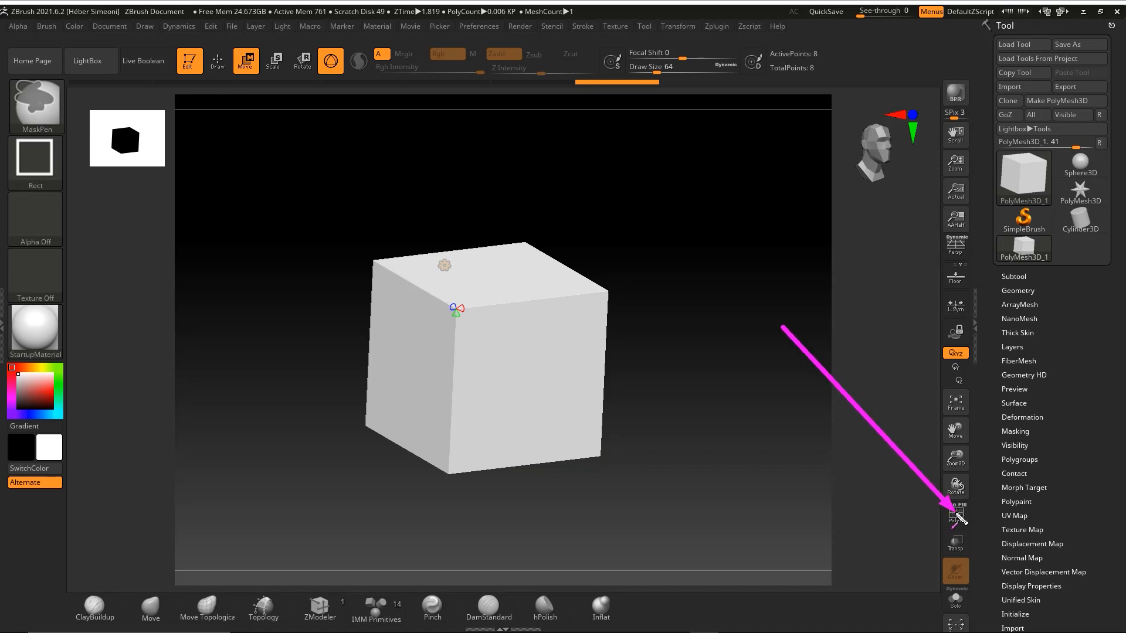
pyautogui.click(956, 516)
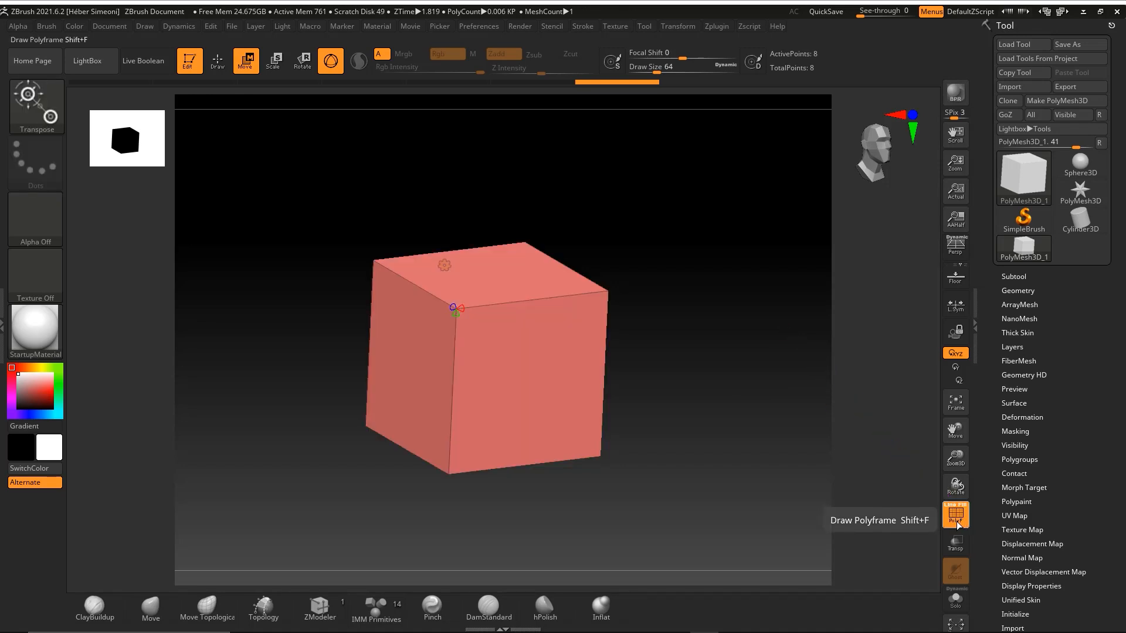
pyautogui.click(954, 518)
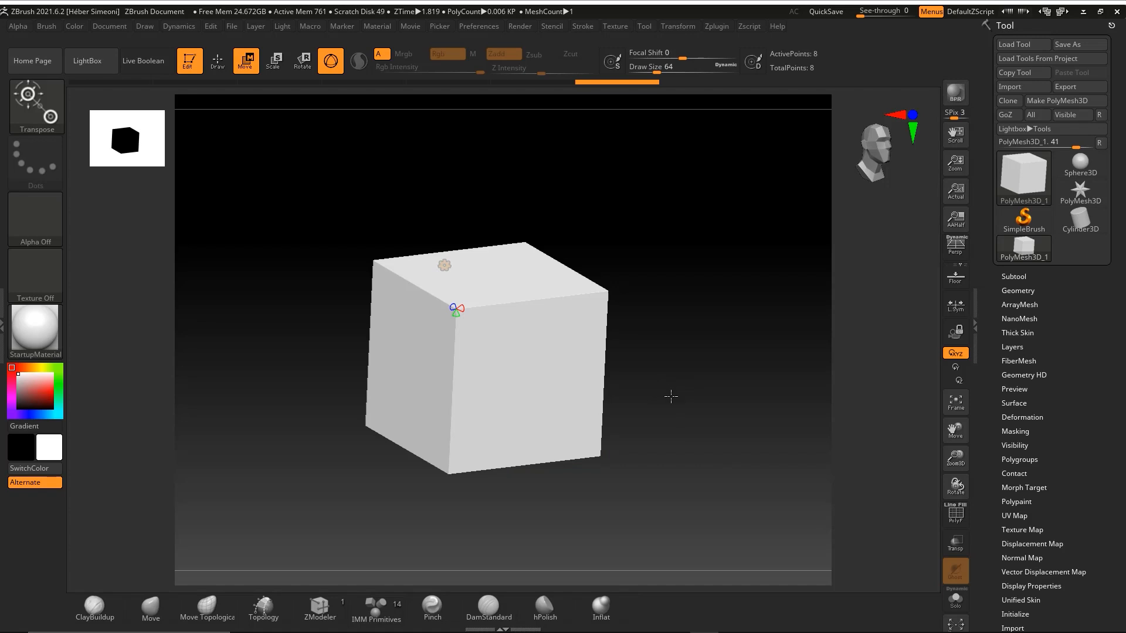
pyautogui.hotkey('shift', 'f')
pyautogui.hotkey('shift', 'f')
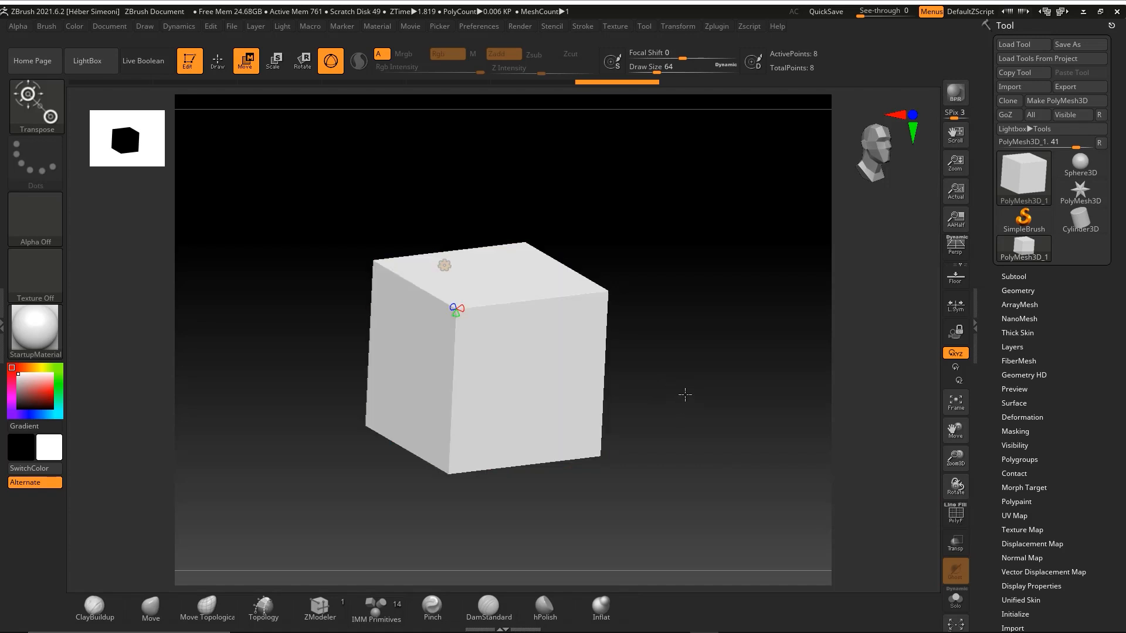
pyautogui.press('ctrl')
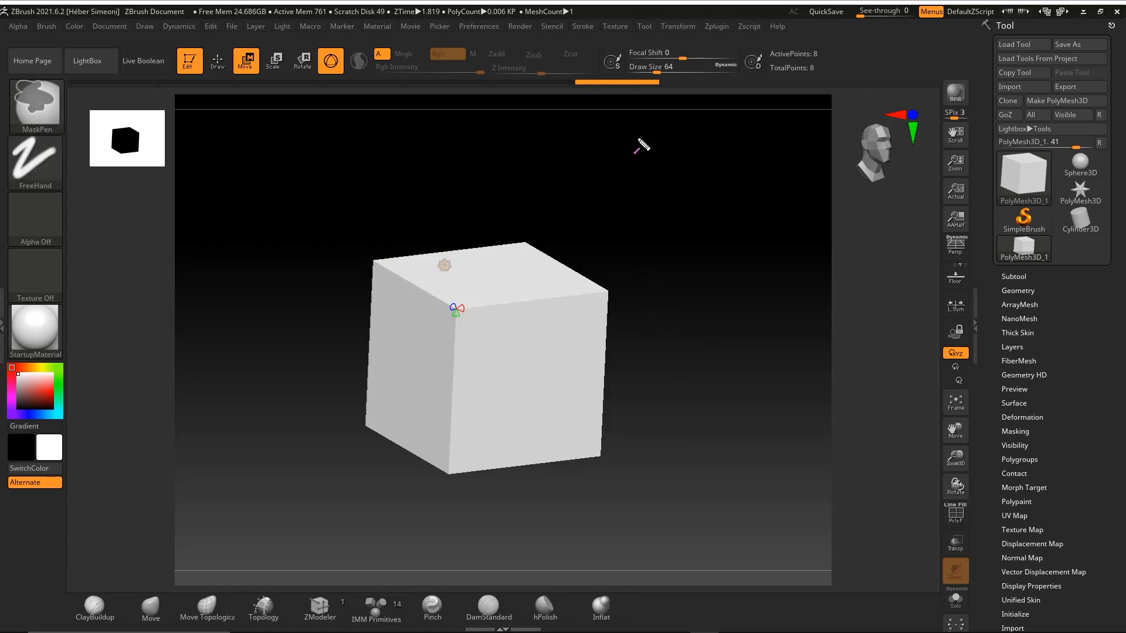
pyautogui.moveTo(641, 145)
pyautogui.mouseDown()
pyautogui.moveTo(382, 267)
pyautogui.moveTo(534, 240)
pyautogui.mouseUp()
pyautogui.moveTo(729, 221); pyautogui.dragTo(630, 291)
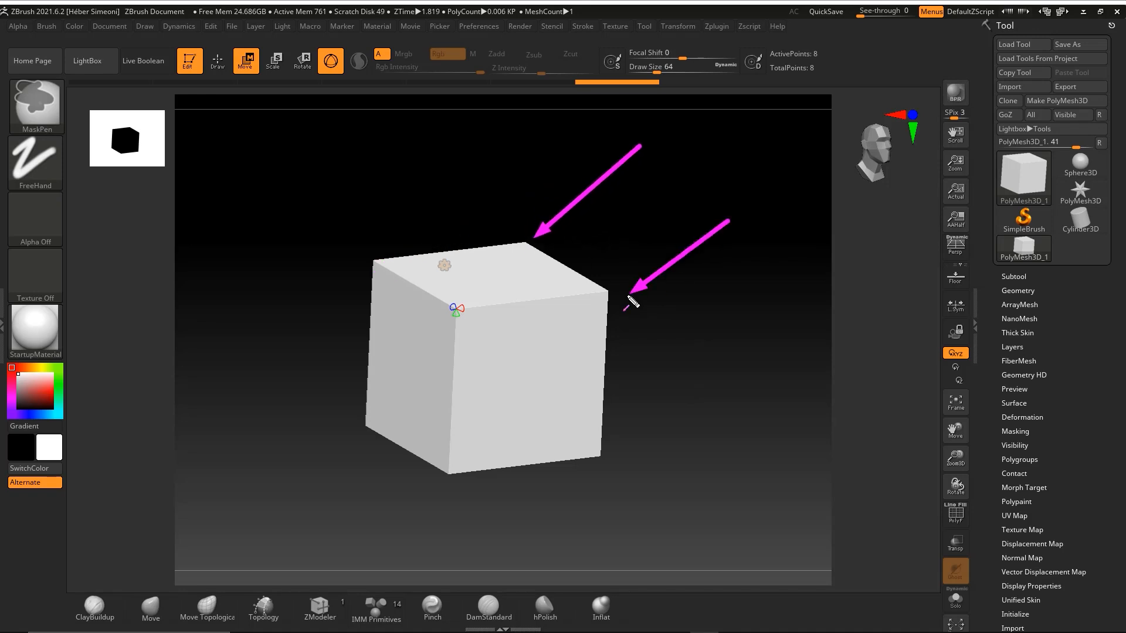
pyautogui.moveTo(703, 548); pyautogui.dragTo(604, 466)
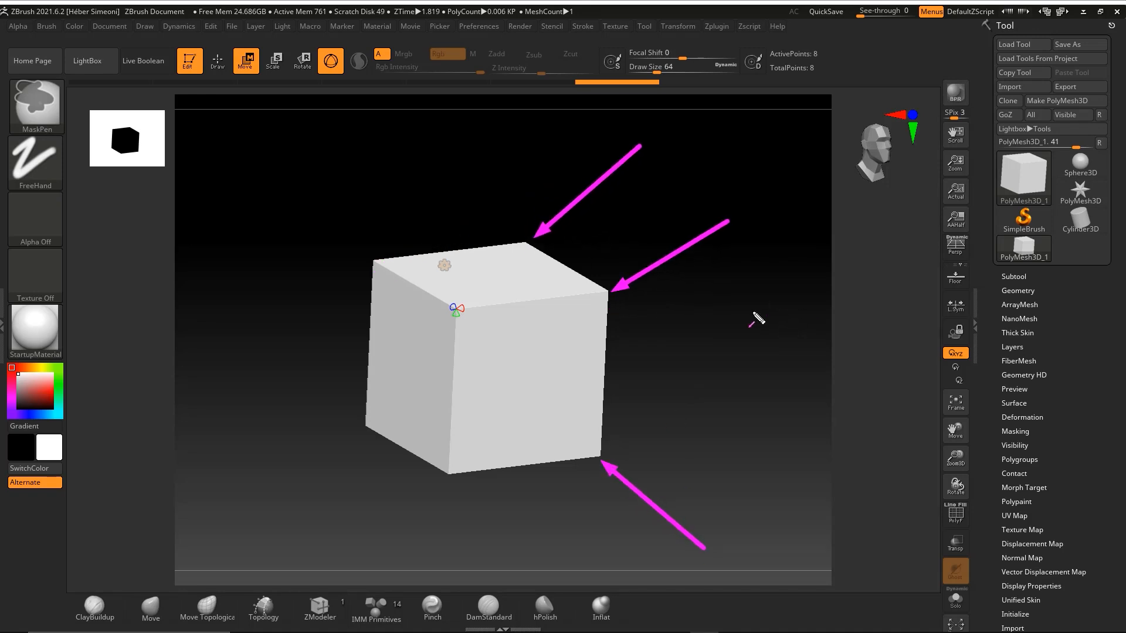
pyautogui.hotkey('ctrl', 'z')
pyautogui.hotkey('ctrl', 'z')
pyautogui.hotkey('ctrl', 'z')
# Open the cube's Dynamic Subdiv settings under Geometry and turn on Dynamic subdivision
pyautogui.moveTo(969, 288)
pyautogui.mouseDown()
pyautogui.moveTo(1023, 254)
pyautogui.moveTo(1015, 291)
pyautogui.mouseUp()
pyautogui.press('Escape')
pyautogui.click(1015, 291)
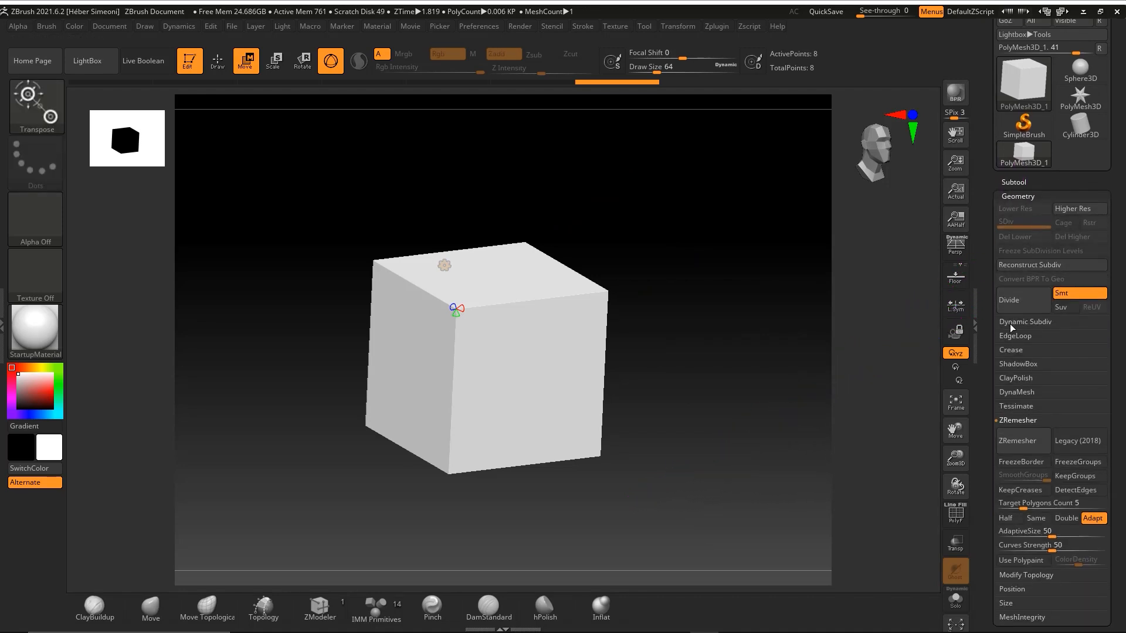
pyautogui.click(1024, 323)
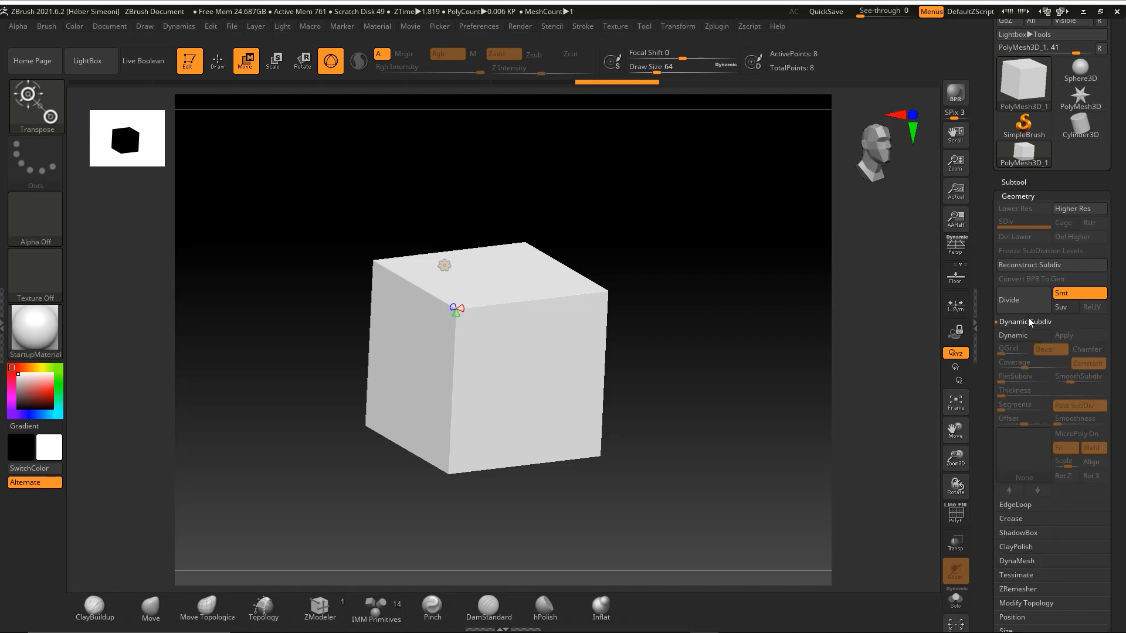
pyautogui.click(1021, 337)
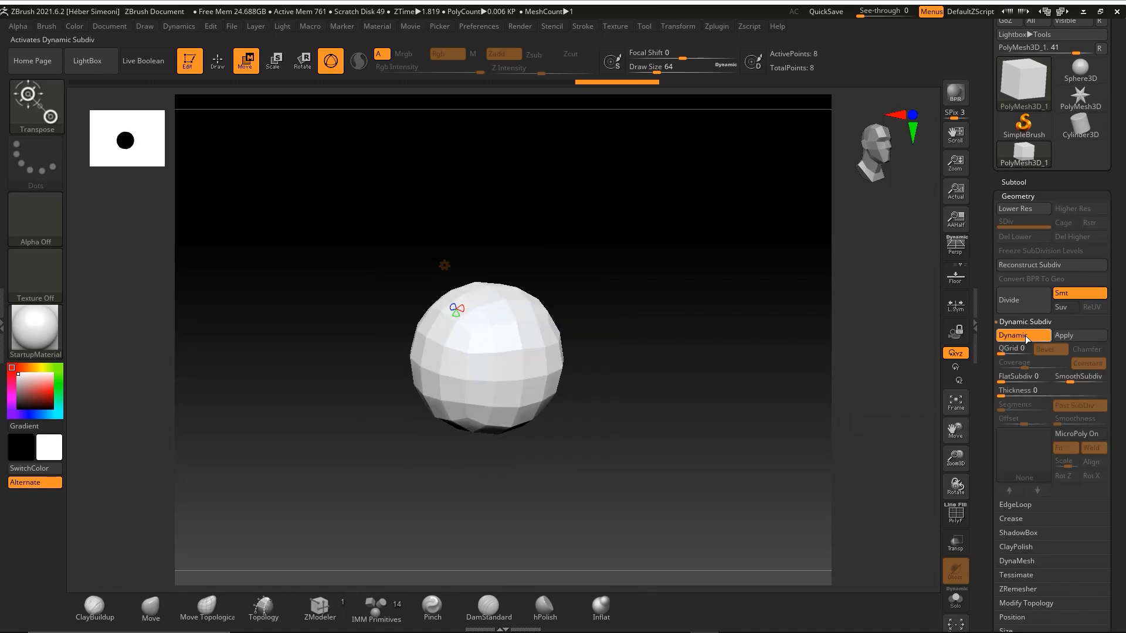
# Set the Dynamic Subdiv values FlatSubdiv to 3 and SmoothSubdiv to 3 for a cube with soft rounded edges
pyautogui.moveTo(664, 164)
pyautogui.mouseDown()
pyautogui.moveTo(414, 319)
pyautogui.moveTo(494, 410)
pyautogui.moveTo(526, 312)
pyautogui.mouseUp()
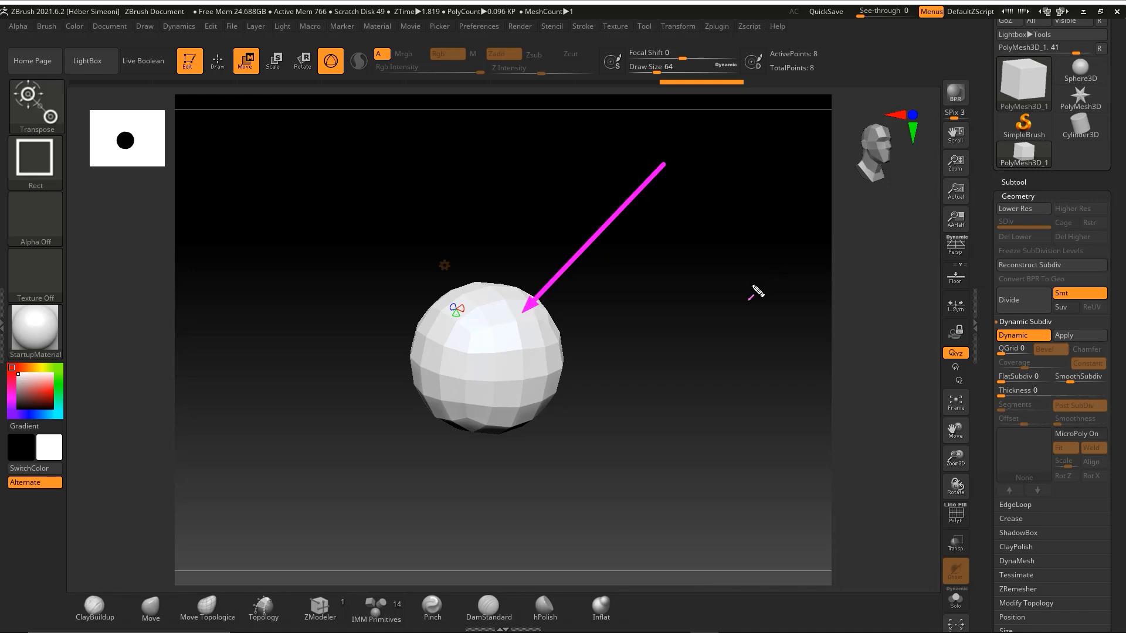
pyautogui.moveTo(862, 204)
pyautogui.mouseDown()
pyautogui.moveTo(1005, 322)
pyautogui.moveTo(998, 377)
pyautogui.moveTo(1022, 381)
pyautogui.mouseUp()
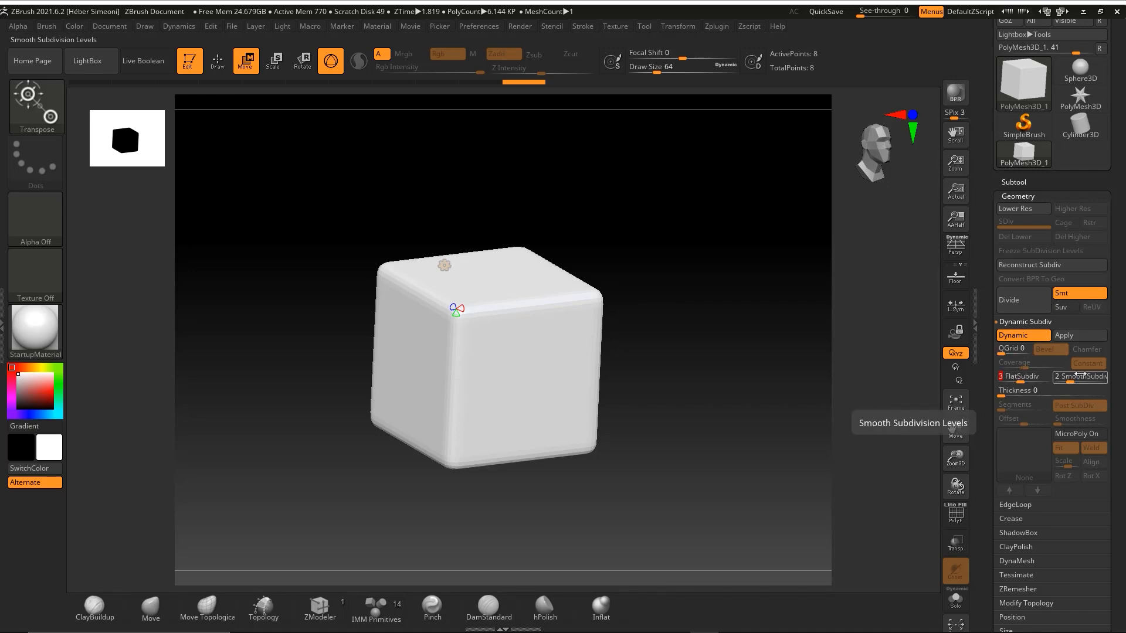
pyautogui.moveTo(1072, 376)
pyautogui.mouseDown()
pyautogui.moveTo(1063, 379)
pyautogui.moveTo(1077, 380)
pyautogui.mouseUp()
pyautogui.press('ctrl')
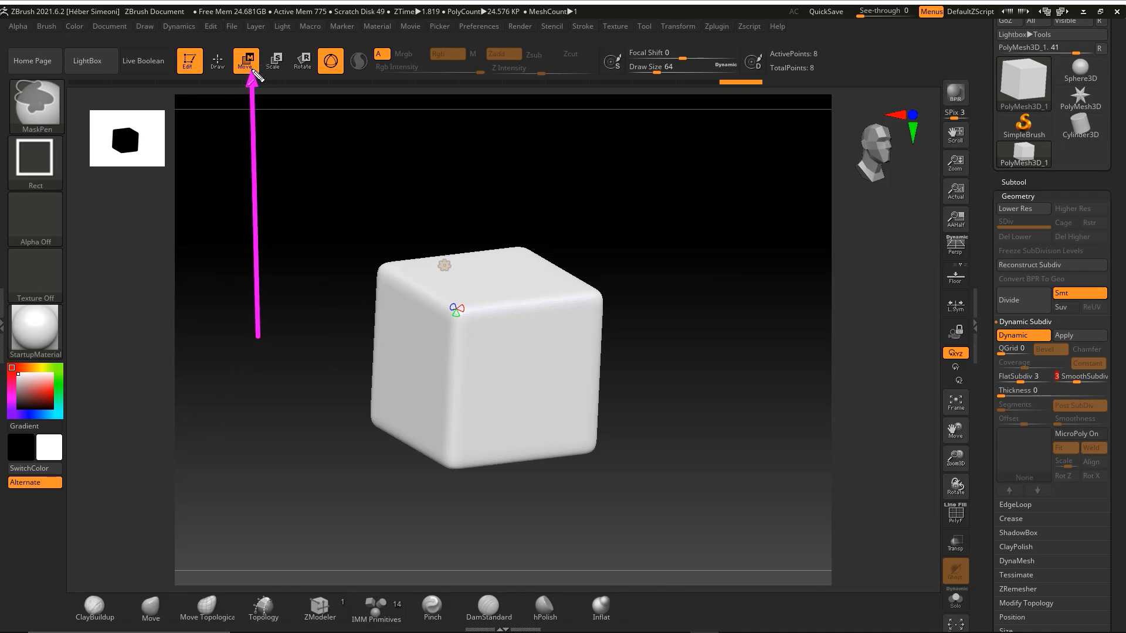
# Stretch the cube along X and narrow it along Z with the gizmo to form a rectangular block
pyautogui.hotkey('ctrl', '2')
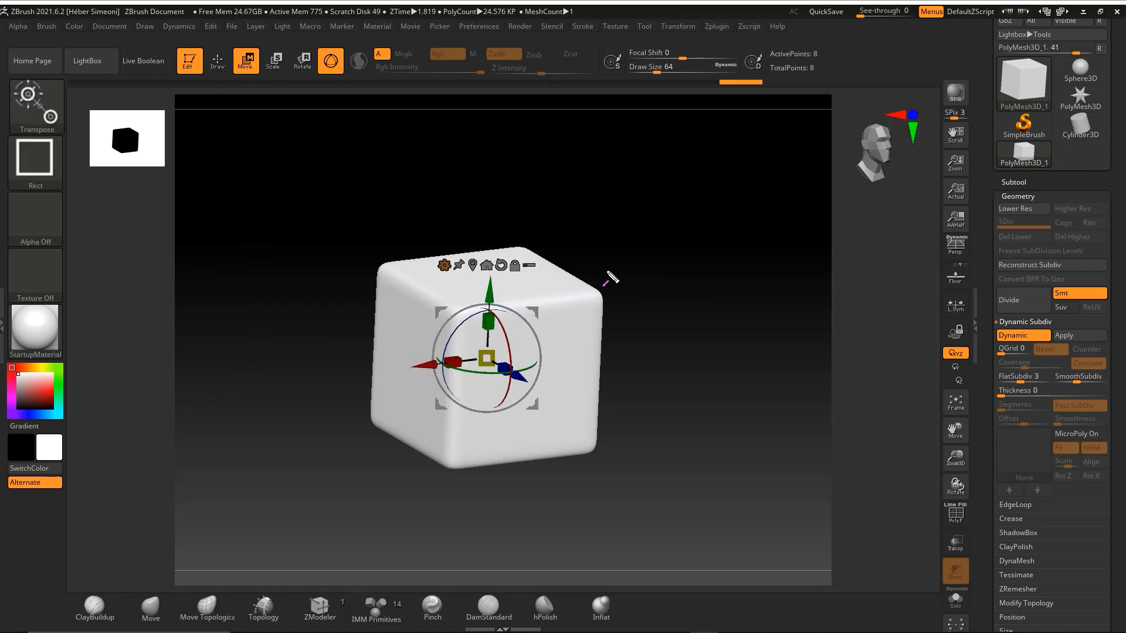
pyautogui.moveTo(651, 173)
pyautogui.mouseDown()
pyautogui.moveTo(458, 372)
pyautogui.moveTo(535, 216)
pyautogui.moveTo(455, 319)
pyautogui.moveTo(460, 364)
pyautogui.moveTo(391, 385)
pyautogui.mouseUp()
pyautogui.press('Escape')
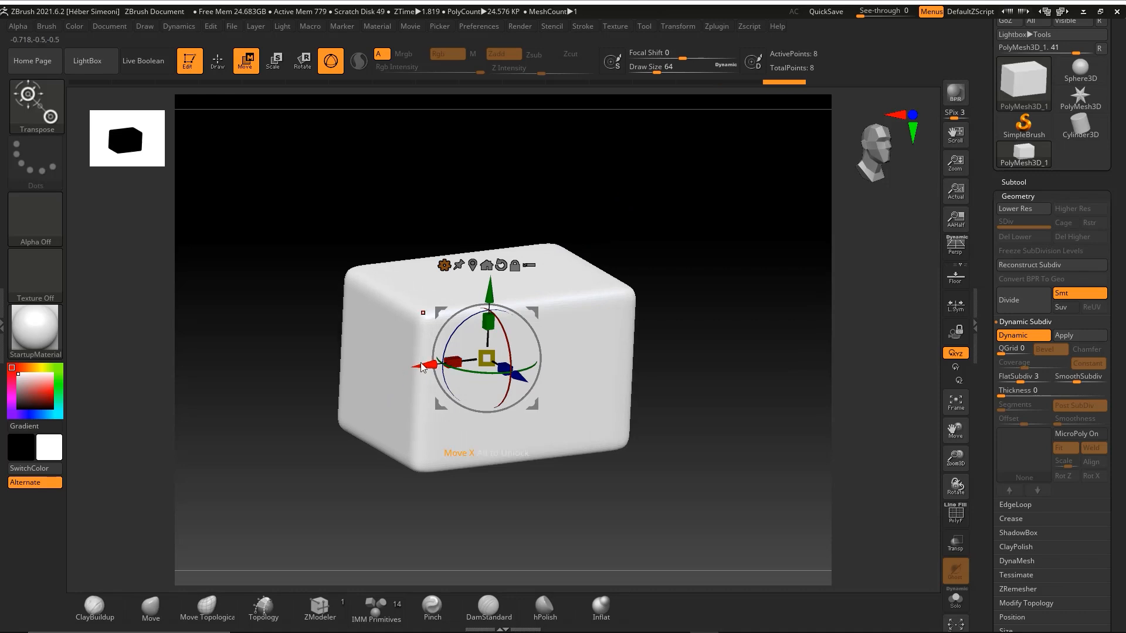
pyautogui.moveTo(701, 299); pyautogui.dragTo(714, 314)
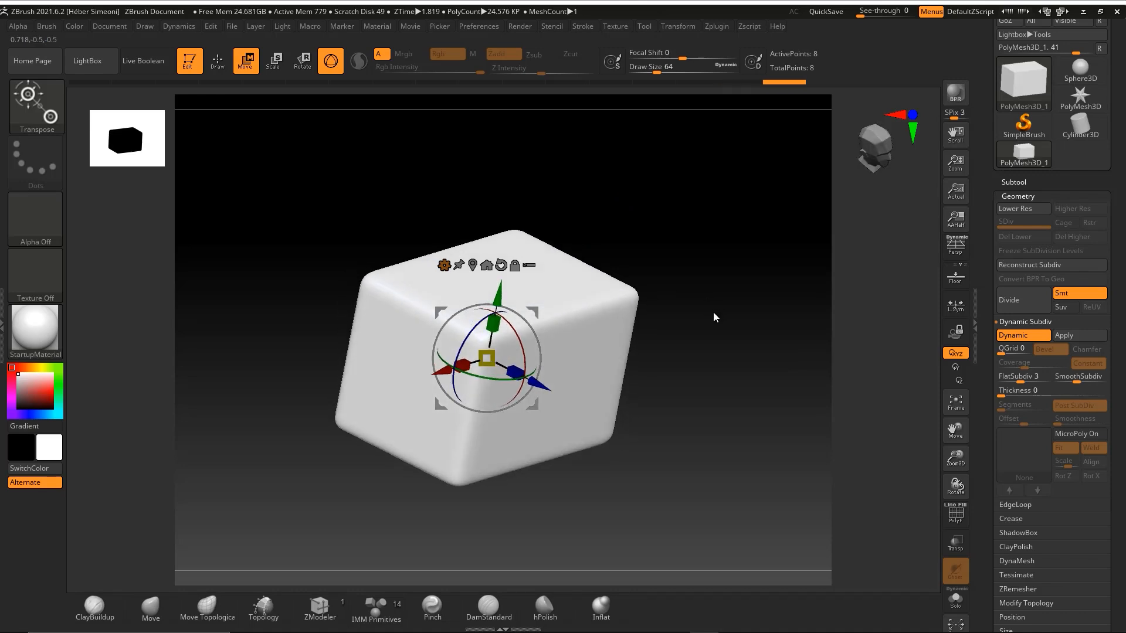
pyautogui.moveTo(635, 209)
pyautogui.keyDown('ctrl'); pyautogui.keyDown('shift'); pyautogui.mouseDown()
pyautogui.moveTo(558, 297)
pyautogui.moveTo(523, 378)
pyautogui.moveTo(466, 350)
pyautogui.mouseUp(); pyautogui.keyUp('shift'); pyautogui.keyUp('ctrl')
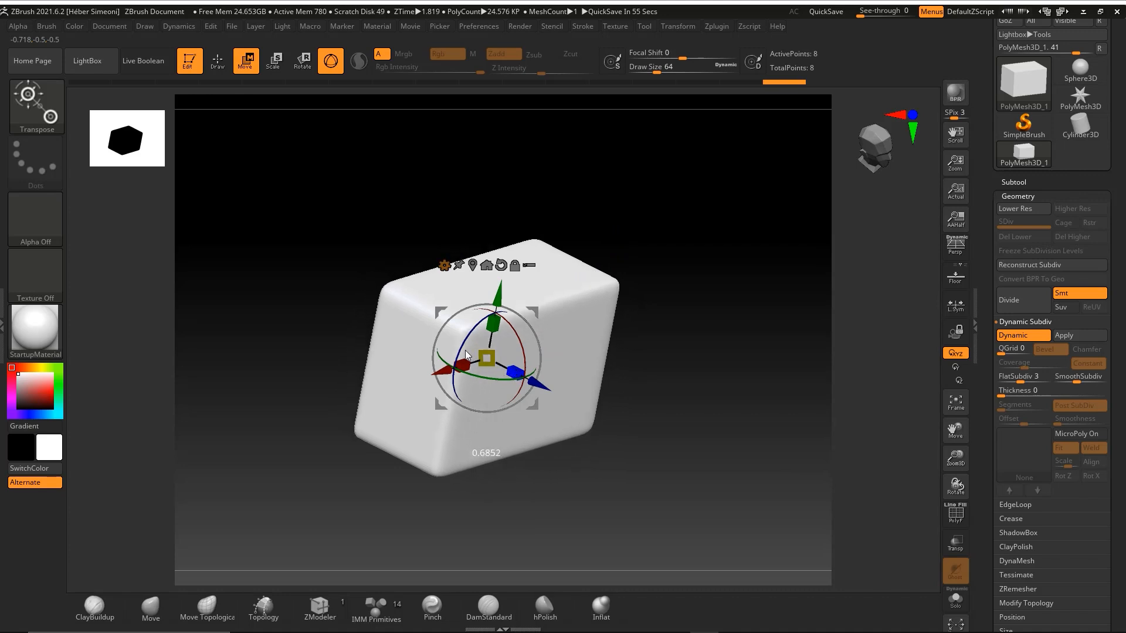
pyautogui.moveTo(698, 311); pyautogui.dragTo(751, 320)
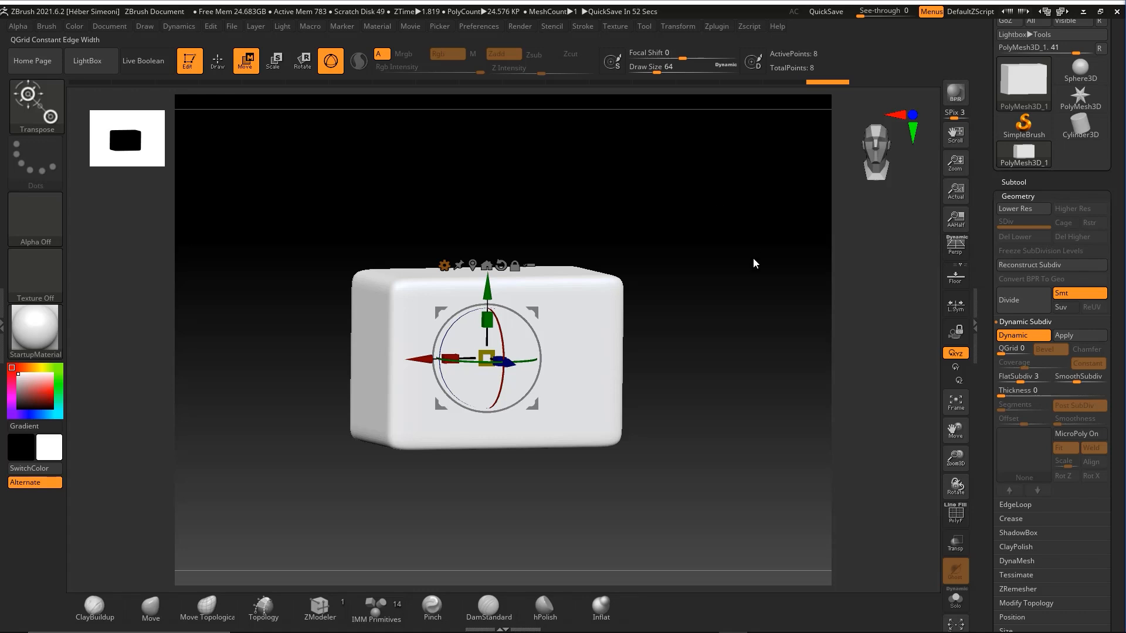
pyautogui.moveTo(655, 462)
pyautogui.mouseDown()
pyautogui.moveTo(1005, 79)
pyautogui.moveTo(1023, 77)
pyautogui.mouseUp()
pyautogui.moveTo(715, 285)
pyautogui.mouseDown()
pyautogui.moveTo(726, 311)
pyautogui.moveTo(703, 293)
pyautogui.mouseUp()
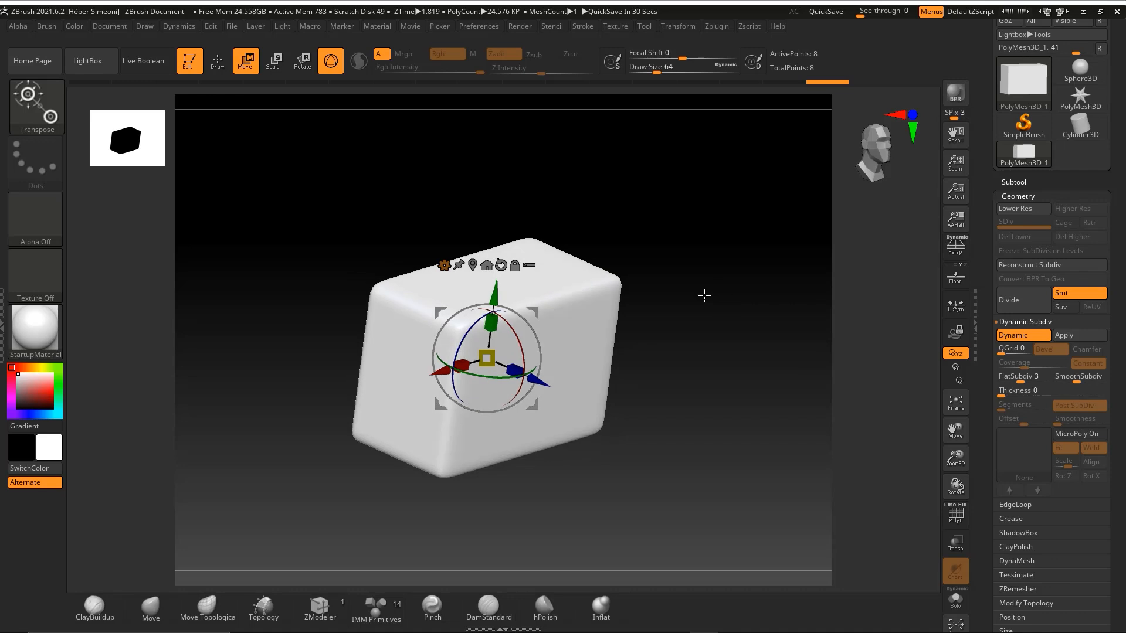
pyautogui.hotkey('ctrl', 'shift')
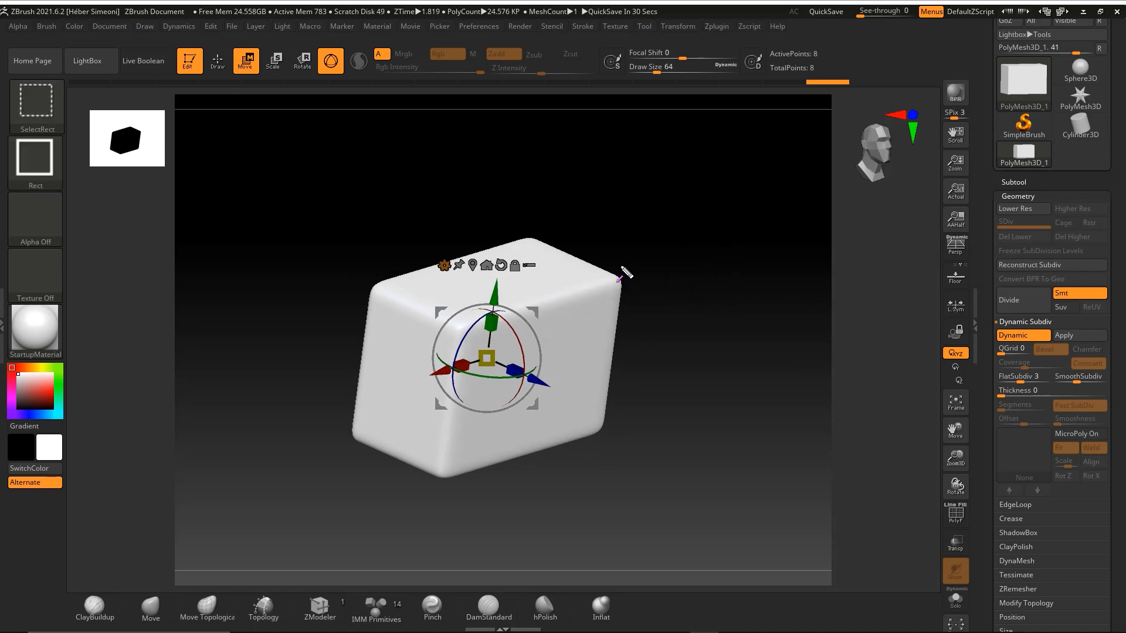
pyautogui.moveTo(514, 241)
pyautogui.mouseDown()
pyautogui.moveTo(540, 238)
pyautogui.moveTo(626, 276)
pyautogui.moveTo(618, 335)
pyautogui.mouseUp()
pyautogui.moveTo(593, 262)
pyautogui.mouseDown()
pyautogui.moveTo(639, 276)
pyautogui.moveTo(625, 364)
pyautogui.mouseUp()
pyautogui.moveTo(321, 416)
pyautogui.mouseDown()
pyautogui.moveTo(308, 566)
pyautogui.moveTo(326, 597)
pyautogui.mouseUp()
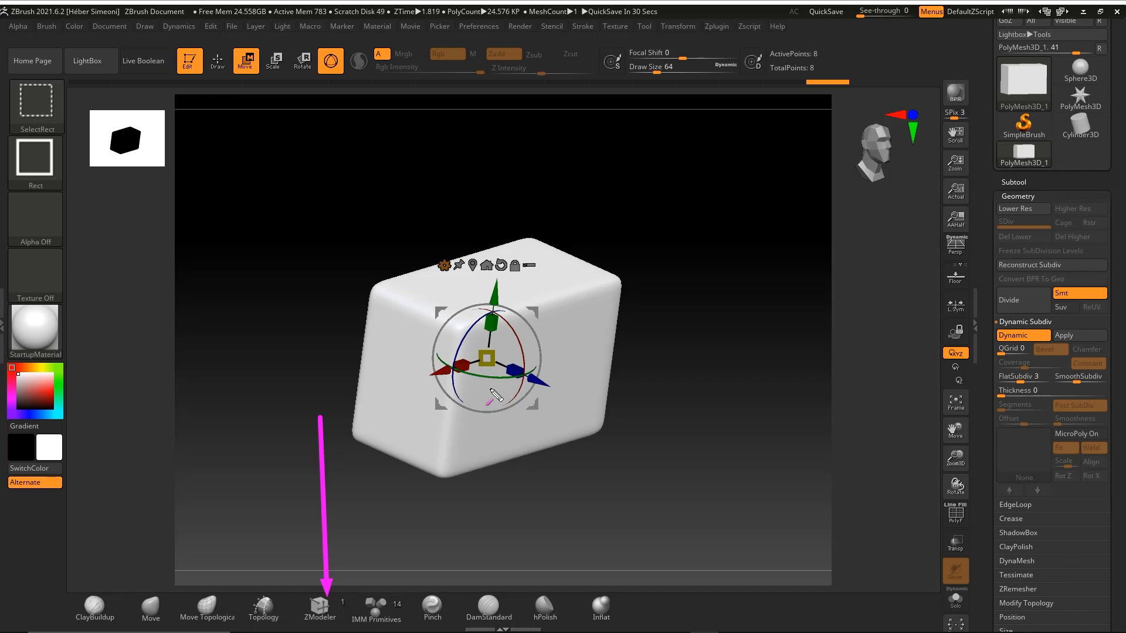
pyautogui.moveTo(244, 408)
pyautogui.mouseDown()
pyautogui.moveTo(205, 469)
pyautogui.moveTo(175, 598)
pyautogui.mouseUp()
pyautogui.moveTo(287, 425); pyautogui.dragTo(267, 570)
pyautogui.moveTo(362, 463); pyautogui.dragTo(384, 561)
pyautogui.moveTo(485, 455); pyautogui.dragTo(480, 551)
pyautogui.moveTo(556, 476); pyautogui.dragTo(558, 542)
pyautogui.moveTo(636, 494); pyautogui.dragTo(620, 568)
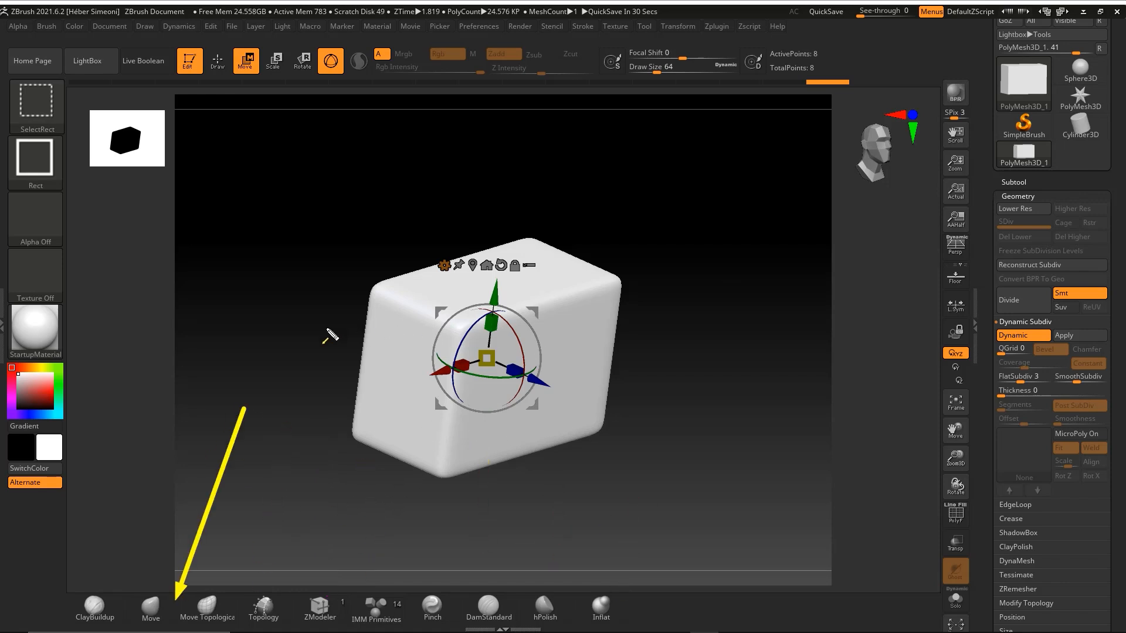
pyautogui.moveTo(299, 291); pyautogui.dragTo(42, 108)
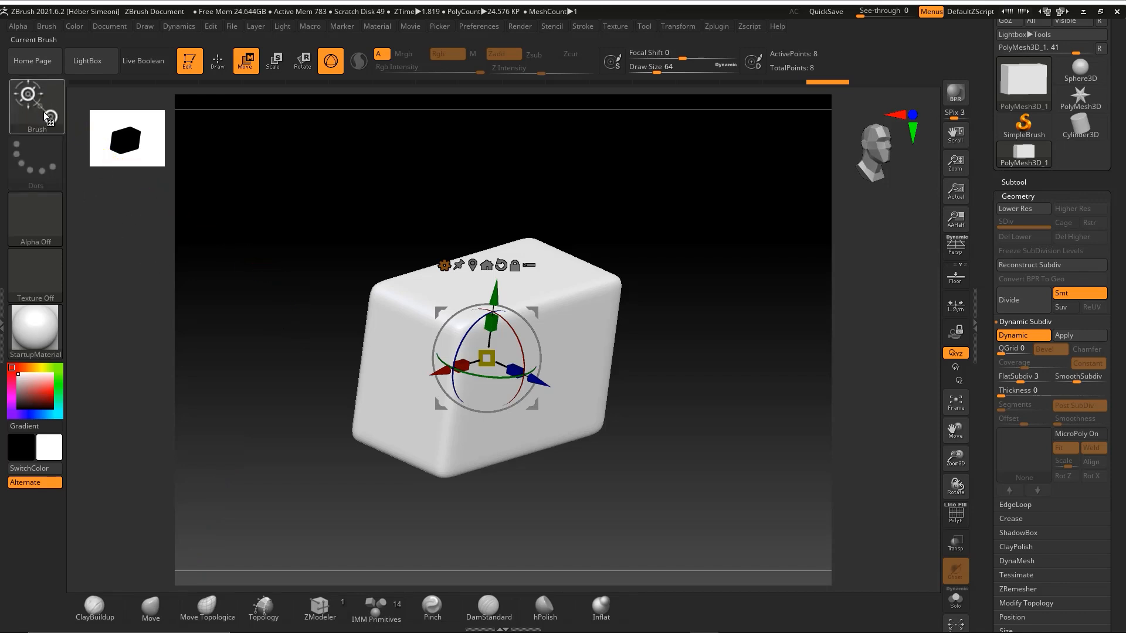
# Switch to Draw mode and select the ZModeler brush
pyautogui.hotkey('ctrl', 'shift')
pyautogui.moveTo(337, 165)
pyautogui.mouseDown()
pyautogui.moveTo(415, 244)
pyautogui.moveTo(329, 130)
pyautogui.moveTo(224, 69)
pyautogui.mouseUp()
pyautogui.click(222, 67)
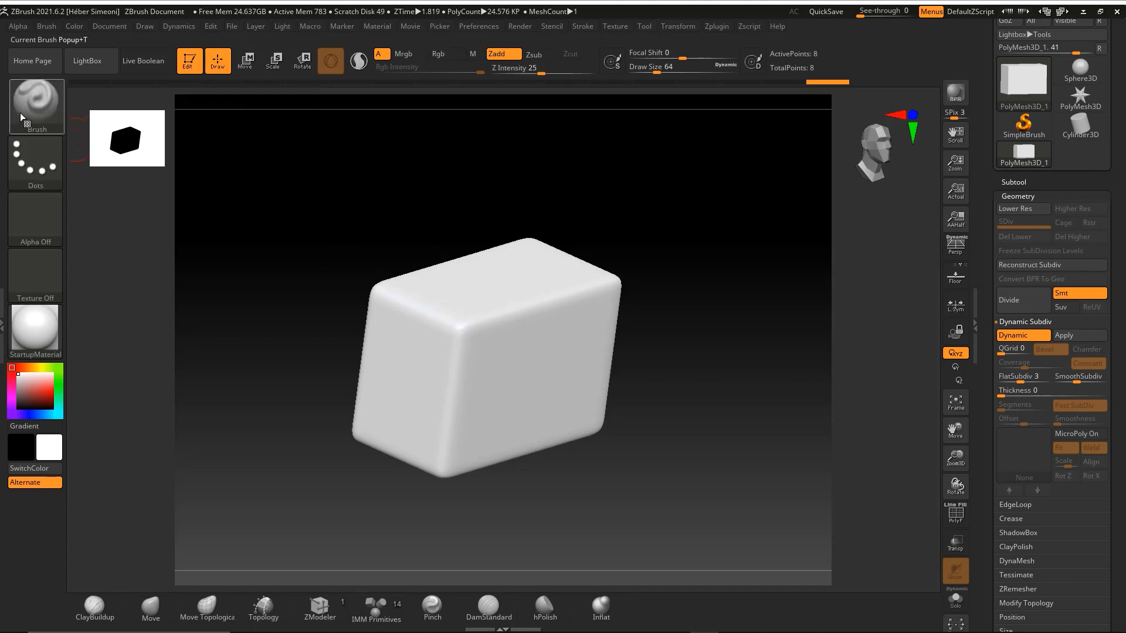
pyautogui.click(34, 101)
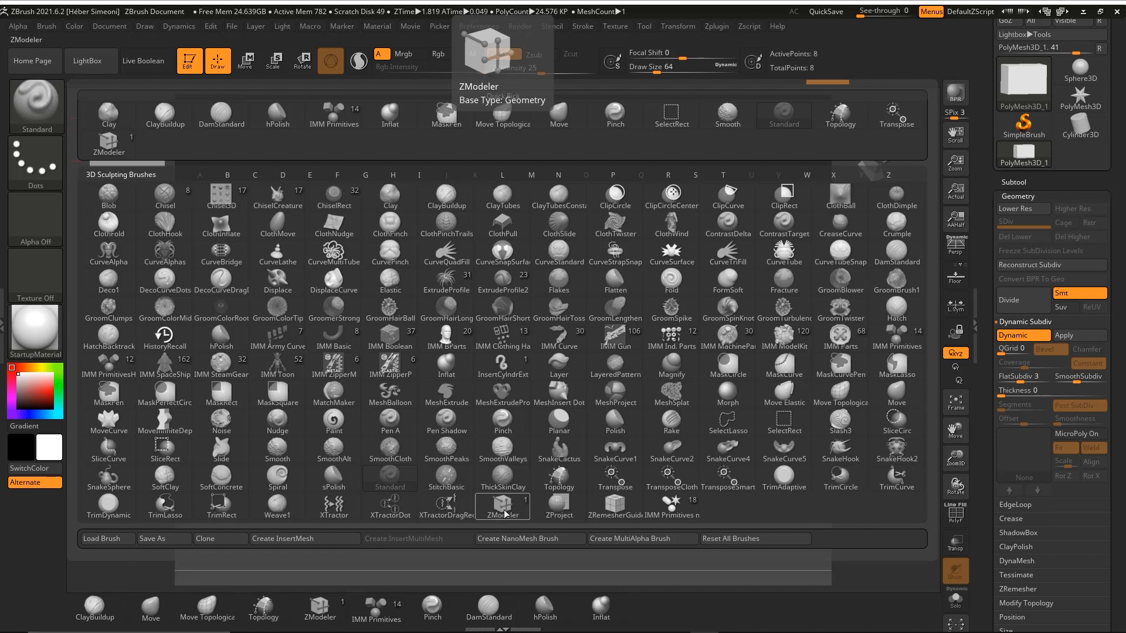
pyautogui.press('z')
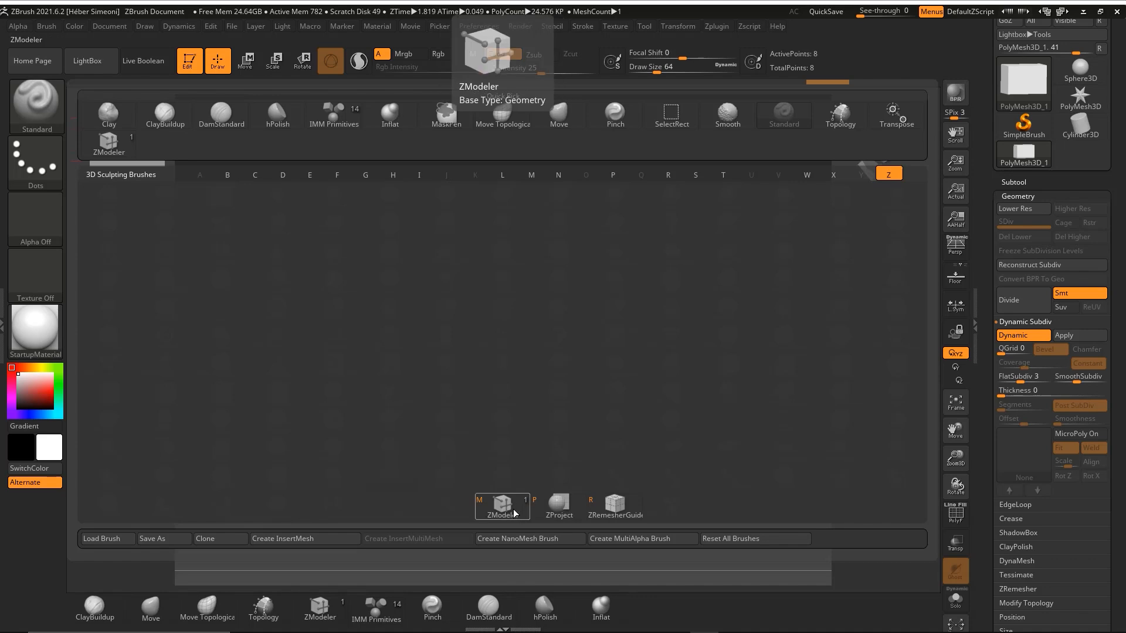
pyautogui.press('m')
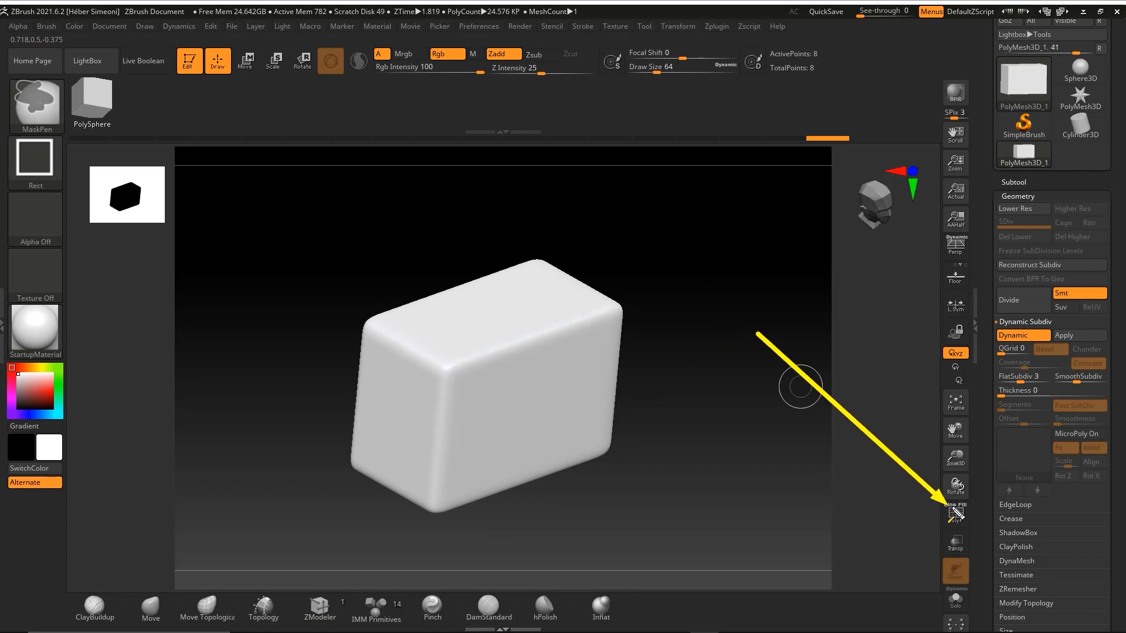
# Turn on the Polyframe display to show the block's edges and polygroup colour
pyautogui.hotkey('shift', 'f')
pyautogui.moveTo(795, 475); pyautogui.dragTo(674, 318)
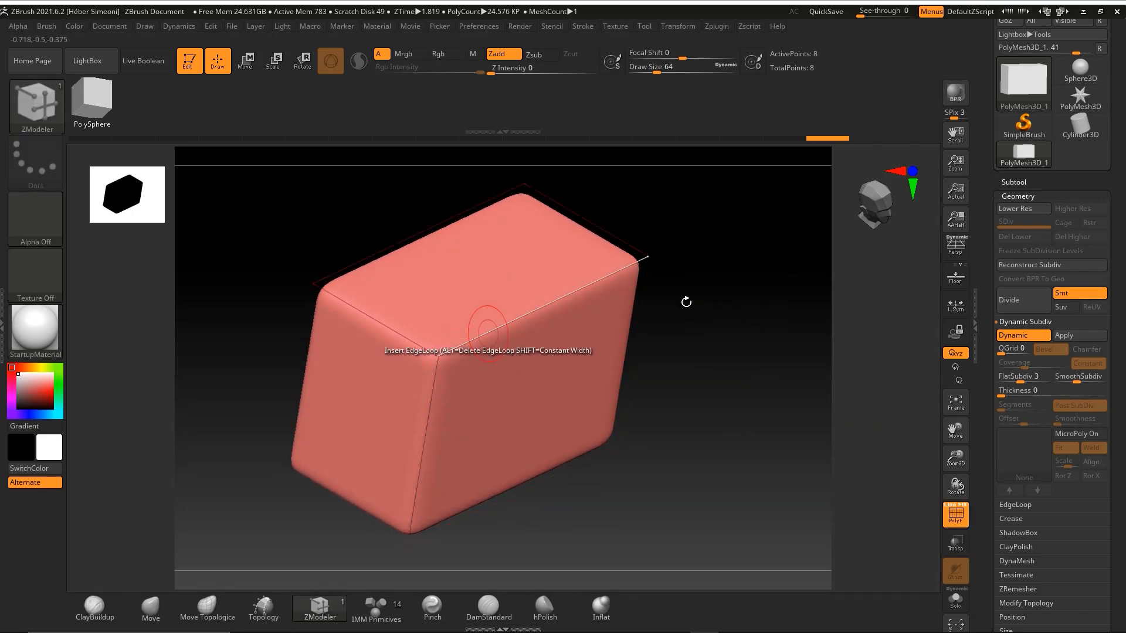
pyautogui.hotkey('ctrl', 'shift')
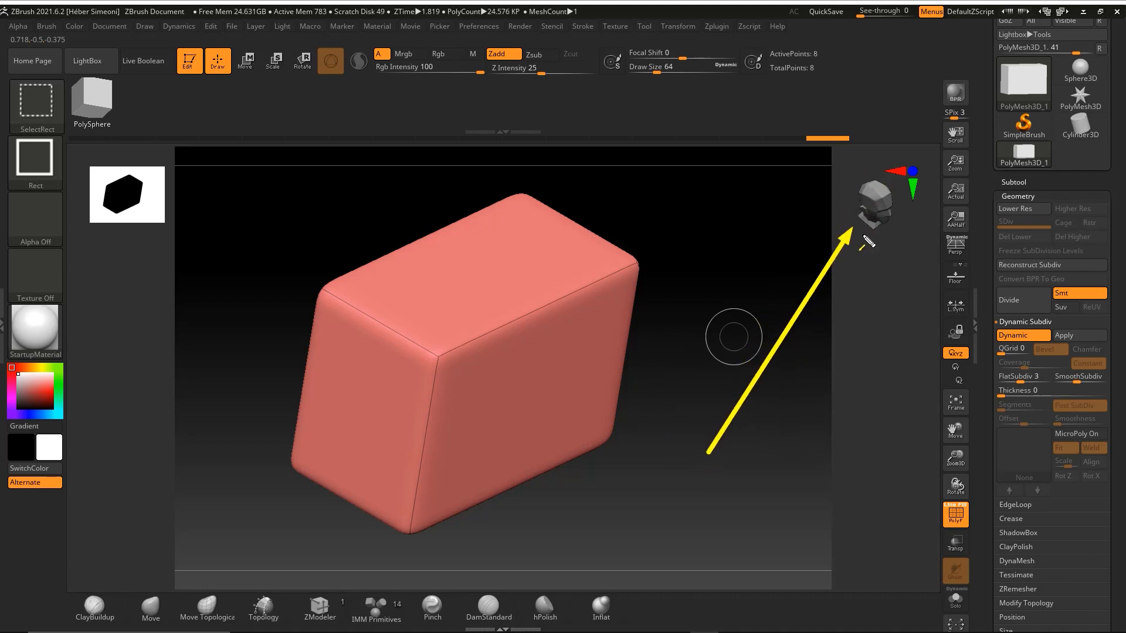
pyautogui.press('Escape')
pyautogui.moveTo(711, 372)
pyautogui.mouseDown()
pyautogui.moveTo(726, 345)
pyautogui.moveTo(691, 339)
pyautogui.moveTo(741, 347)
pyautogui.moveTo(746, 364)
pyautogui.moveTo(751, 345)
pyautogui.moveTo(711, 377)
pyautogui.mouseUp()
pyautogui.hotkey('ctrl', 'shift', '3')
pyautogui.moveTo(764, 481)
pyautogui.mouseDown()
pyautogui.moveTo(603, 348)
pyautogui.moveTo(587, 359)
pyautogui.moveTo(615, 361)
pyautogui.mouseUp()
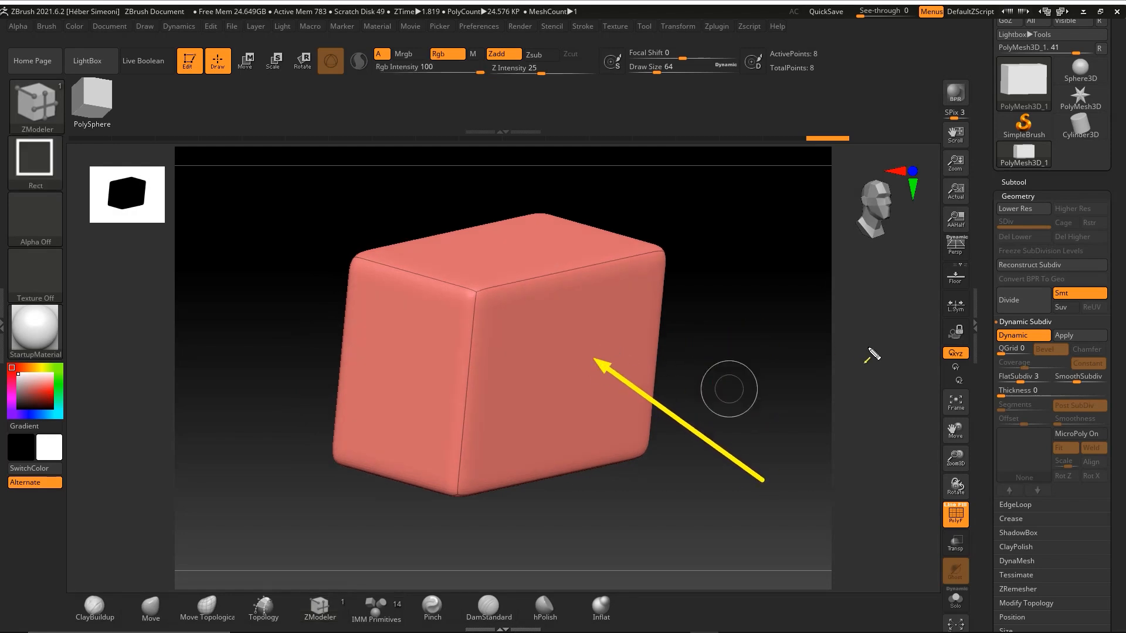
pyautogui.moveTo(992, 275); pyautogui.dragTo(891, 204)
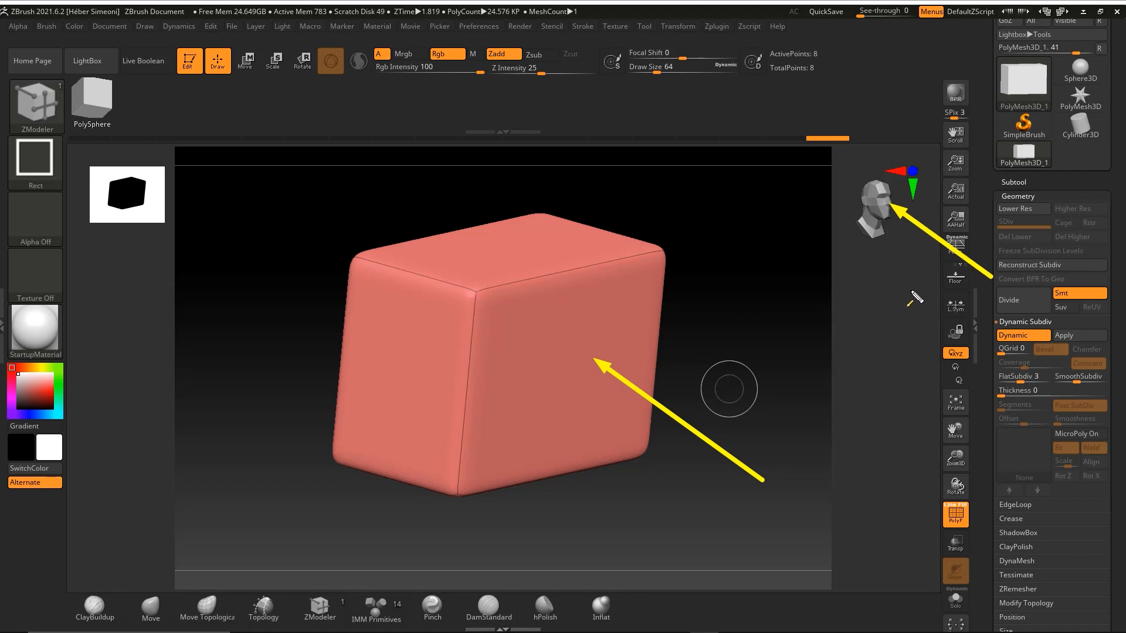
pyautogui.moveTo(976, 296); pyautogui.dragTo(891, 206)
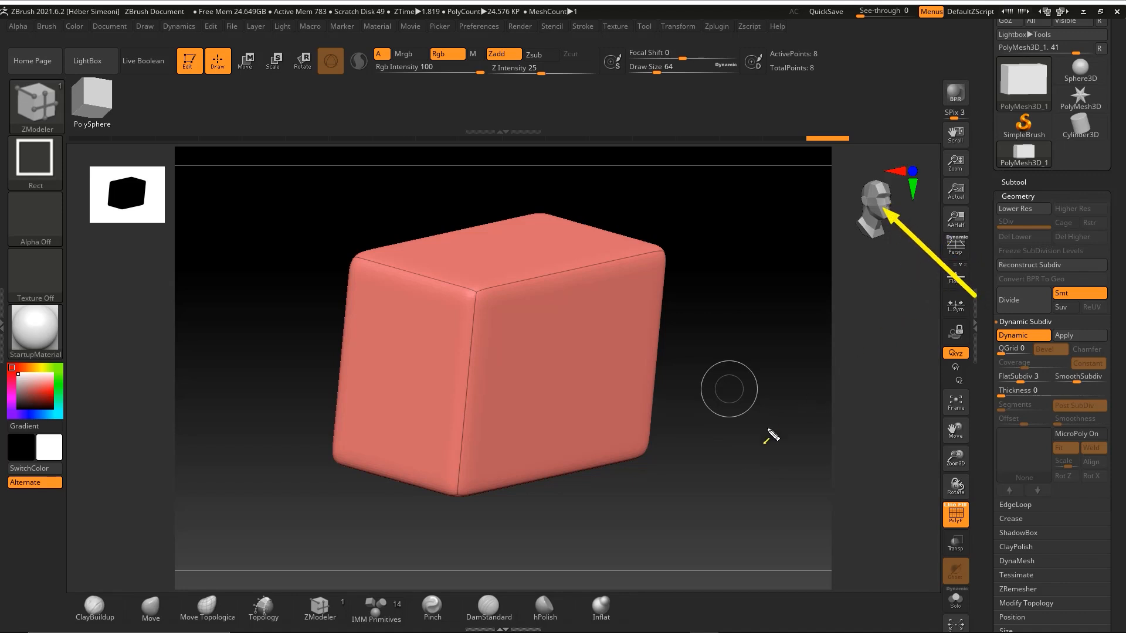
pyautogui.moveTo(765, 524); pyautogui.dragTo(598, 432)
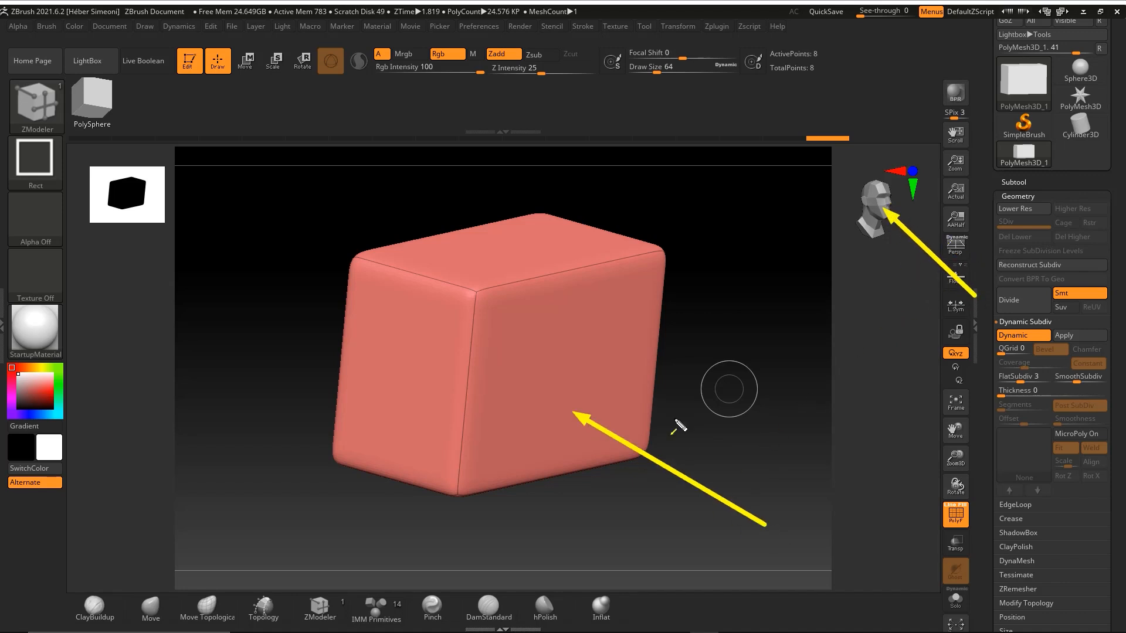
pyautogui.hotkey('ctrl', 'z')
pyautogui.hotkey('ctrl', 'z')
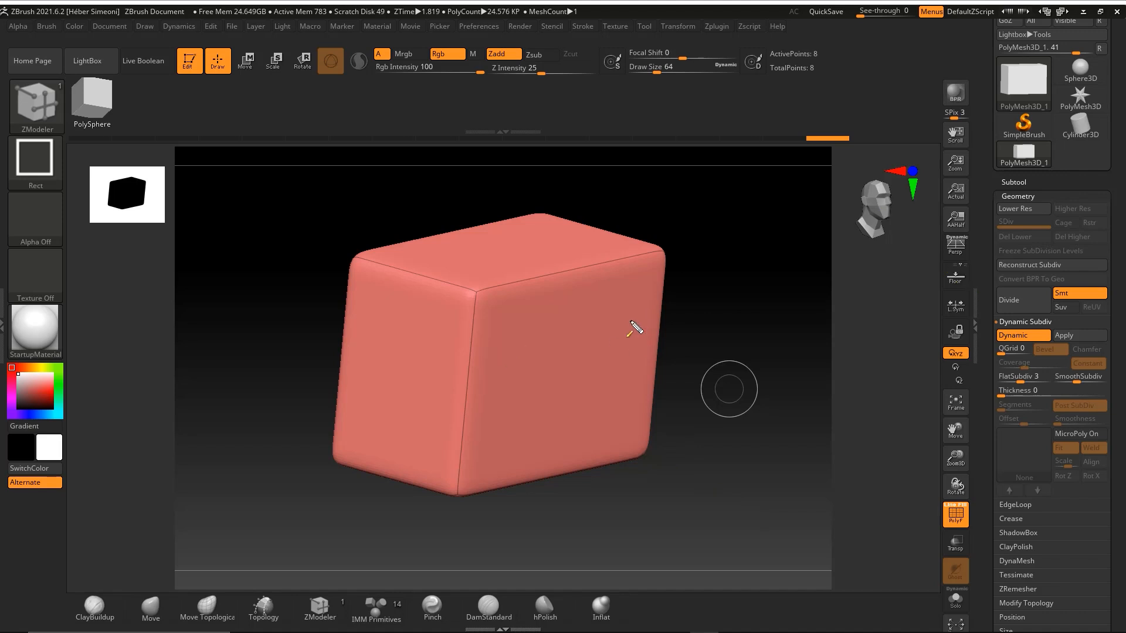
pyautogui.moveTo(339, 462); pyautogui.dragTo(321, 591)
pyautogui.press('Escape')
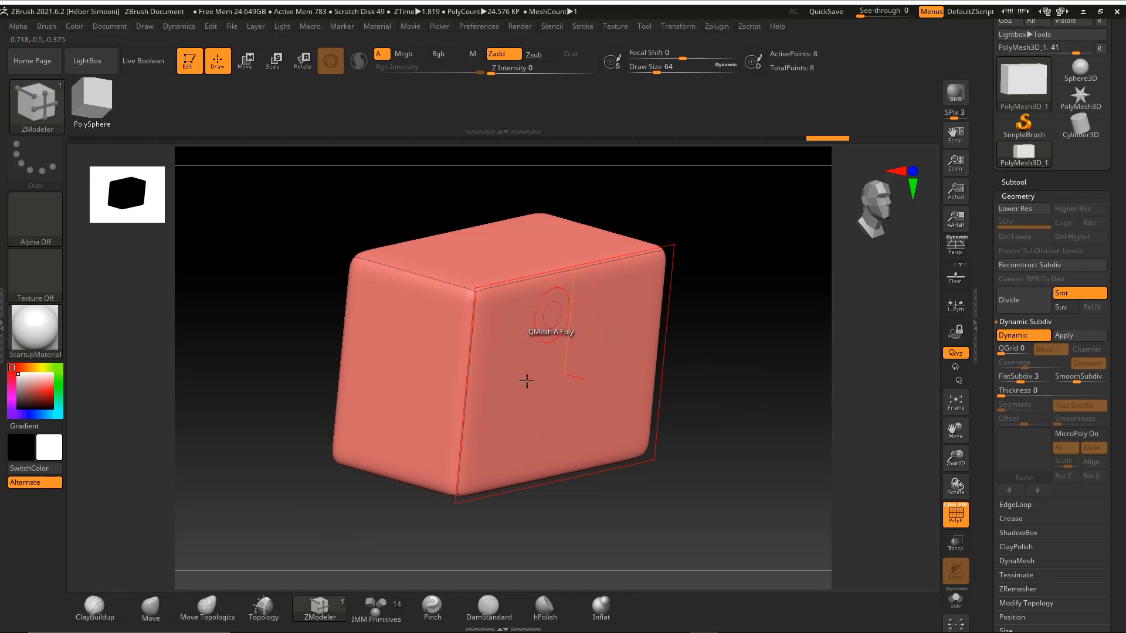
# Try extruding the block's large front face far outward with ZModeler's QMesh action
pyautogui.moveTo(573, 344)
pyautogui.mouseDown()
pyautogui.moveTo(784, 415)
pyautogui.moveTo(683, 406)
pyautogui.mouseUp()
pyautogui.hotkey('ctrl', 'shift')
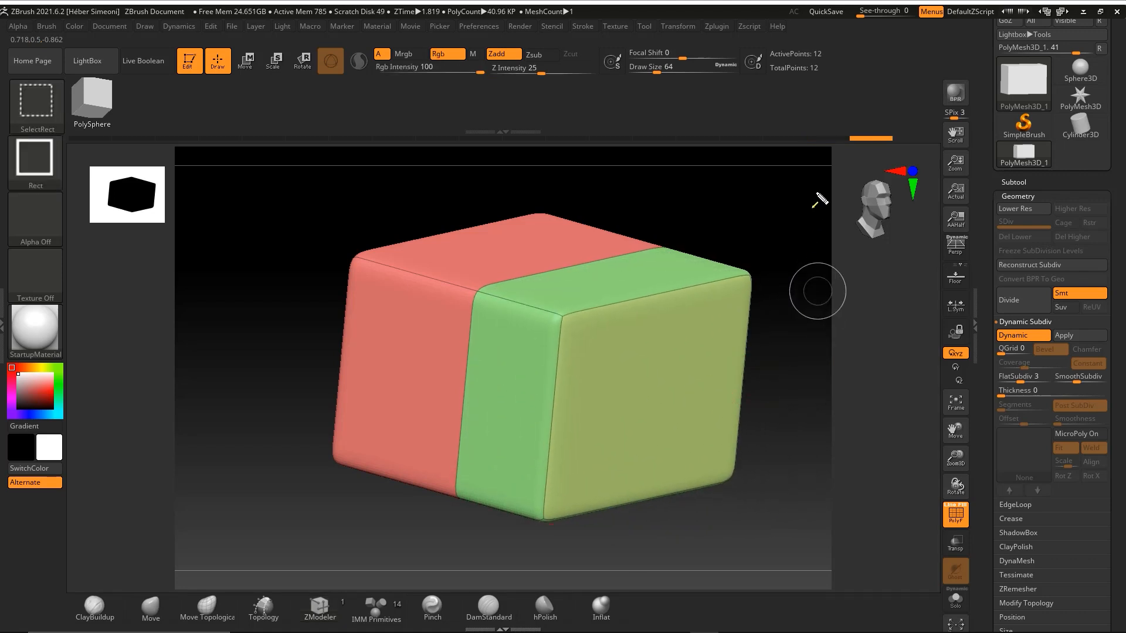
pyautogui.moveTo(802, 203); pyautogui.dragTo(756, 270)
pyautogui.press('b')
pyautogui.press('z')
pyautogui.press('m')
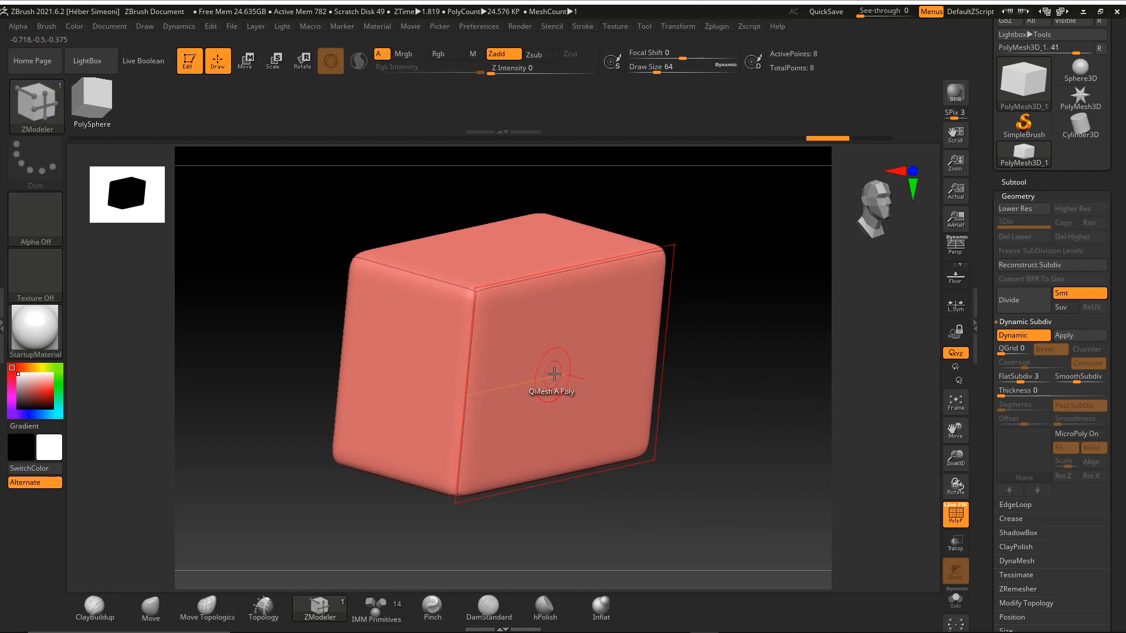
# Extrude a thin layer outward from both the block's large front face and its opposite back face with ZModeler's QMesh
pyautogui.moveTo(572, 375); pyautogui.dragTo(656, 358)
pyautogui.moveTo(744, 311)
pyautogui.mouseDown()
pyautogui.moveTo(753, 336)
pyautogui.moveTo(728, 319)
pyautogui.mouseUp()
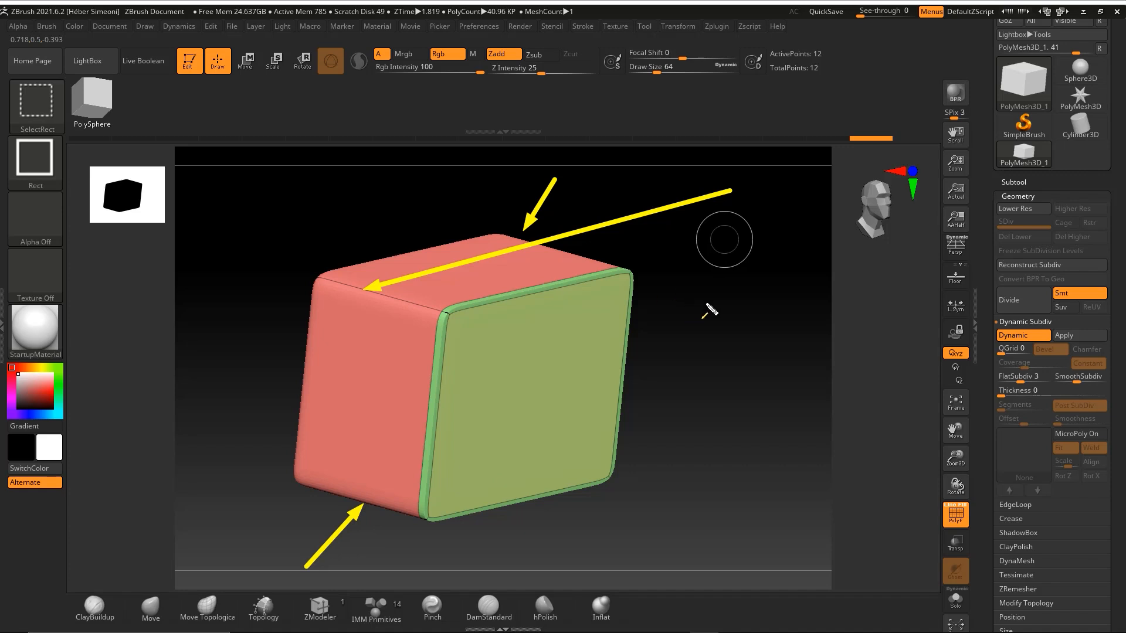
pyautogui.press('b')
pyautogui.press('z')
pyautogui.press('m')
pyautogui.moveTo(674, 294)
pyautogui.mouseDown()
pyautogui.moveTo(724, 317)
pyautogui.moveTo(726, 335)
pyautogui.moveTo(452, 314)
pyautogui.mouseUp()
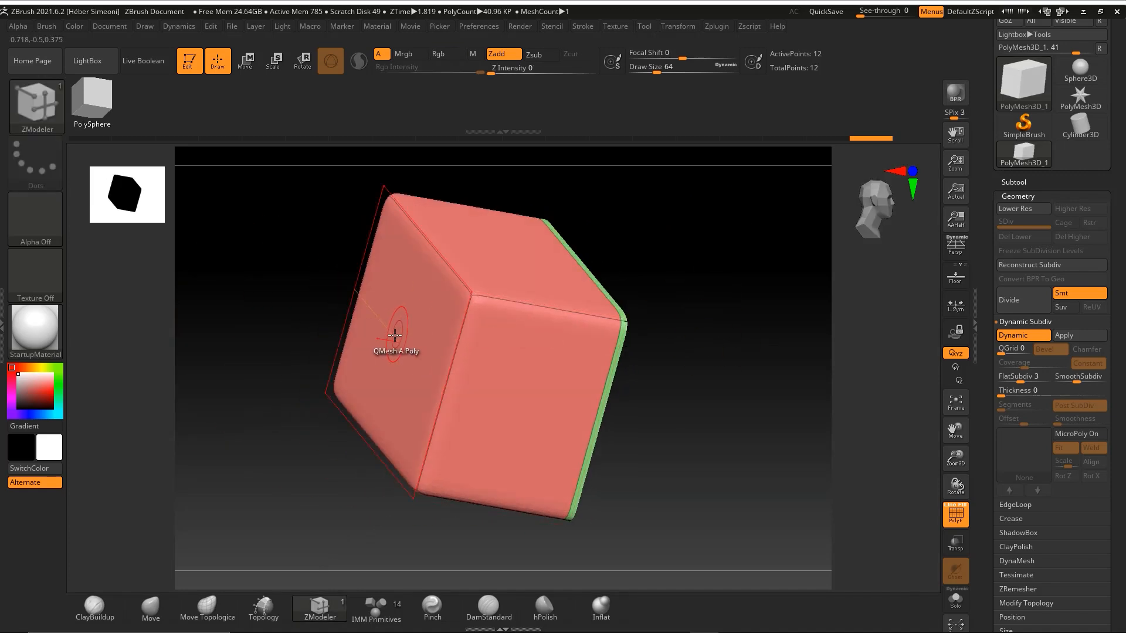
pyautogui.hotkey('ctrl', 'shift')
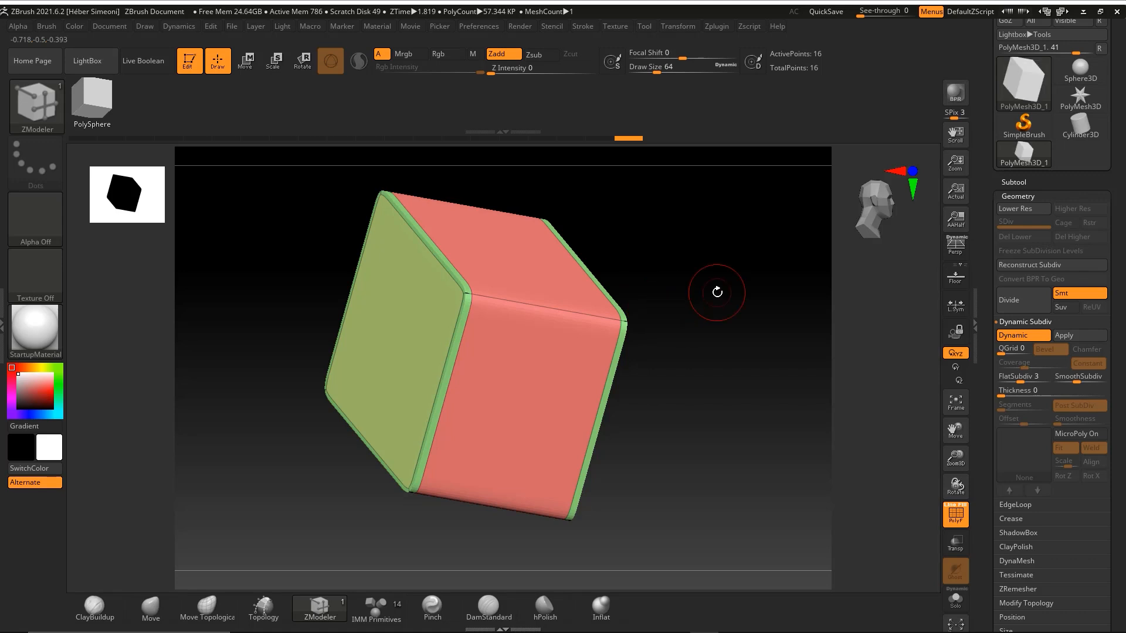
# Inset the block's large front face with ZModeler's Inset polygon action targeting a single poly
pyautogui.moveTo(721, 370); pyautogui.dragTo(644, 347)
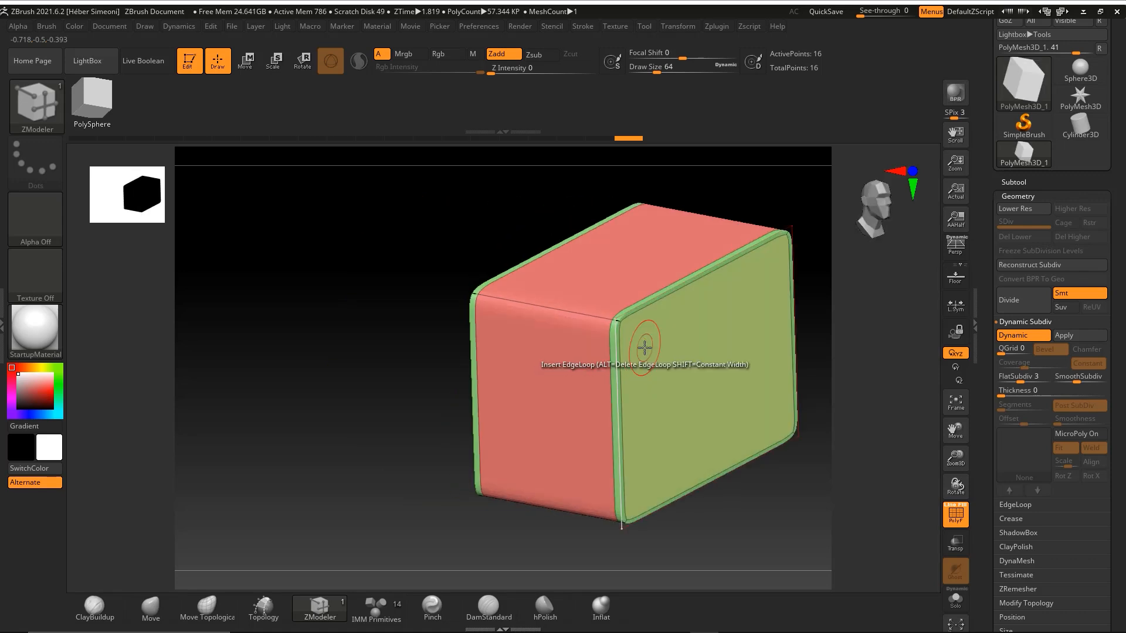
pyautogui.hotkey('ctrl', 'shift')
pyautogui.moveTo(737, 523); pyautogui.dragTo(715, 415)
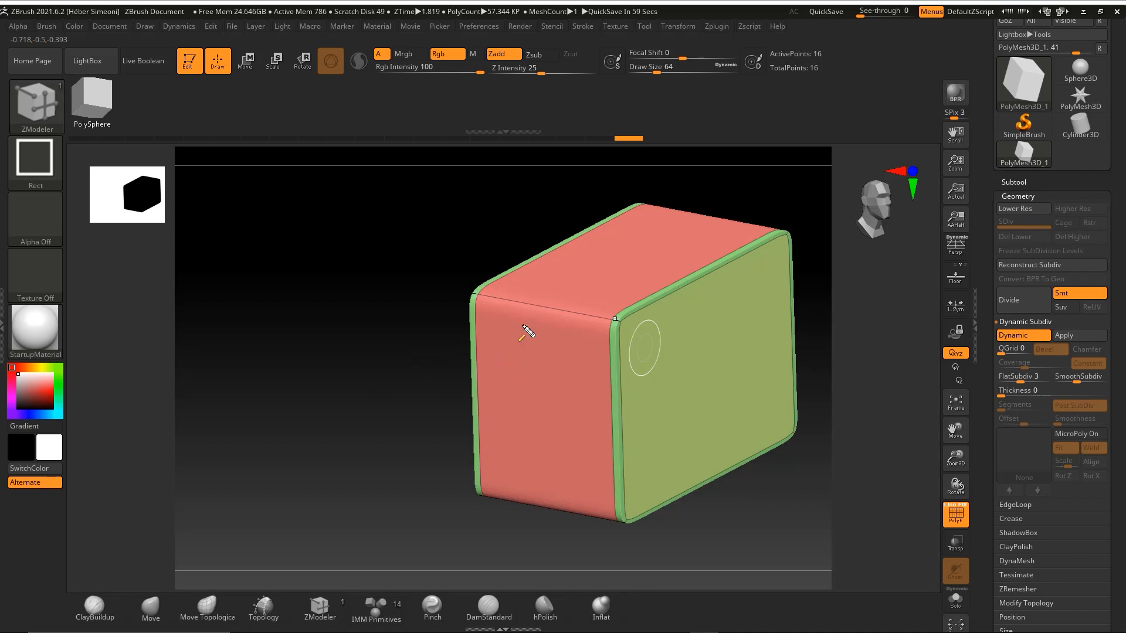
pyautogui.moveTo(832, 291); pyautogui.dragTo(768, 319)
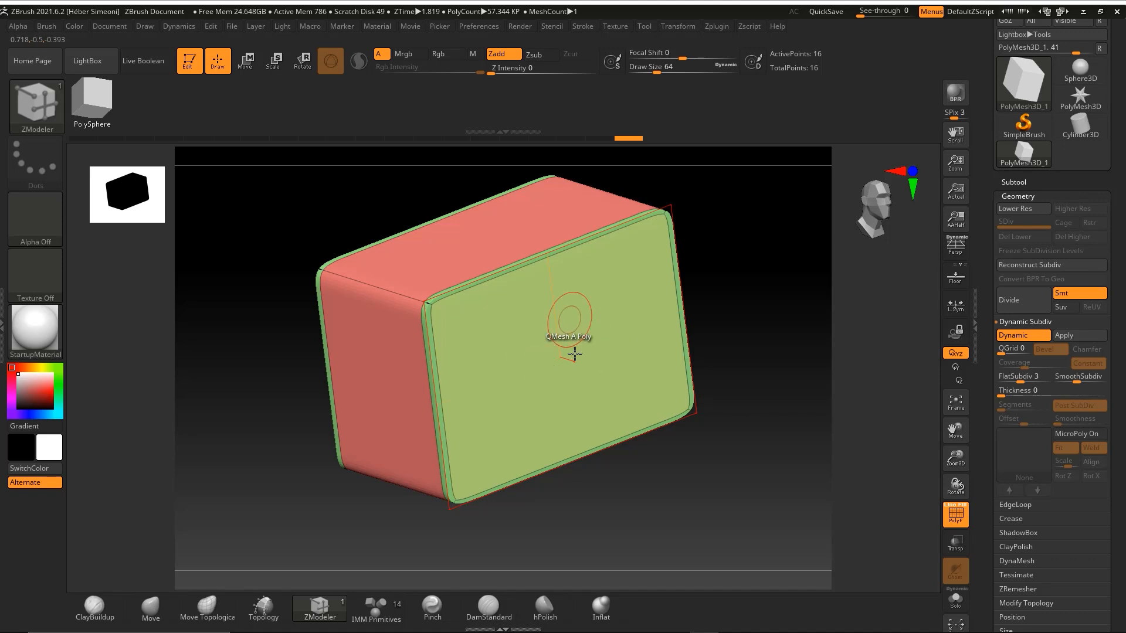
pyautogui.rightClick(564, 341)
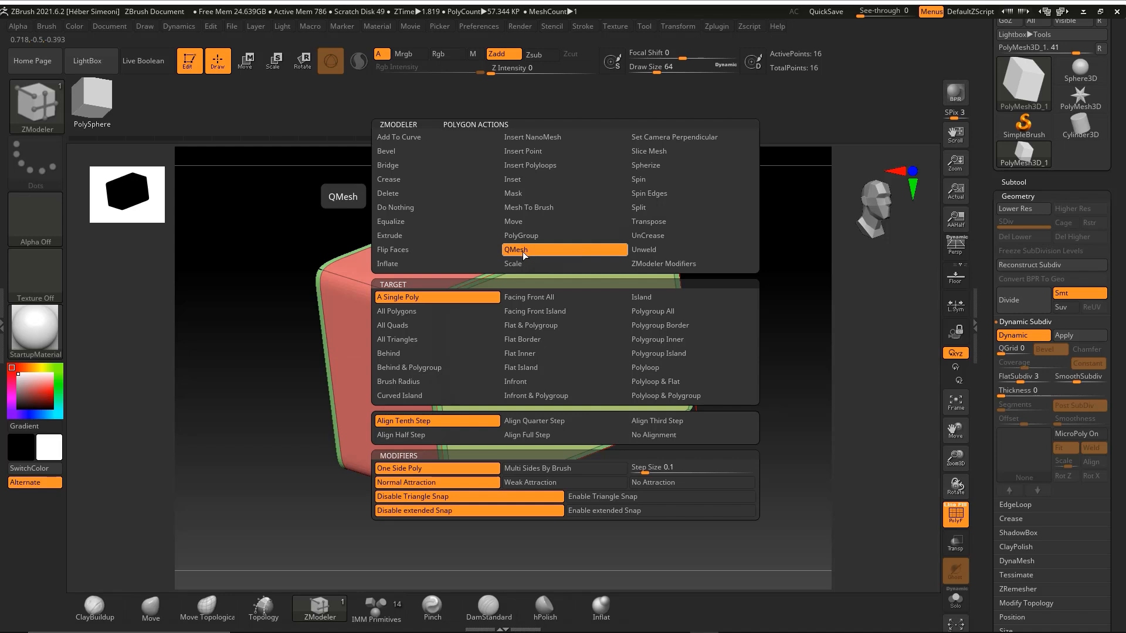
pyautogui.click(520, 187)
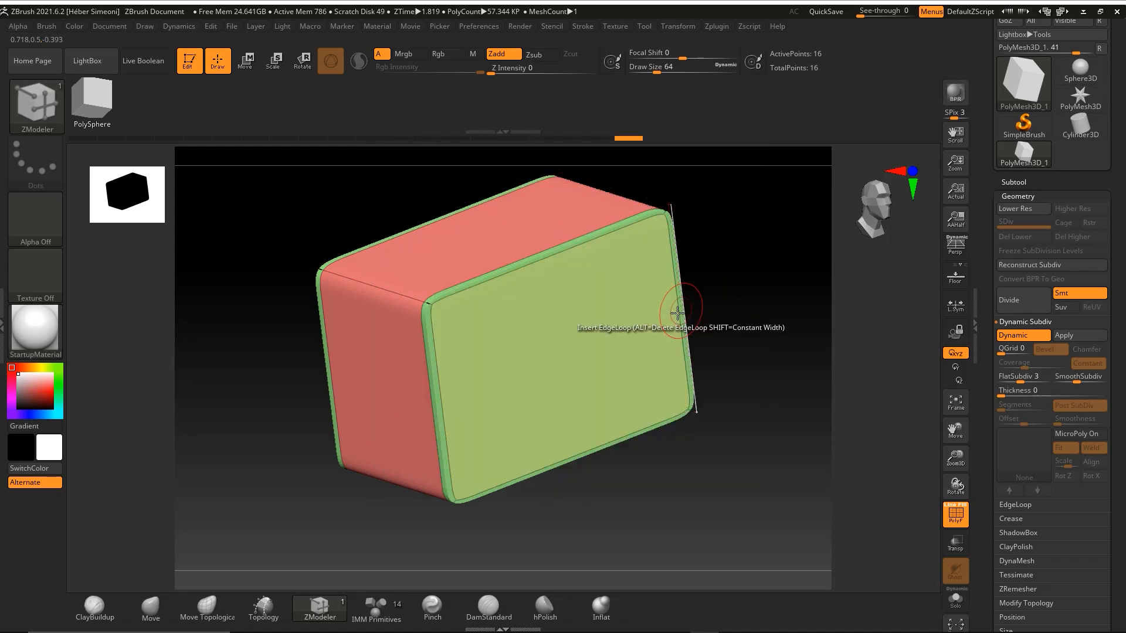
pyautogui.press('space')
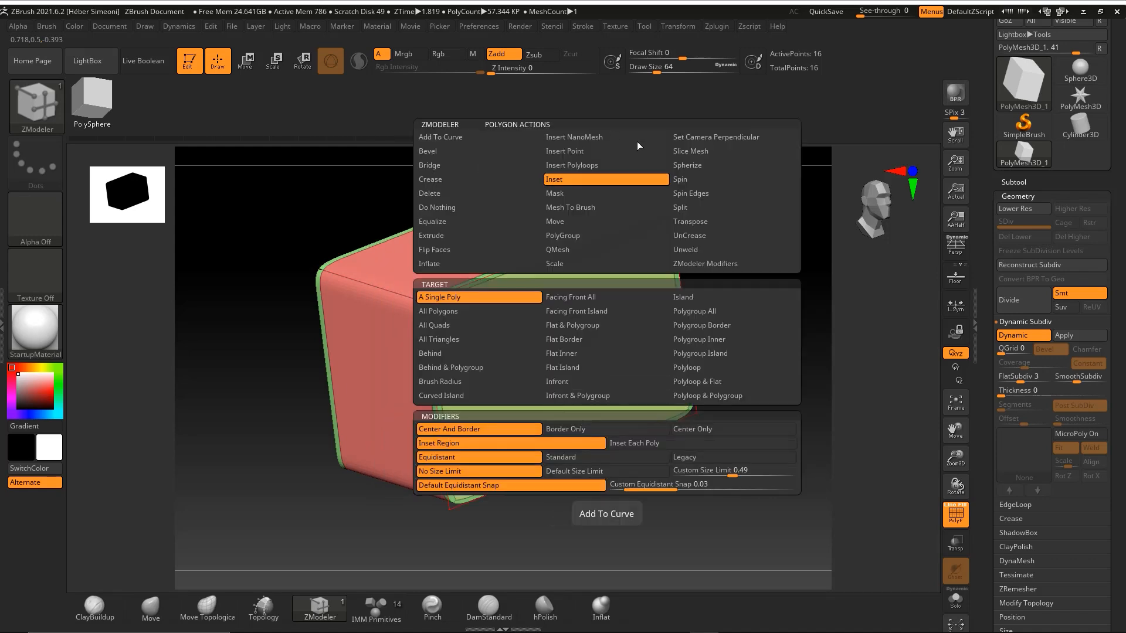
pyautogui.click(565, 181)
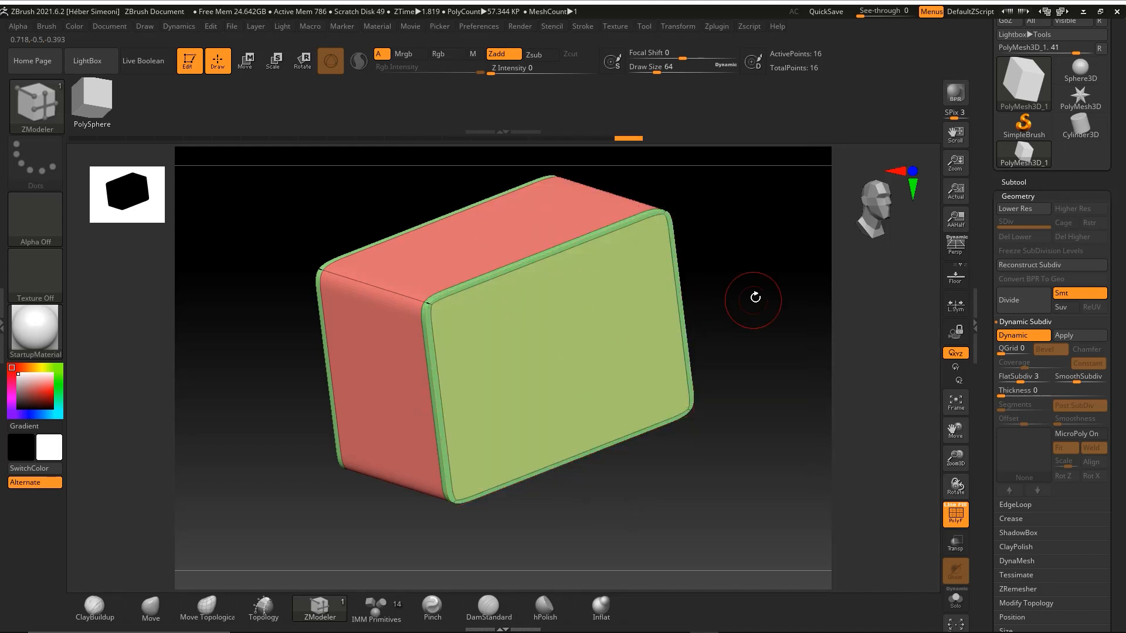
pyautogui.moveTo(755, 298); pyautogui.dragTo(733, 305)
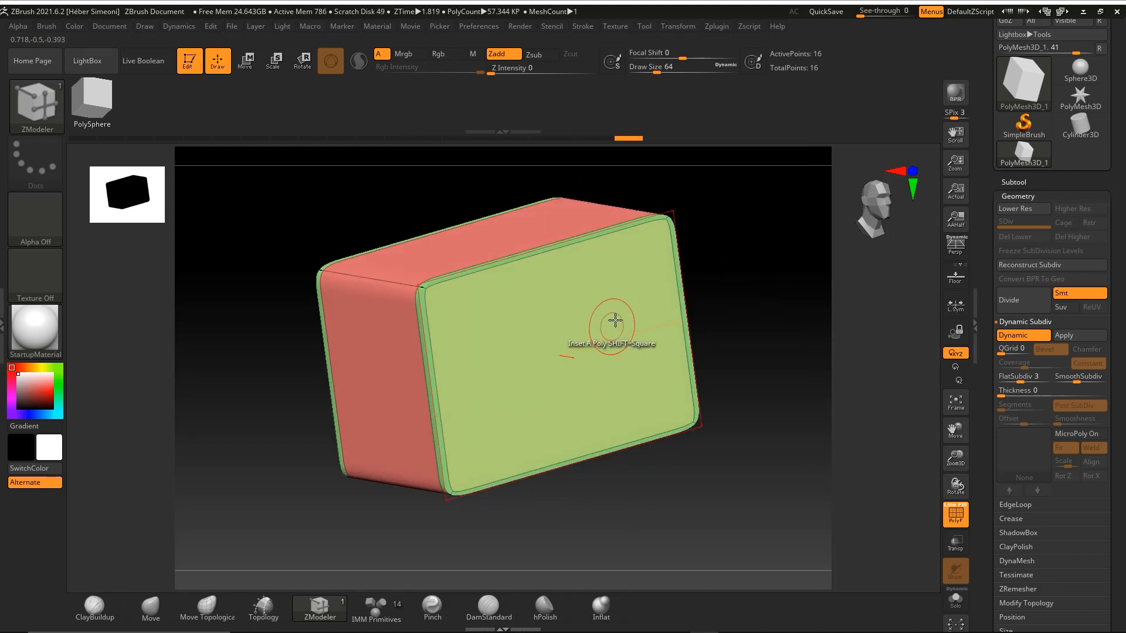
pyautogui.moveTo(618, 314); pyautogui.dragTo(598, 334)
pyautogui.hotkey('ctrl', 'shift')
pyautogui.moveTo(605, 134); pyautogui.dragTo(573, 208)
pyautogui.keyDown('ctrl'); pyautogui.keyDown('shift'); pyautogui.moveTo(646, 151); pyautogui.dragTo(617, 223); pyautogui.keyUp('shift'); pyautogui.keyUp('ctrl')
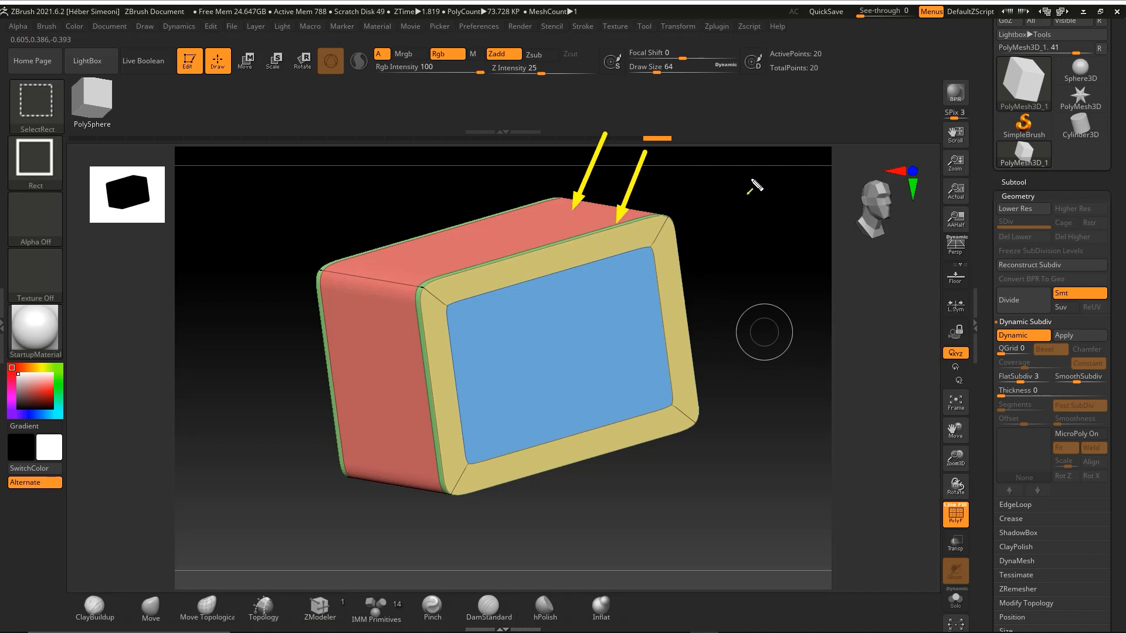
pyautogui.keyDown('ctrl'); pyautogui.keyDown('shift'); pyautogui.moveTo(750, 180); pyautogui.dragTo(639, 226); pyautogui.keyUp('shift'); pyautogui.keyUp('ctrl')
pyautogui.keyDown('ctrl'); pyautogui.keyDown('shift'); pyautogui.moveTo(769, 222); pyautogui.dragTo(644, 317); pyautogui.keyUp('shift'); pyautogui.keyUp('ctrl')
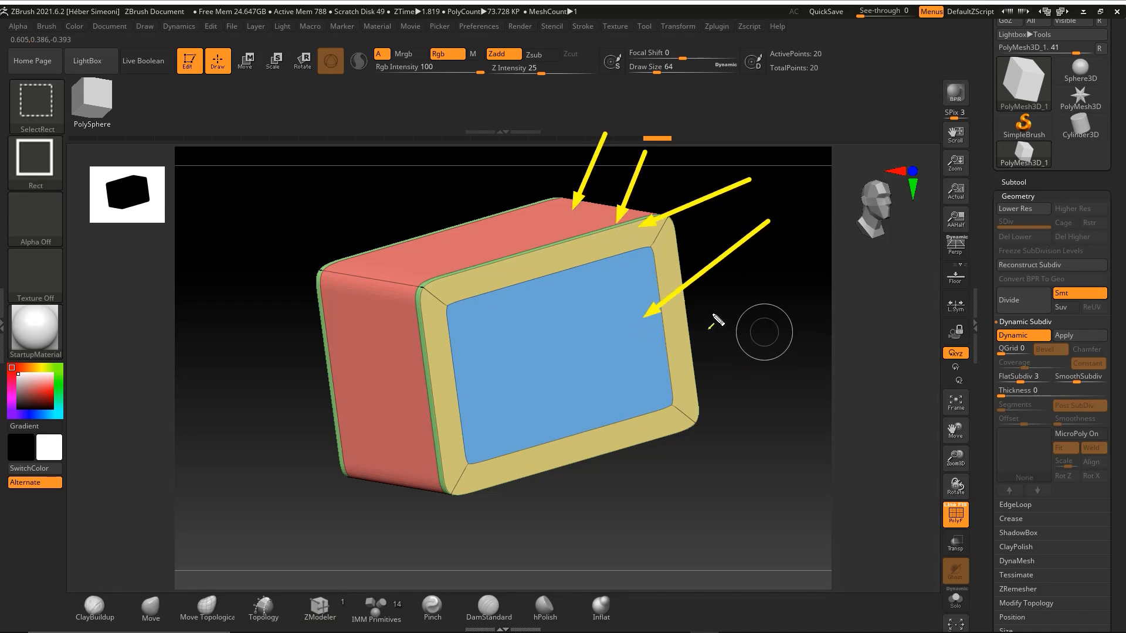
pyautogui.hotkey('ctrl', 'z')
pyautogui.hotkey('ctrl', 'z')
pyautogui.hotkey('ctrl', 'z')
pyautogui.hotkey('ctrl', 'z')
pyautogui.keyDown('ctrl'); pyautogui.keyDown('shift'); pyautogui.moveTo(565, 507); pyautogui.dragTo(593, 351); pyautogui.keyUp('shift'); pyautogui.keyUp('ctrl')
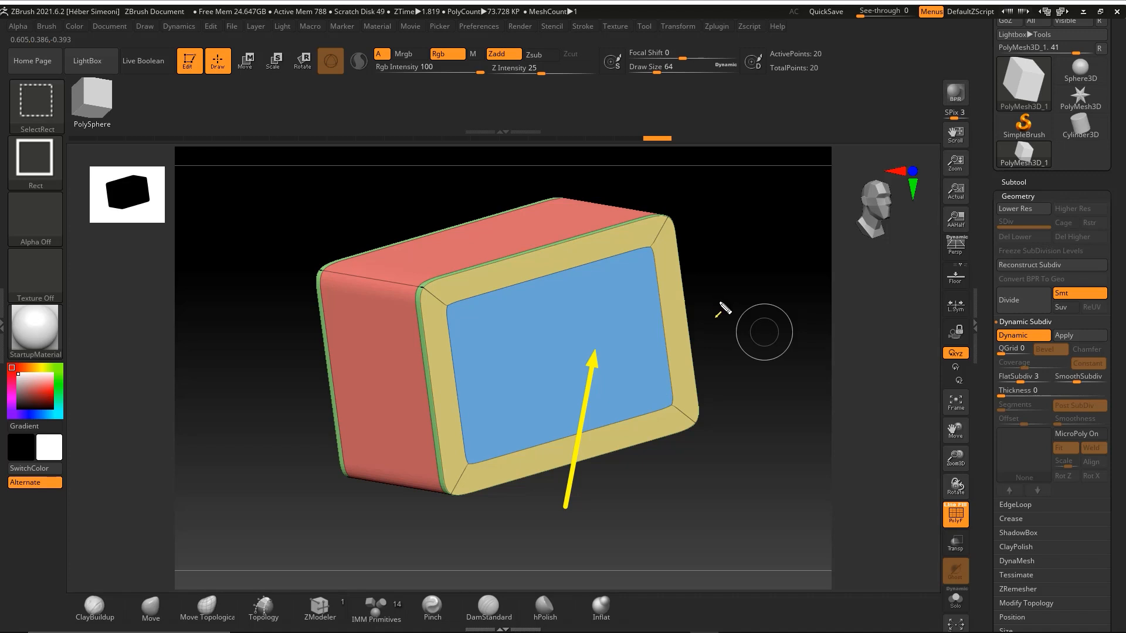
# Push the inner face of the inset inward with ZModeler's QMesh action to form a shallow recess
pyautogui.press('b')
pyautogui.press('z')
pyautogui.press('m')
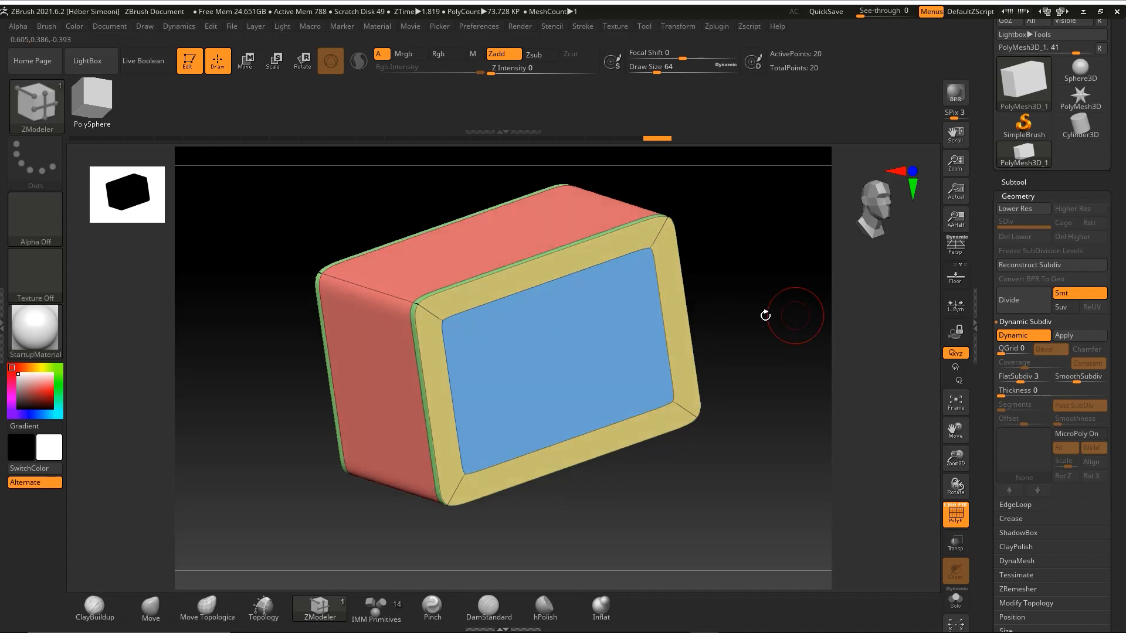
pyautogui.moveTo(750, 334); pyautogui.dragTo(766, 315)
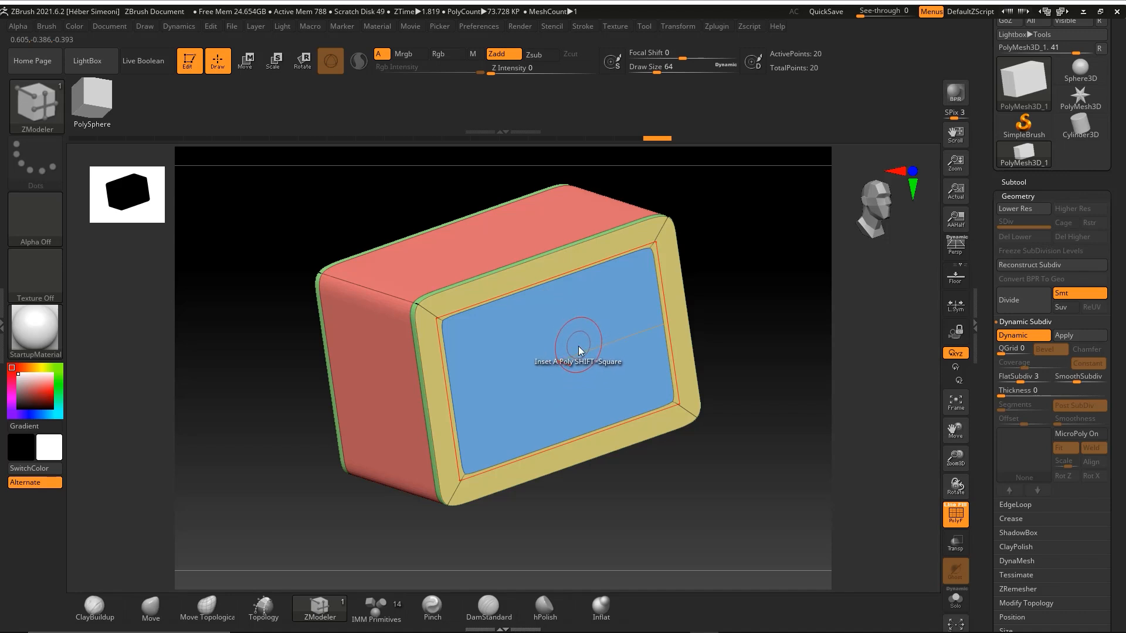
pyautogui.press('space')
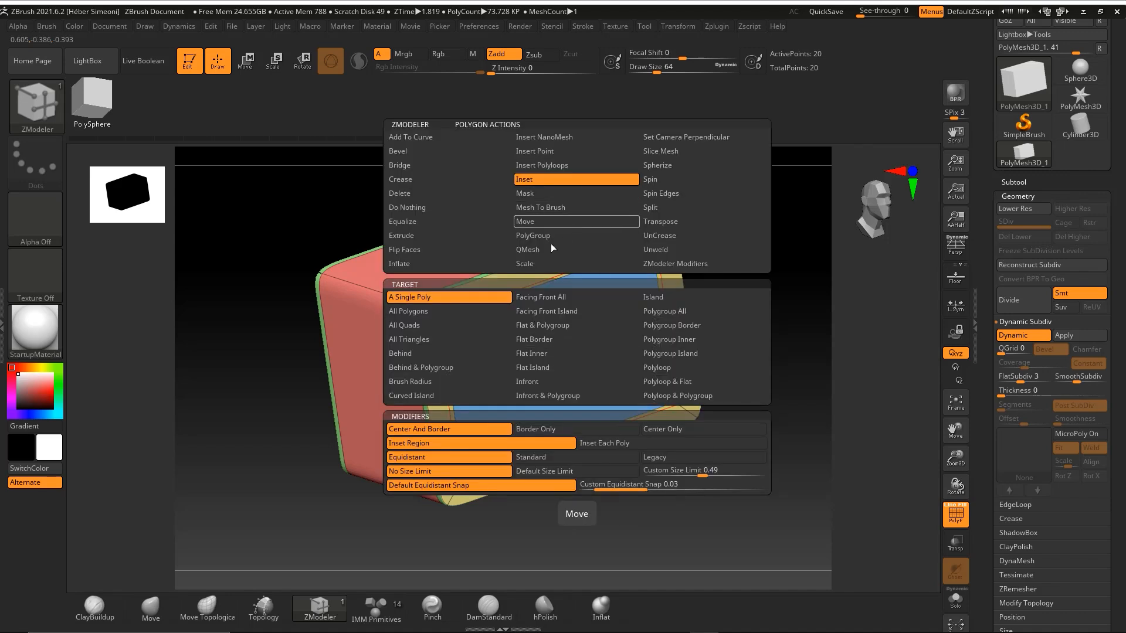
pyautogui.click(527, 250)
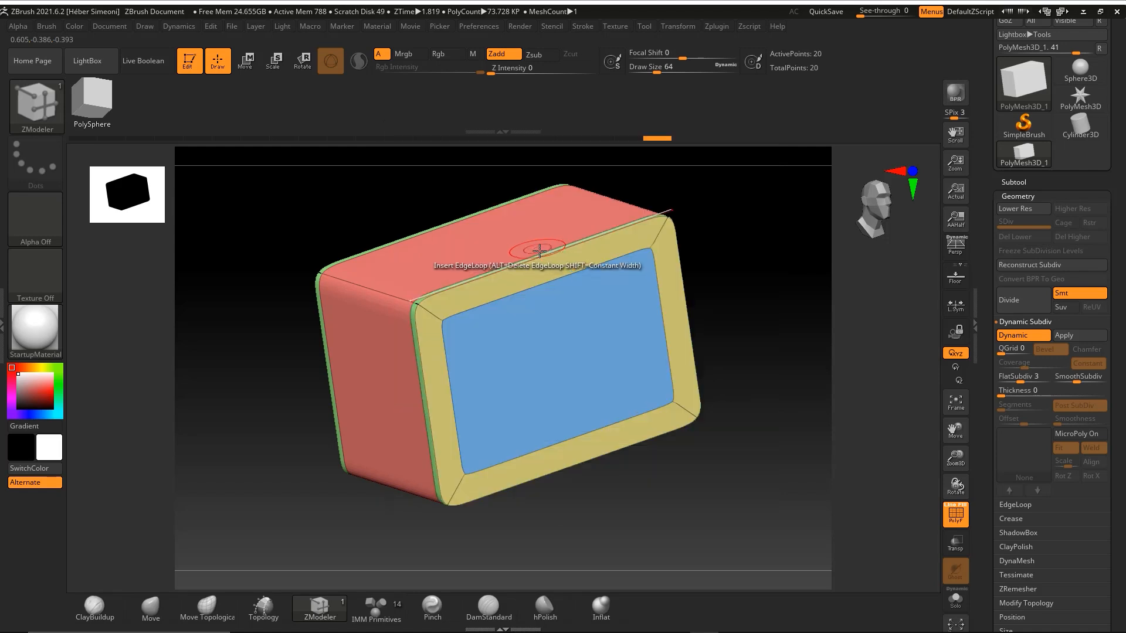
pyautogui.moveTo(592, 346); pyautogui.dragTo(574, 343)
pyautogui.moveTo(698, 307)
pyautogui.mouseDown()
pyautogui.moveTo(726, 296)
pyautogui.moveTo(696, 312)
pyautogui.moveTo(665, 305)
pyautogui.moveTo(695, 311)
pyautogui.mouseUp()
# Turn off the Polyframe display and inspect the block's recessed front face from another angle
pyautogui.hotkey('shift', 'f')
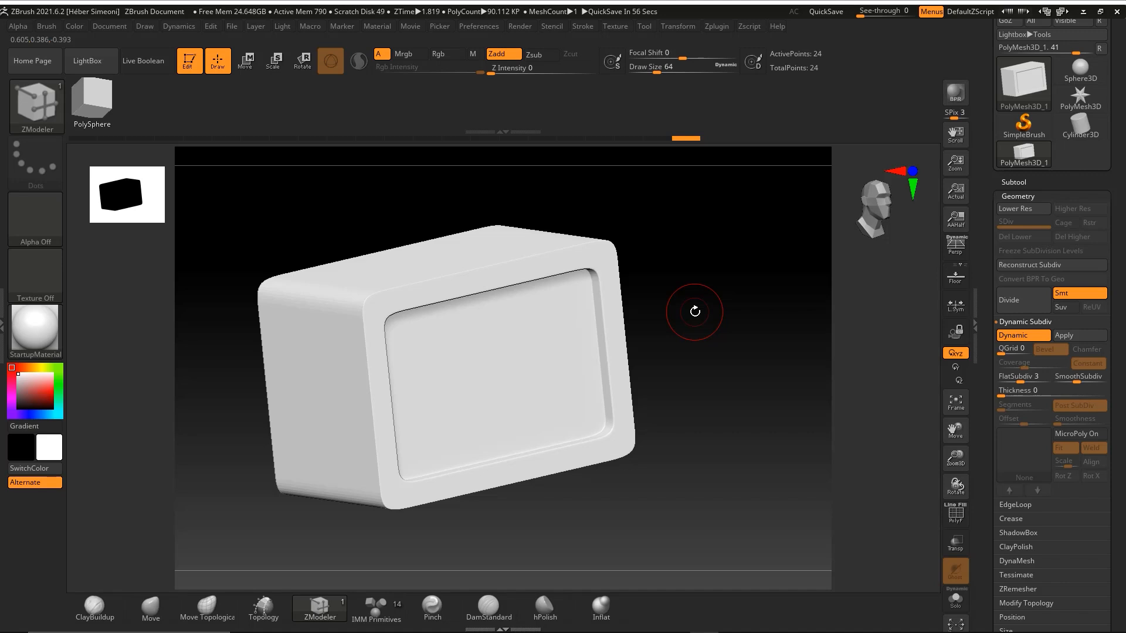
pyautogui.keyDown('shift'); pyautogui.moveTo(694, 311); pyautogui.dragTo(734, 349); pyautogui.keyUp('shift')
pyautogui.keyDown('ctrl'); pyautogui.moveTo(734, 349); pyautogui.dragTo(729, 324, button='right'); pyautogui.keyUp('ctrl')
pyautogui.moveTo(739, 351); pyautogui.dragTo(721, 342)
pyautogui.keyDown('ctrl'); pyautogui.moveTo(720, 343); pyautogui.dragTo(718, 316, button='right'); pyautogui.keyUp('ctrl')
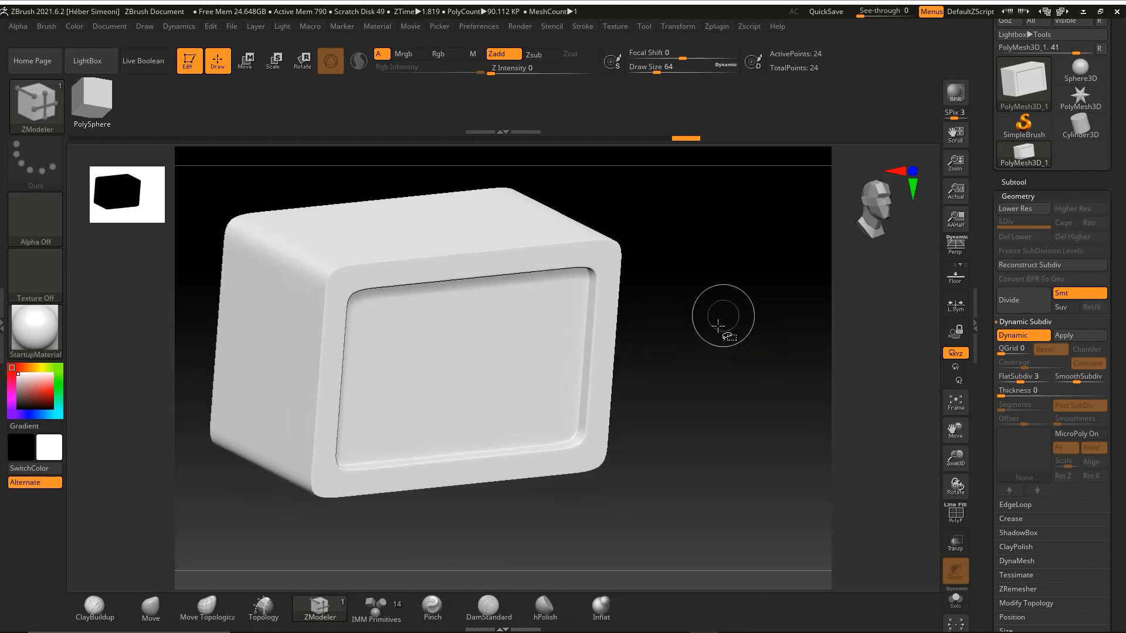
pyautogui.hotkey('ctrl', 'shift')
pyautogui.moveTo(575, 286)
pyautogui.mouseDown()
pyautogui.moveTo(565, 314)
pyautogui.moveTo(586, 285)
pyautogui.moveTo(588, 326)
pyautogui.moveTo(577, 289)
pyautogui.moveTo(572, 323)
pyautogui.mouseUp()
pyautogui.moveTo(387, 320)
pyautogui.mouseDown()
pyautogui.moveTo(394, 299)
pyautogui.moveTo(377, 302)
pyautogui.moveTo(386, 346)
pyautogui.moveTo(404, 319)
pyautogui.mouseUp()
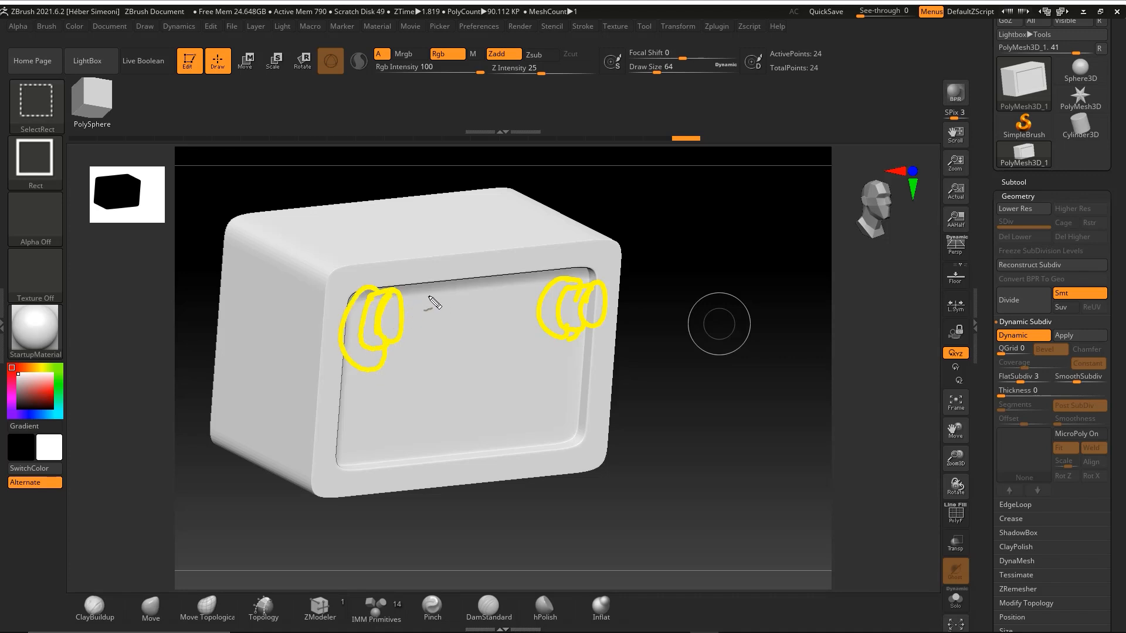
pyautogui.moveTo(671, 182)
pyautogui.mouseDown()
pyautogui.moveTo(595, 264)
pyautogui.moveTo(369, 314)
pyautogui.moveTo(610, 257)
pyautogui.moveTo(593, 281)
pyautogui.moveTo(628, 284)
pyautogui.moveTo(398, 272)
pyautogui.moveTo(494, 326)
pyautogui.moveTo(462, 320)
pyautogui.moveTo(477, 301)
pyautogui.mouseUp()
pyautogui.press('Escape')
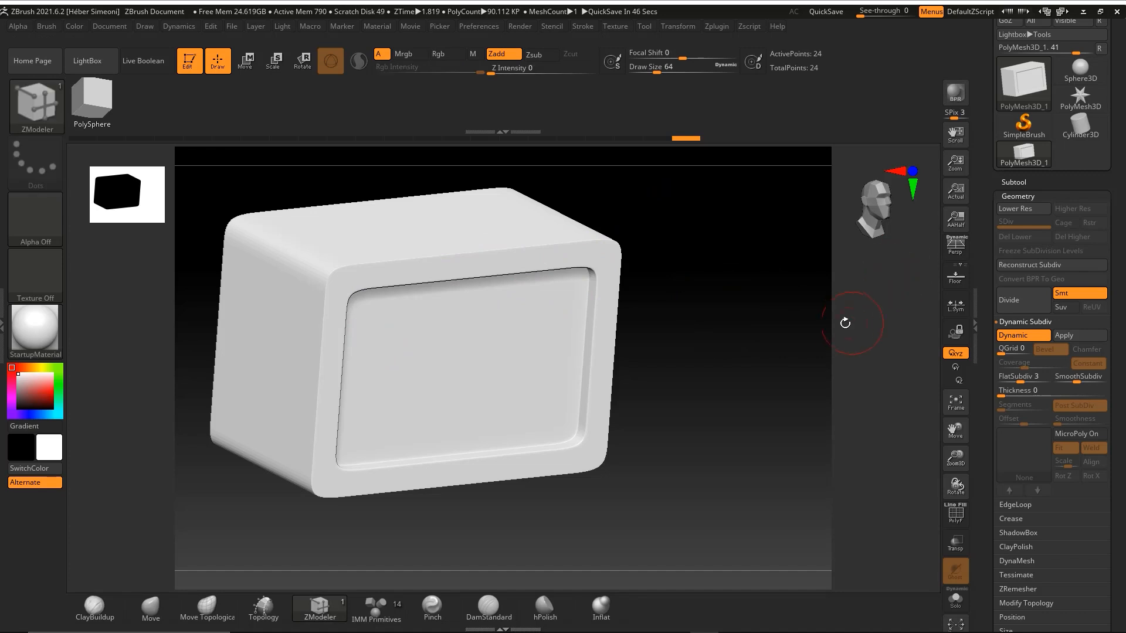
pyautogui.moveTo(828, 359); pyautogui.dragTo(1009, 189)
pyautogui.press('Escape')
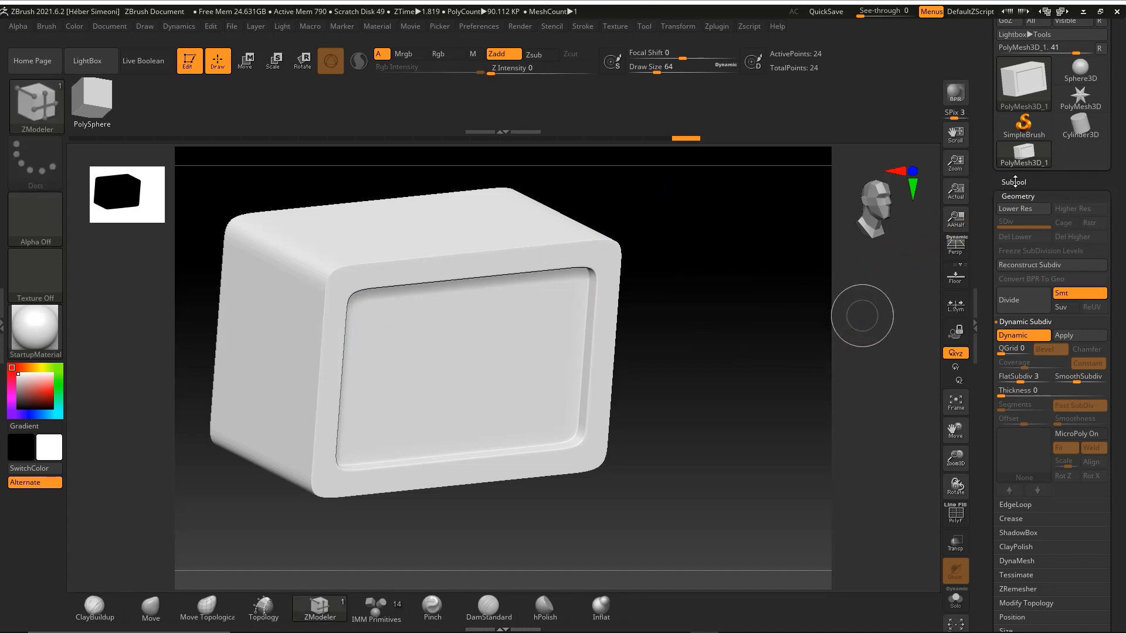
# Duplicate the block's subtool and make the duplicate the active subtool
pyautogui.click(1014, 181)
pyautogui.moveTo(898, 351)
pyautogui.keyDown('ctrl'); pyautogui.keyDown('shift'); pyautogui.mouseDown()
pyautogui.moveTo(1056, 202)
pyautogui.moveTo(1018, 218)
pyautogui.moveTo(1008, 204)
pyautogui.moveTo(566, 354)
pyautogui.moveTo(572, 345)
pyautogui.moveTo(561, 341)
pyautogui.mouseUp(); pyautogui.keyUp('shift'); pyautogui.keyUp('ctrl')
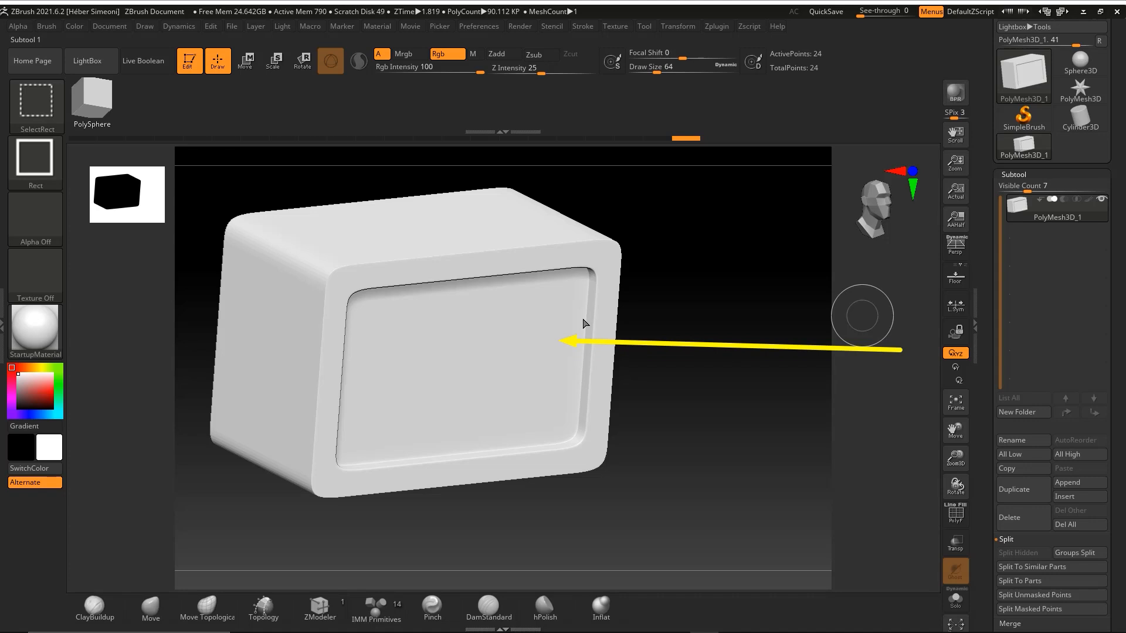
pyautogui.keyDown('ctrl'); pyautogui.keyDown('shift'); pyautogui.moveTo(871, 348); pyautogui.dragTo(1020, 183); pyautogui.keyUp('shift'); pyautogui.keyUp('ctrl')
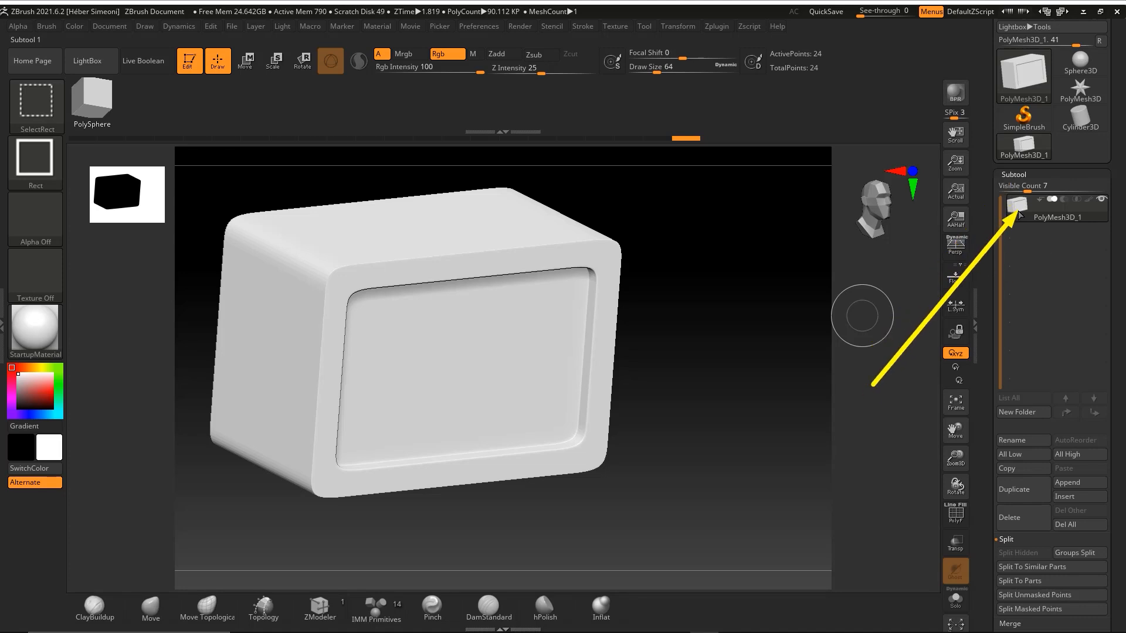
pyautogui.click(1023, 489)
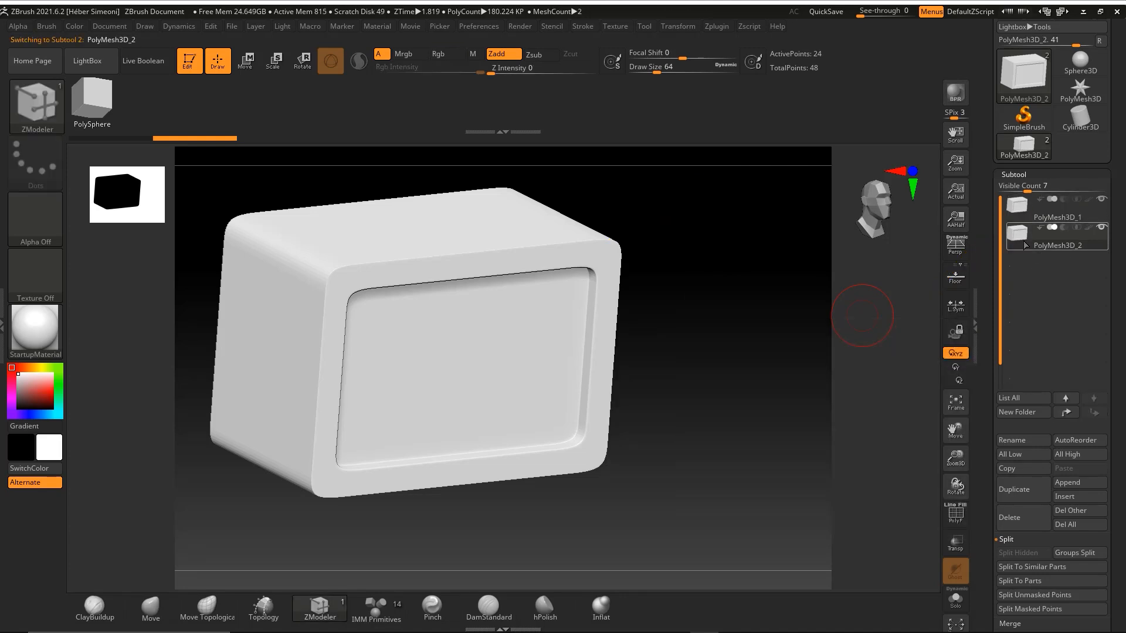
pyautogui.hotkey('ctrl', 'shift')
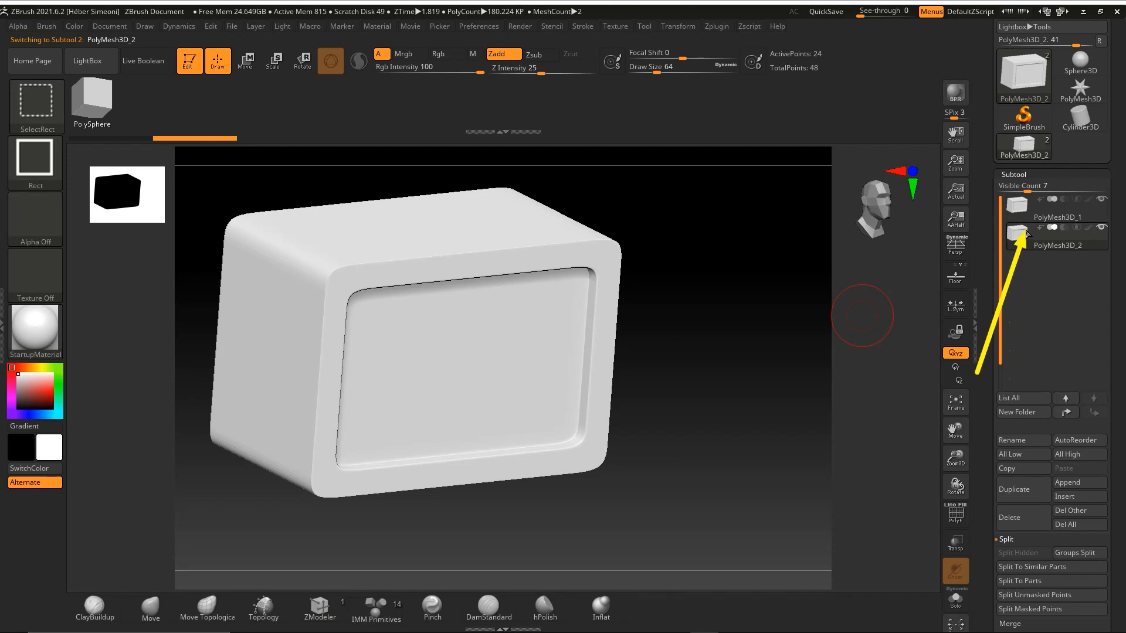
# Replace the duplicate subtool's mesh with a Cylinder 3D primitive through the transform gizmo's primitive options
pyautogui.press('w')
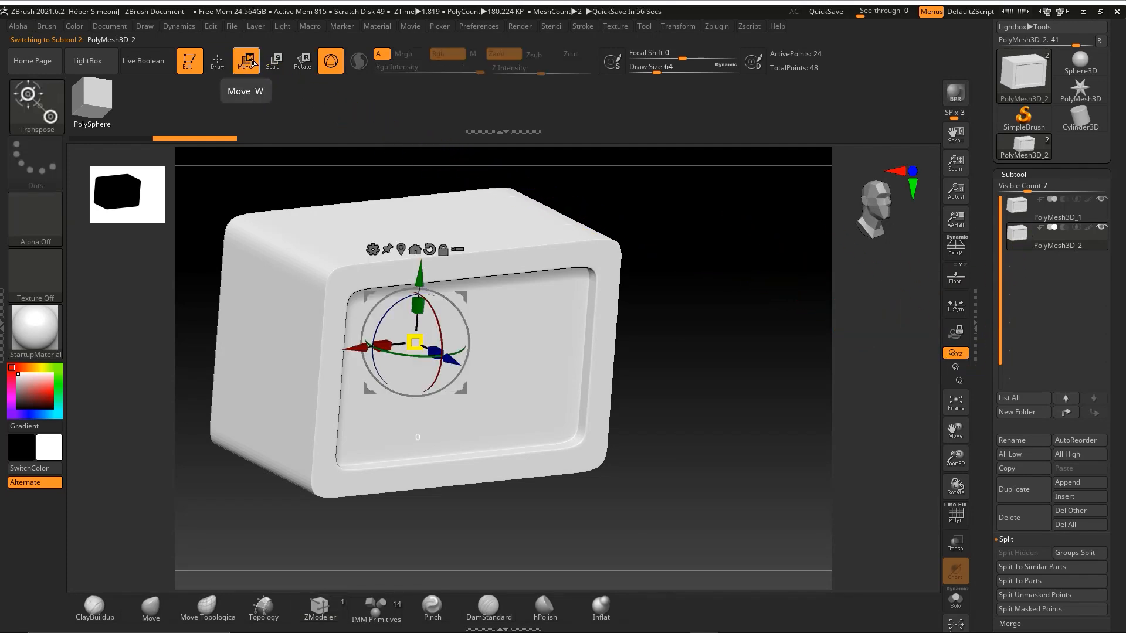
pyautogui.click(372, 249)
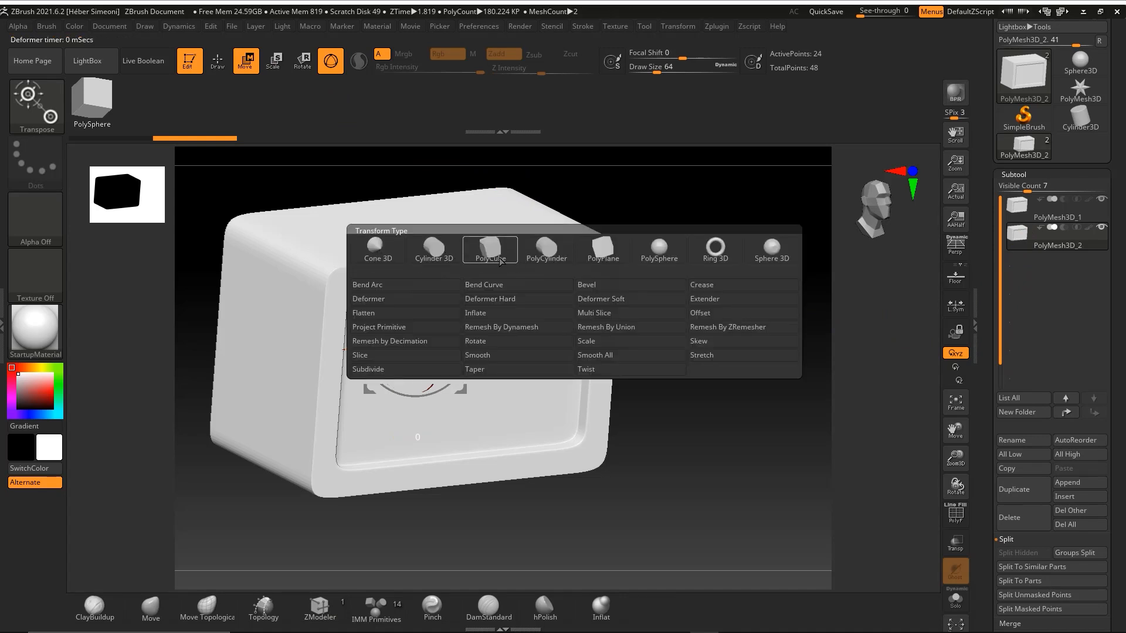
pyautogui.click(432, 253)
pyautogui.moveTo(674, 307); pyautogui.dragTo(654, 378)
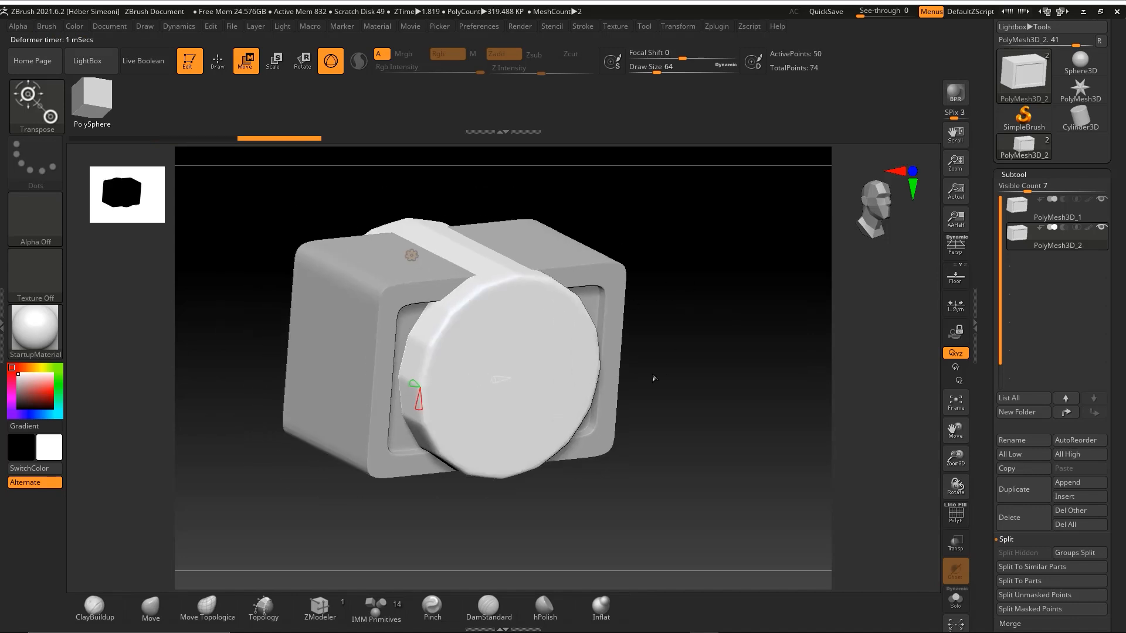
pyautogui.hotkey('ctrl', 'shift')
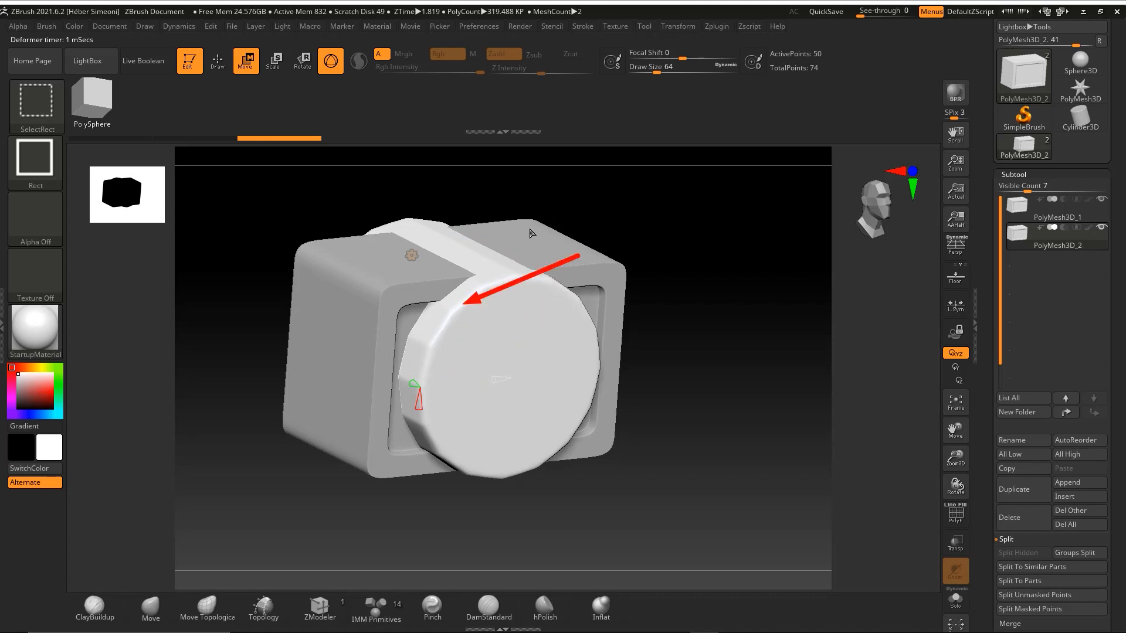
# Isolate the cylinder in Solo mode and turn off its Dynamic Subdiv smoothing
pyautogui.click(955, 600)
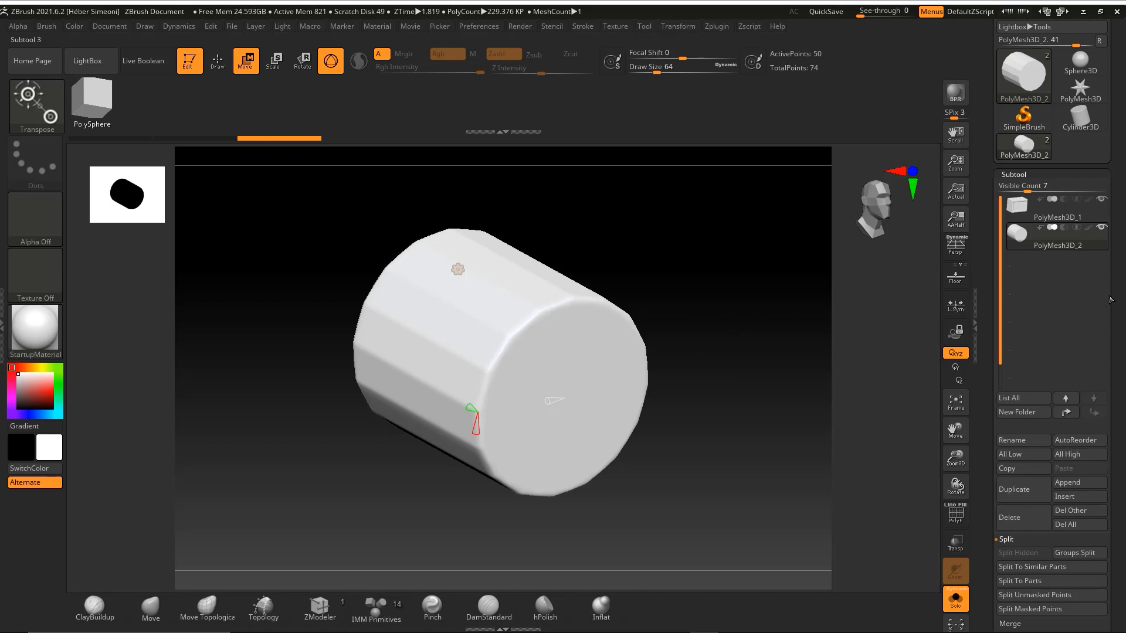
pyautogui.scroll(-8, 1110, 301)
pyautogui.scroll(1, 1082, 280)
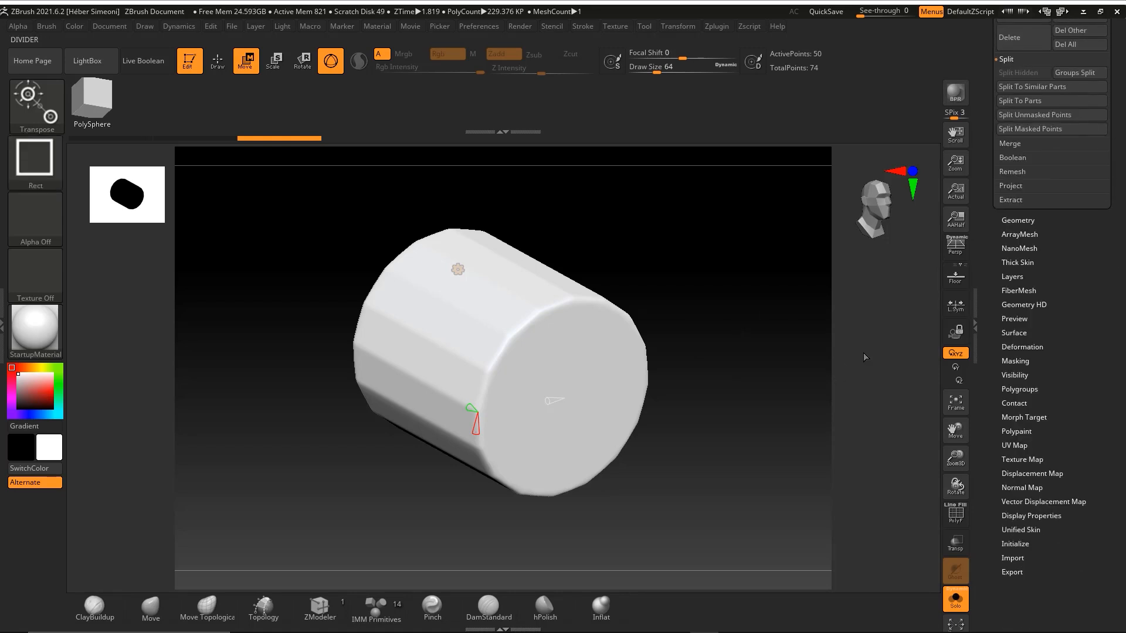
pyautogui.click(1018, 221)
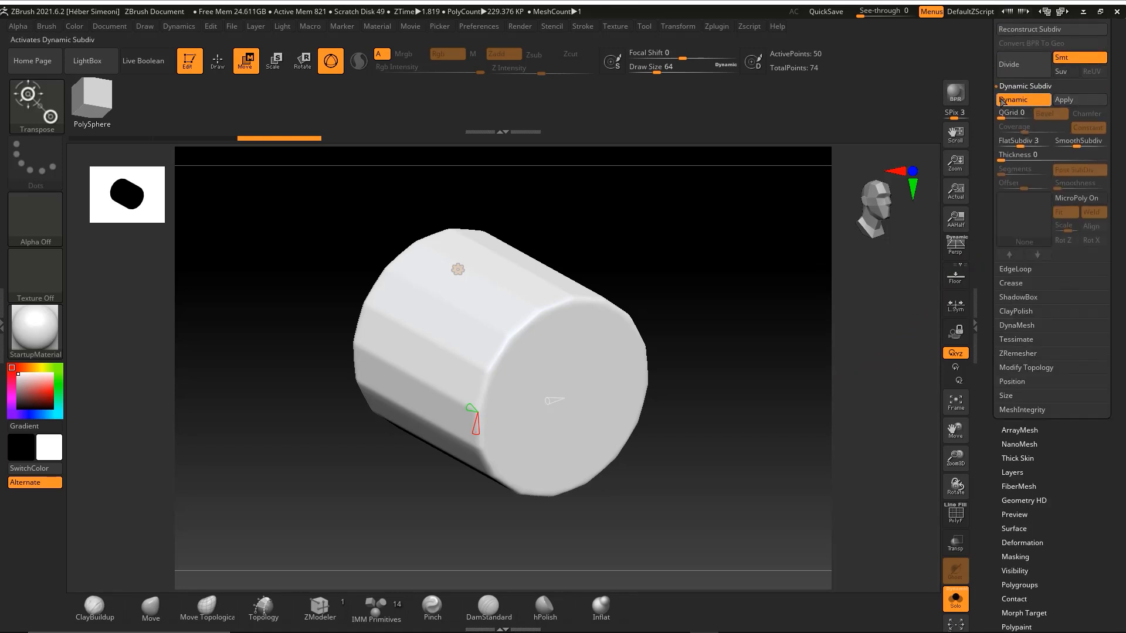
pyautogui.click(1035, 100)
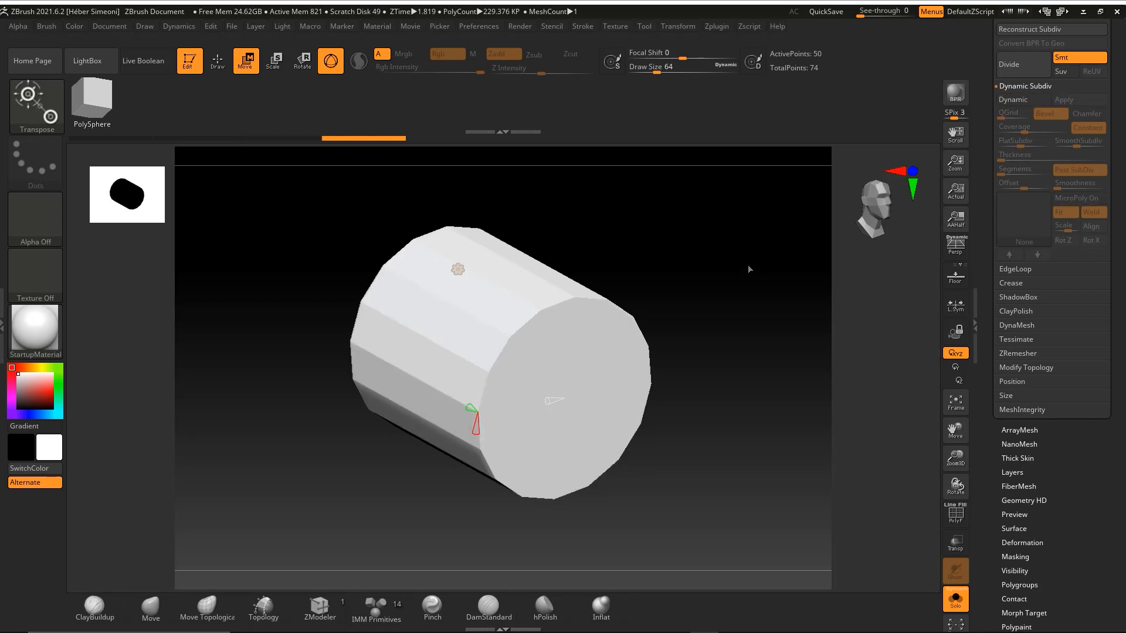
pyautogui.moveTo(747, 266); pyautogui.dragTo(713, 299)
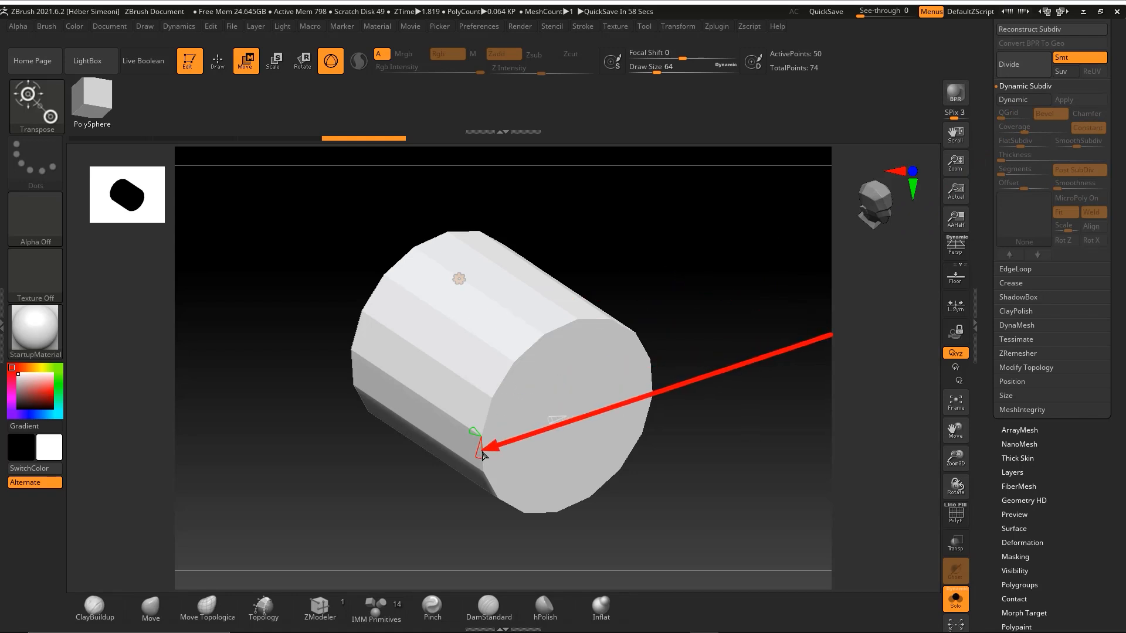
# Increase the cylinder's HDivide to 26 and then higher to give it a rounder outline
pyautogui.moveTo(481, 456)
pyautogui.moveTo(481, 456); pyautogui.dragTo(479, 462)
pyautogui.moveTo(560, 373); pyautogui.dragTo(510, 443, button='right')
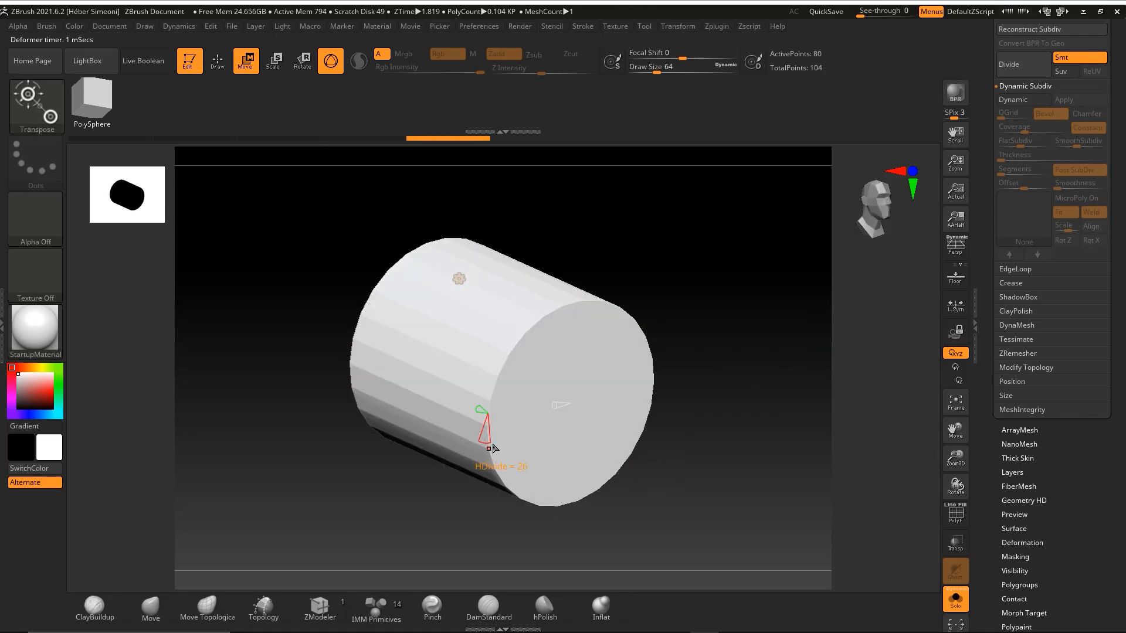
pyautogui.moveTo(486, 444)
pyautogui.mouseDown()
pyautogui.moveTo(487, 434)
pyautogui.moveTo(482, 480)
pyautogui.moveTo(484, 449)
pyautogui.mouseUp()
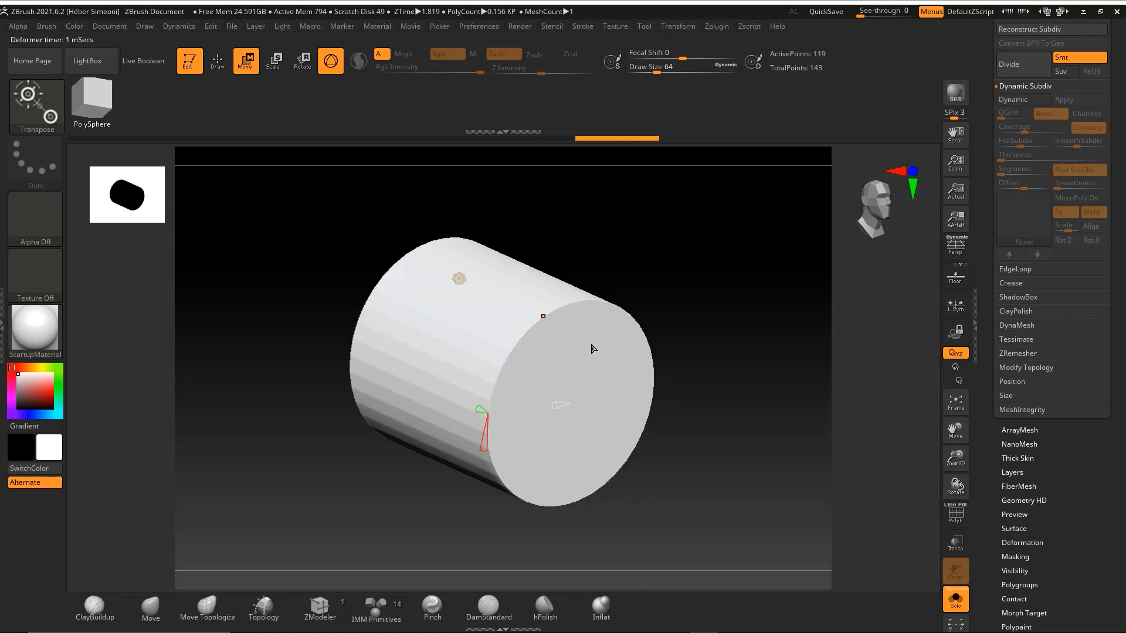
# Turn off Solo mode and show the cylinder and block from the front with the full transform gizmo
pyautogui.moveTo(745, 341)
pyautogui.mouseDown(button='right')
pyautogui.moveTo(691, 274)
pyautogui.moveTo(762, 357)
pyautogui.mouseUp(button='right')
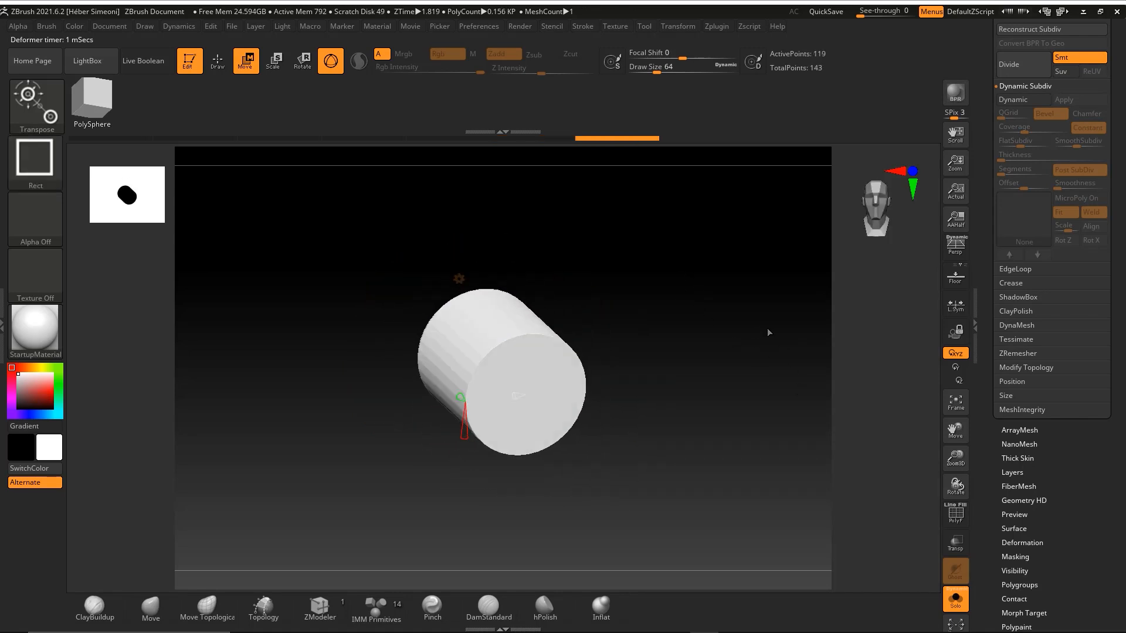
pyautogui.keyDown('ctrl'); pyautogui.moveTo(767, 327); pyautogui.dragTo(952, 588); pyautogui.keyUp('ctrl')
pyautogui.click(955, 598)
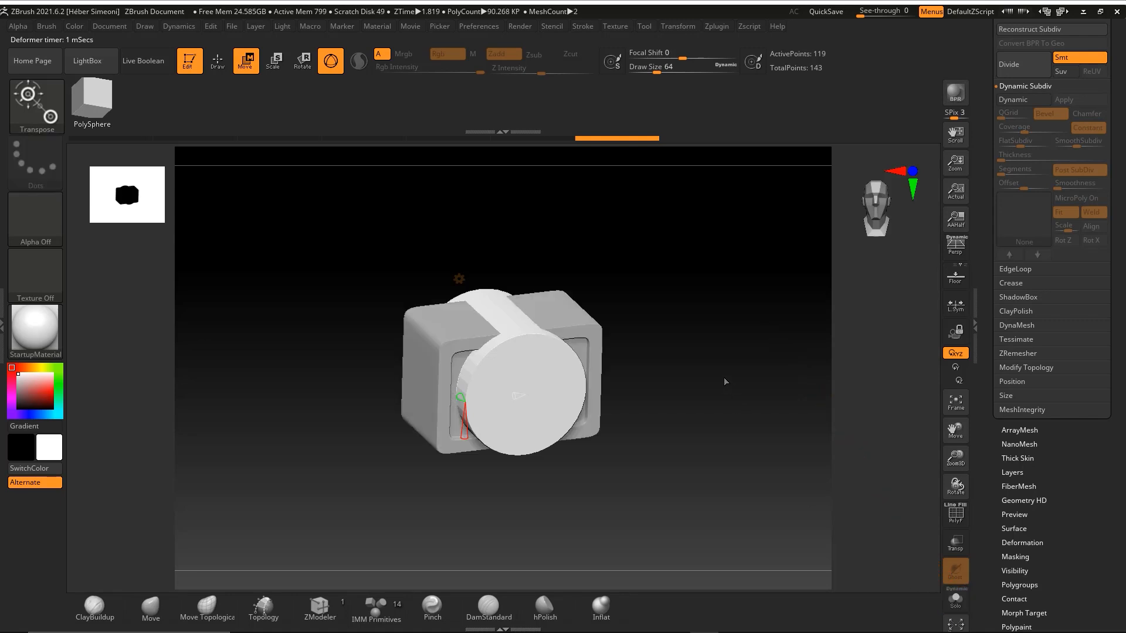
pyautogui.moveTo(725, 381); pyautogui.dragTo(744, 323, button='right')
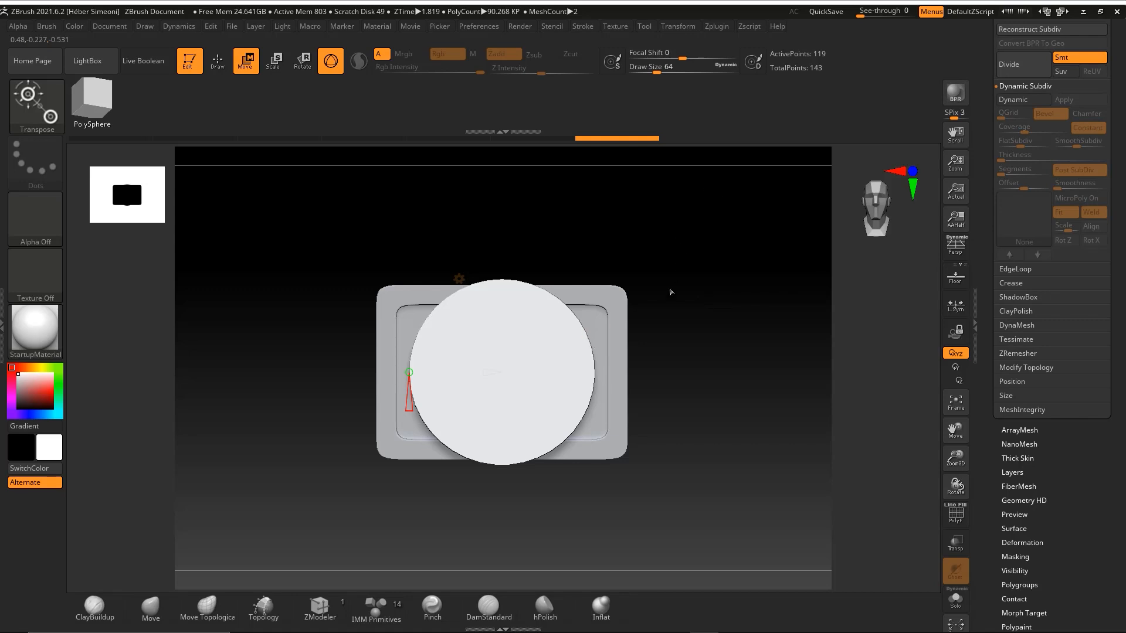
pyautogui.press('y')
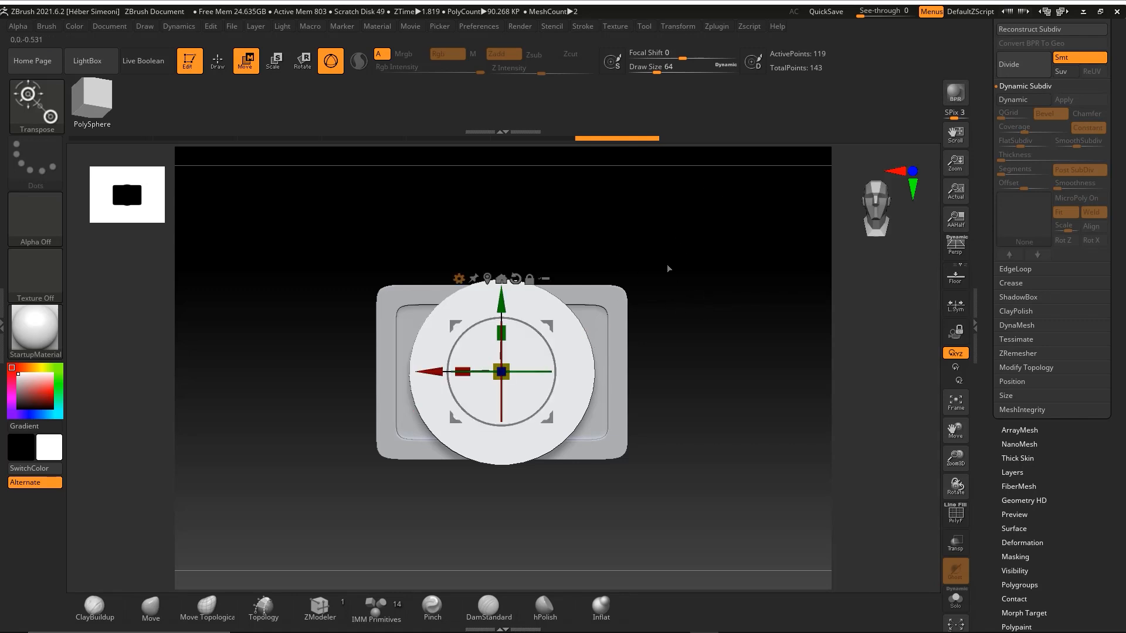
# Try scaling the cylinder down uniformly in front of the block, and undo the scaling
pyautogui.press('ctrl')
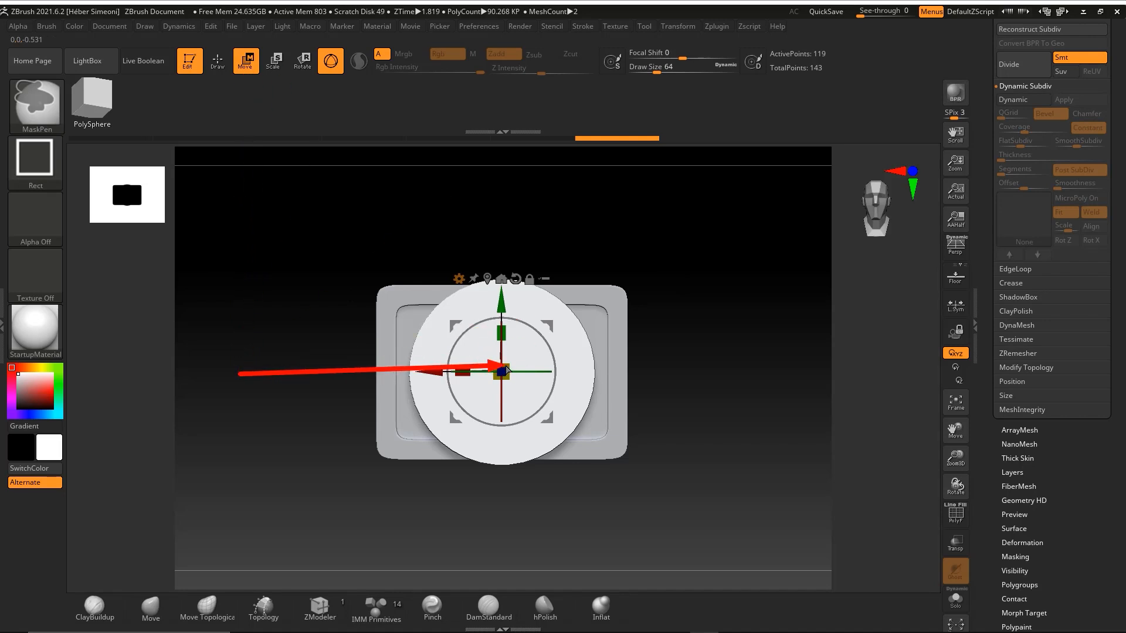
pyautogui.moveTo(506, 372); pyautogui.dragTo(483, 394)
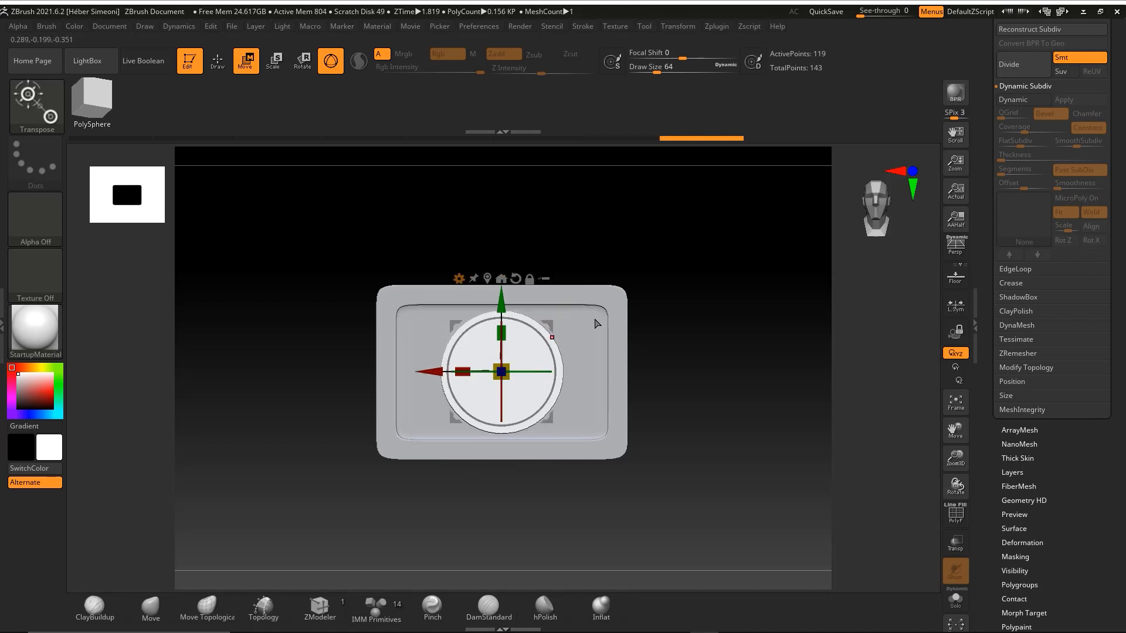
pyautogui.hotkey('ctrl', 'z')
# Move the cylinder forward along Z out of the block and scale it down uniformly to the size of a small knob
pyautogui.moveTo(408, 250); pyautogui.dragTo(623, 357)
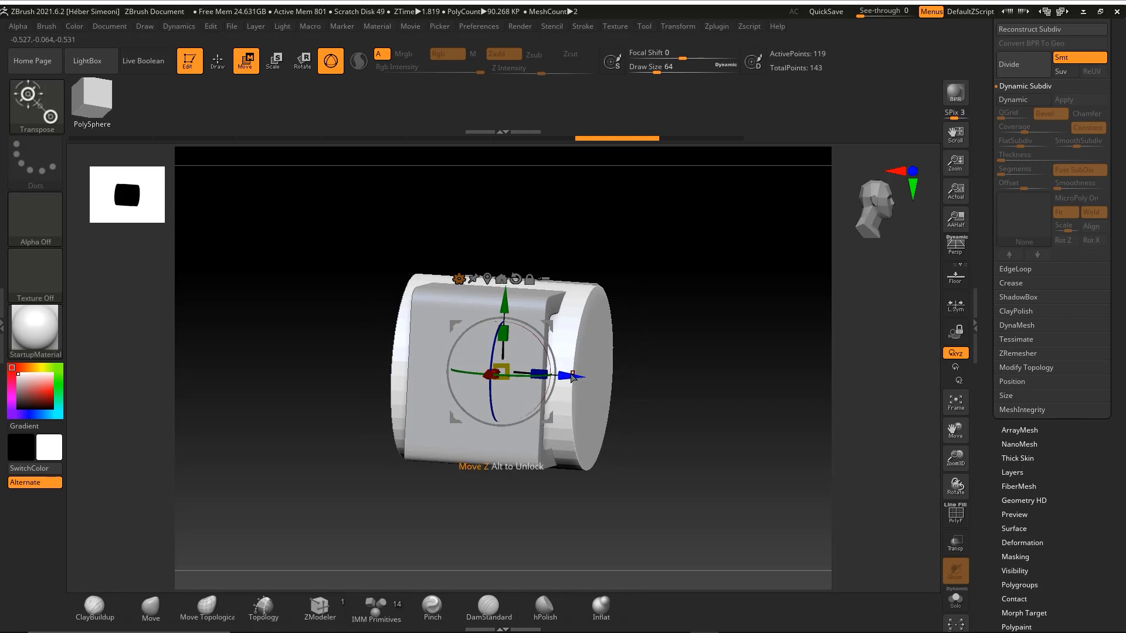
pyautogui.moveTo(567, 380); pyautogui.dragTo(702, 385)
pyautogui.keyDown('shift'); pyautogui.moveTo(743, 265); pyautogui.dragTo(604, 242); pyautogui.keyUp('shift')
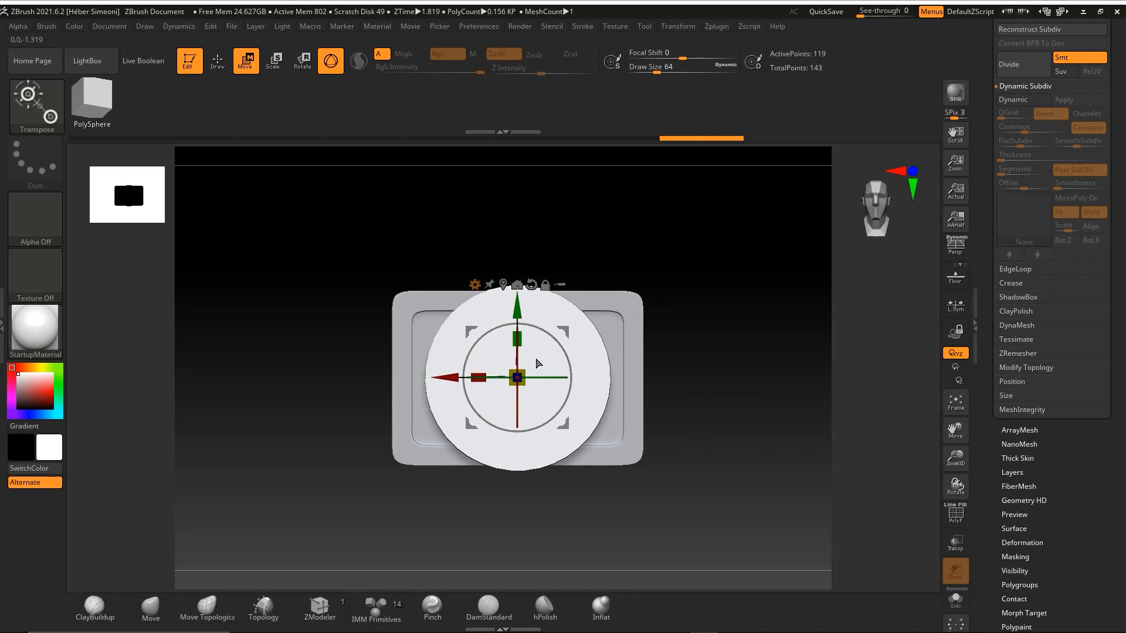
pyautogui.moveTo(522, 374); pyautogui.dragTo(441, 419)
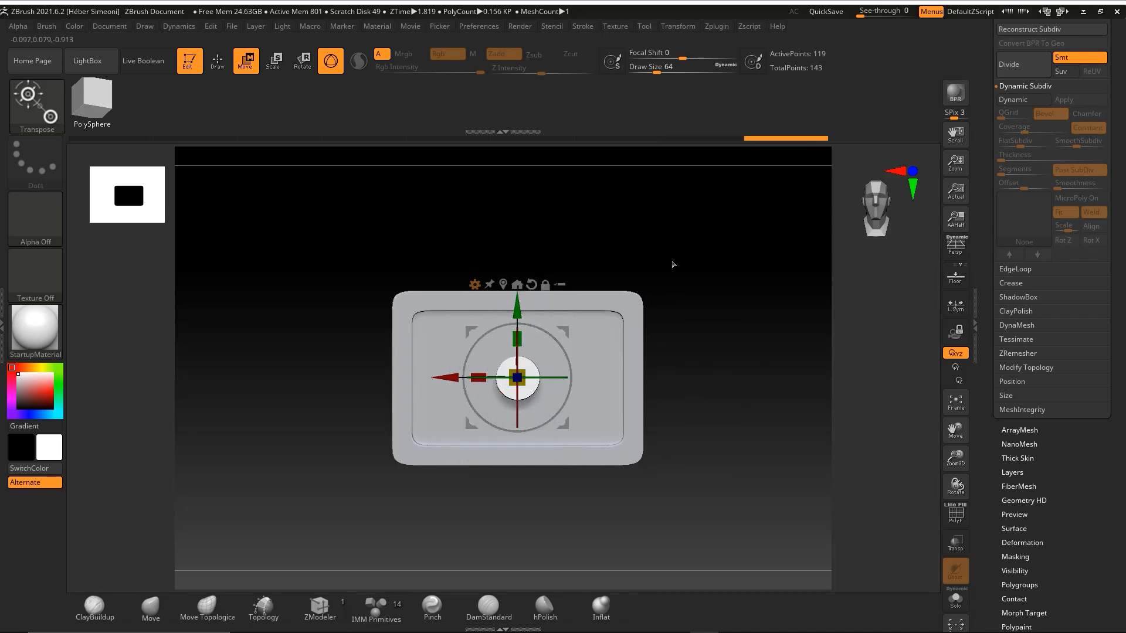
# Position the small cylinder near the upper-left corner of the block's front recess
pyautogui.keyDown('alt'); pyautogui.moveTo(673, 265); pyautogui.dragTo(717, 287); pyautogui.keyUp('alt')
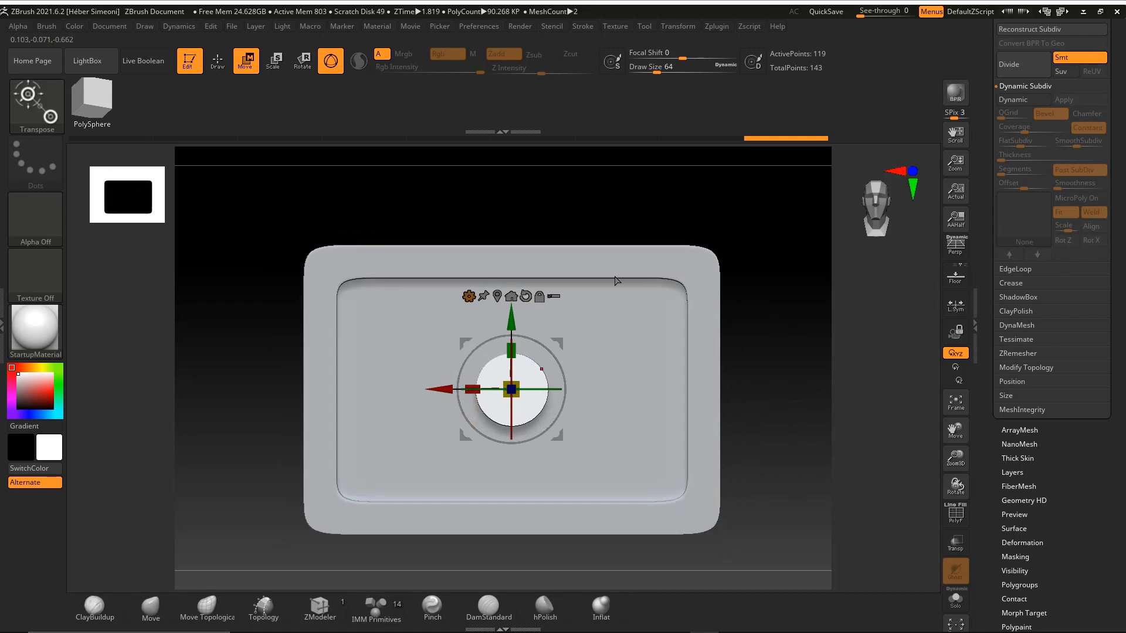
pyautogui.moveTo(511, 322); pyautogui.dragTo(511, 265)
pyautogui.moveTo(449, 341); pyautogui.dragTo(326, 338)
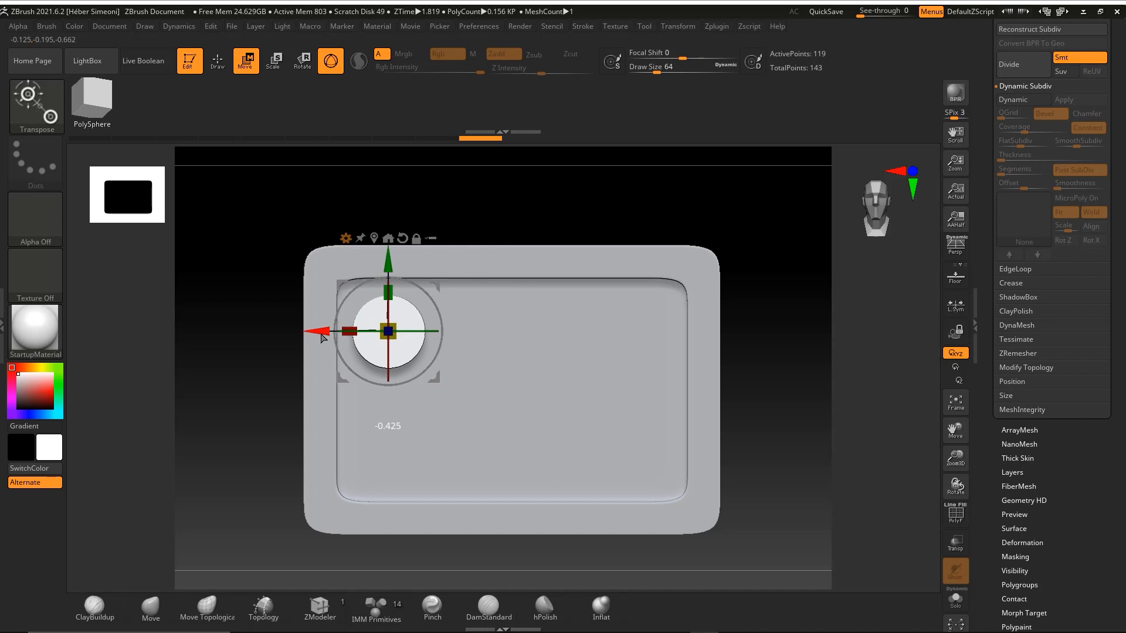
pyautogui.moveTo(430, 229); pyautogui.dragTo(528, 221)
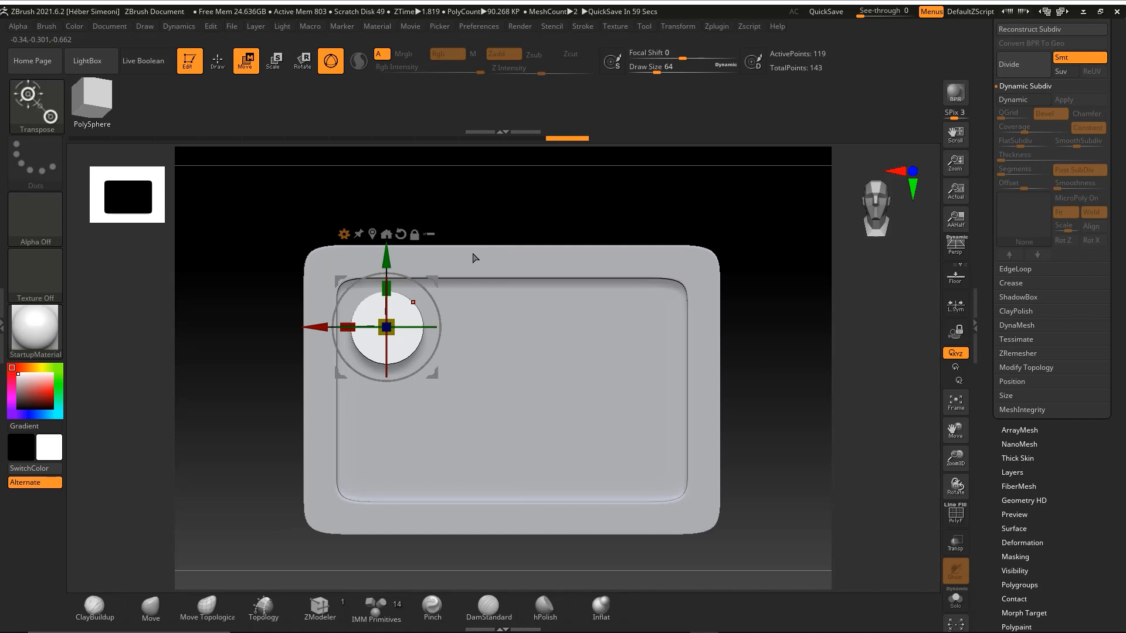
# Push the cylinder back along Z into the recess so only a short knob protrudes from the block's front
pyautogui.moveTo(520, 214); pyautogui.dragTo(720, 279)
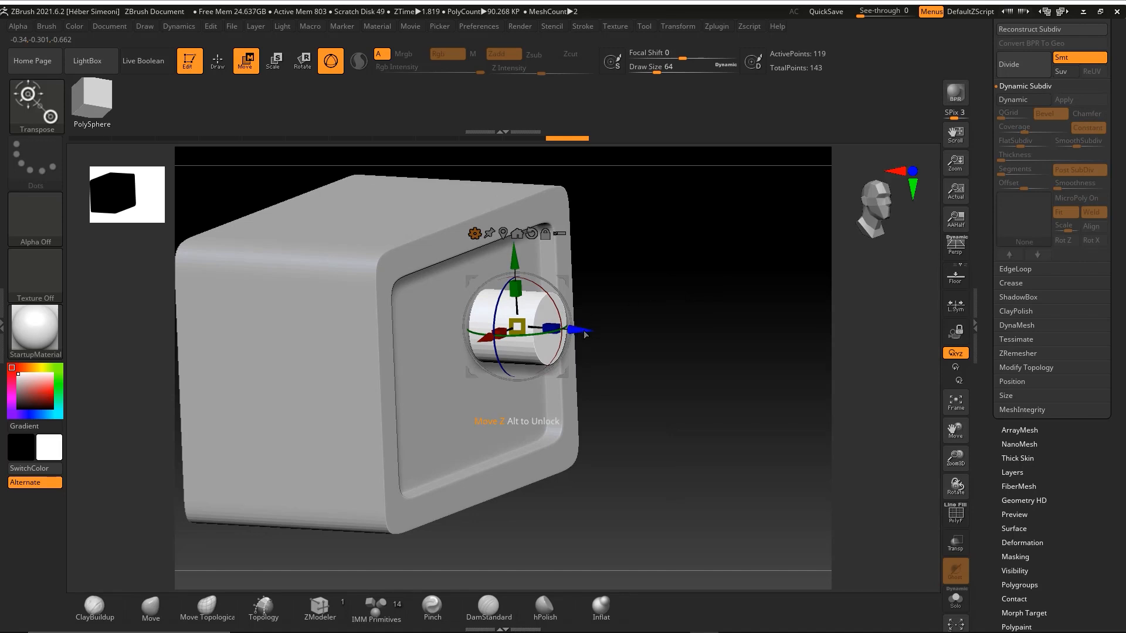
pyautogui.moveTo(588, 332); pyautogui.dragTo(467, 325)
pyautogui.moveTo(740, 310); pyautogui.dragTo(616, 324)
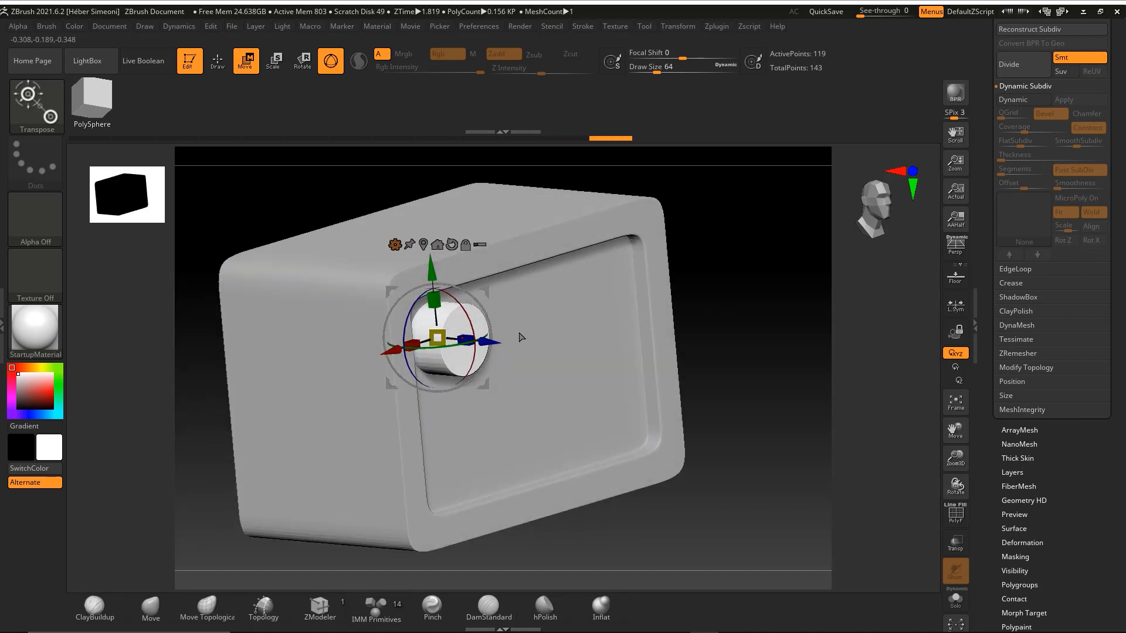
pyautogui.moveTo(488, 345); pyautogui.dragTo(474, 347)
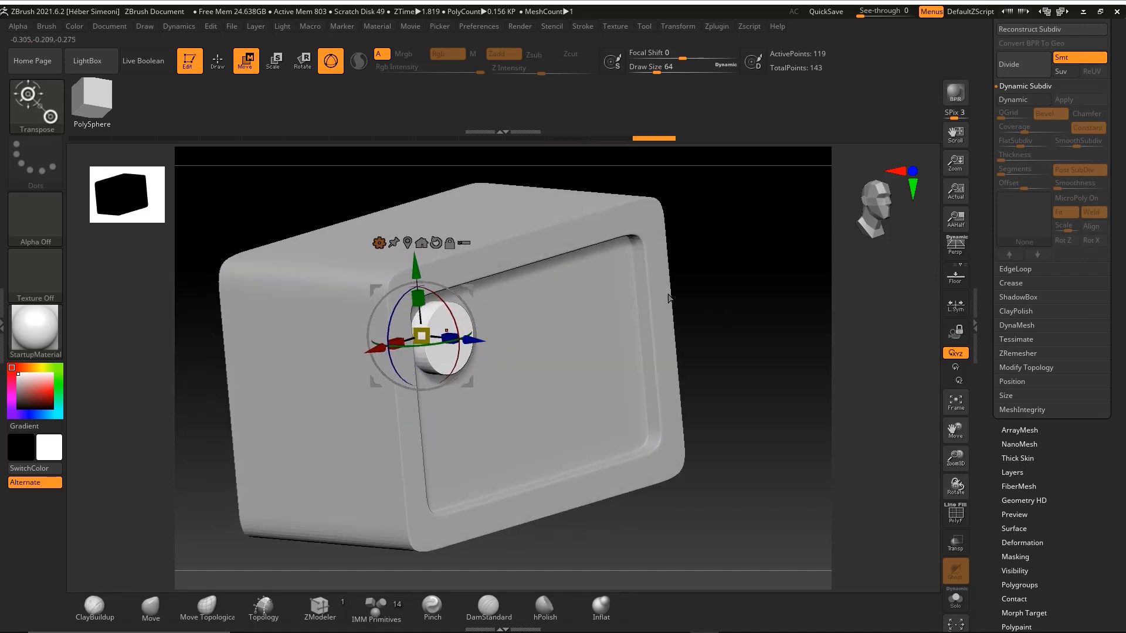
pyautogui.keyDown('ctrl'); pyautogui.moveTo(665, 295); pyautogui.dragTo(656, 324, button='right'); pyautogui.keyUp('ctrl')
pyautogui.moveTo(481, 347)
pyautogui.mouseDown()
pyautogui.moveTo(464, 347)
pyautogui.moveTo(491, 348)
pyautogui.mouseUp()
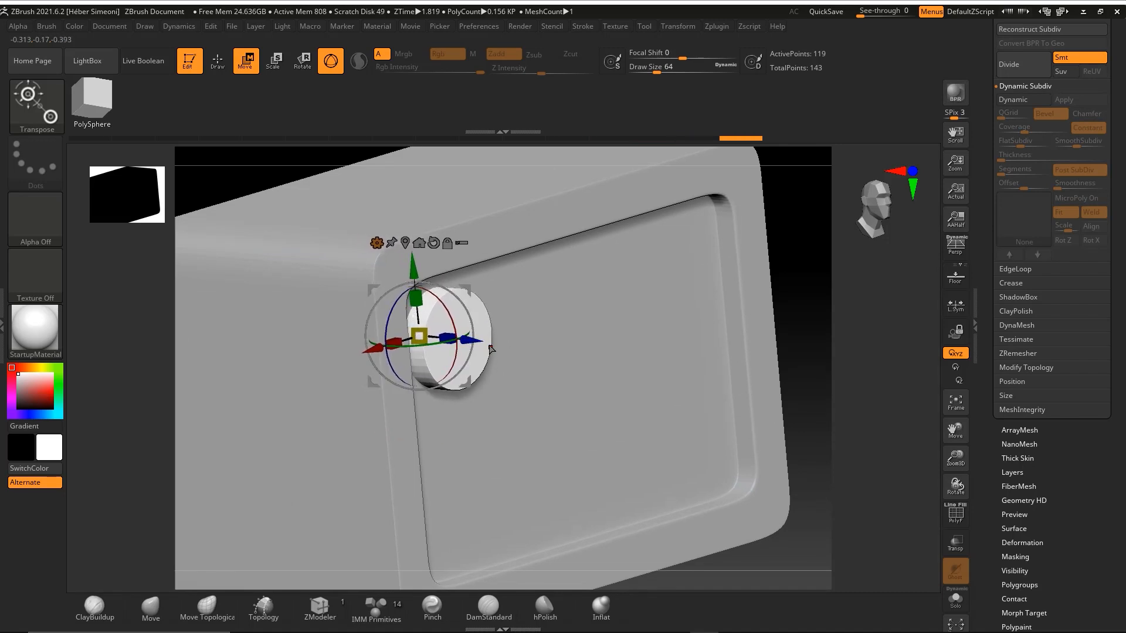
pyautogui.moveTo(498, 348); pyautogui.dragTo(852, 343, button='right')
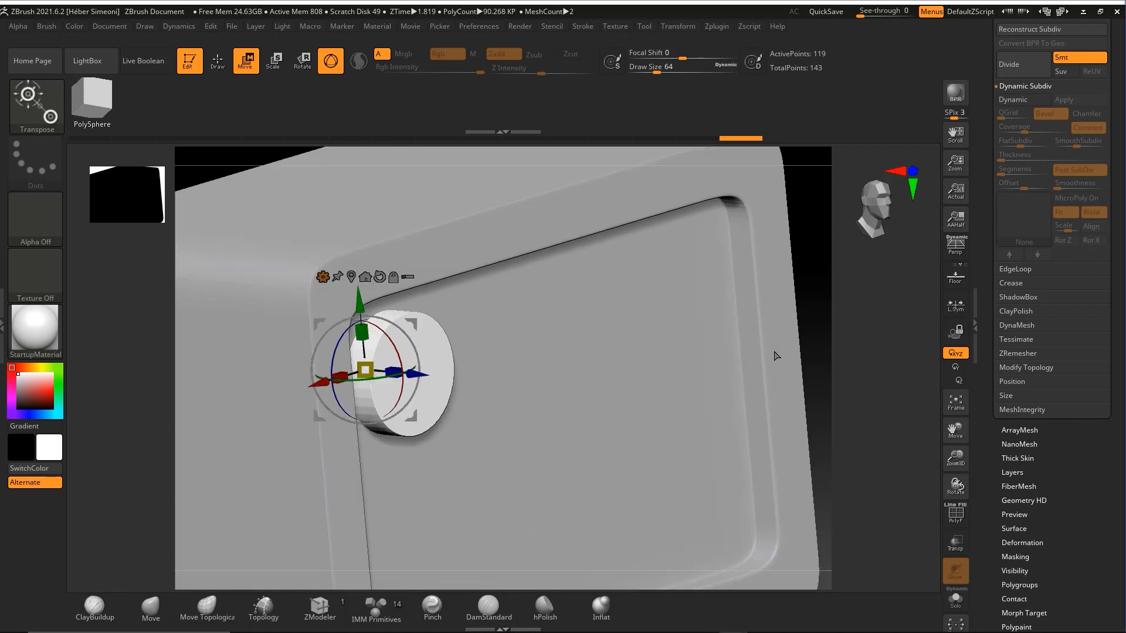
pyautogui.moveTo(774, 356); pyautogui.dragTo(713, 359, button='right')
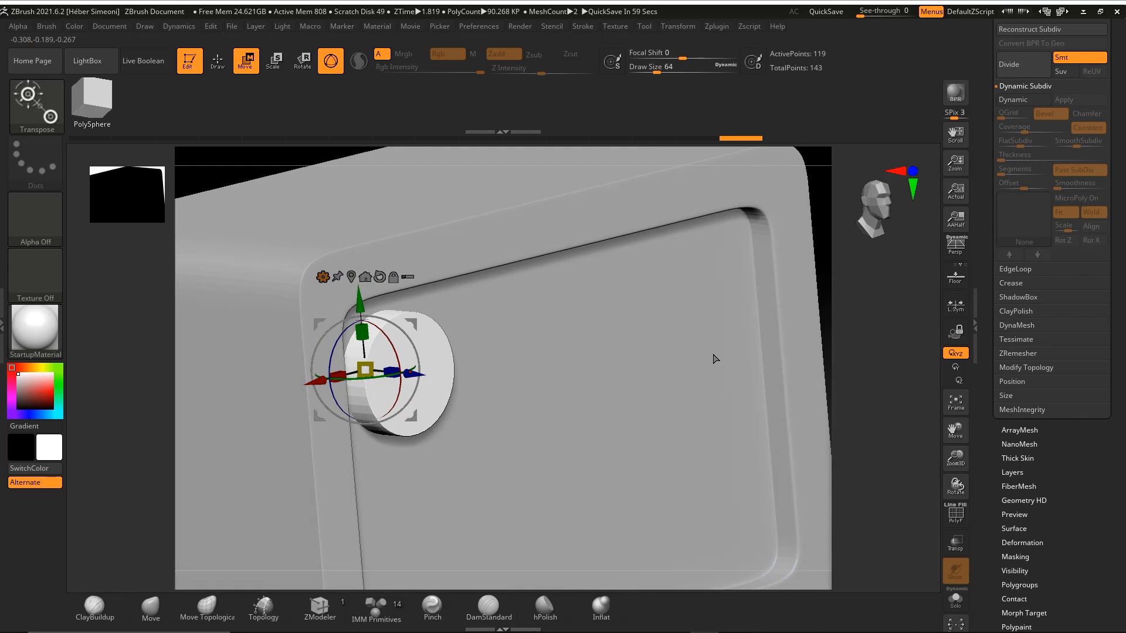
# Isolate the cylinder in Solo mode, display its polyframe wireframe and switch to Draw mode
pyautogui.click(955, 598)
pyautogui.moveTo(592, 378); pyautogui.dragTo(652, 302, button='right')
pyautogui.keyDown('alt'); pyautogui.moveTo(653, 302); pyautogui.dragTo(794, 309, button='right'); pyautogui.keyUp('alt')
pyautogui.moveTo(793, 308)
pyautogui.mouseDown(button='right')
pyautogui.moveTo(671, 284)
pyautogui.moveTo(703, 249)
pyautogui.mouseUp(button='right')
pyautogui.hotkey('shift', 'f')
pyautogui.press('q')
pyautogui.press('space')
pyautogui.moveTo(703, 247); pyautogui.dragTo(682, 247)
pyautogui.press('shift')
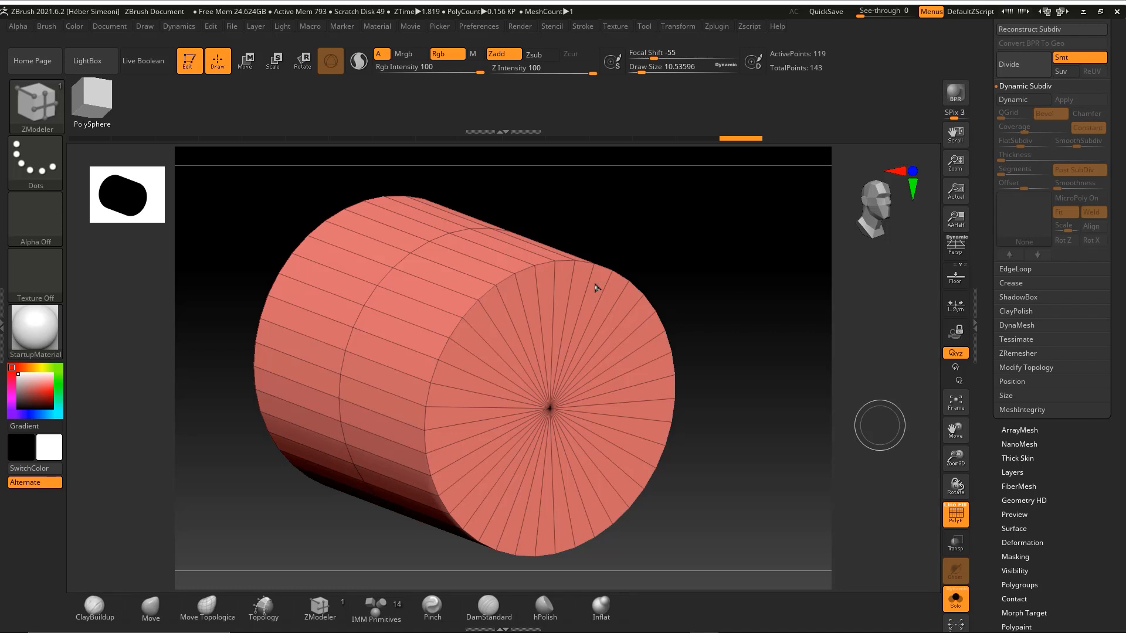
# With the ZModeler brush, set the edge action to Bevel and bevel the cylinder's front rim edge loop
pyautogui.moveTo(384, 400)
pyautogui.mouseDown()
pyautogui.moveTo(346, 592)
pyautogui.moveTo(325, 609)
pyautogui.mouseUp()
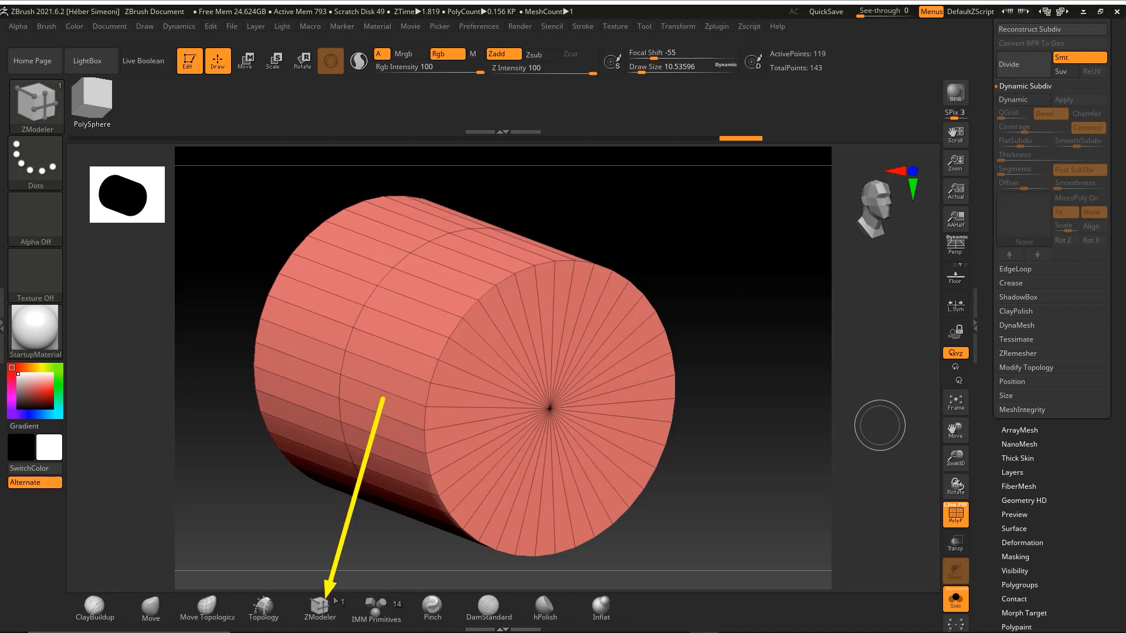
pyautogui.click(321, 615)
pyautogui.click(321, 614)
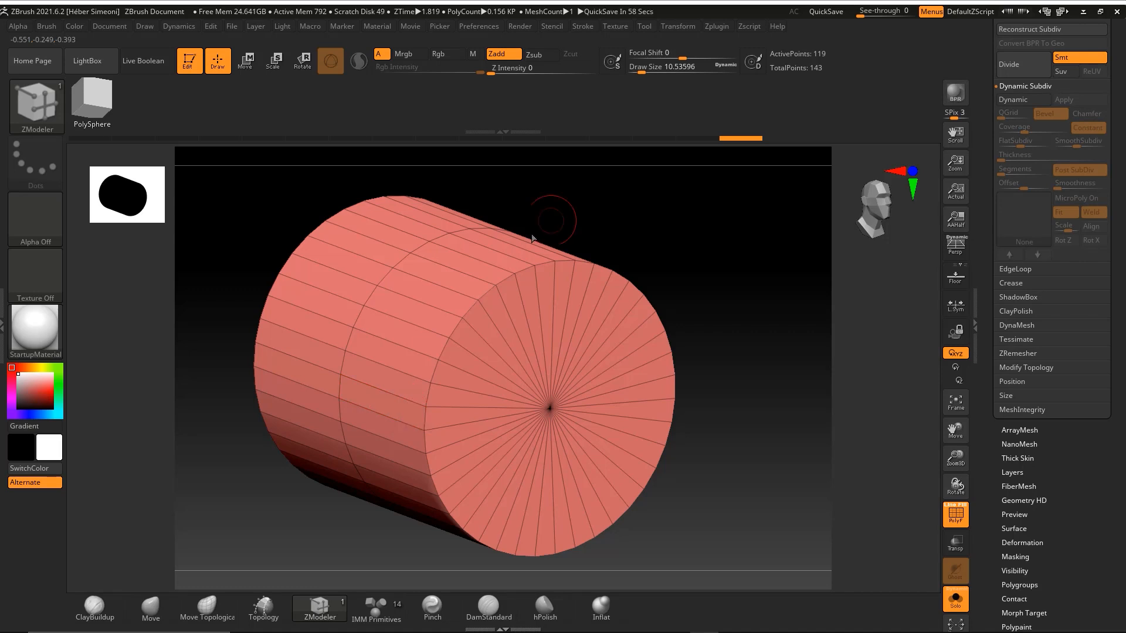
pyautogui.moveTo(292, 354)
pyautogui.keyDown('ctrl'); pyautogui.keyDown('shift'); pyautogui.mouseDown()
pyautogui.moveTo(39, 115)
pyautogui.moveTo(138, 127)
pyautogui.moveTo(435, 259)
pyautogui.moveTo(489, 300)
pyautogui.mouseUp(); pyautogui.keyUp('shift'); pyautogui.keyUp('ctrl')
pyautogui.moveTo(544, 211); pyautogui.dragTo(554, 210)
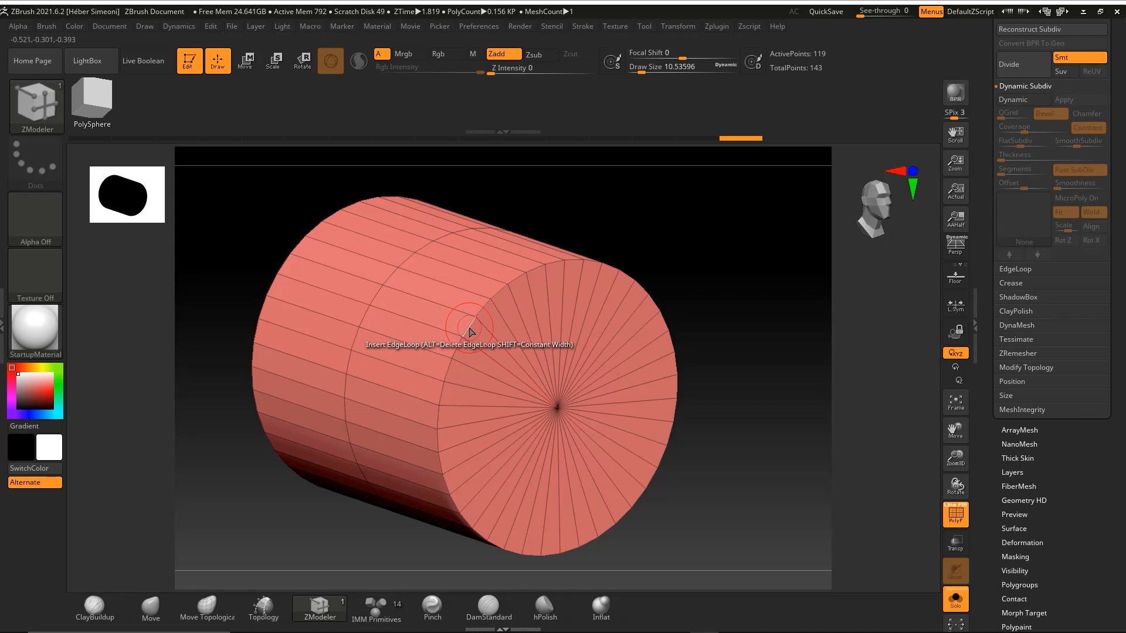
pyautogui.press('space')
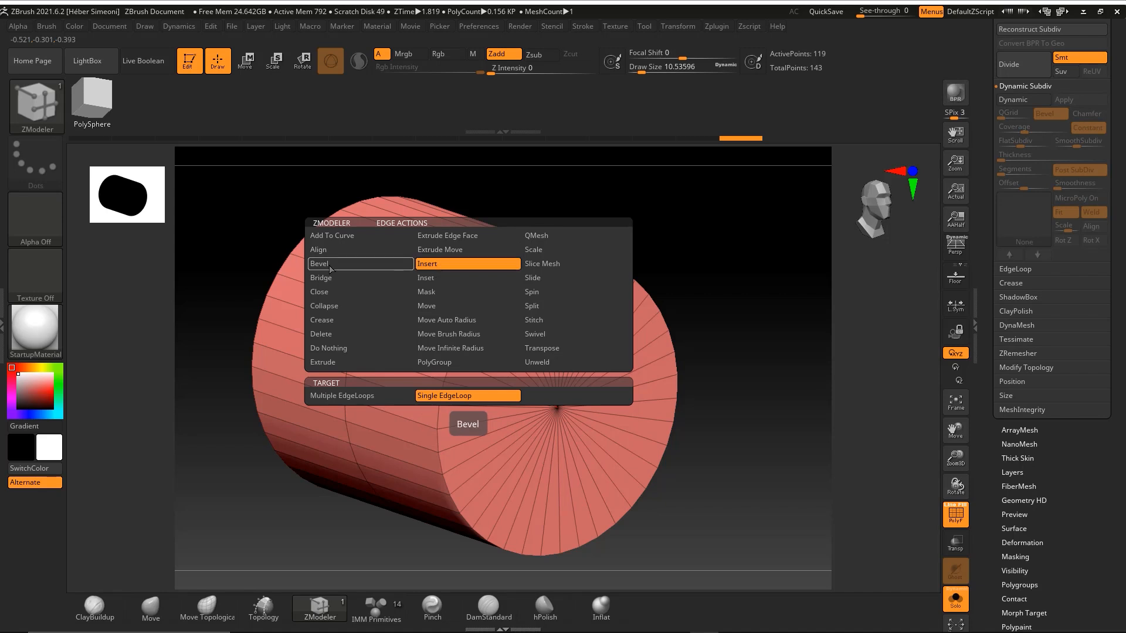
pyautogui.click(363, 264)
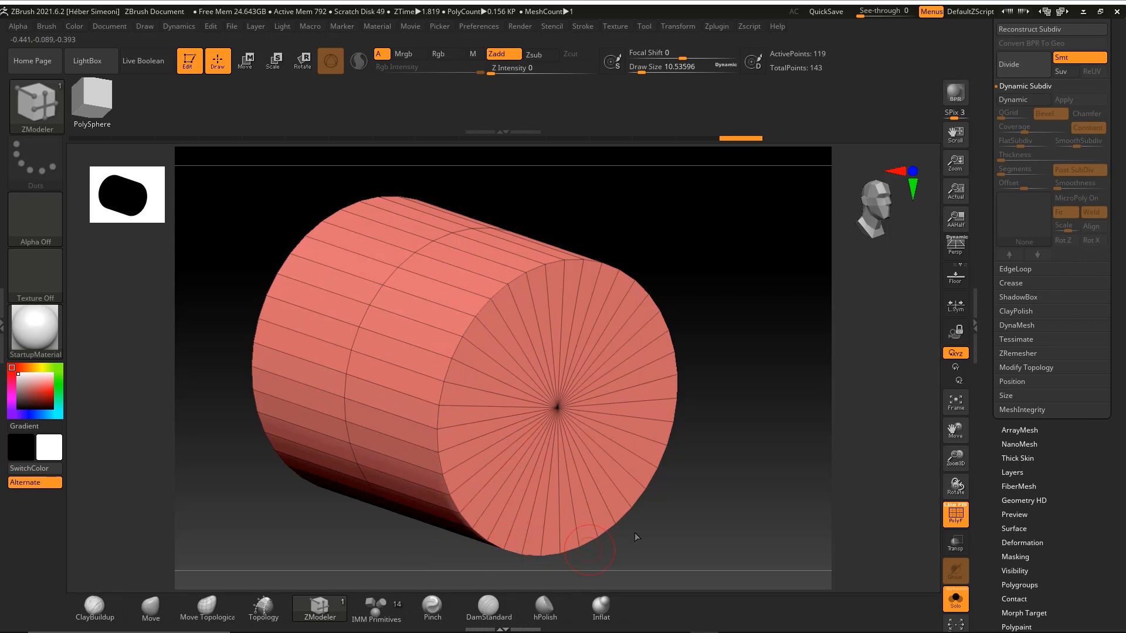
pyautogui.moveTo(480, 315); pyautogui.dragTo(536, 302)
pyautogui.moveTo(771, 241); pyautogui.dragTo(769, 271)
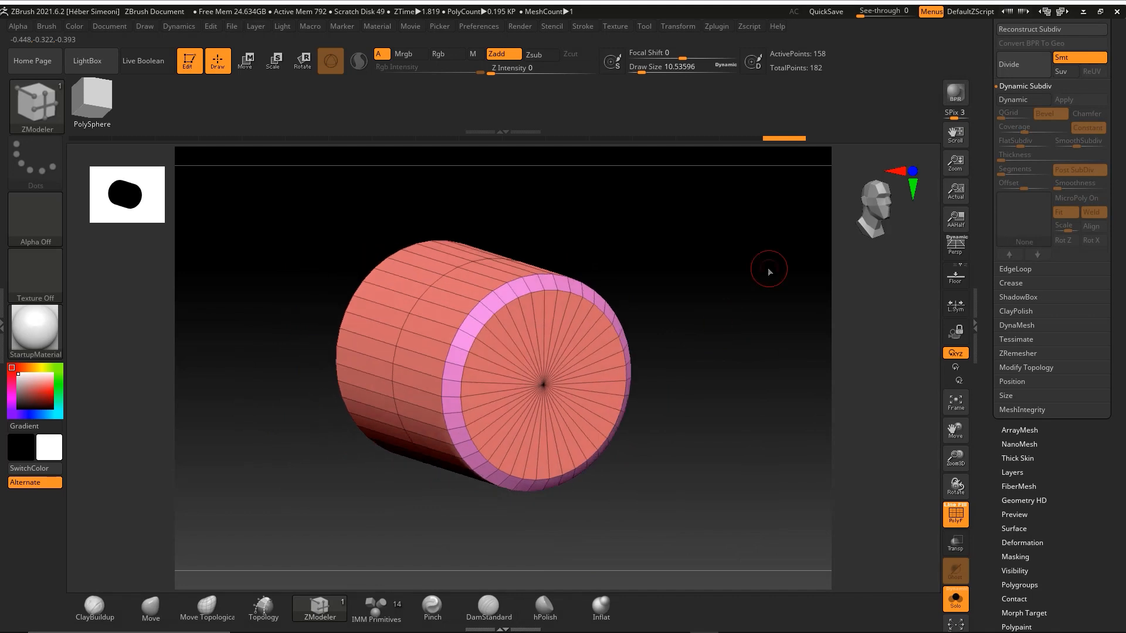
# Duplicate the beveled cylinder within the same subtool by moving a copy forward along Z, leaving the original masked
pyautogui.hotkey('ctrl', 'shift')
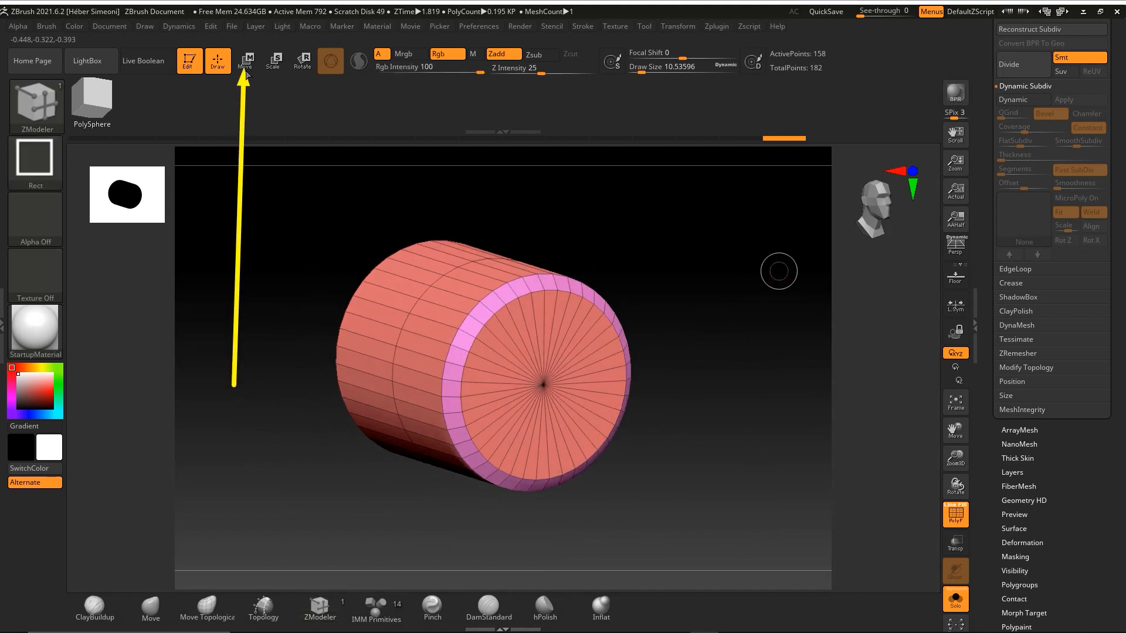
pyautogui.press('w')
pyautogui.moveTo(623, 213); pyautogui.dragTo(647, 323)
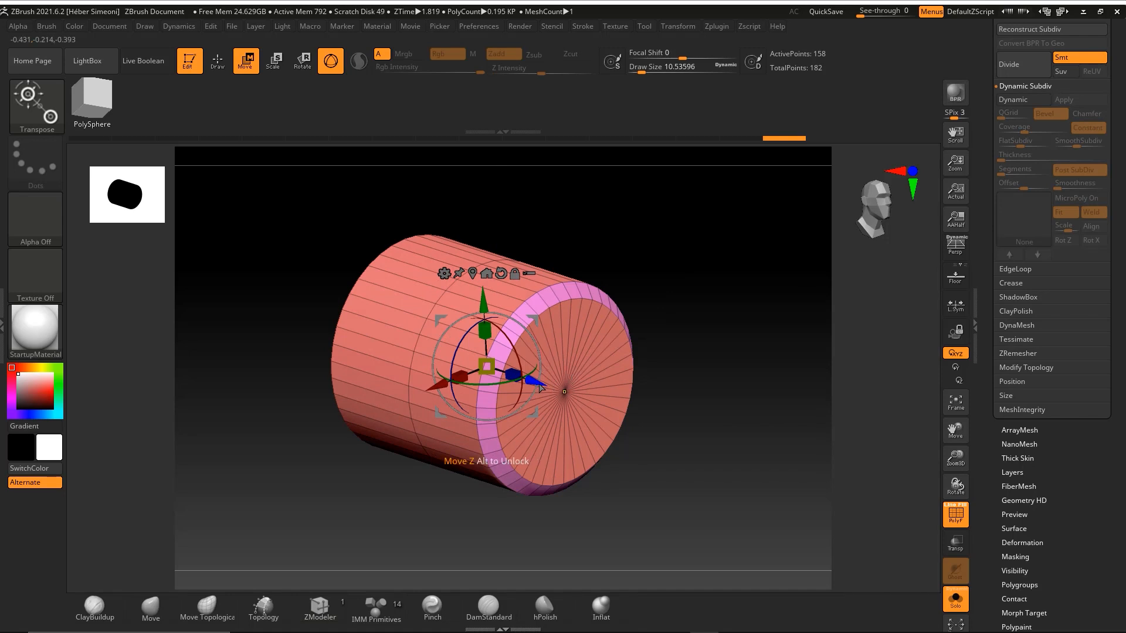
pyautogui.keyDown('ctrl'); pyautogui.moveTo(535, 385); pyautogui.dragTo(590, 402); pyautogui.keyUp('ctrl')
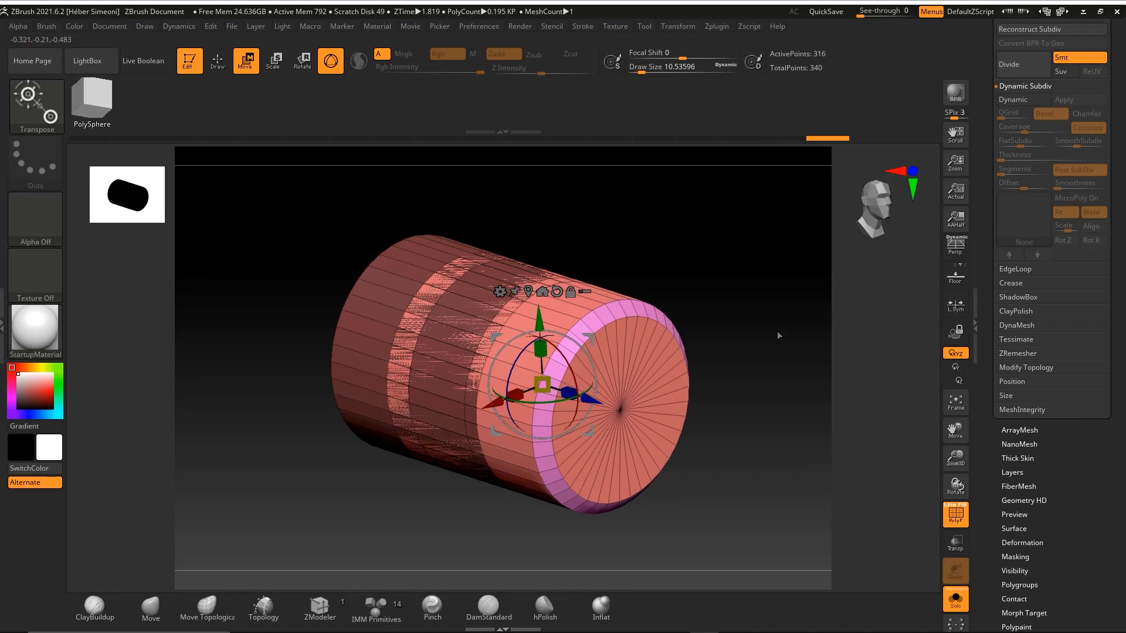
# Scale the unmasked copy down uniformly and nudge it back along Z to form a smaller stepped front
pyautogui.moveTo(570, 150)
pyautogui.keyDown('ctrl'); pyautogui.keyDown('shift'); pyautogui.mouseDown()
pyautogui.moveTo(528, 244)
pyautogui.moveTo(427, 340)
pyautogui.moveTo(459, 319)
pyautogui.moveTo(450, 423)
pyautogui.moveTo(478, 275)
pyautogui.mouseUp(); pyautogui.keyUp('shift'); pyautogui.keyUp('ctrl')
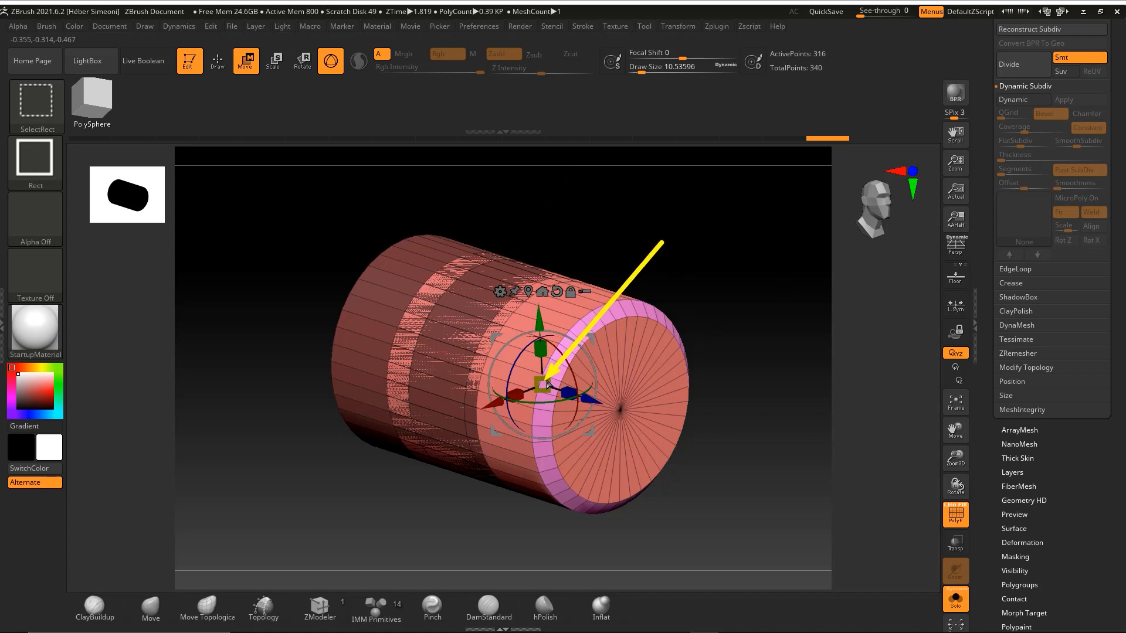
pyautogui.keyDown('ctrl'); pyautogui.moveTo(548, 384); pyautogui.dragTo(523, 404); pyautogui.keyUp('ctrl')
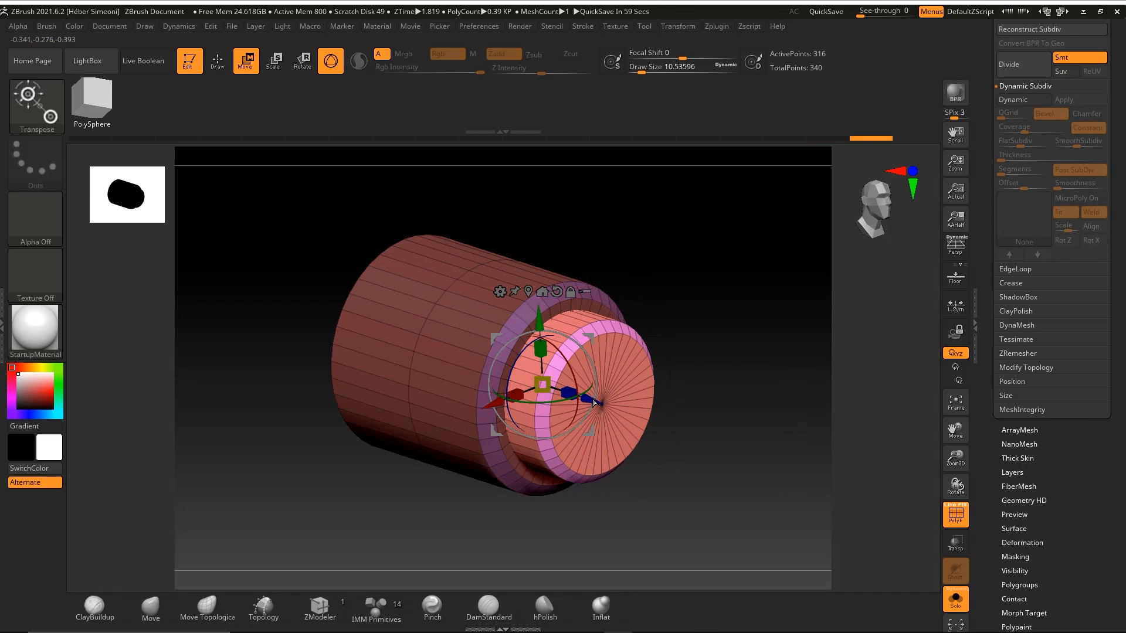
pyautogui.moveTo(589, 403); pyautogui.dragTo(583, 401)
# Switch to Draw mode and select the ZModeler brush again
pyautogui.press('q')
pyautogui.keyDown('ctrl'); pyautogui.moveTo(695, 302); pyautogui.dragTo(665, 299, button='right'); pyautogui.keyUp('ctrl')
pyautogui.moveTo(674, 312); pyautogui.dragTo(662, 311)
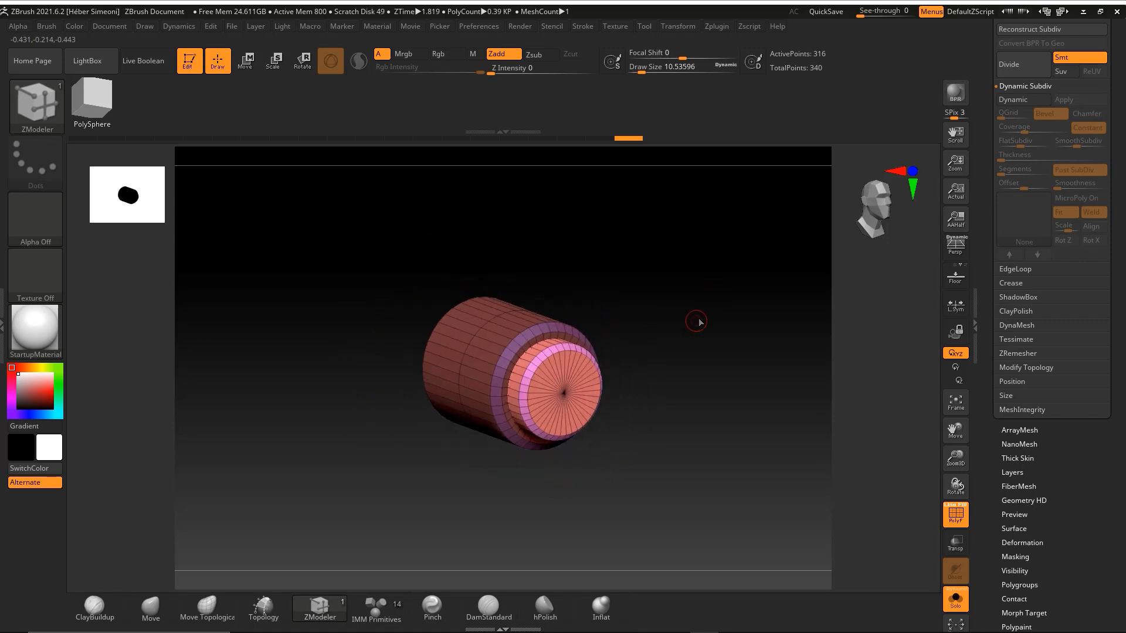
pyautogui.hotkey('ctrl', 'shift')
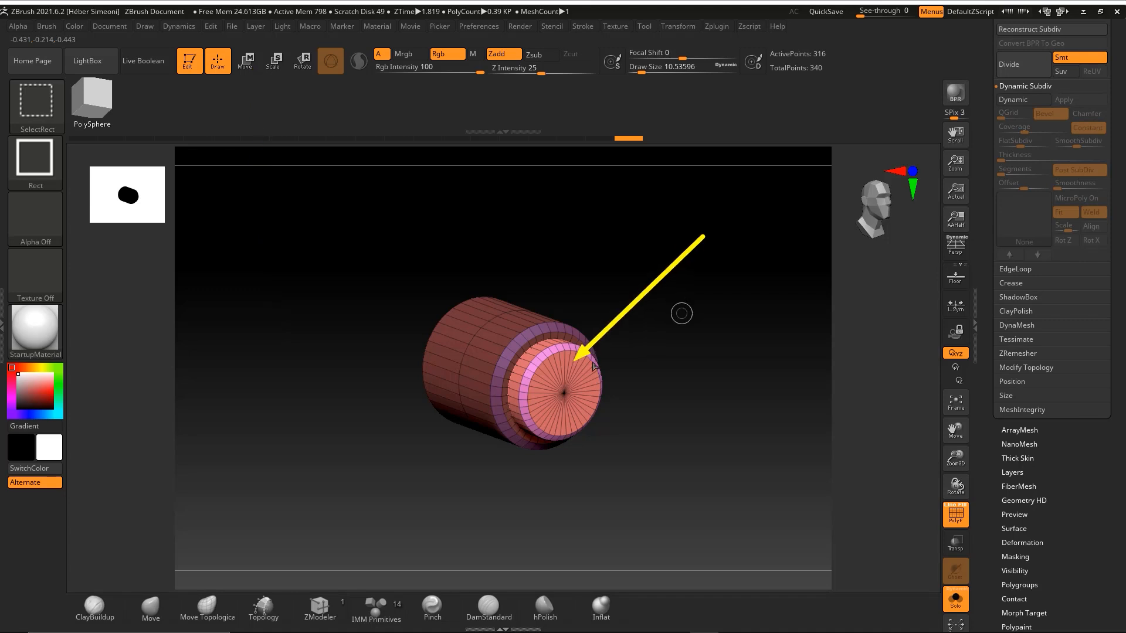
pyautogui.press('b')
pyautogui.press('z')
pyautogui.press('m')
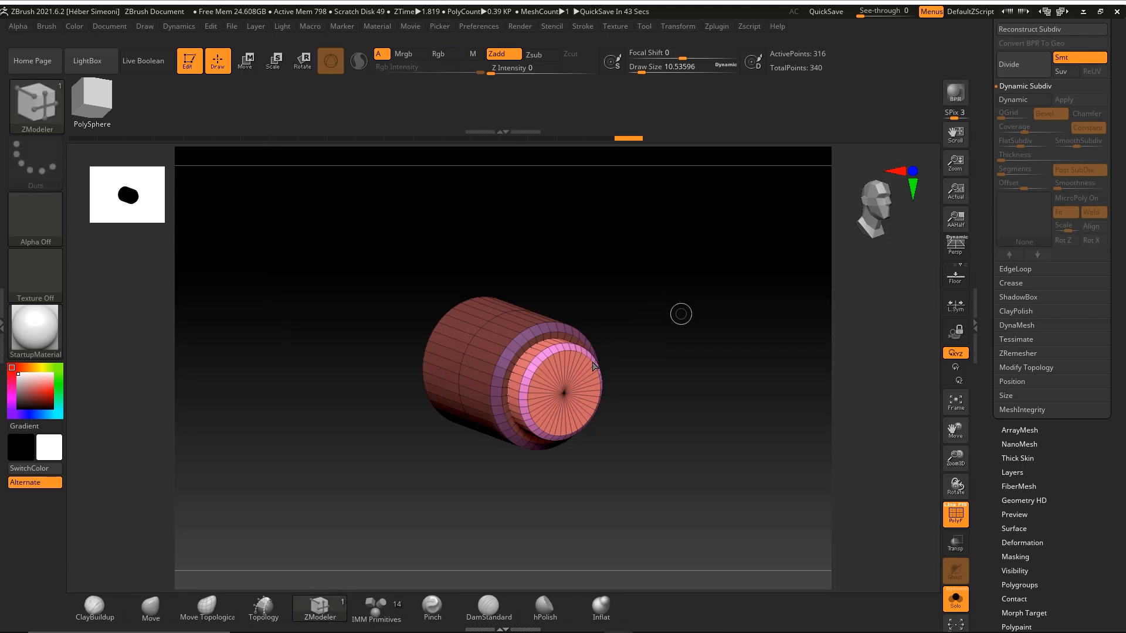
# Clear the mask from the stepped cylinder in Draw mode and open its subtool list
pyautogui.press('w')
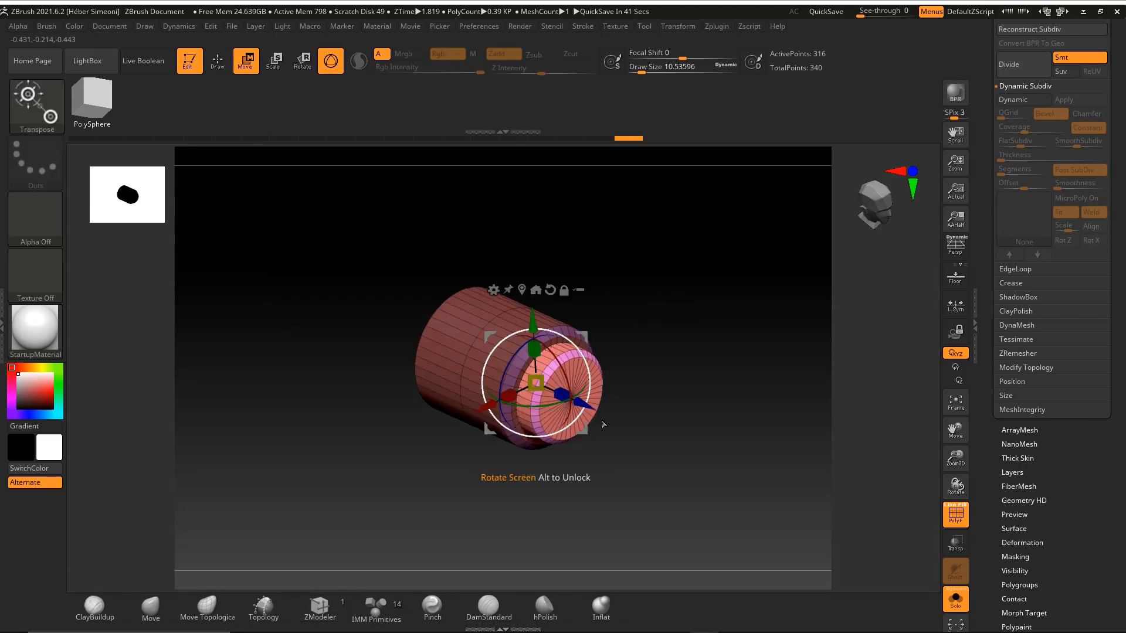
pyautogui.moveTo(560, 368); pyautogui.dragTo(566, 378)
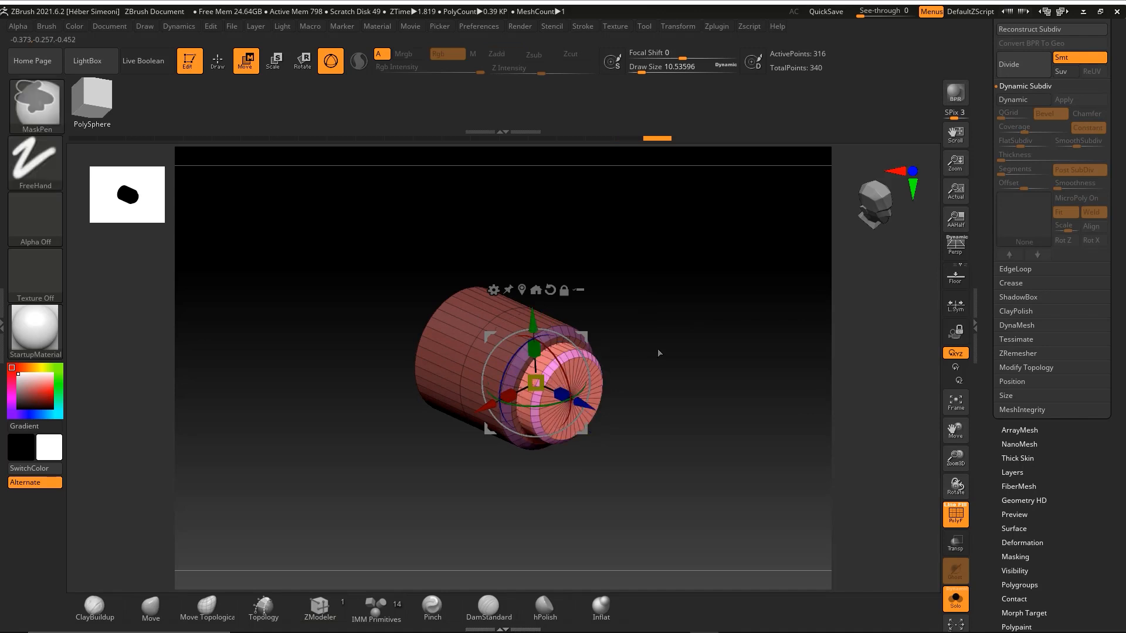
pyautogui.press('q')
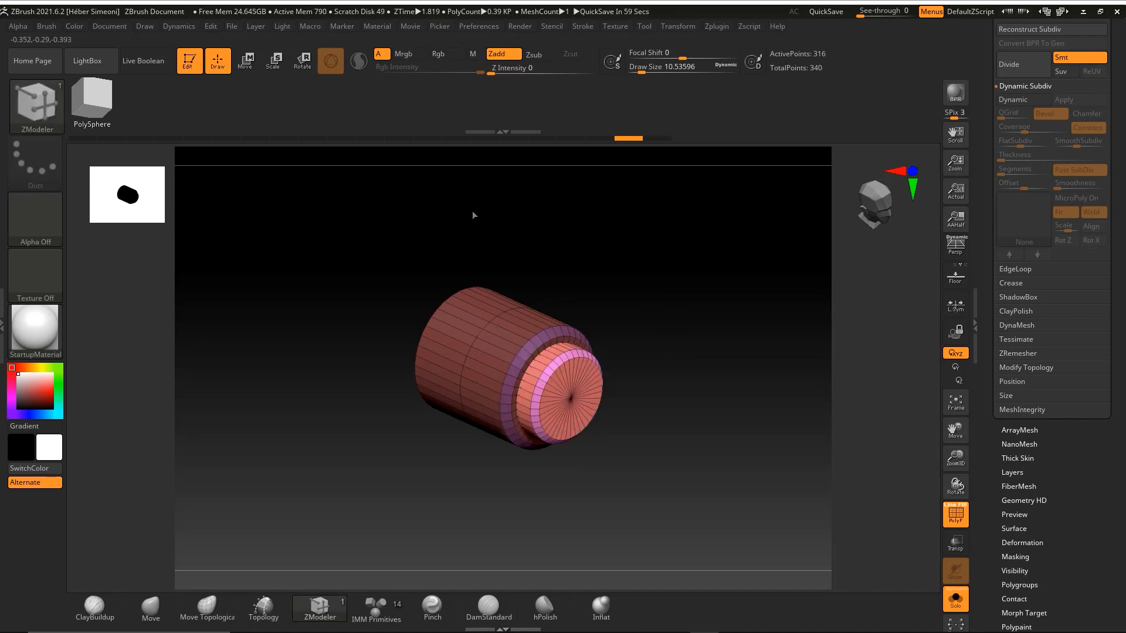
pyautogui.press('ctrl')
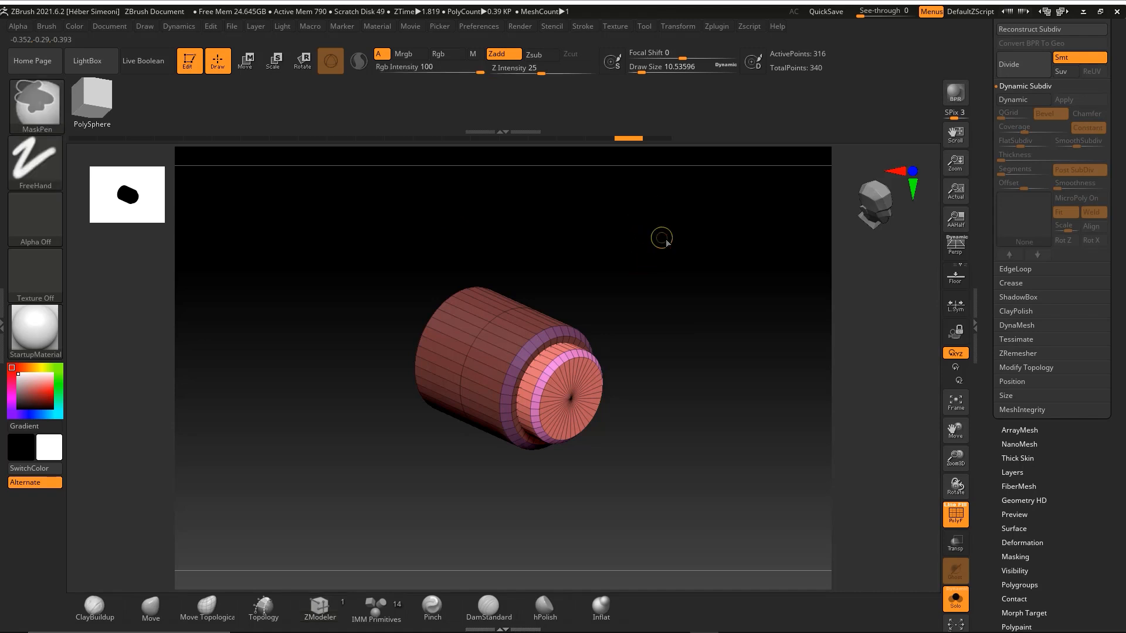
pyautogui.moveTo(680, 260)
pyautogui.keyDown('ctrl'); pyautogui.mouseDown()
pyautogui.moveTo(658, 254)
pyautogui.moveTo(734, 324)
pyautogui.moveTo(784, 427)
pyautogui.mouseUp(); pyautogui.keyUp('ctrl')
pyautogui.moveTo(1112, 310); pyautogui.dragTo(1115, 367)
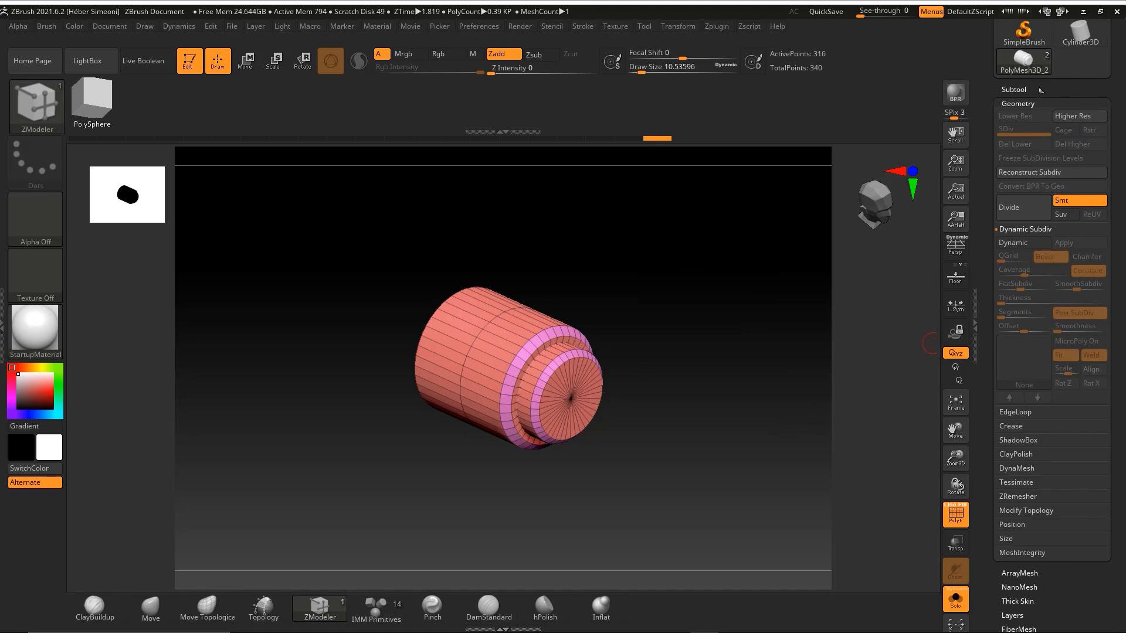
pyautogui.click(1030, 93)
pyautogui.moveTo(666, 319)
pyautogui.mouseDown()
pyautogui.moveTo(689, 336)
pyautogui.moveTo(685, 361)
pyautogui.moveTo(711, 332)
pyautogui.moveTo(711, 293)
pyautogui.mouseUp()
pyautogui.moveTo(630, 177)
pyautogui.keyDown('ctrl'); pyautogui.keyDown('shift'); pyautogui.mouseDown()
pyautogui.moveTo(501, 343)
pyautogui.moveTo(555, 319)
pyautogui.moveTo(639, 340)
pyautogui.moveTo(476, 346)
pyautogui.mouseUp(); pyautogui.keyUp('shift'); pyautogui.keyUp('ctrl')
pyautogui.keyDown('ctrl'); pyautogui.keyDown('shift'); pyautogui.moveTo(454, 283); pyautogui.dragTo(468, 360); pyautogui.keyUp('shift'); pyautogui.keyUp('ctrl')
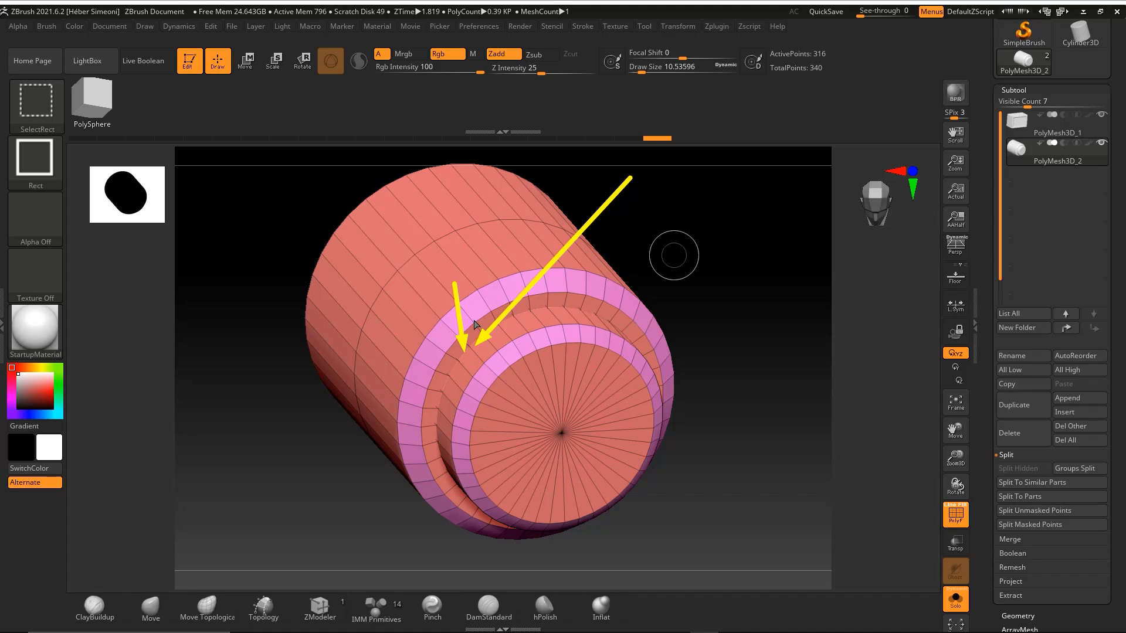
pyautogui.hotkey('ctrl', 'z')
pyautogui.keyDown('ctrl'); pyautogui.keyDown('shift'); pyautogui.moveTo(424, 287); pyautogui.dragTo(469, 356); pyautogui.keyUp('shift'); pyautogui.keyUp('ctrl')
pyautogui.press('Escape')
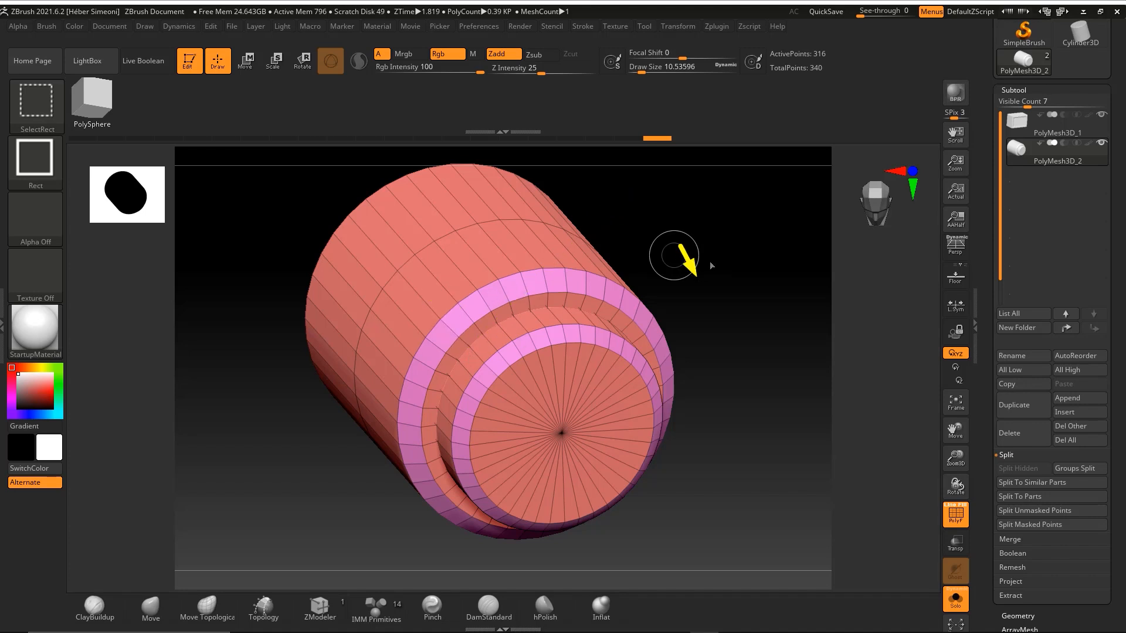
pyautogui.moveTo(557, 276)
pyautogui.keyDown('ctrl'); pyautogui.keyDown('shift'); pyautogui.mouseDown()
pyautogui.moveTo(508, 327)
pyautogui.moveTo(529, 316)
pyautogui.mouseUp(); pyautogui.keyUp('shift'); pyautogui.keyUp('ctrl')
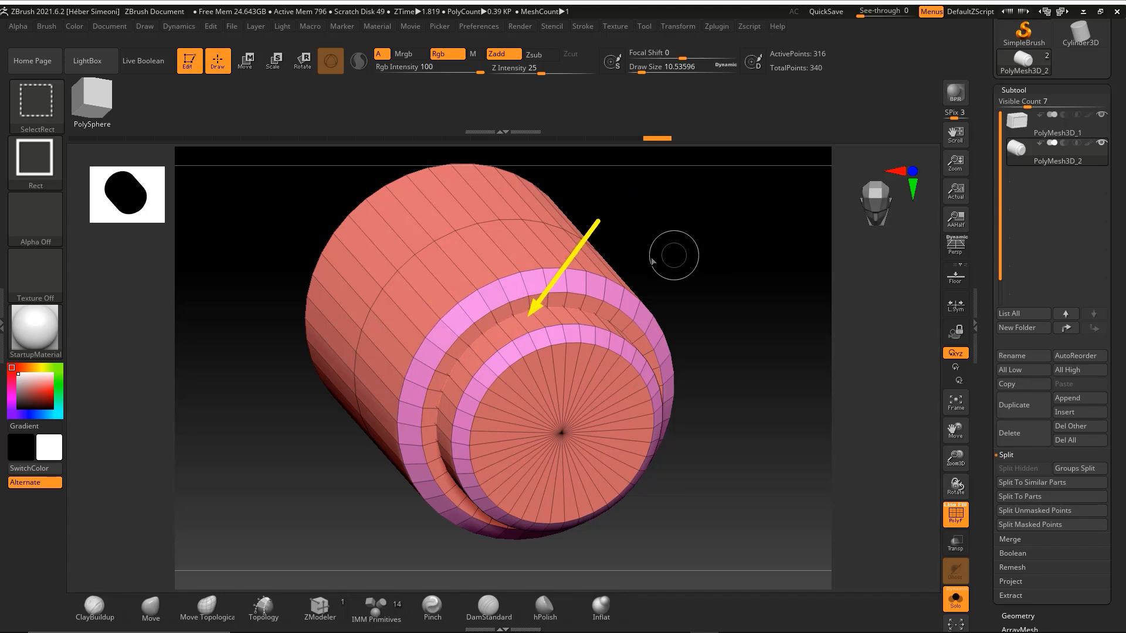
pyautogui.press('Escape')
# QMesh two adjacent side polygons of the smaller front cylinder outward to raise a block over the larger rim
pyautogui.moveTo(665, 250)
pyautogui.mouseDown()
pyautogui.moveTo(686, 249)
pyautogui.moveTo(706, 279)
pyautogui.moveTo(746, 254)
pyautogui.mouseUp()
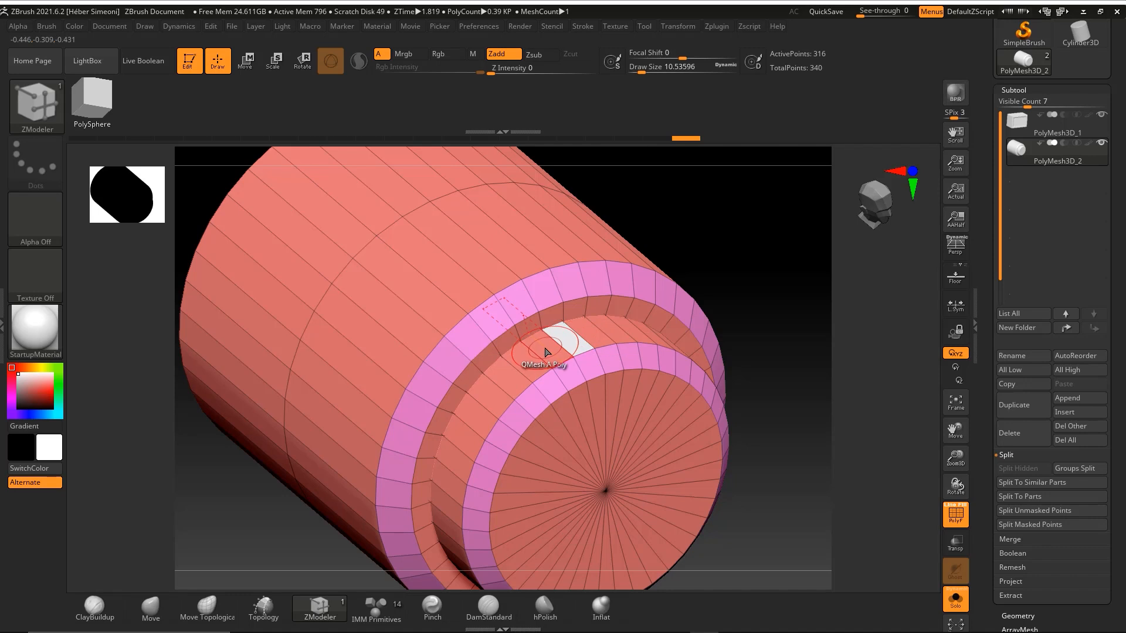
pyautogui.moveTo(762, 262); pyautogui.dragTo(741, 272)
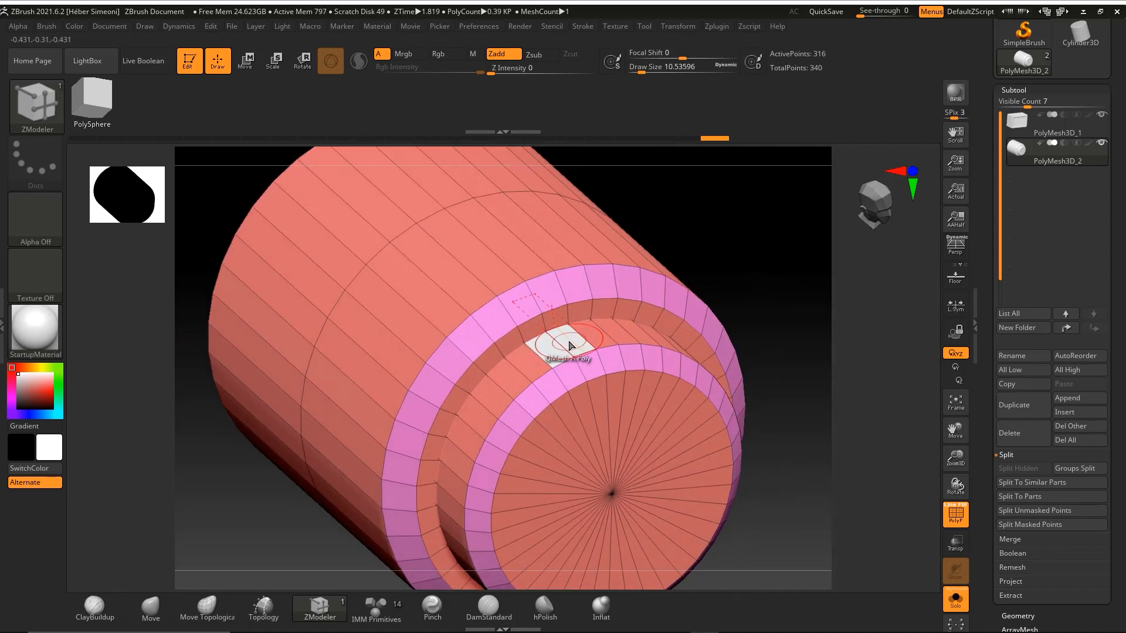
pyautogui.moveTo(570, 345); pyautogui.dragTo(572, 267)
pyautogui.moveTo(744, 232); pyautogui.dragTo(772, 234)
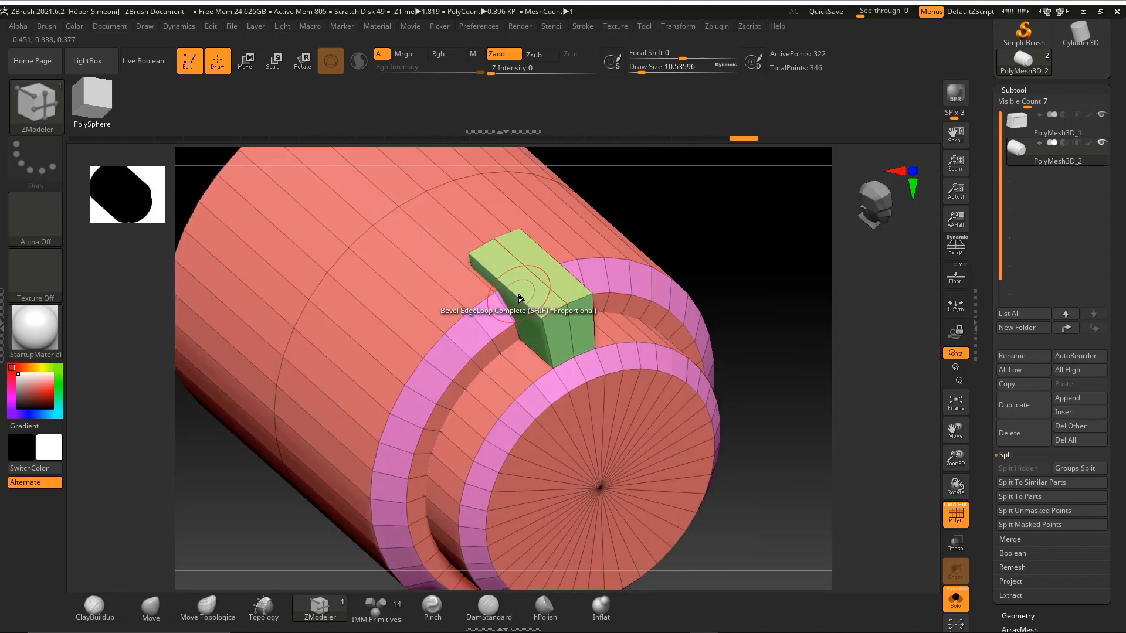
# Set the ZModeler edge action to Slide and slide the raised block's two outer top edges to its centre, forming a pointed wedge
pyautogui.press('space')
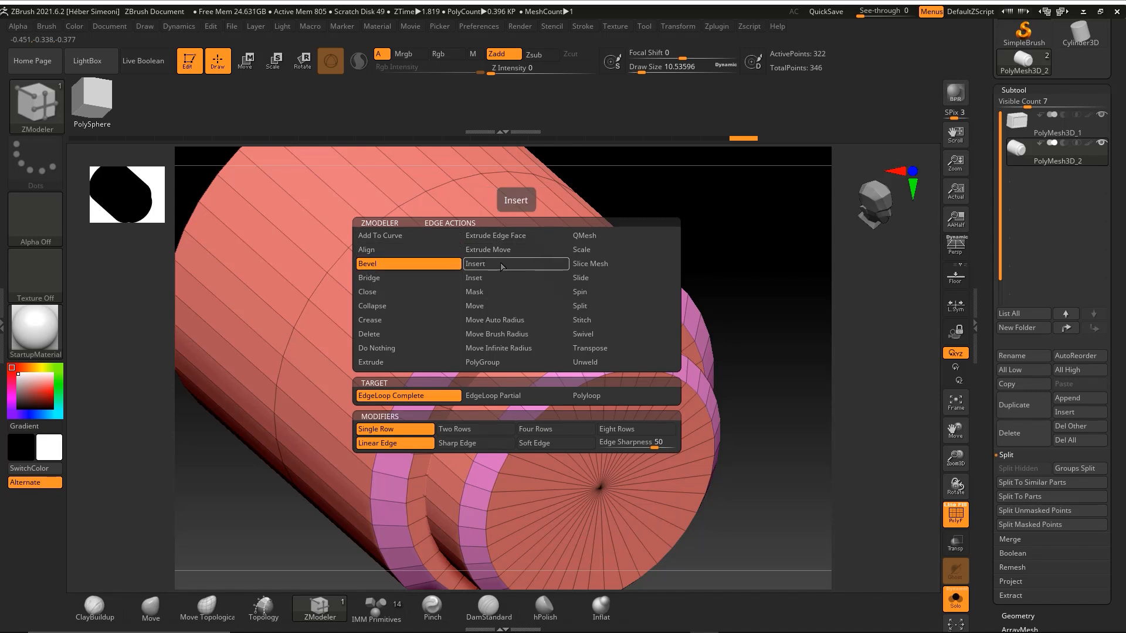
pyautogui.click(595, 280)
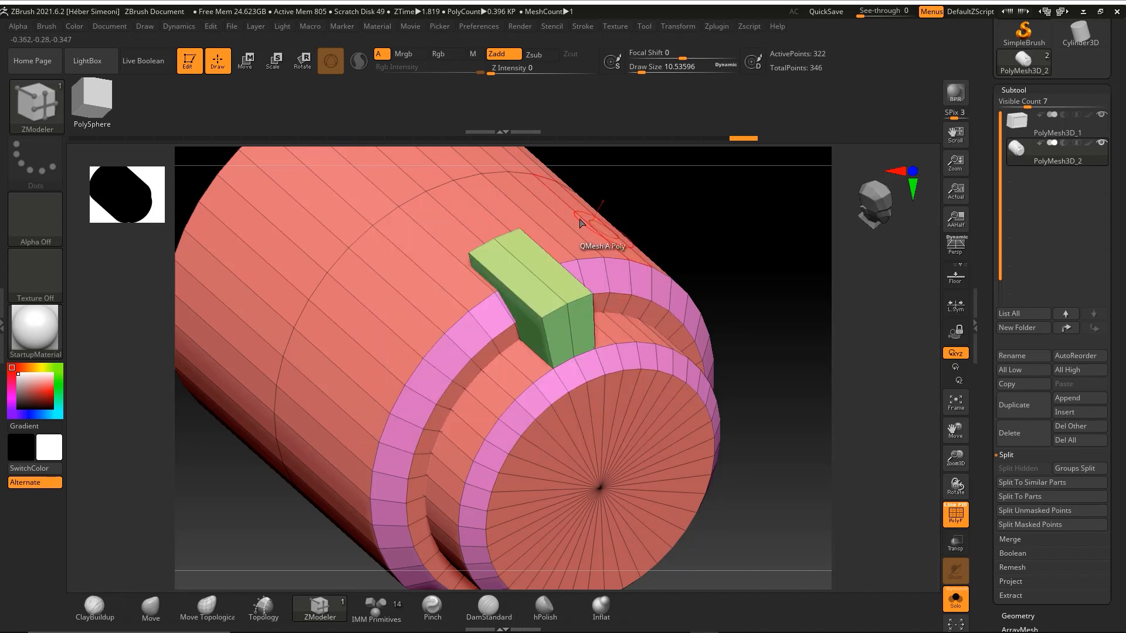
pyautogui.hotkey('ctrl', 'shift')
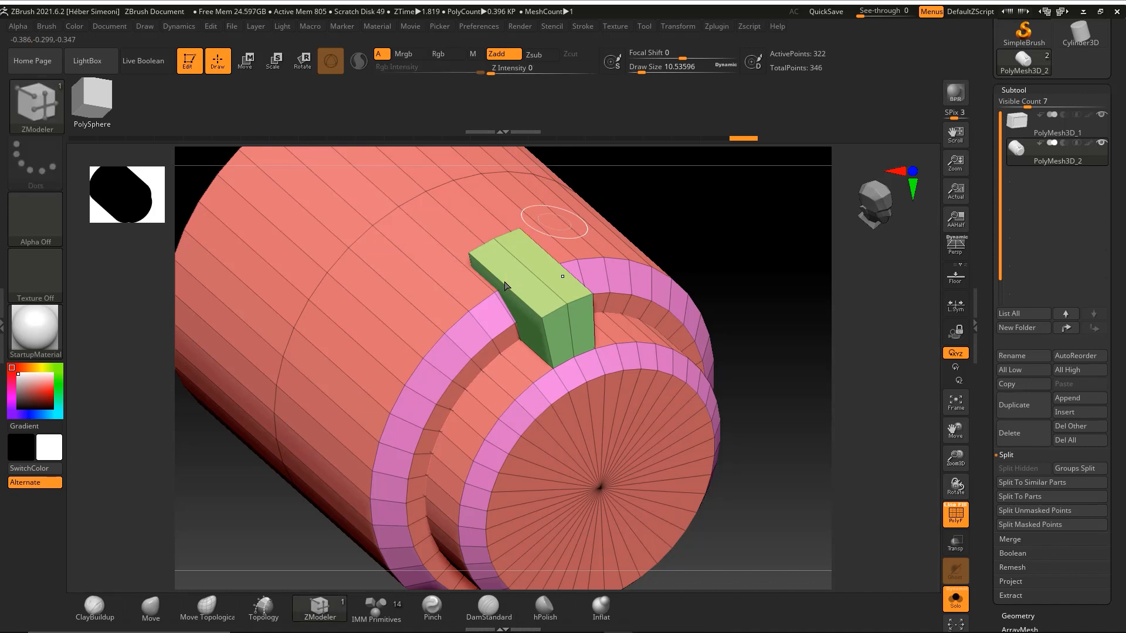
pyautogui.moveTo(506, 289); pyautogui.dragTo(537, 278)
pyautogui.hotkey('ctrl', 'shift')
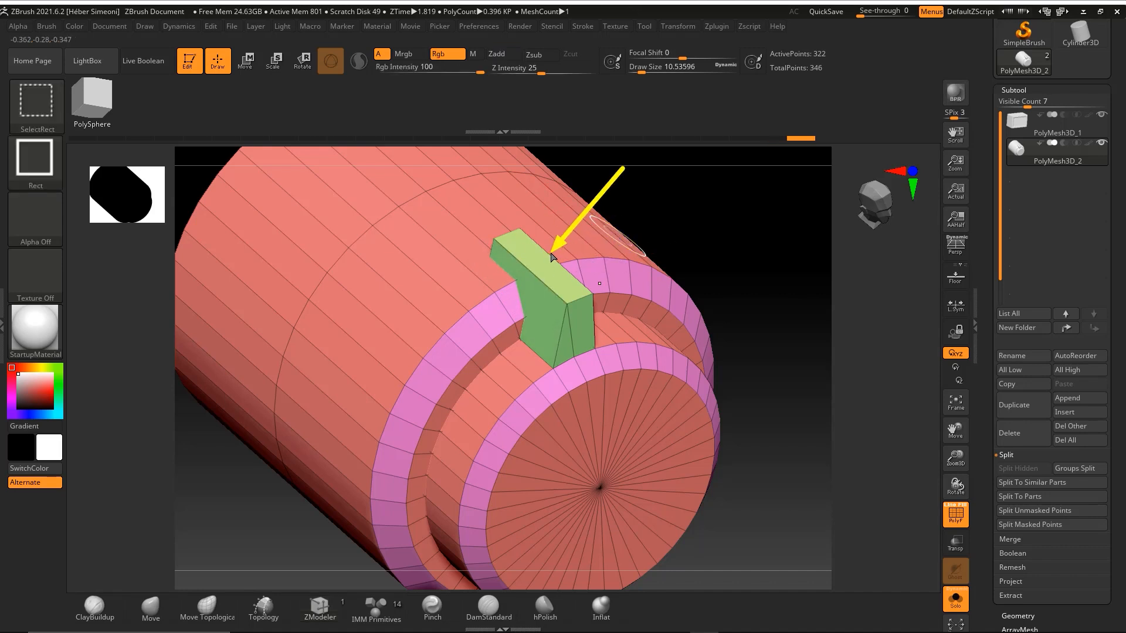
pyautogui.moveTo(550, 261); pyautogui.dragTo(517, 278)
pyautogui.press('f')
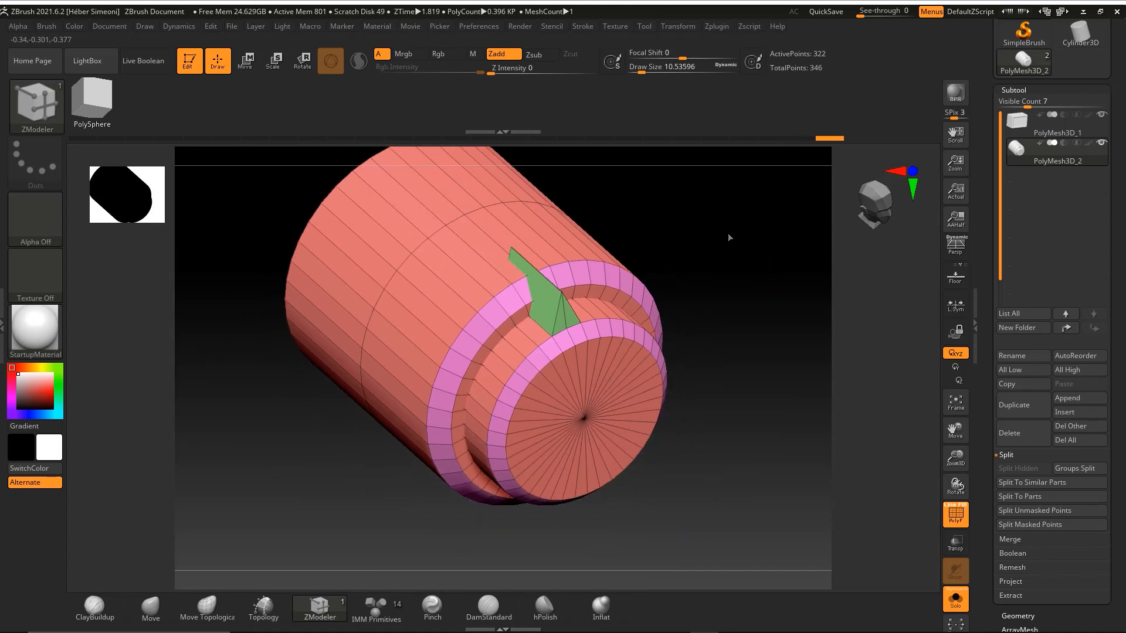
# Turn off the polyframe display and Solo mode to show the knob together with the recessed block
pyautogui.hotkey('shift', 'f')
pyautogui.moveTo(714, 259); pyautogui.dragTo(750, 255)
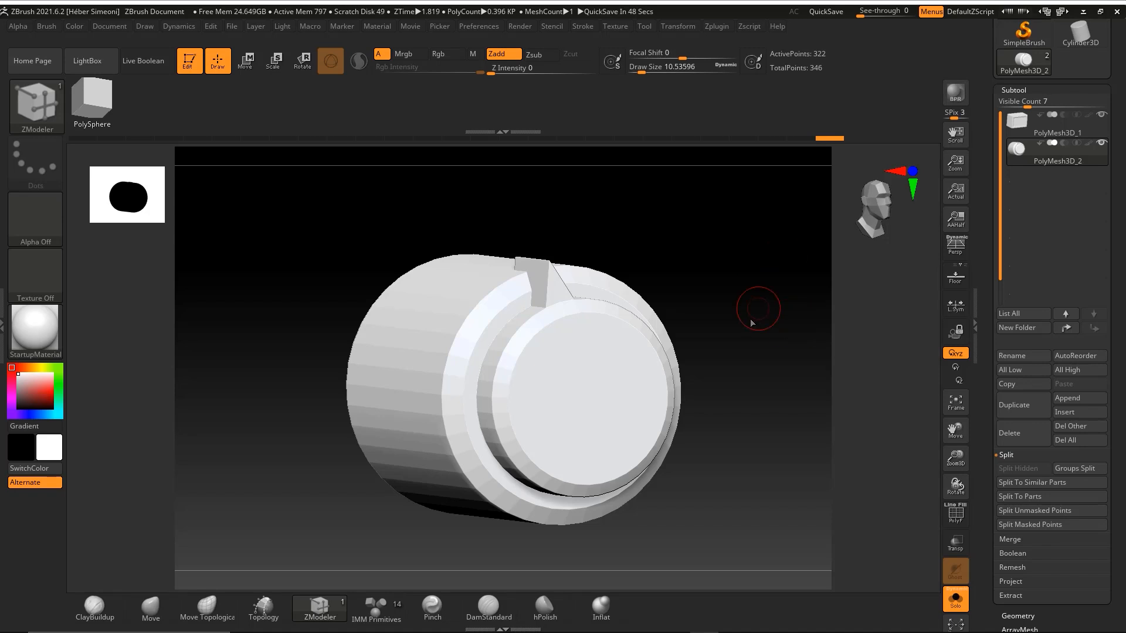
pyautogui.moveTo(752, 322); pyautogui.dragTo(761, 356)
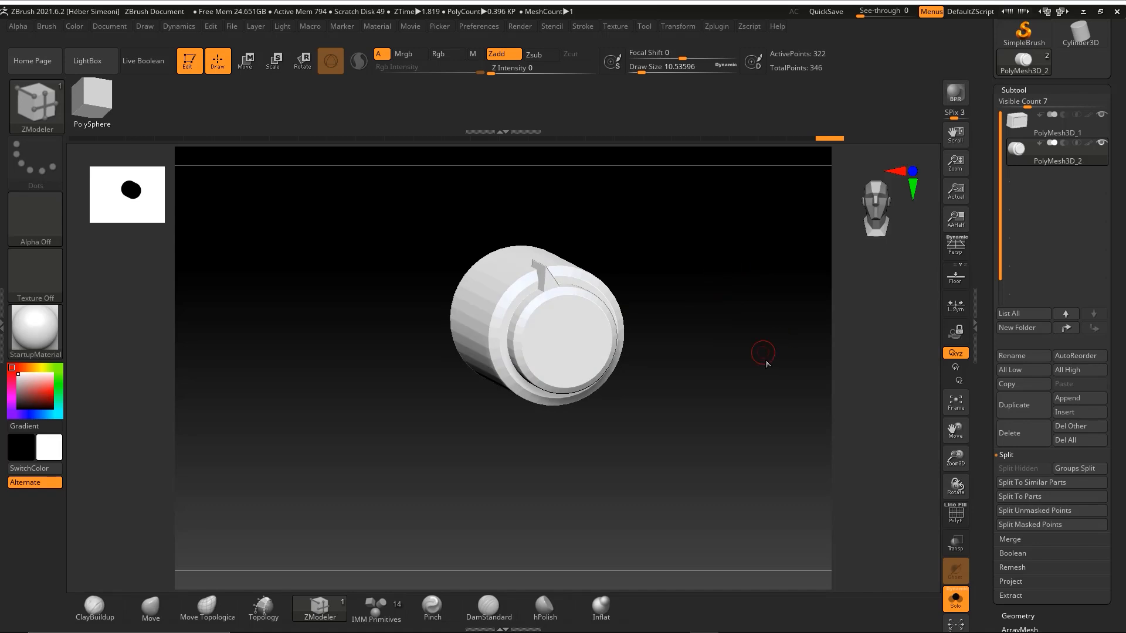
pyautogui.click(945, 602)
pyautogui.moveTo(884, 371); pyautogui.dragTo(790, 345)
pyautogui.press('f')
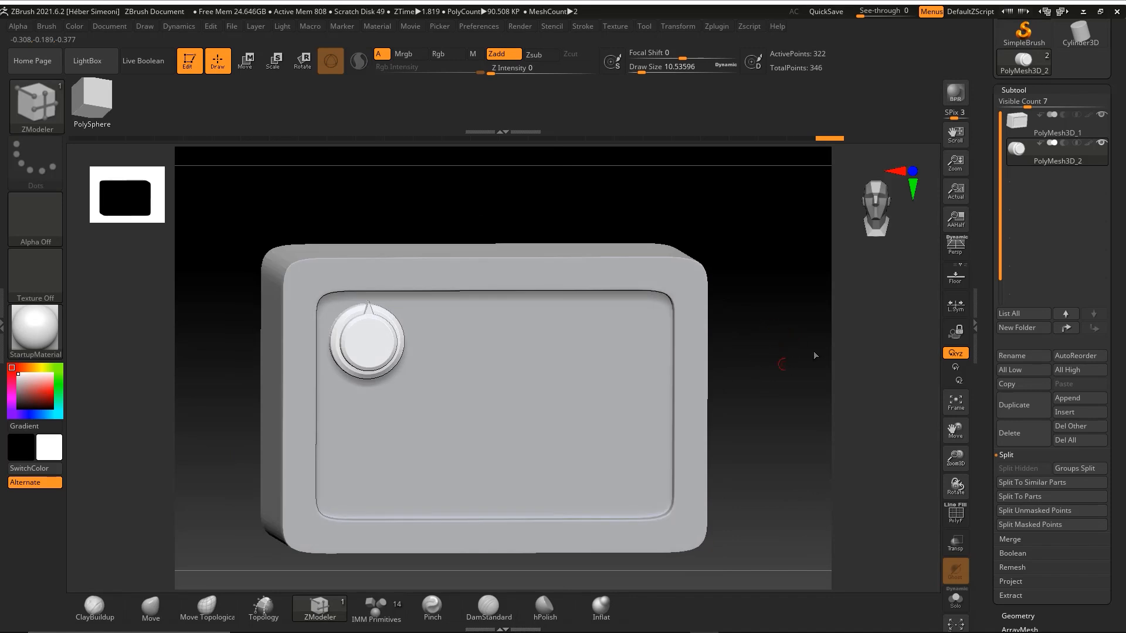
pyautogui.hotkey('ctrl', 'shift', 'd')
pyautogui.moveTo(449, 222); pyautogui.dragTo(369, 346)
pyautogui.moveTo(713, 209); pyautogui.dragTo(636, 356)
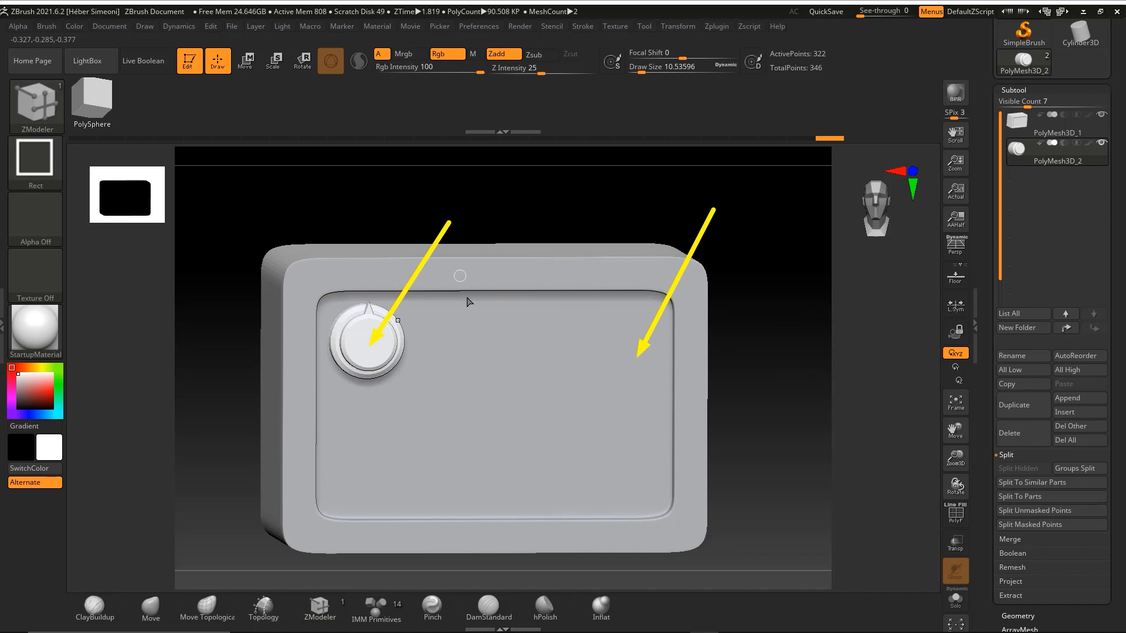
pyautogui.hotkey('ctrl', 'z')
pyautogui.hotkey('ctrl', 'z')
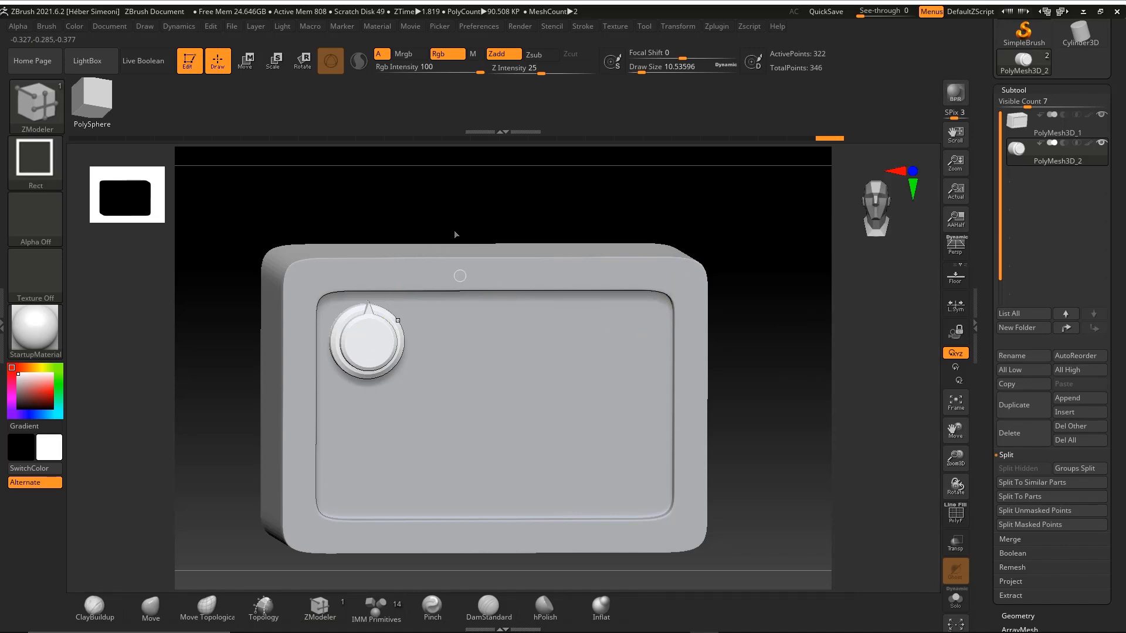
# Apply Mirror And Weld from the Modify Topology settings to mirror the knob to the opposite side of the recess
pyautogui.moveTo(845, 340)
pyautogui.mouseDown()
pyautogui.moveTo(1019, 159)
pyautogui.moveTo(1012, 540)
pyautogui.moveTo(1027, 620)
pyautogui.mouseUp()
pyautogui.click(1023, 616)
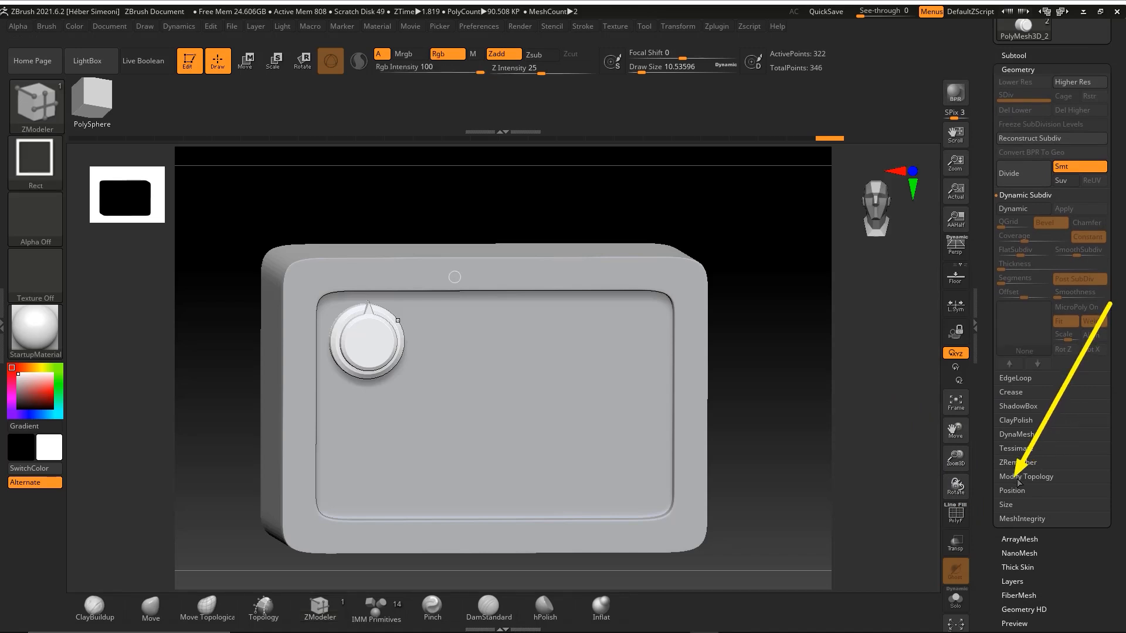
pyautogui.click(1027, 477)
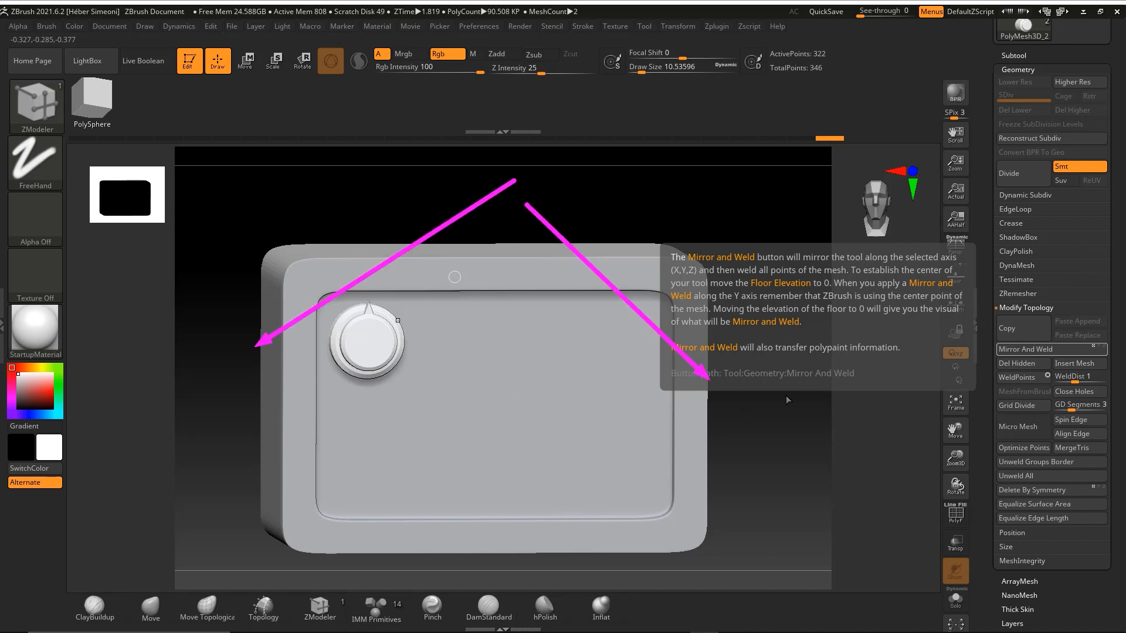
pyautogui.press('b')
pyautogui.press('z')
pyautogui.press('m')
pyautogui.click(1033, 350)
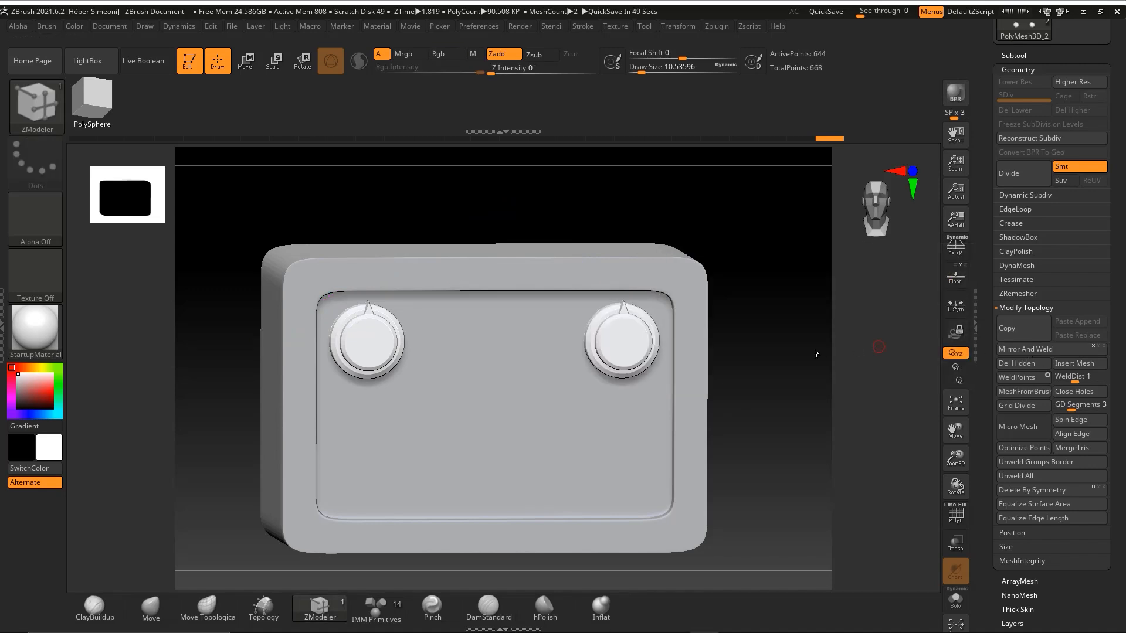
pyautogui.moveTo(809, 347)
pyautogui.mouseDown()
pyautogui.moveTo(809, 356)
pyautogui.moveTo(794, 342)
pyautogui.mouseUp()
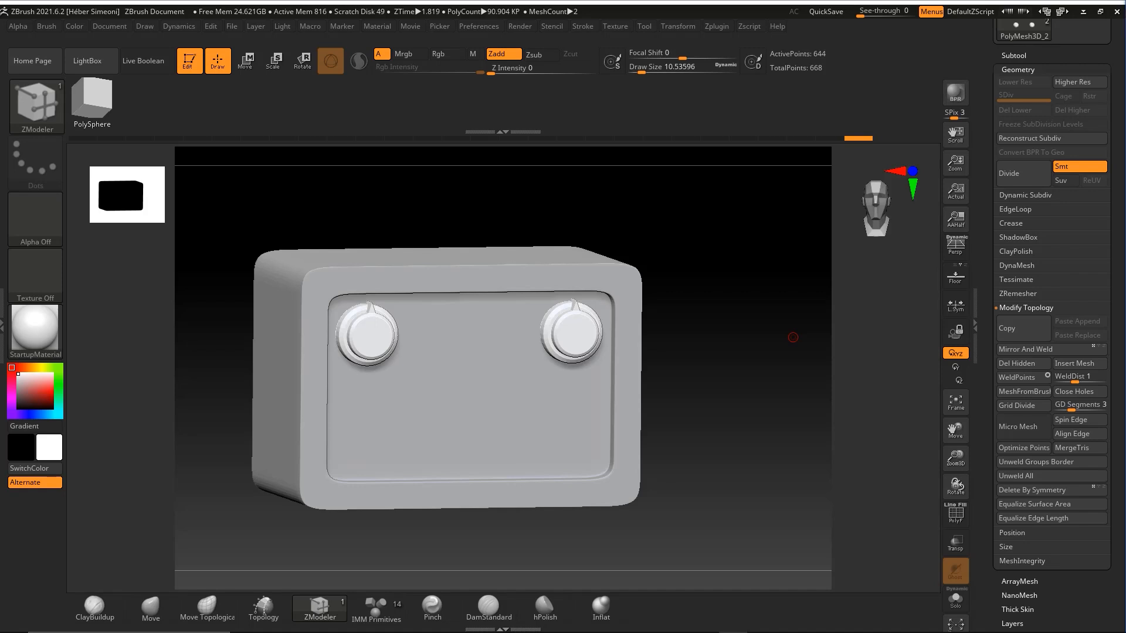
pyautogui.moveTo(750, 296)
pyautogui.mouseDown()
pyautogui.moveTo(718, 319)
pyautogui.moveTo(754, 382)
pyautogui.moveTo(703, 361)
pyautogui.mouseUp()
pyautogui.hotkey('ctrl', 'shift')
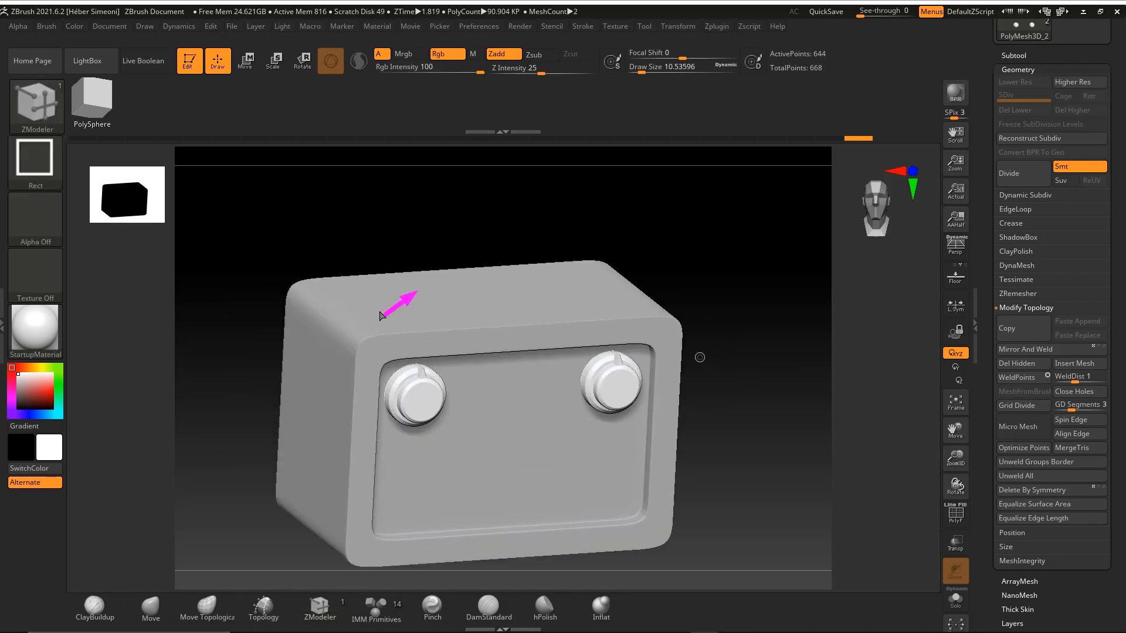
pyautogui.moveTo(413, 320)
pyautogui.mouseDown()
pyautogui.moveTo(390, 317)
pyautogui.moveTo(579, 305)
pyautogui.moveTo(566, 296)
pyautogui.mouseUp()
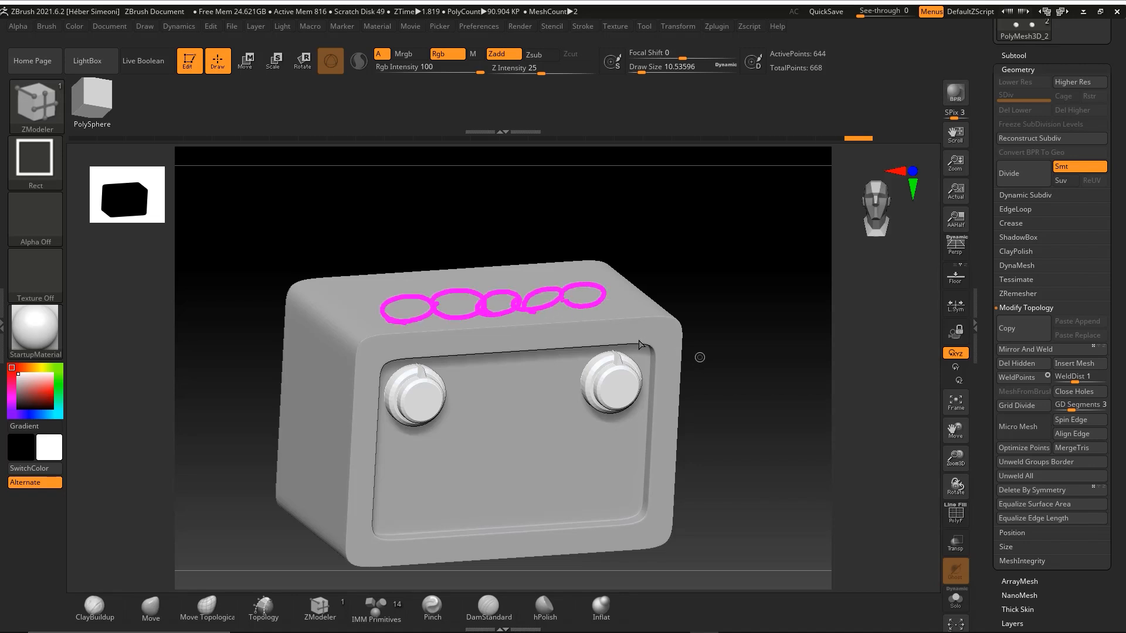
pyautogui.moveTo(365, 311); pyautogui.dragTo(675, 290)
pyautogui.moveTo(476, 348); pyautogui.dragTo(562, 330)
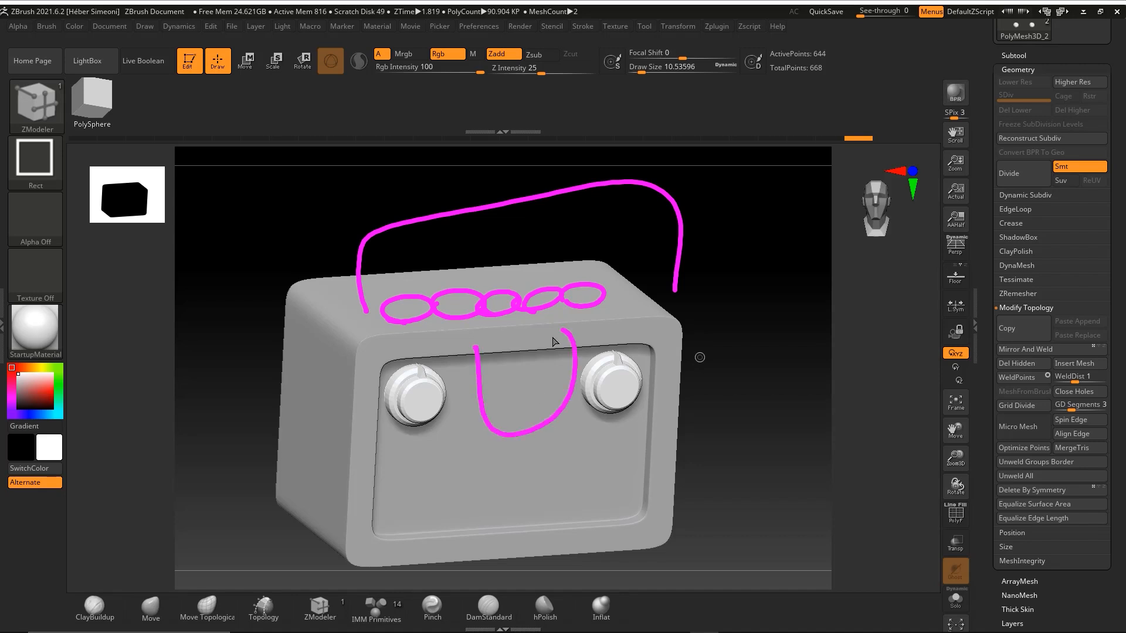
pyautogui.moveTo(404, 458)
pyautogui.mouseDown()
pyautogui.moveTo(419, 503)
pyautogui.moveTo(622, 517)
pyautogui.mouseUp()
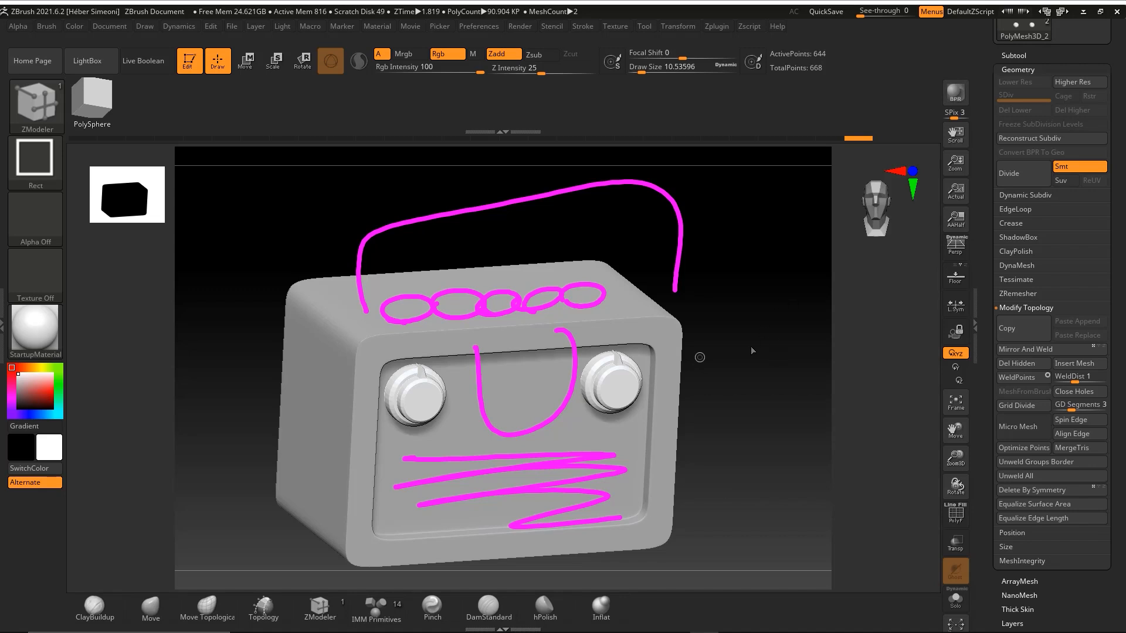
pyautogui.hotkey('ctrl', 'shift', '7')
# Duplicate the subtool containing the two knobs and select the copy in the subtool list
pyautogui.moveTo(742, 337); pyautogui.dragTo(781, 352)
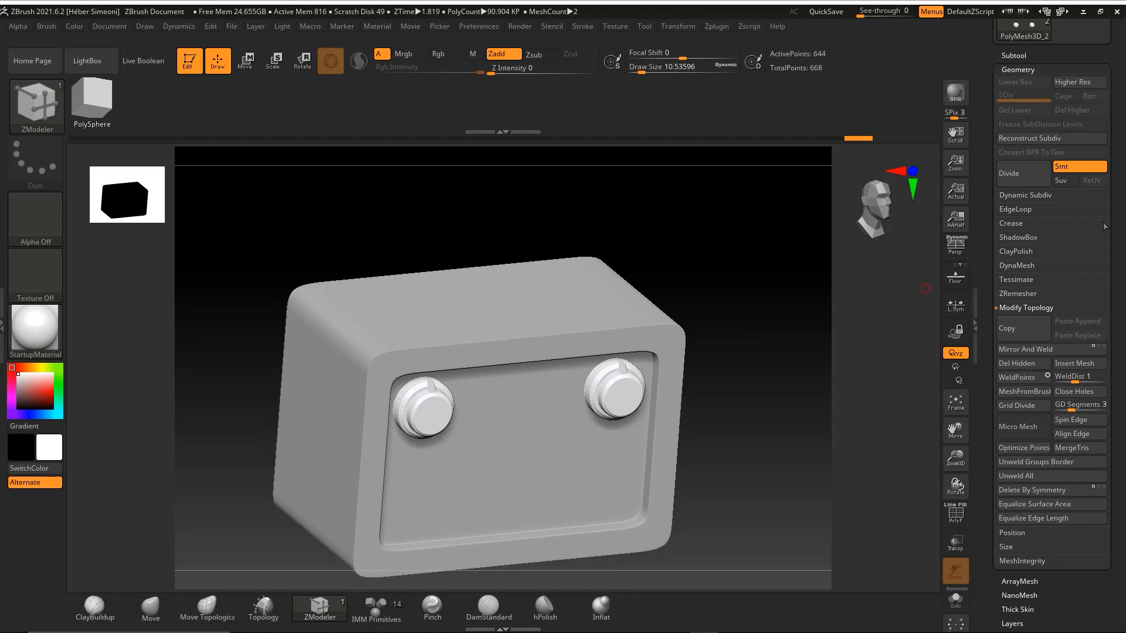
pyautogui.moveTo(1113, 243); pyautogui.dragTo(1113, 351)
pyautogui.moveTo(1010, 185); pyautogui.dragTo(1034, 190)
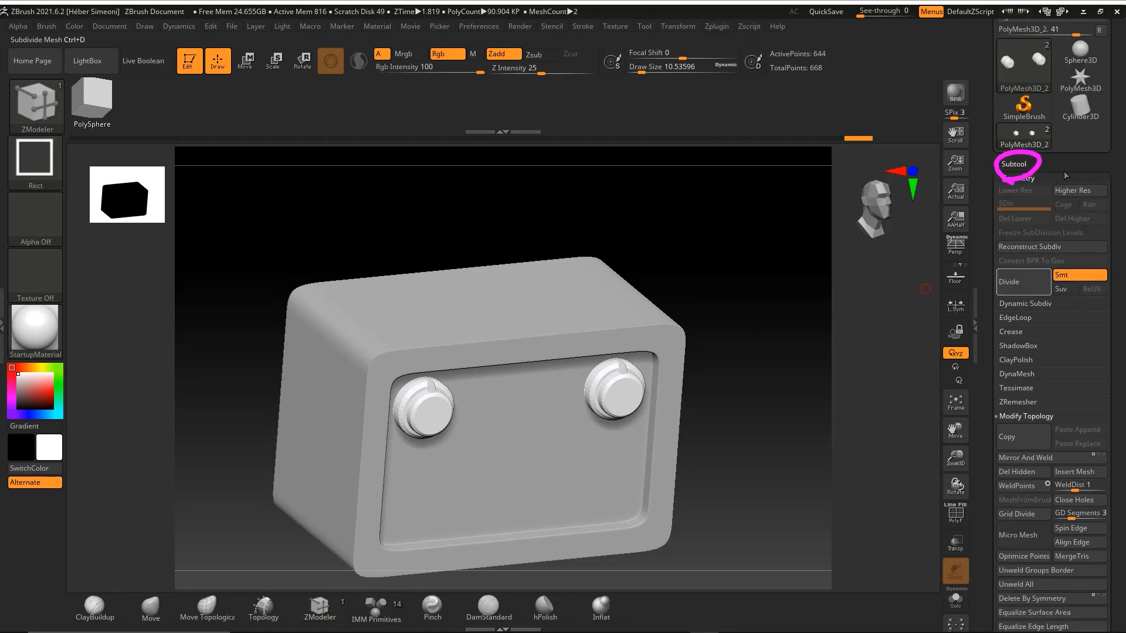
pyautogui.hotkey('ctrl', 'shift', '7')
pyautogui.click(1013, 164)
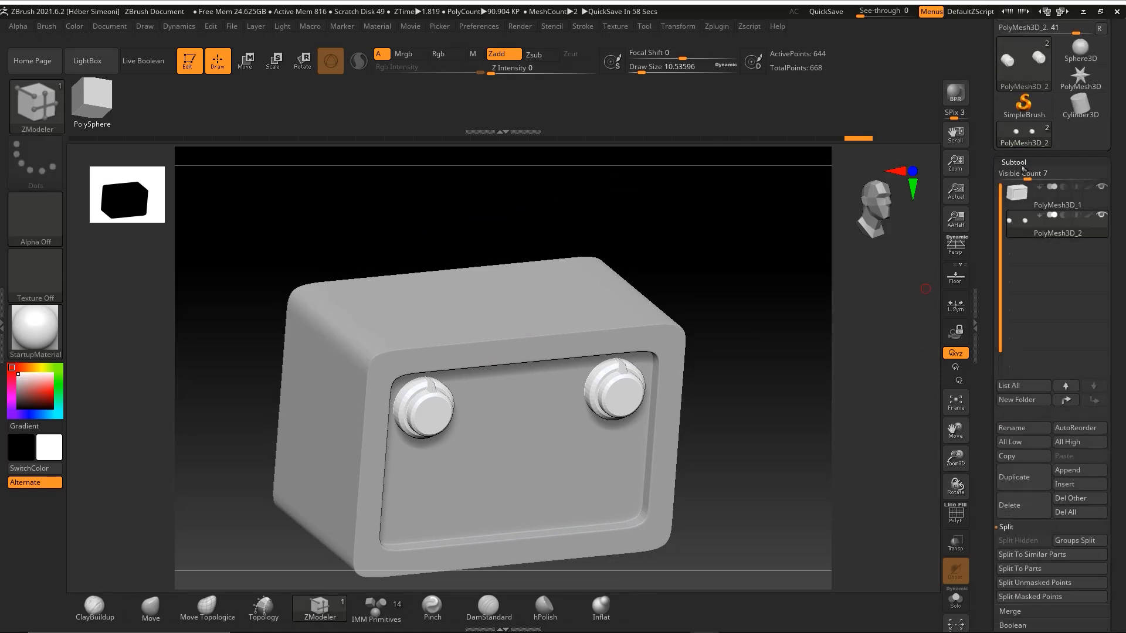
pyautogui.hotkey('ctrl', 'shift')
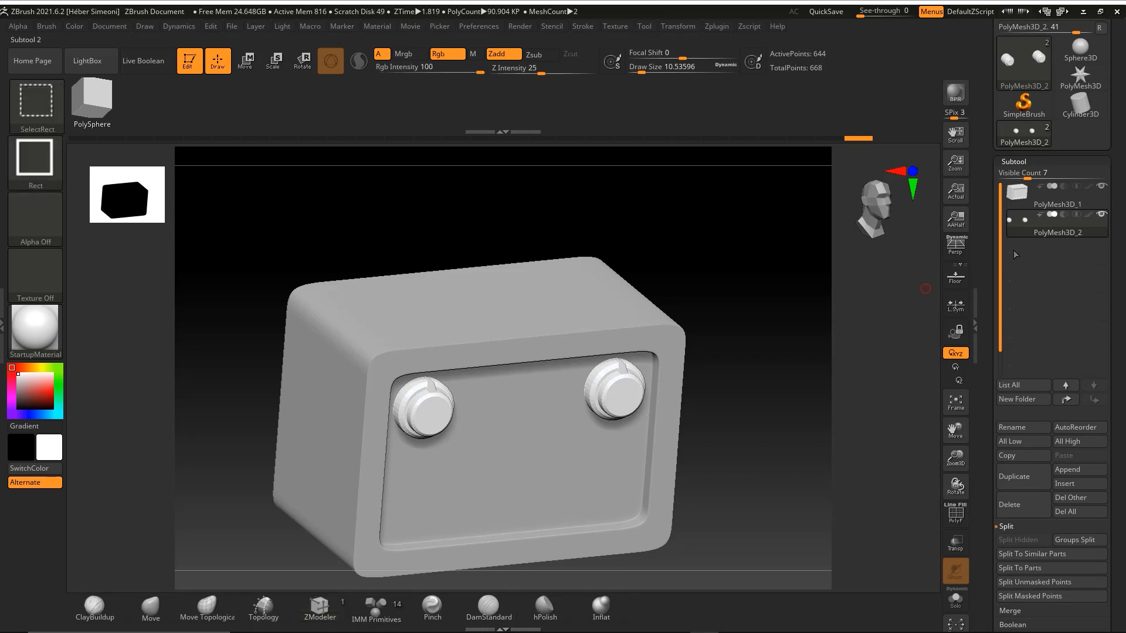
pyautogui.moveTo(1023, 205)
pyautogui.mouseDown()
pyautogui.moveTo(1033, 236)
pyautogui.moveTo(1023, 243)
pyautogui.moveTo(1022, 215)
pyautogui.moveTo(1010, 246)
pyautogui.mouseUp()
pyautogui.moveTo(992, 491); pyautogui.dragTo(1011, 493)
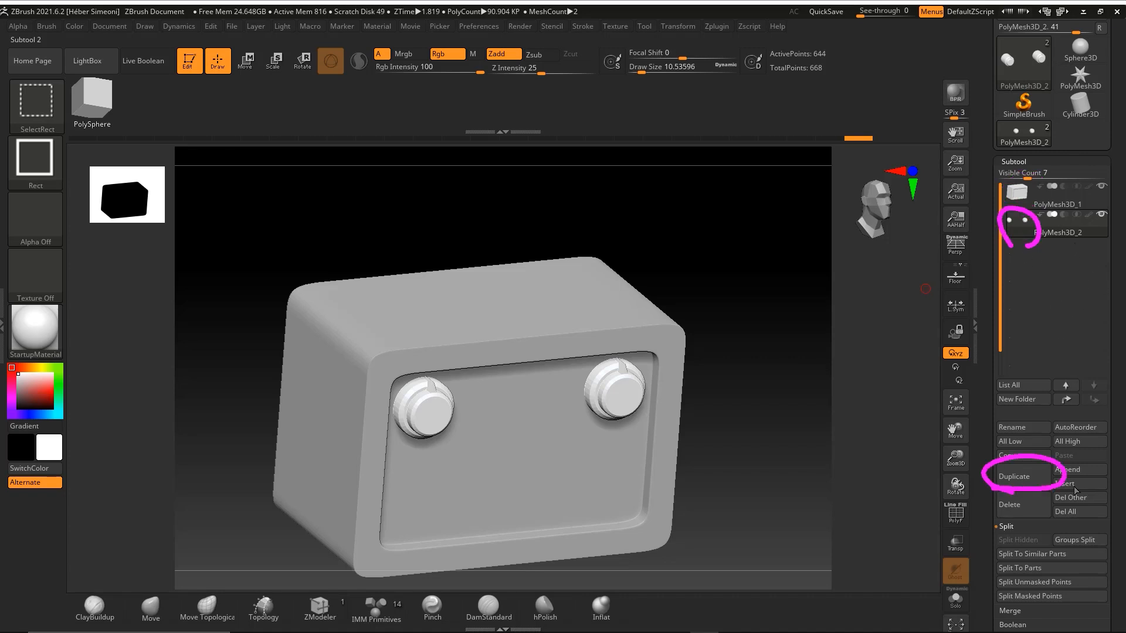
pyautogui.click(1014, 476)
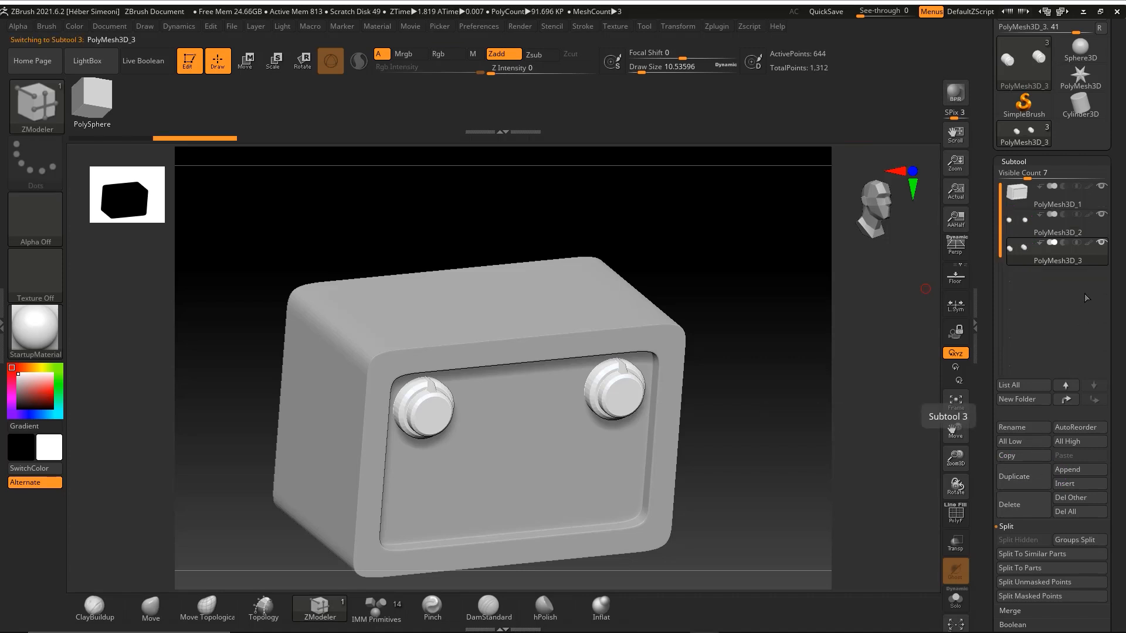
# Replace the duplicated knob pair with a PolyCube primitive using the Gizmo's transform types
pyautogui.moveTo(955, 404); pyautogui.dragTo(1013, 266)
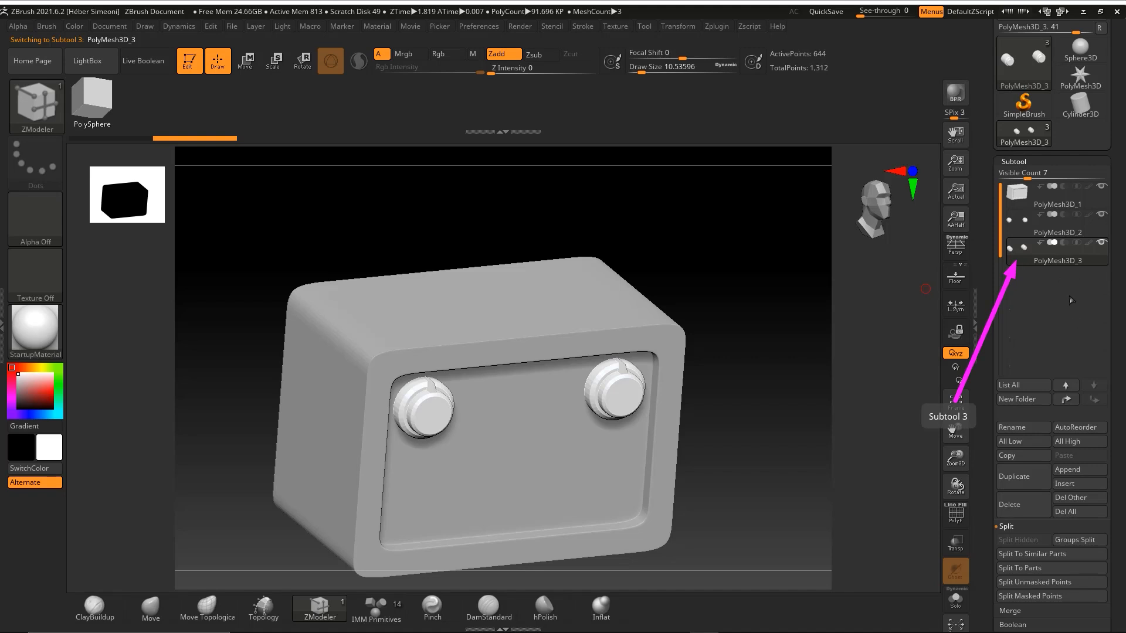
pyautogui.moveTo(377, 402); pyautogui.dragTo(264, 83)
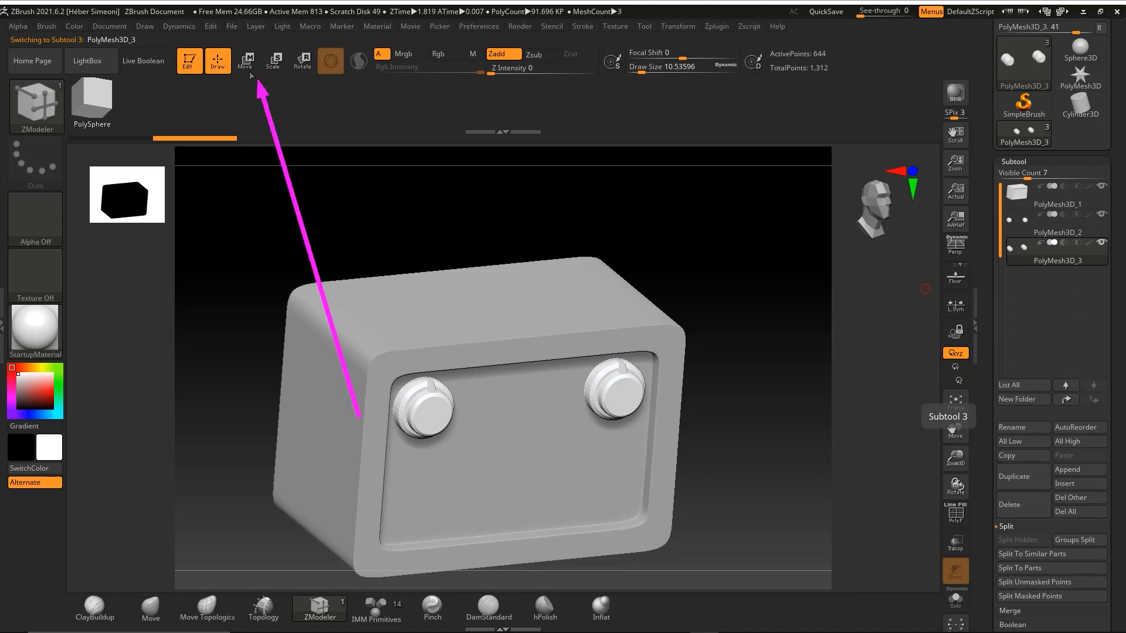
pyautogui.click(246, 59)
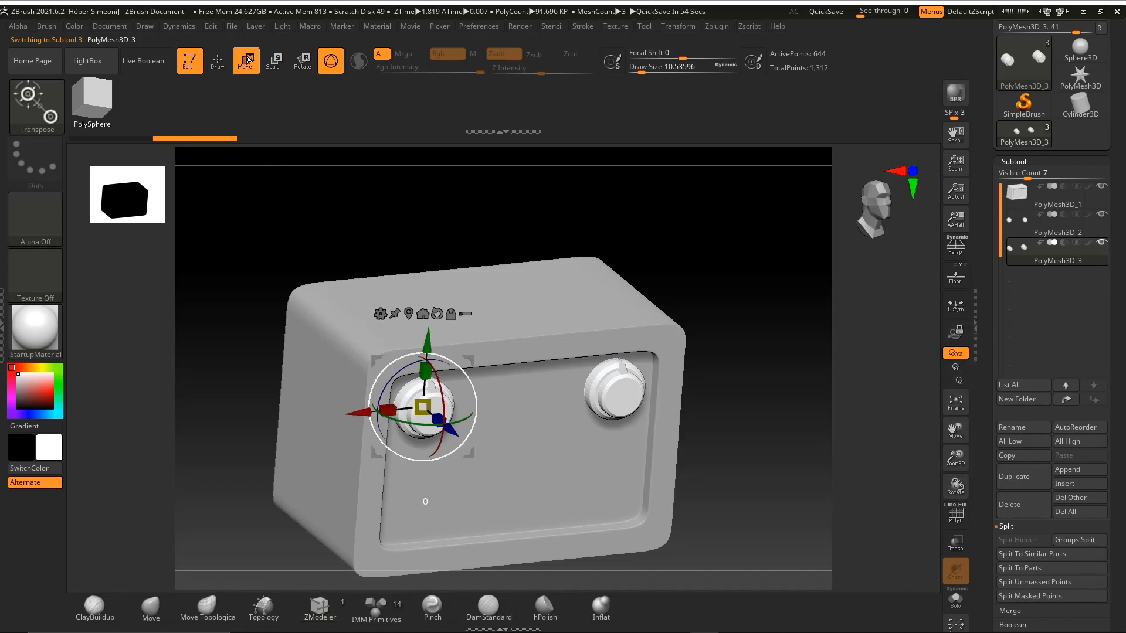
pyautogui.click(380, 315)
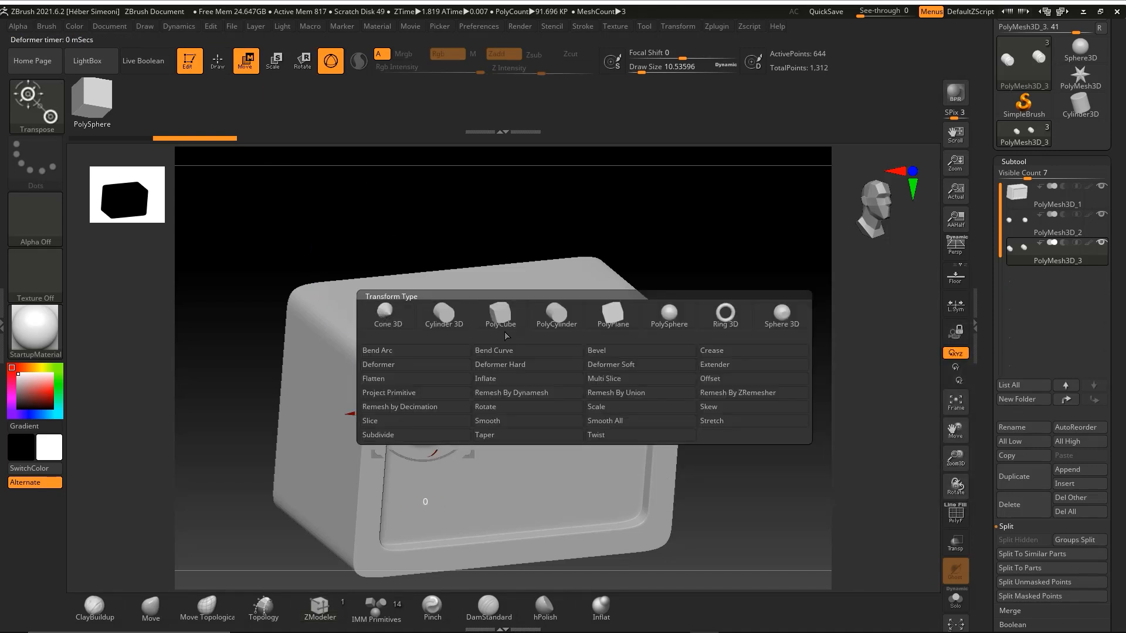
pyautogui.click(500, 314)
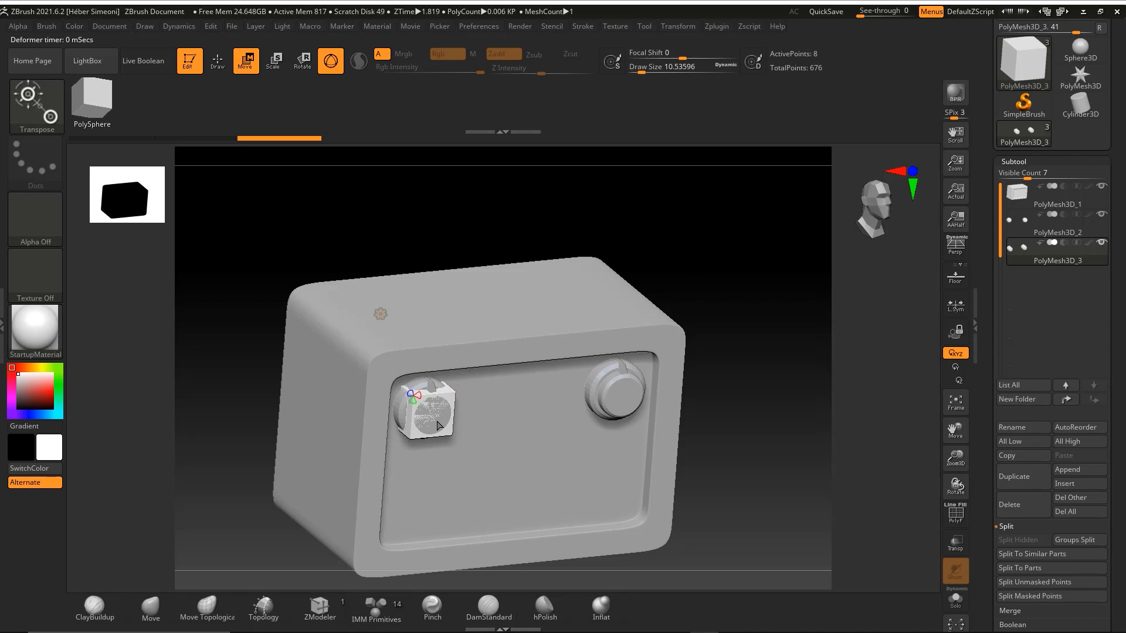
pyautogui.keyDown('ctrl'); pyautogui.keyDown('shift'); pyautogui.moveTo(227, 261); pyautogui.dragTo(247, 65); pyautogui.keyUp('shift'); pyautogui.keyUp('ctrl')
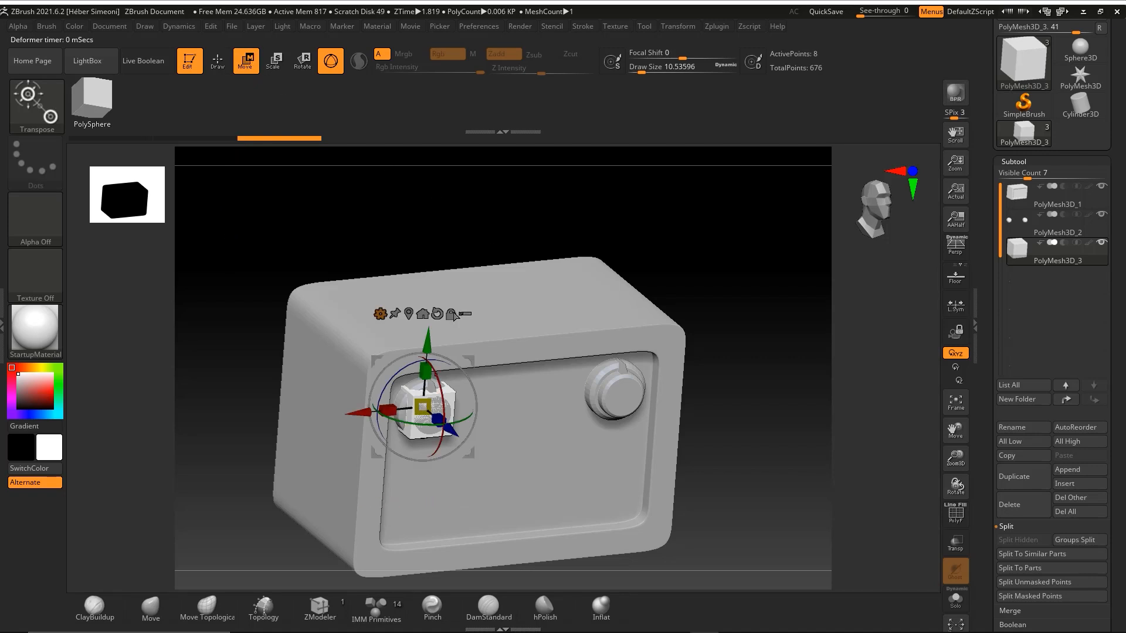
# Move the cube up and back onto the block's top surface, behind and above the first knob
pyautogui.moveTo(428, 346); pyautogui.dragTo(446, 285)
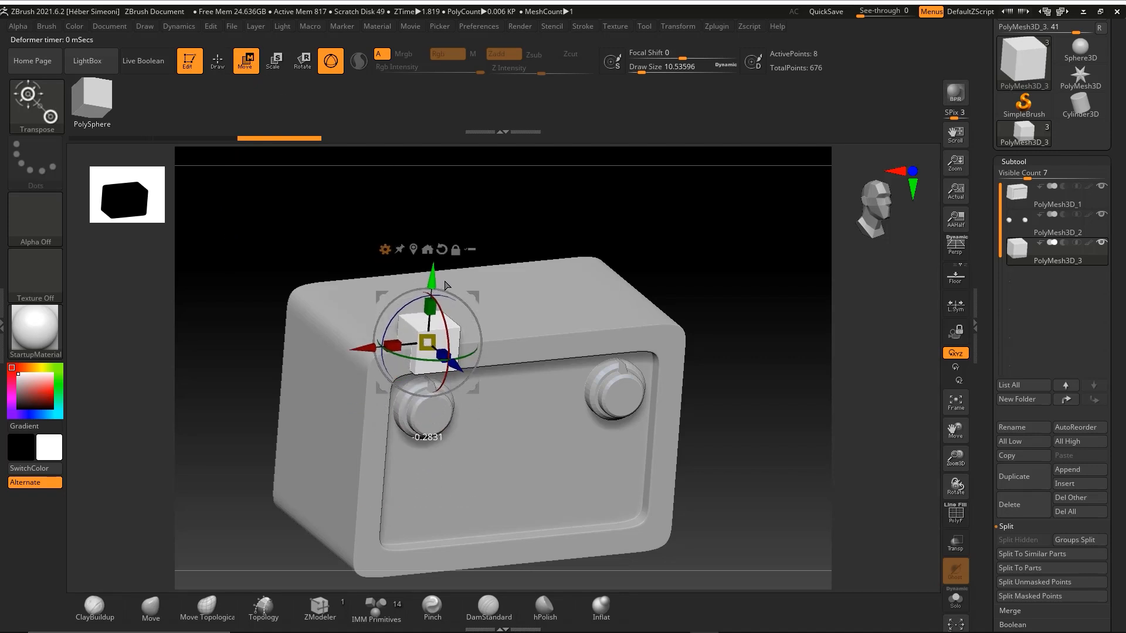
pyautogui.keyDown('shift'); pyautogui.moveTo(571, 246); pyautogui.dragTo(547, 311); pyautogui.keyUp('shift')
pyautogui.moveTo(431, 414); pyautogui.dragTo(430, 349)
pyautogui.keyDown('alt'); pyautogui.moveTo(503, 382); pyautogui.dragTo(521, 455); pyautogui.keyUp('alt')
pyautogui.moveTo(446, 421); pyautogui.dragTo(447, 447)
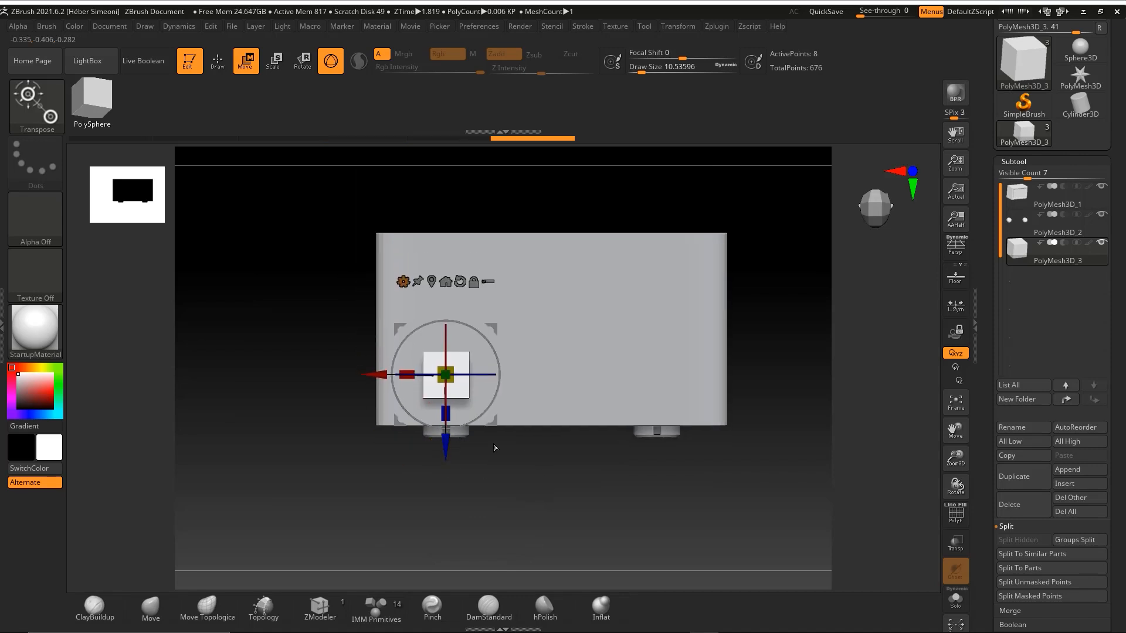
pyautogui.moveTo(374, 374); pyautogui.dragTo(369, 375)
# Lower the cube so it sits partly sunk in the block's top, and return to Draw mode
pyautogui.moveTo(516, 452); pyautogui.dragTo(565, 269)
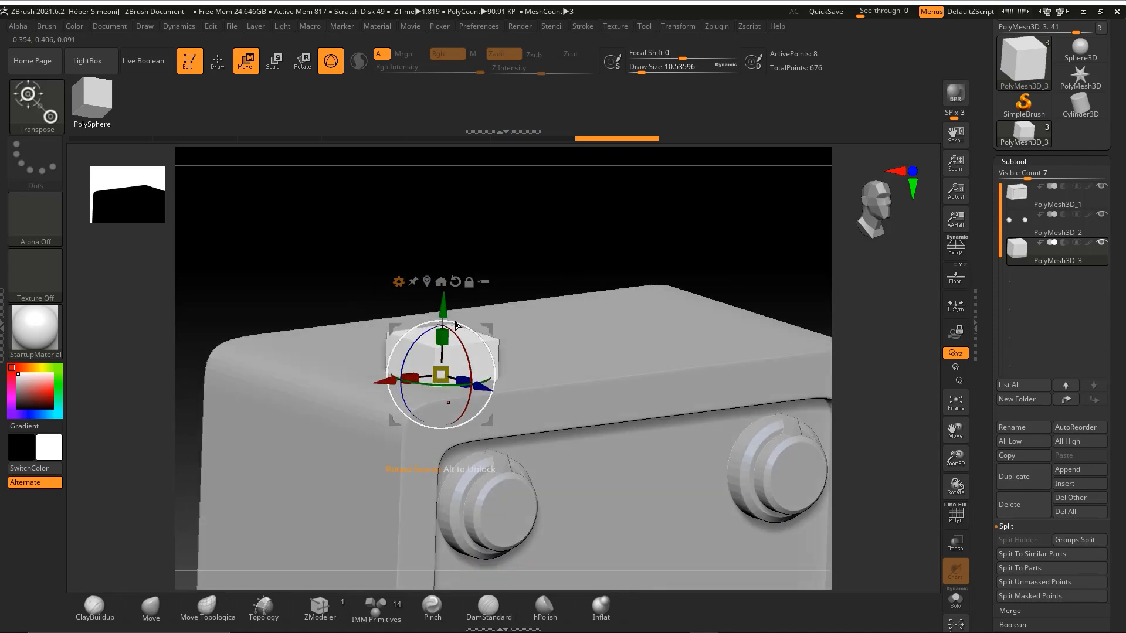
pyautogui.moveTo(444, 311); pyautogui.dragTo(444, 322)
pyautogui.moveTo(536, 233); pyautogui.dragTo(541, 273)
pyautogui.press('q')
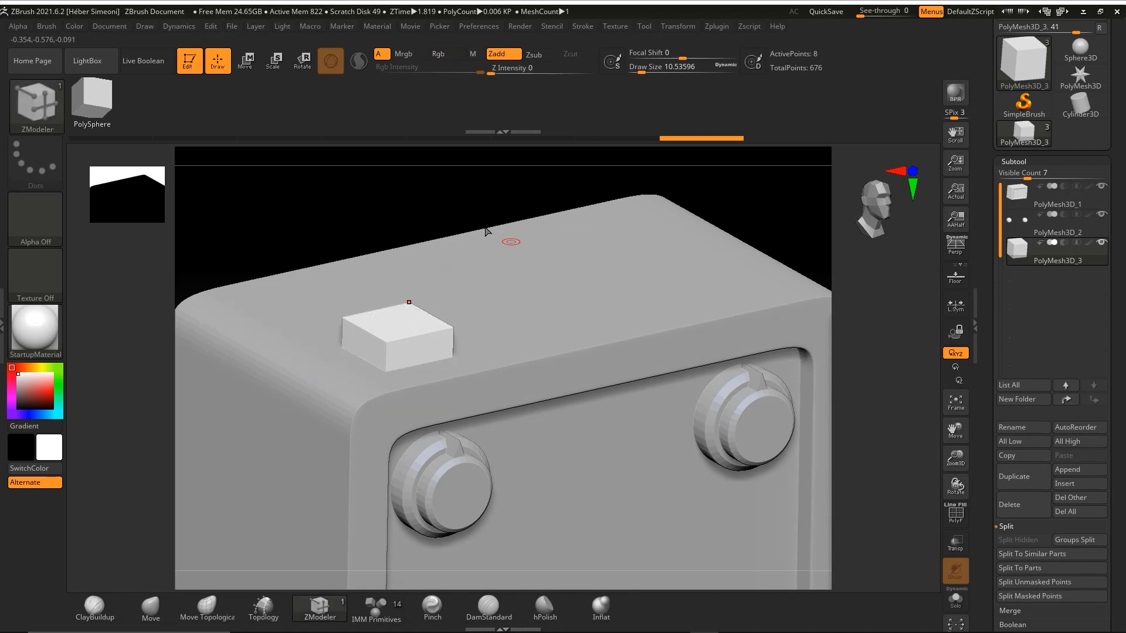
# Turn on Dynamic Subdiv for the cube in the Geometry settings to round its edges
pyautogui.moveTo(485, 231)
pyautogui.mouseDown()
pyautogui.moveTo(444, 204)
pyautogui.moveTo(357, 188)
pyautogui.mouseUp()
pyautogui.moveTo(720, 209)
pyautogui.keyDown('ctrl'); pyautogui.keyDown('shift'); pyautogui.mouseDown()
pyautogui.moveTo(663, 305)
pyautogui.moveTo(675, 299)
pyautogui.moveTo(532, 228)
pyautogui.moveTo(578, 239)
pyautogui.moveTo(589, 219)
pyautogui.moveTo(943, 442)
pyautogui.moveTo(1020, 595)
pyautogui.moveTo(1023, 554)
pyautogui.moveTo(1033, 598)
pyautogui.moveTo(1013, 455)
pyautogui.mouseUp(); pyautogui.keyUp('shift'); pyautogui.keyUp('ctrl')
pyautogui.press('Escape')
pyautogui.scroll(-6, 1051, 328)
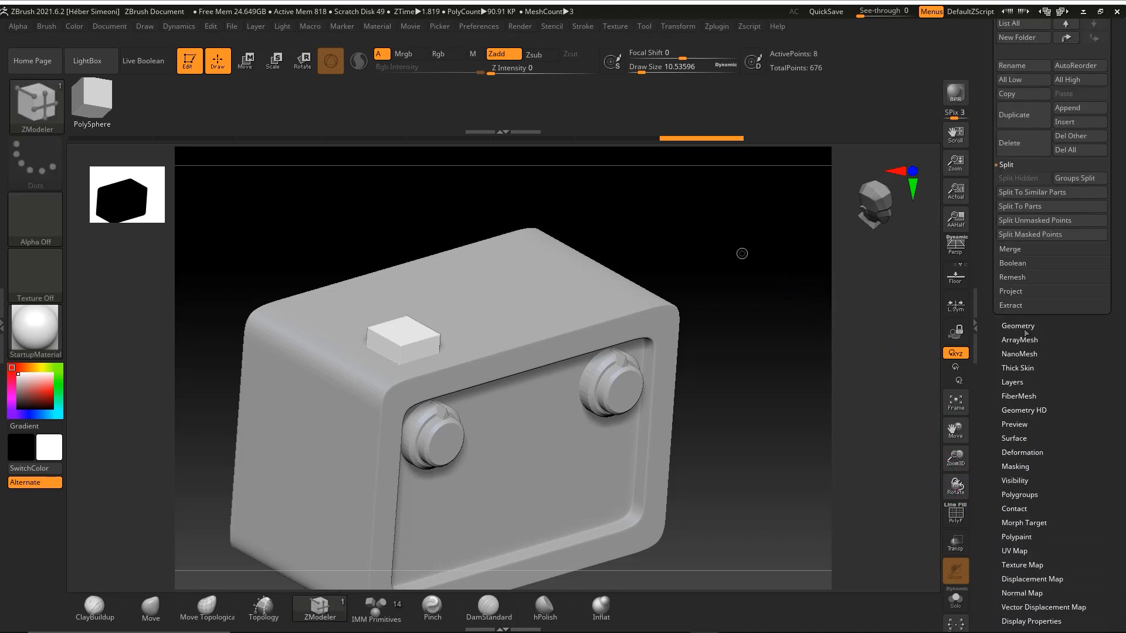
pyautogui.click(1049, 327)
pyautogui.click(1025, 96)
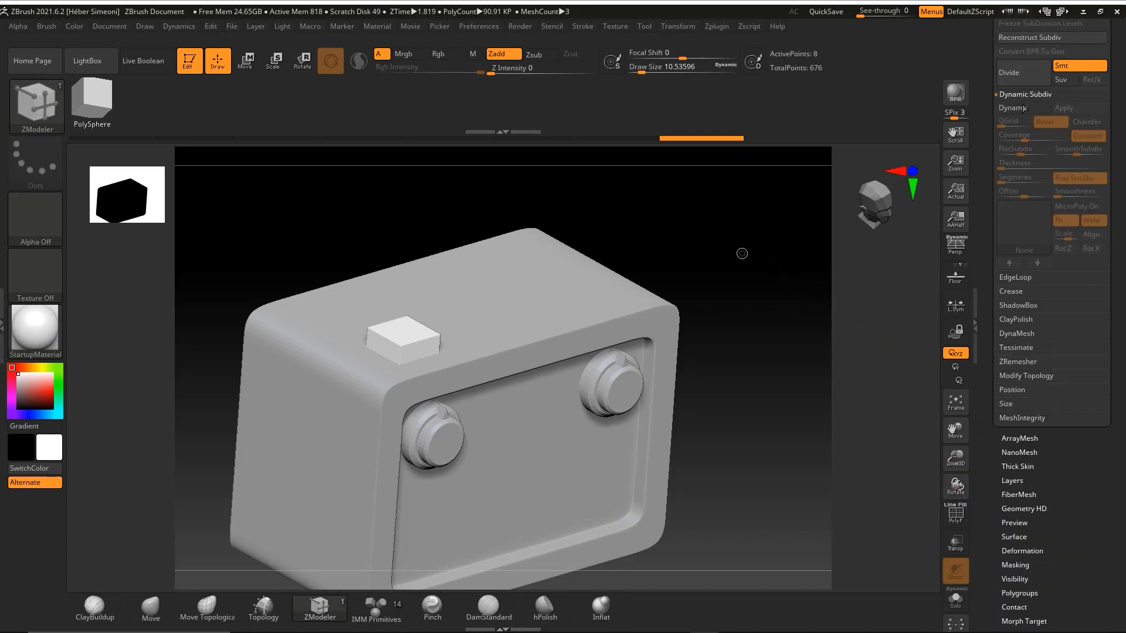
pyautogui.click(1020, 108)
pyautogui.moveTo(743, 256)
pyautogui.keyDown('ctrl'); pyautogui.mouseDown(button='right')
pyautogui.moveTo(779, 248)
pyautogui.moveTo(765, 260)
pyautogui.mouseUp(button='right'); pyautogui.keyUp('ctrl')
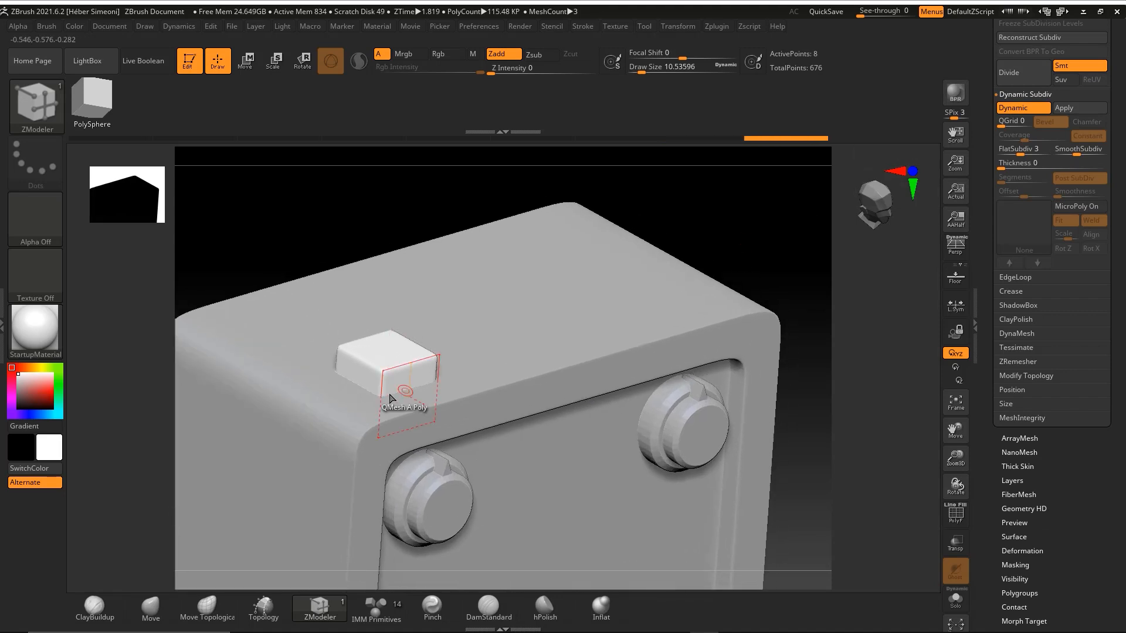
# Try a FlatSubdiv value of 0 on the cube and restore it to 3
pyautogui.moveTo(460, 261)
pyautogui.keyDown('ctrl'); pyautogui.keyDown('shift'); pyautogui.mouseDown()
pyautogui.moveTo(804, 258)
pyautogui.moveTo(1018, 153)
pyautogui.mouseUp(); pyautogui.keyUp('shift'); pyautogui.keyUp('ctrl')
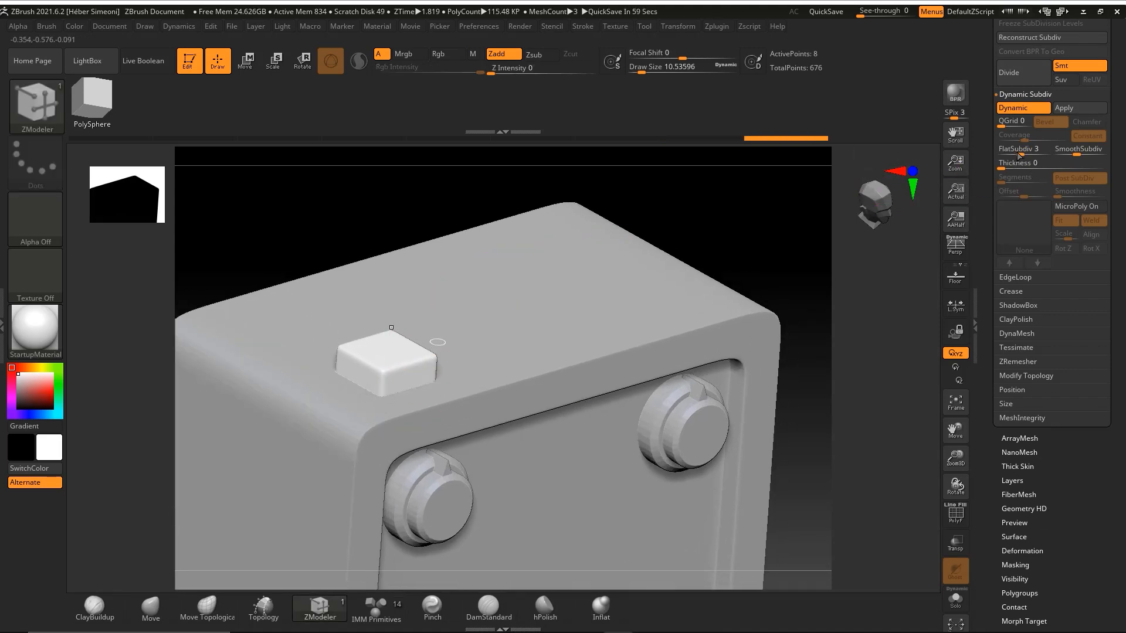
pyautogui.click(1020, 152)
pyautogui.write('0')
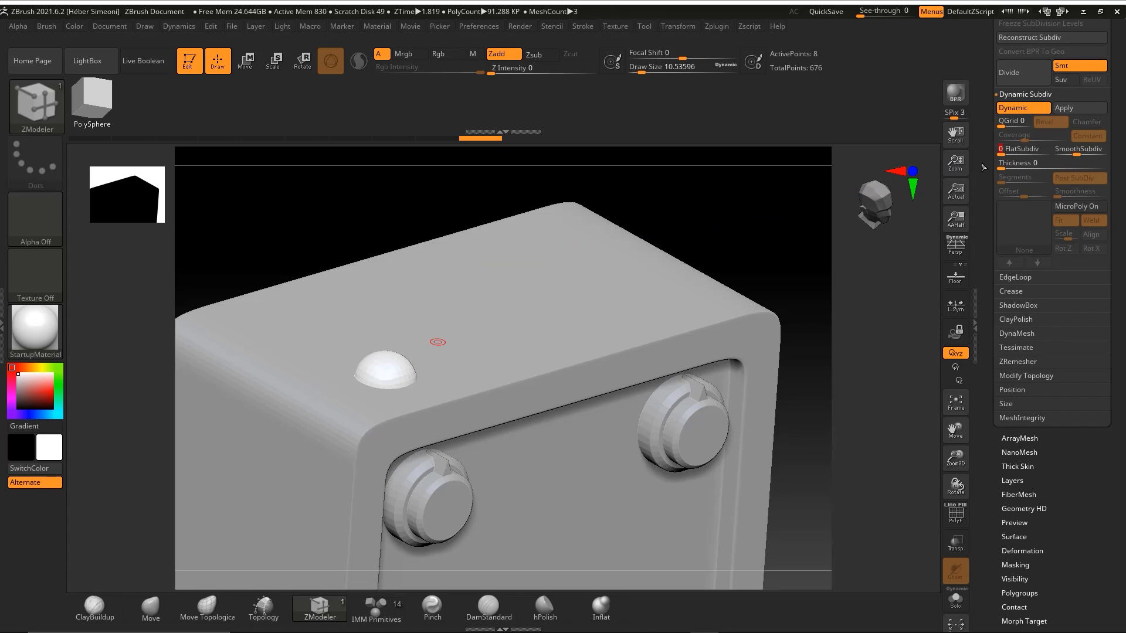
pyautogui.moveTo(1004, 154); pyautogui.dragTo(1022, 160)
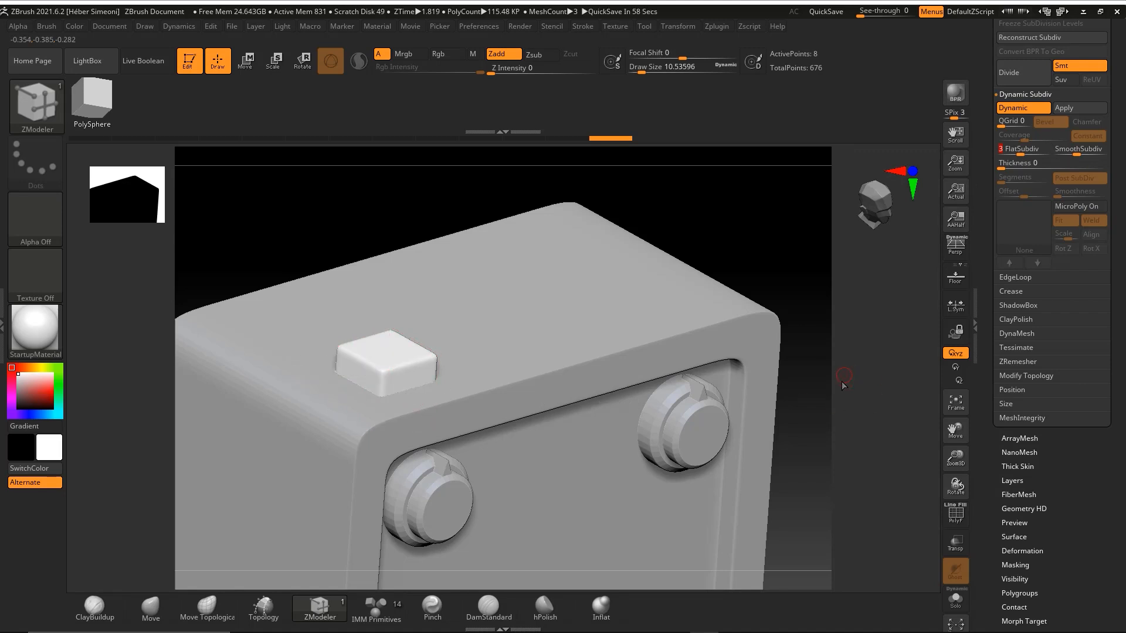
pyautogui.moveTo(814, 281)
pyautogui.keyDown('alt'); pyautogui.mouseDown()
pyautogui.moveTo(774, 251)
pyautogui.moveTo(811, 275)
pyautogui.mouseUp(); pyautogui.keyUp('alt')
pyautogui.moveTo(844, 364); pyautogui.dragTo(729, 327)
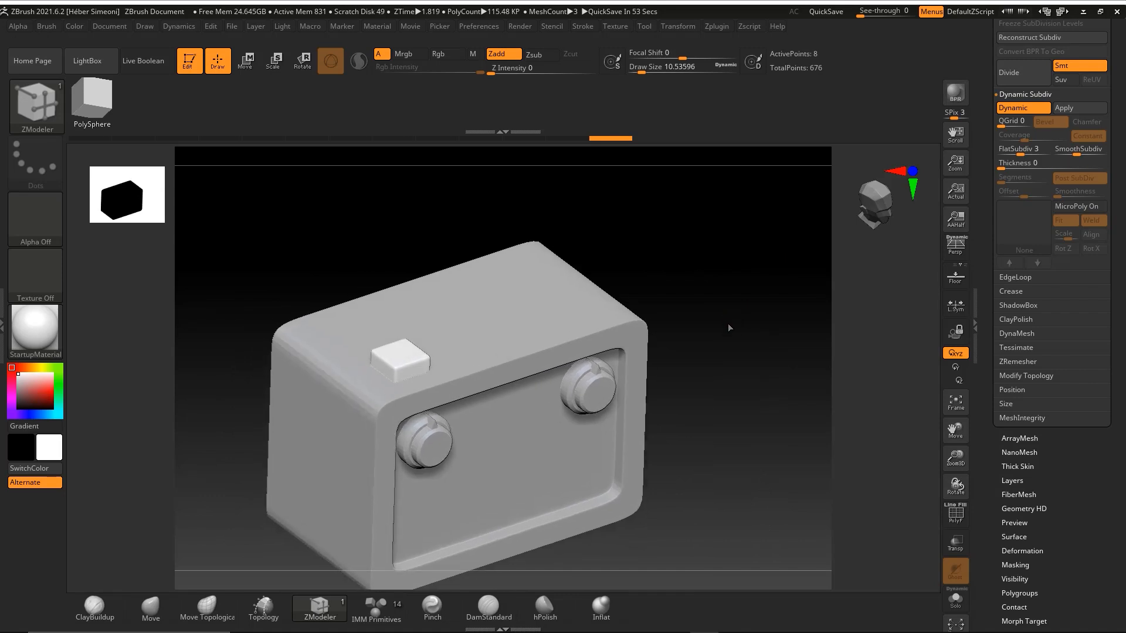
pyautogui.press('w')
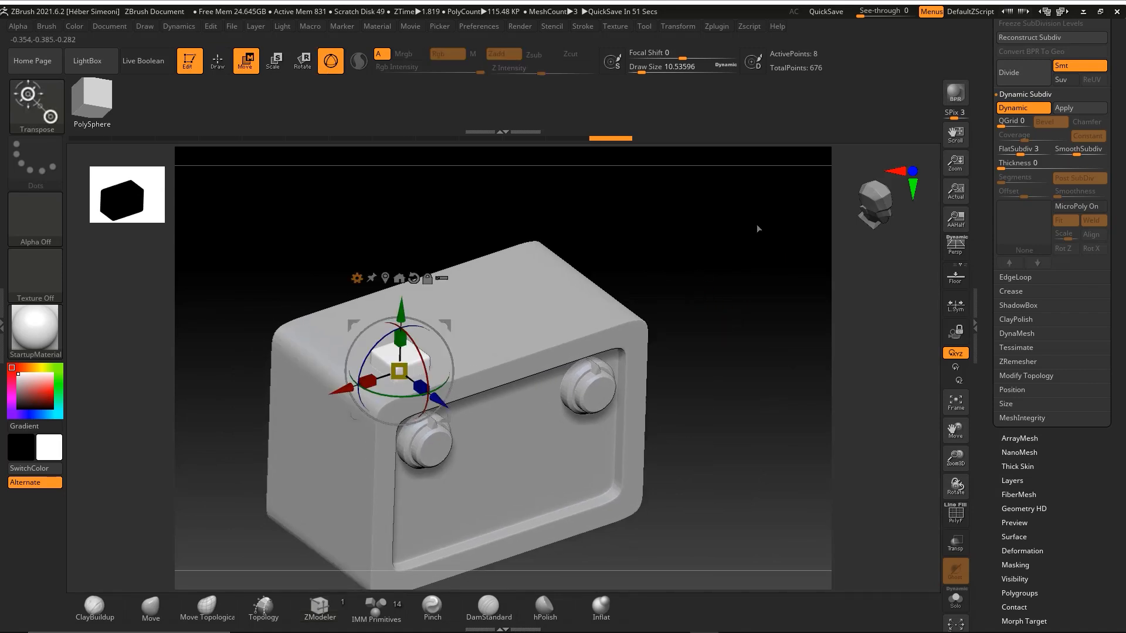
pyautogui.press('q')
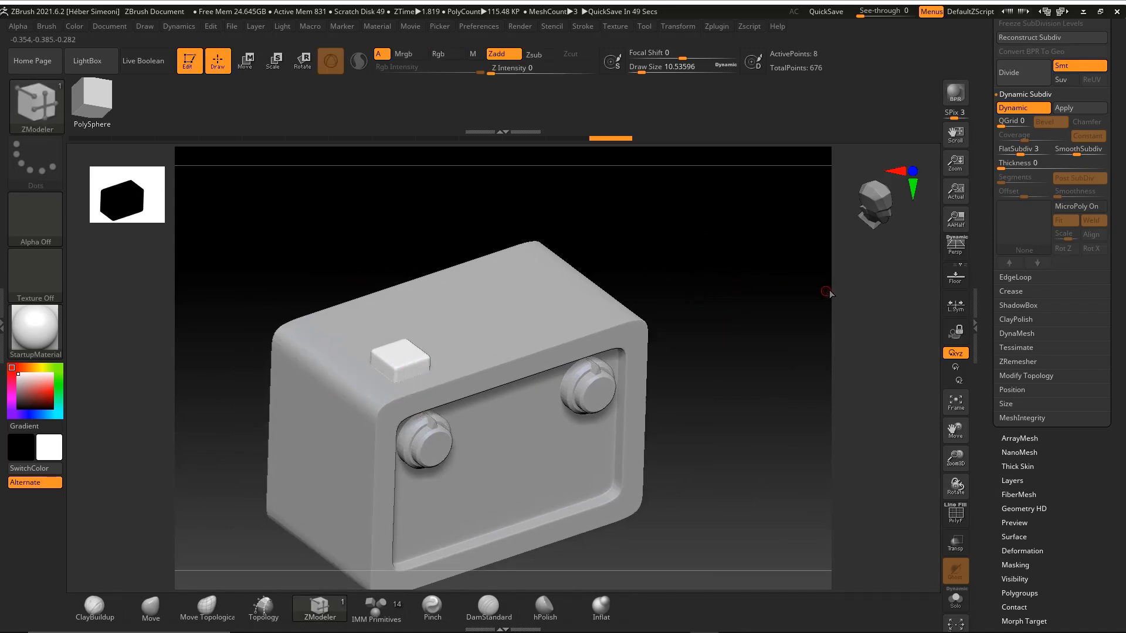
pyautogui.hotkey('ctrl', 'shift')
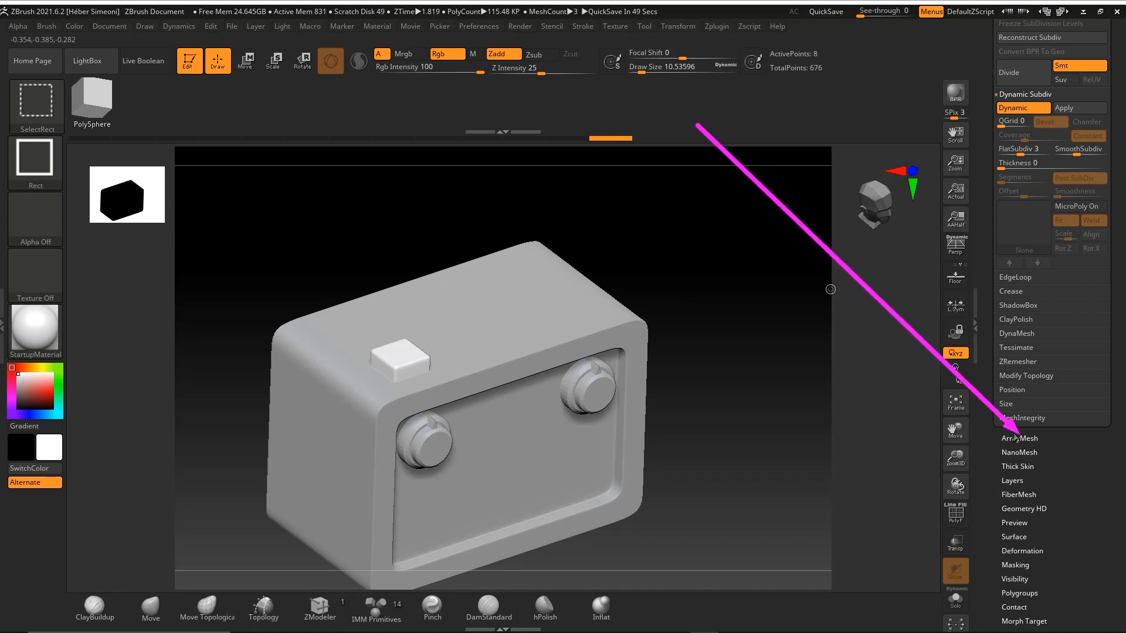
# Turn on Array Mesh for the rounded cube in the ArrayMesh settings
pyautogui.click(1048, 438)
pyautogui.moveTo(1049, 436); pyautogui.dragTo(1049, 611)
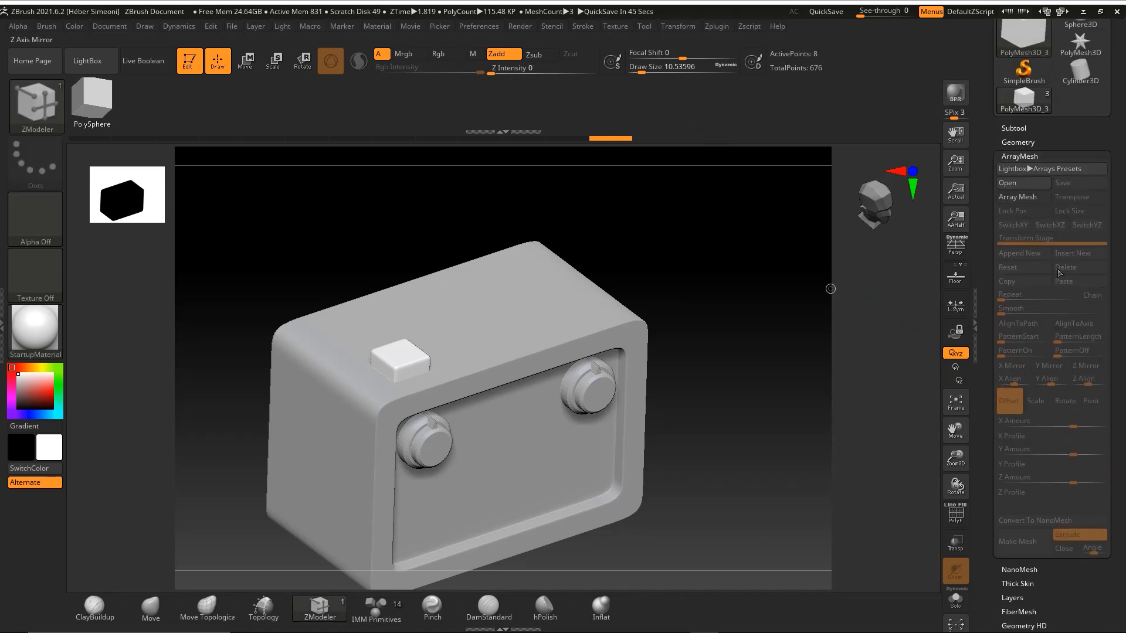
pyautogui.hotkey('ctrl', 'shift')
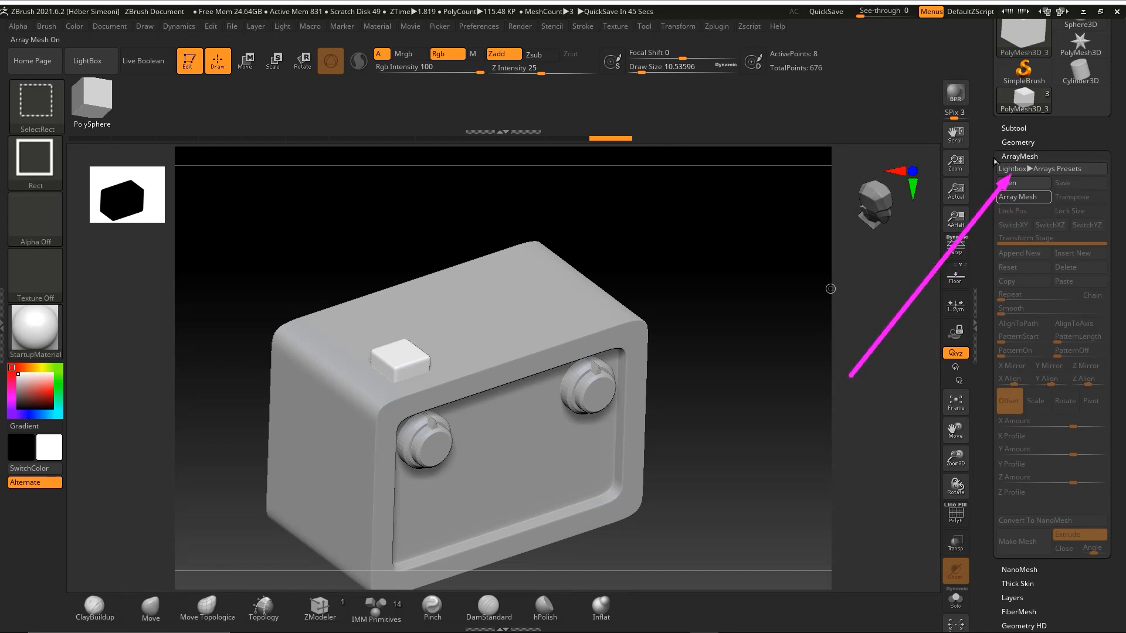
pyautogui.click(1024, 198)
pyautogui.click(1024, 198)
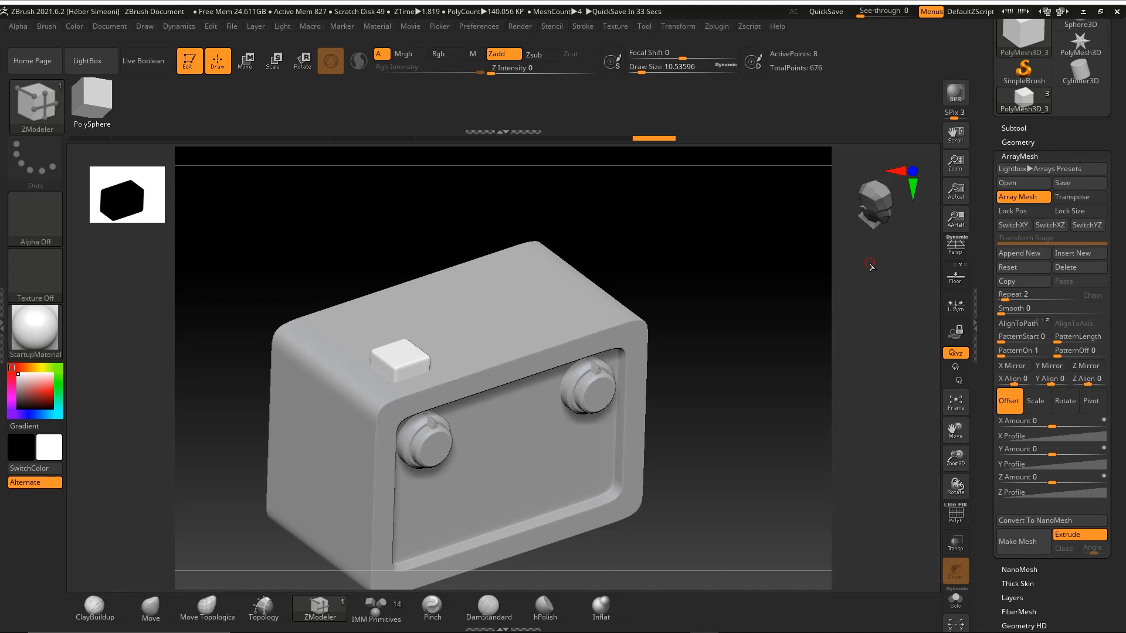
pyautogui.hotkey('ctrl', 'shift')
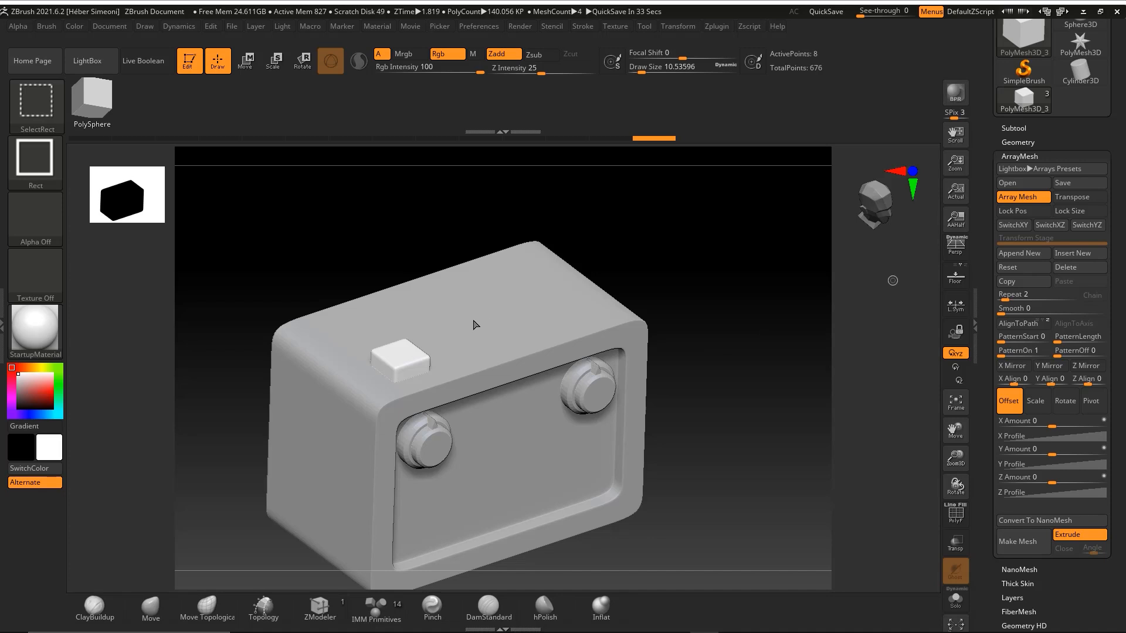
pyautogui.moveTo(347, 373); pyautogui.dragTo(593, 276)
pyautogui.moveTo(340, 370); pyautogui.dragTo(627, 272)
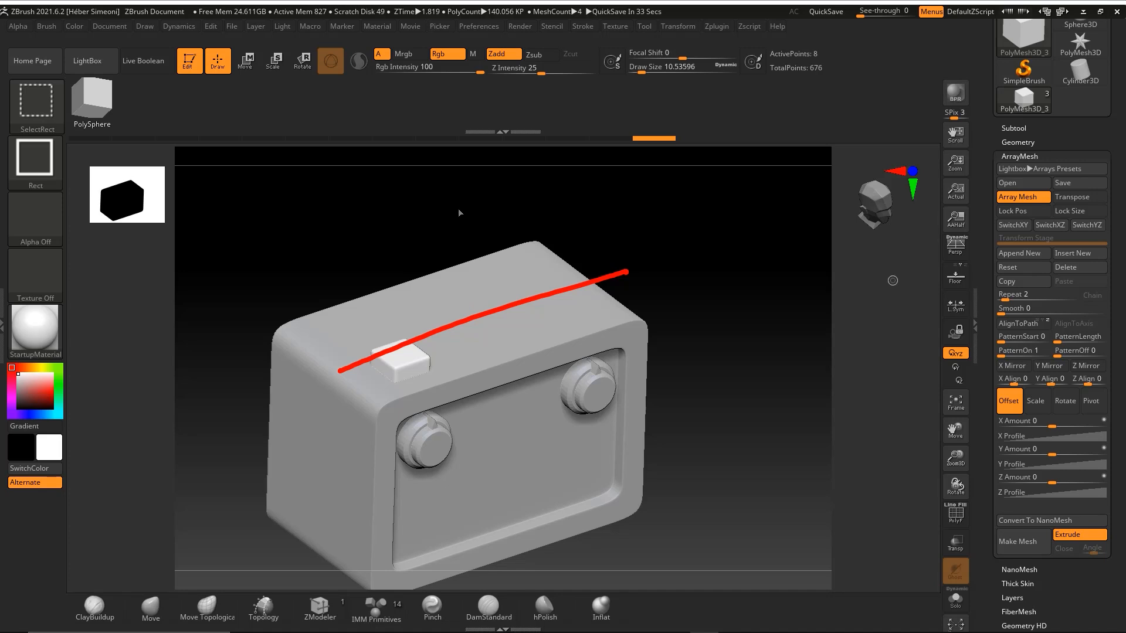
pyautogui.moveTo(457, 174); pyautogui.dragTo(470, 363)
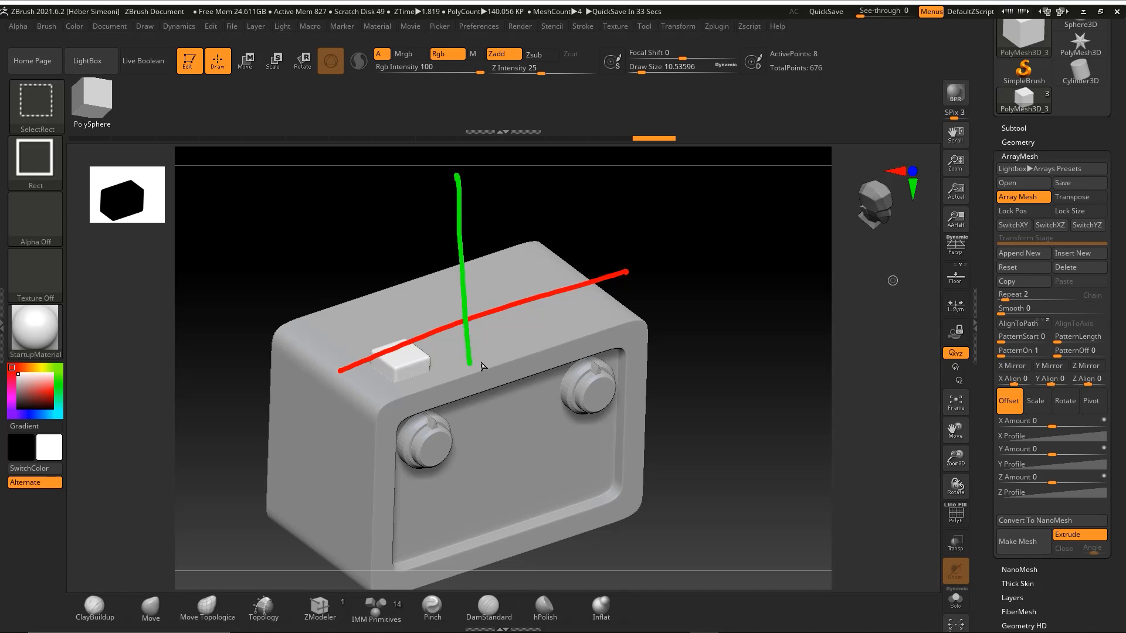
pyautogui.moveTo(467, 322); pyautogui.dragTo(284, 226)
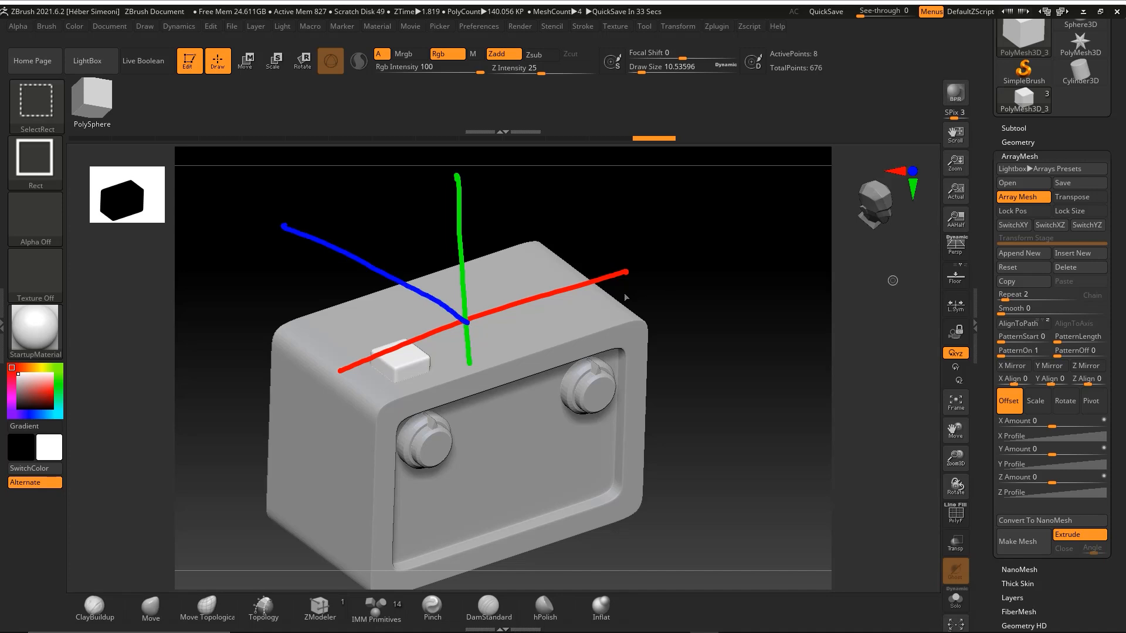
# Set the cube array's X Amount offset to 1.72136
pyautogui.moveTo(285, 268)
pyautogui.mouseDown()
pyautogui.moveTo(365, 363)
pyautogui.moveTo(545, 287)
pyautogui.moveTo(516, 311)
pyautogui.moveTo(367, 358)
pyautogui.moveTo(549, 288)
pyautogui.moveTo(351, 347)
pyautogui.moveTo(623, 282)
pyautogui.moveTo(414, 322)
pyautogui.moveTo(896, 246)
pyautogui.moveTo(990, 419)
pyautogui.moveTo(979, 415)
pyautogui.moveTo(1085, 430)
pyautogui.moveTo(1074, 429)
pyautogui.mouseUp()
pyautogui.press('Escape')
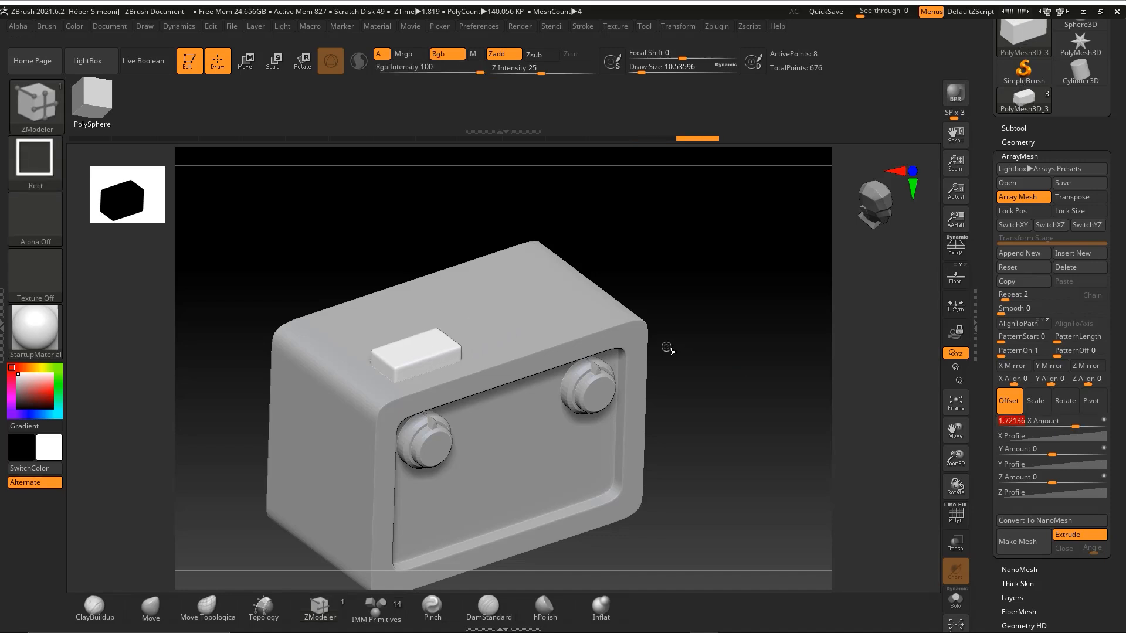
pyautogui.moveTo(796, 400); pyautogui.dragTo(1007, 297)
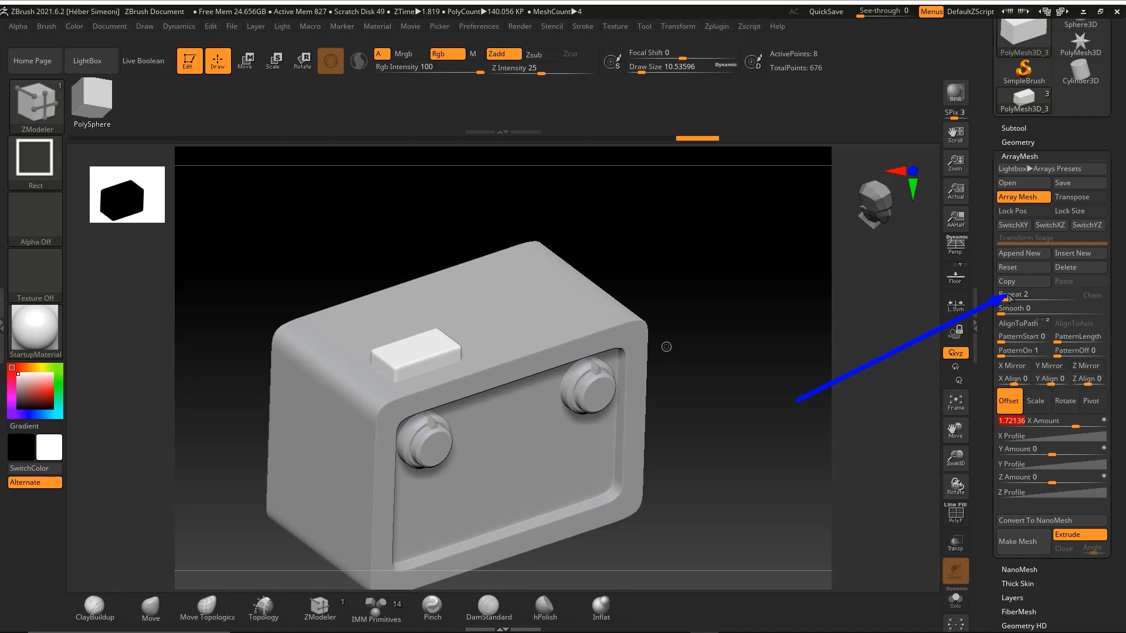
pyautogui.press('Escape')
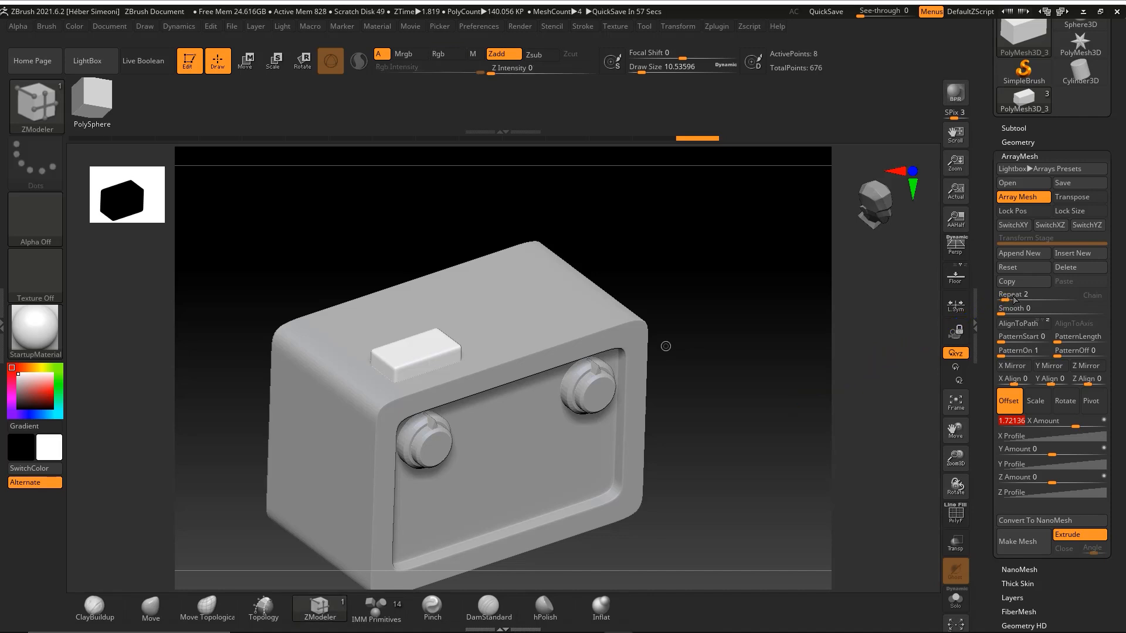
# Set the cube array's Repeat to 5 and its X Amount to 5.61286, spacing the buttons along the block's top
pyautogui.moveTo(1015, 301); pyautogui.dragTo(1019, 300)
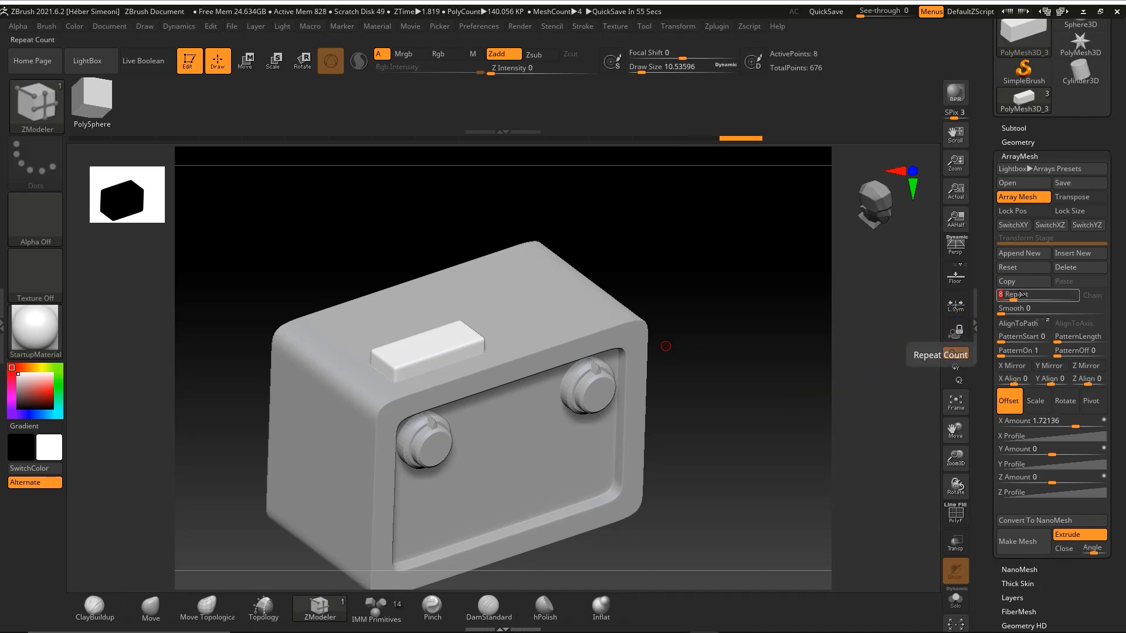
pyautogui.click(1016, 298)
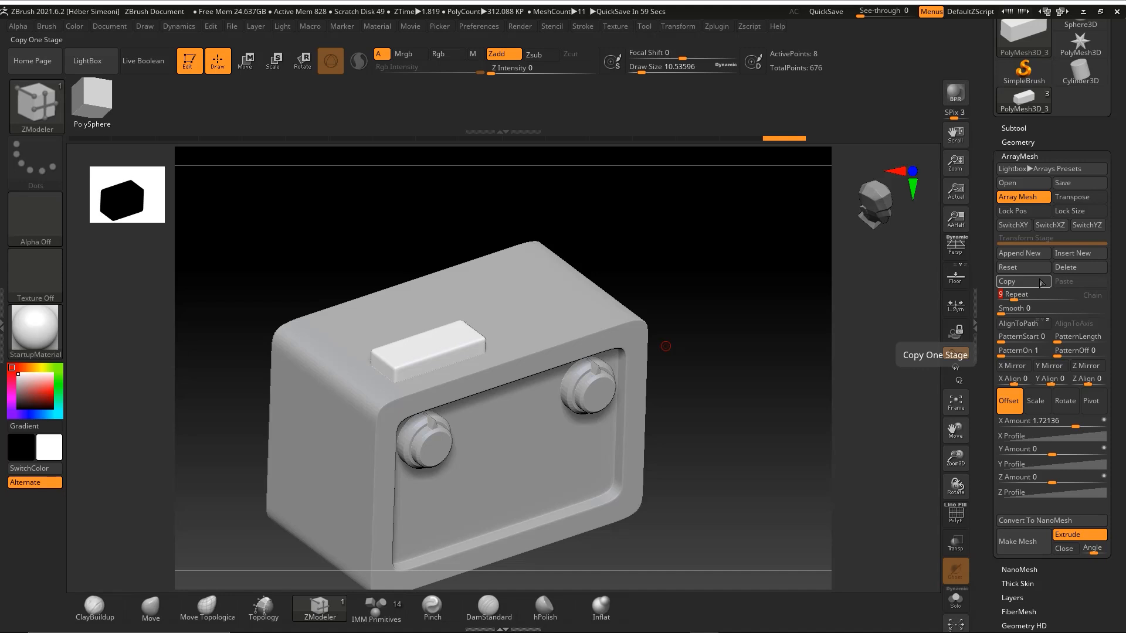
pyautogui.click(1017, 297)
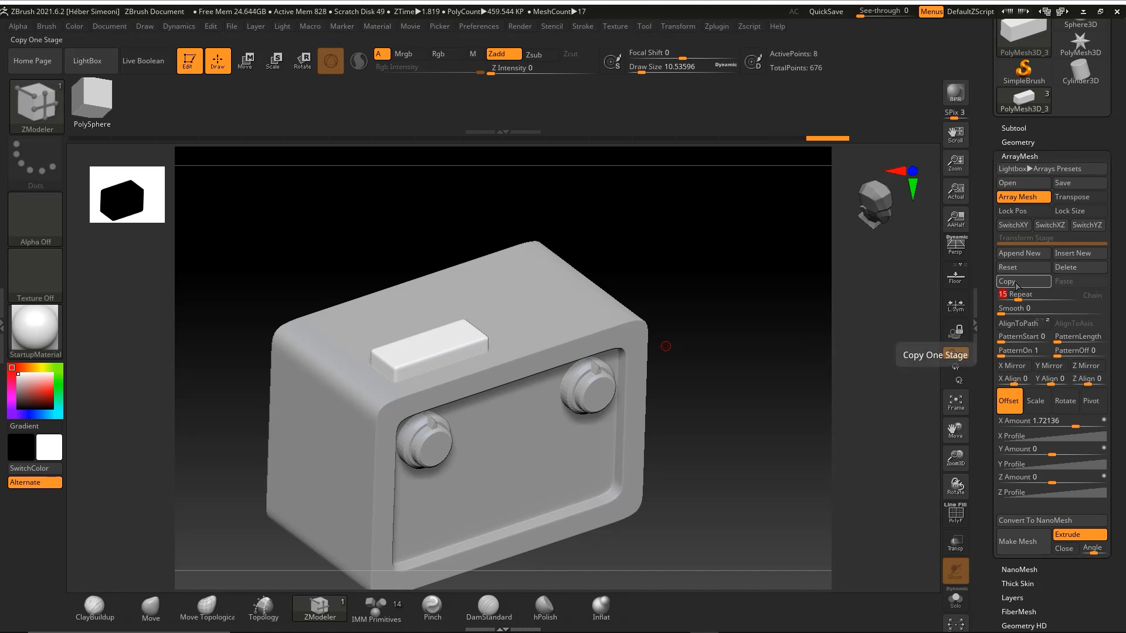
pyautogui.write('5')
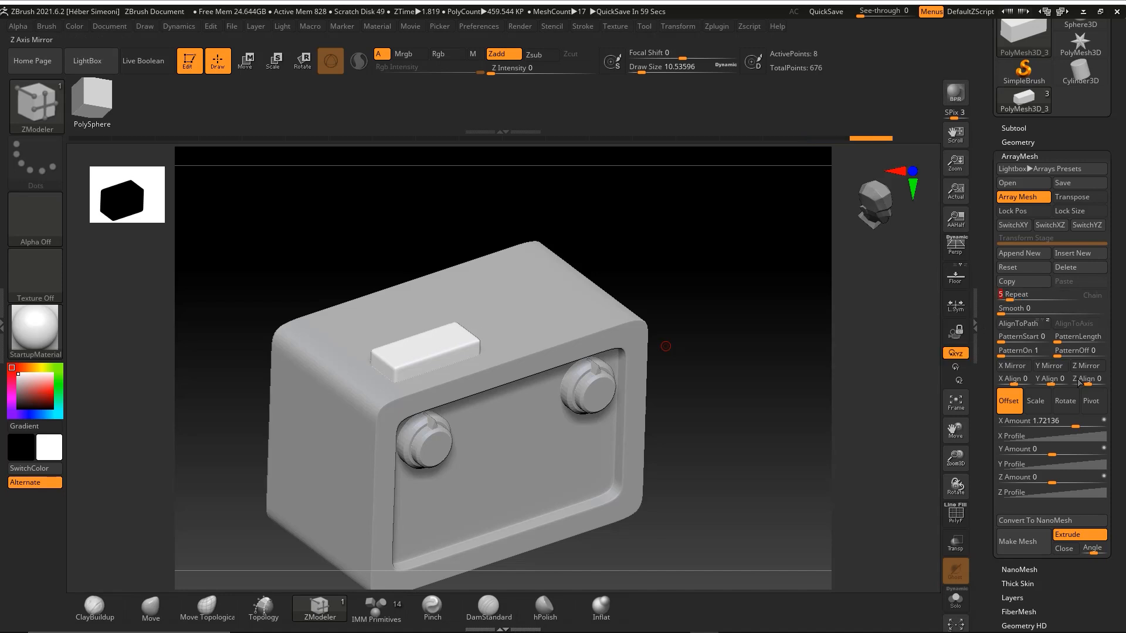
pyautogui.moveTo(1076, 427); pyautogui.dragTo(1083, 427)
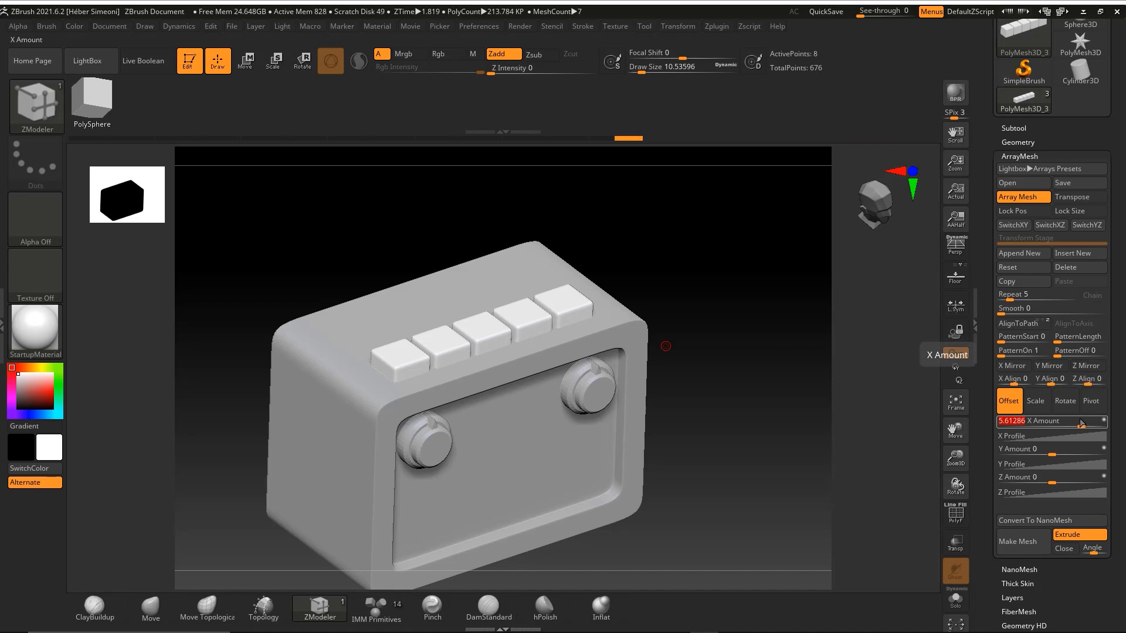
# Try X Amount offsets of 5.6 and 5 for the button array
pyautogui.moveTo(1070, 301); pyautogui.dragTo(1015, 423)
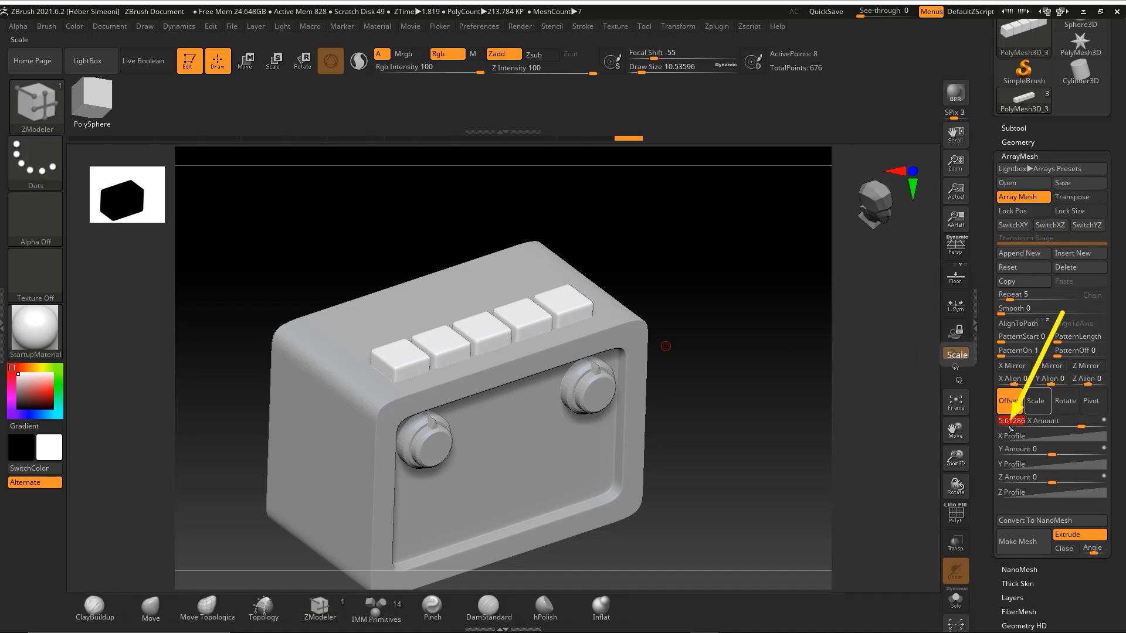
pyautogui.moveTo(1010, 429); pyautogui.dragTo(1033, 430)
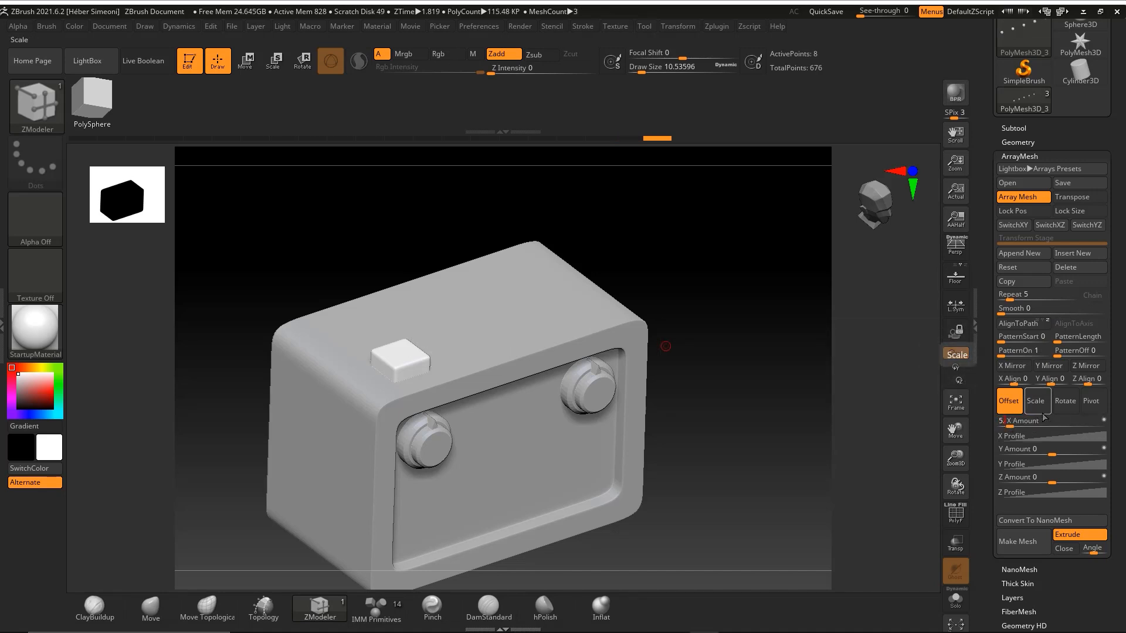
pyautogui.write('5.6')
pyautogui.press('Return')
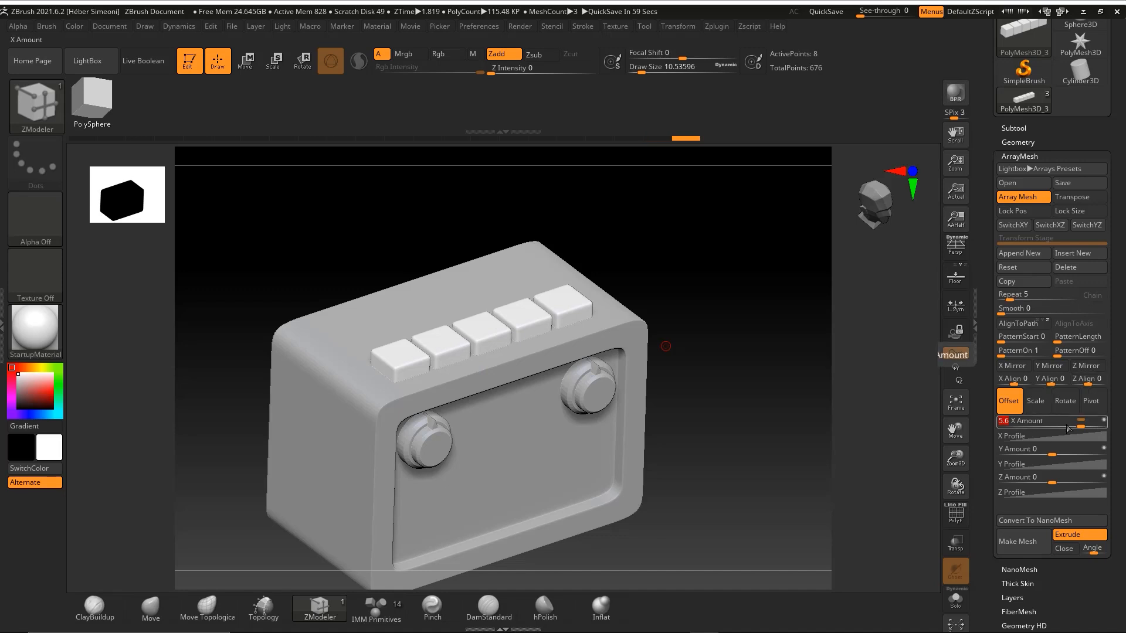
pyautogui.click(1014, 421)
pyautogui.write('5')
pyautogui.press('Return')
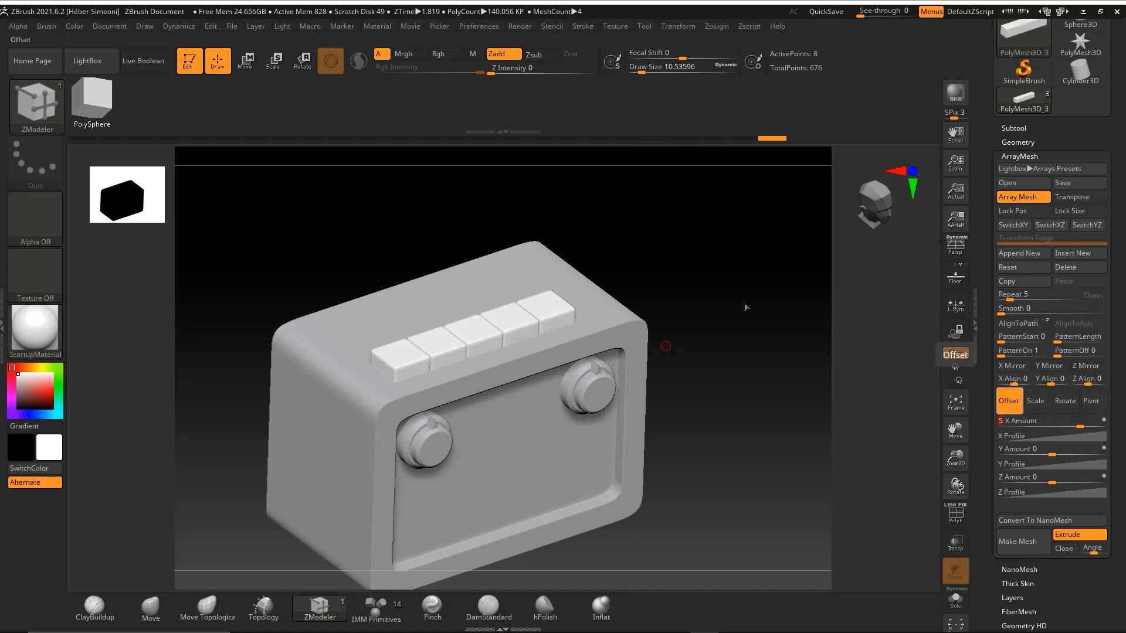
# Set the button array's X Amount offset to 5.3, leaving narrow gaps between the buttons
pyautogui.moveTo(745, 306); pyautogui.dragTo(913, 366)
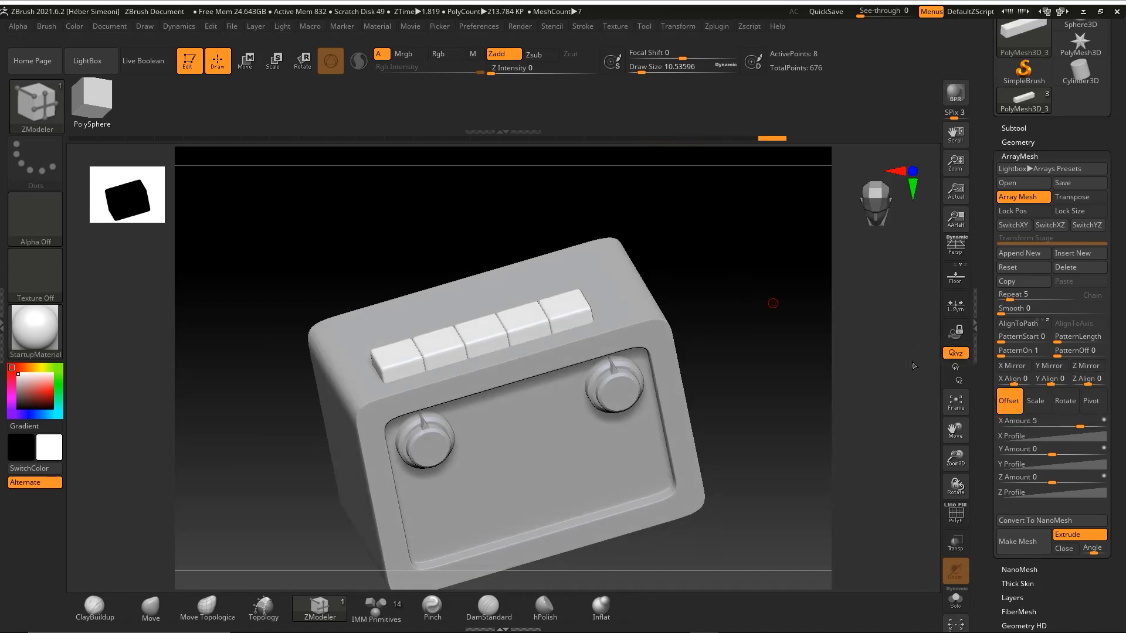
pyautogui.click(1020, 420)
pyautogui.write('5.3')
pyautogui.press('Return')
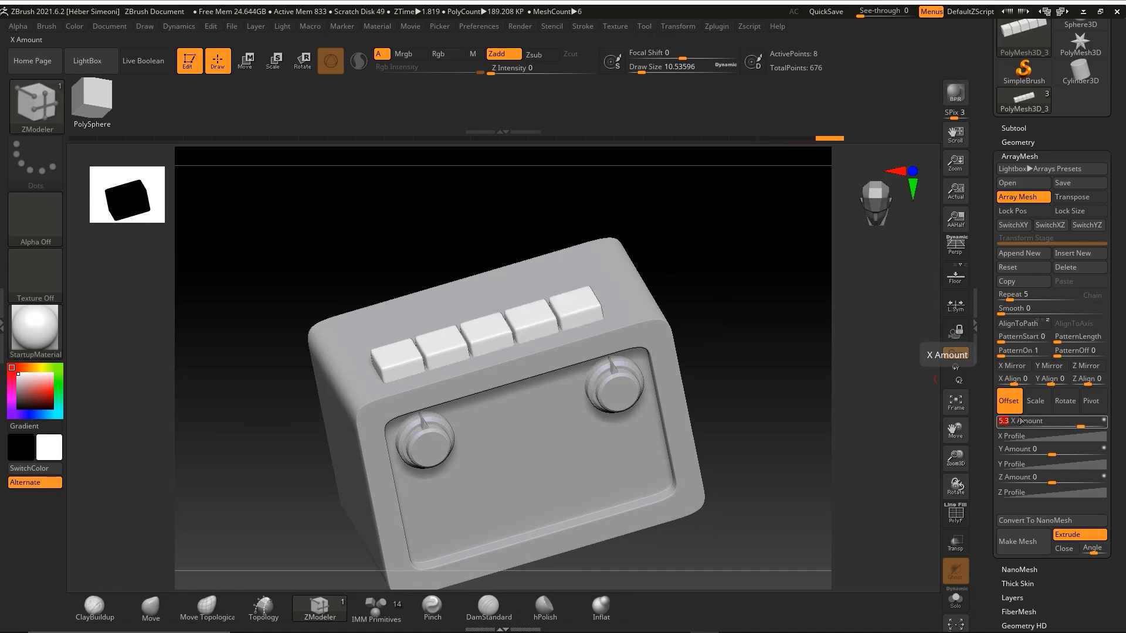
pyautogui.keyDown('shift'); pyautogui.moveTo(724, 271); pyautogui.dragTo(757, 345); pyautogui.keyUp('shift')
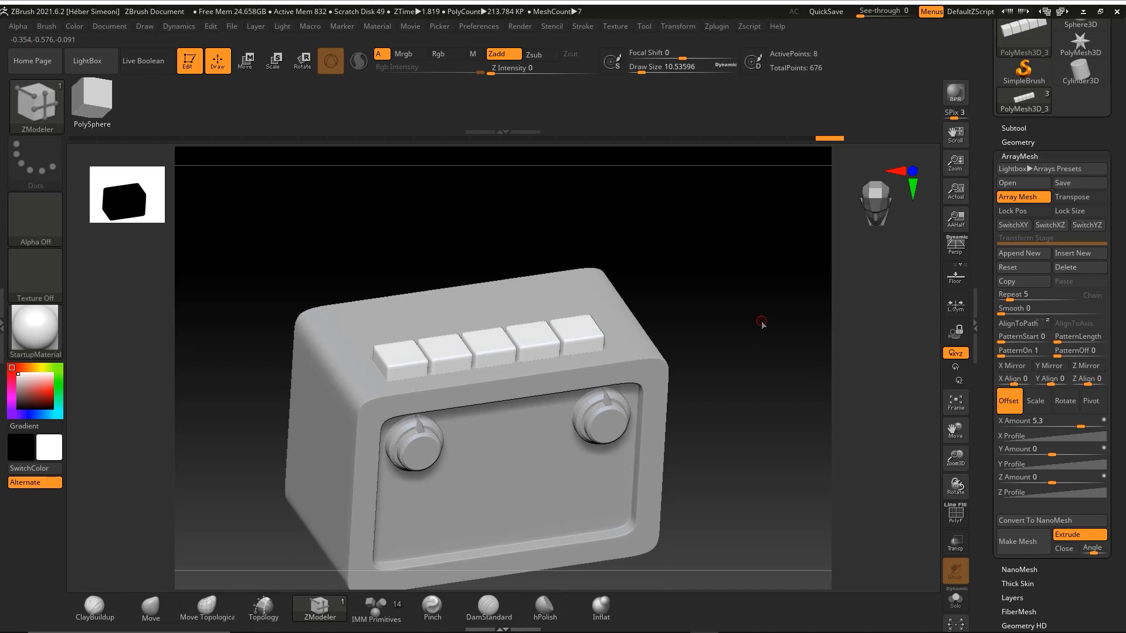
# Convert the five-button array into real geometry with Make Mesh and show the subtool list
pyautogui.hotkey('ctrl', 'shift')
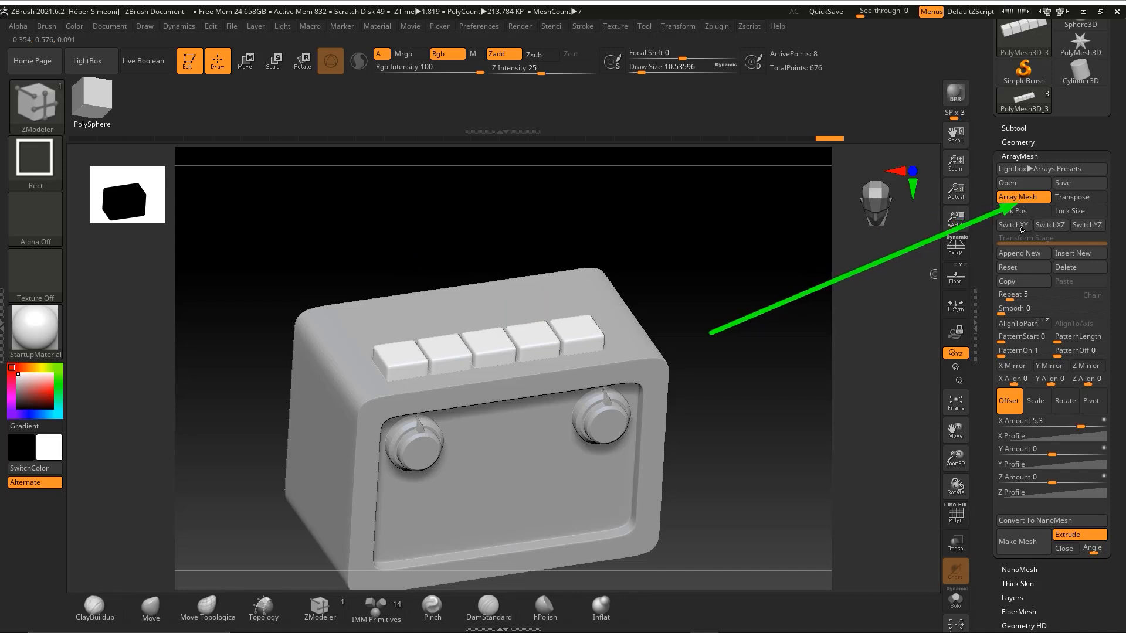
pyautogui.click(1025, 545)
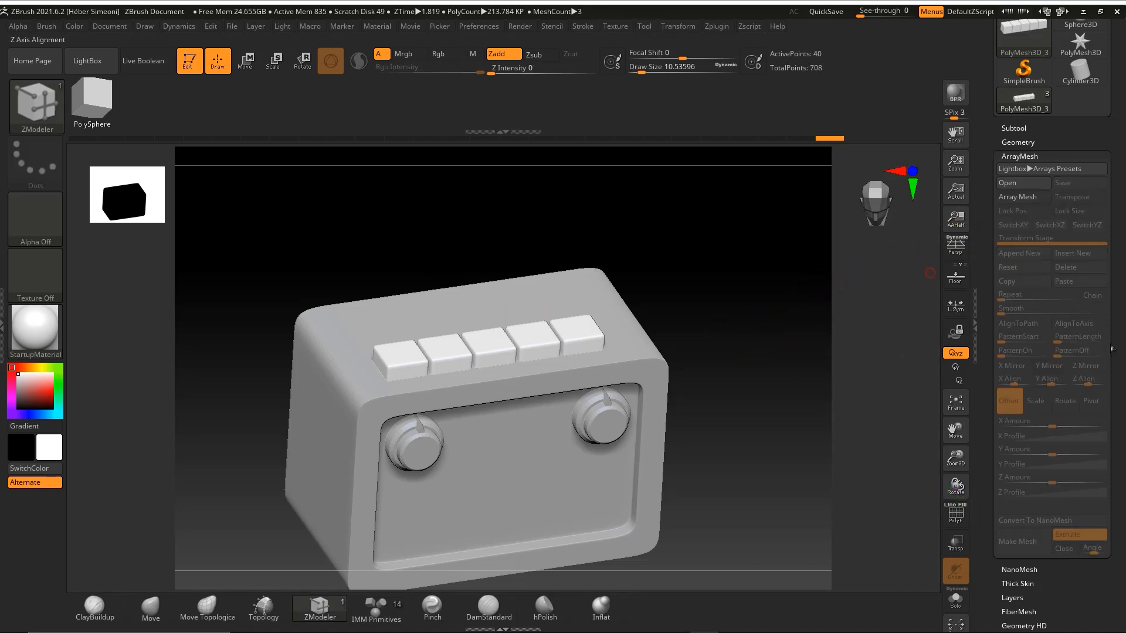
pyautogui.click(1013, 277)
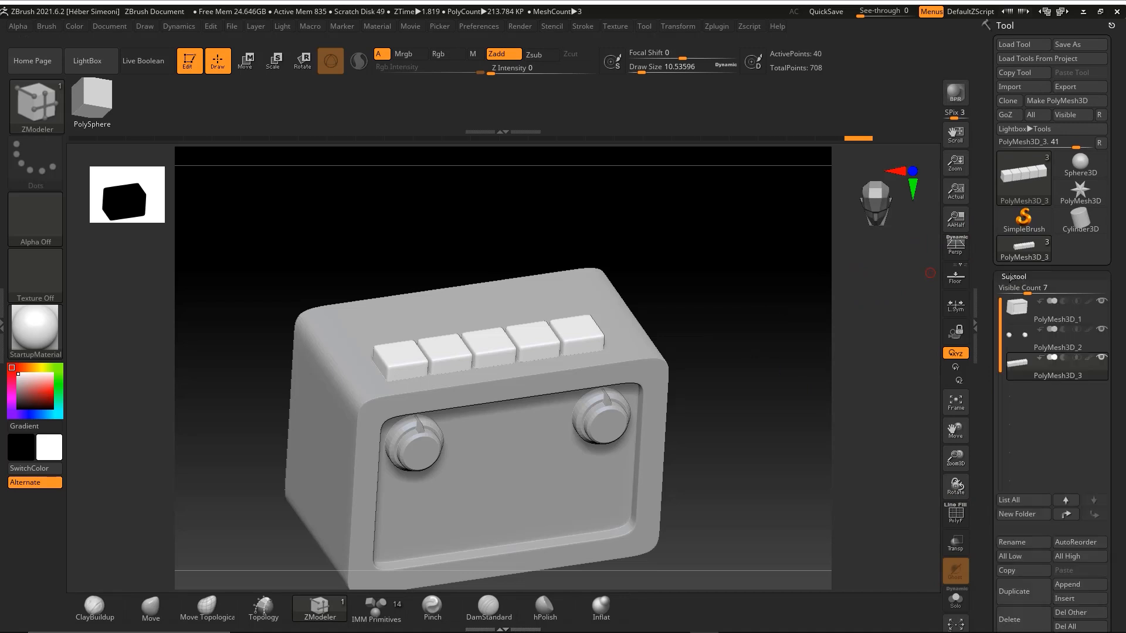
# Check the button row's centering on the block from the front and inspect where its transform gizmo sits
pyautogui.hotkey('ctrl', 'shift')
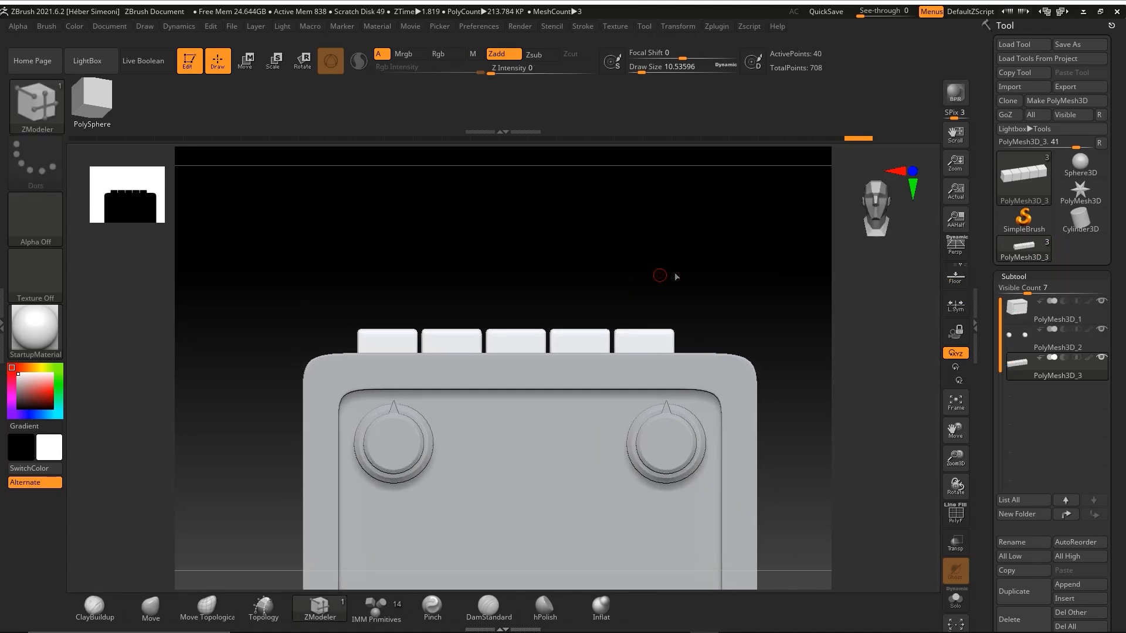
pyautogui.moveTo(1110, 290); pyautogui.dragTo(1110, 210)
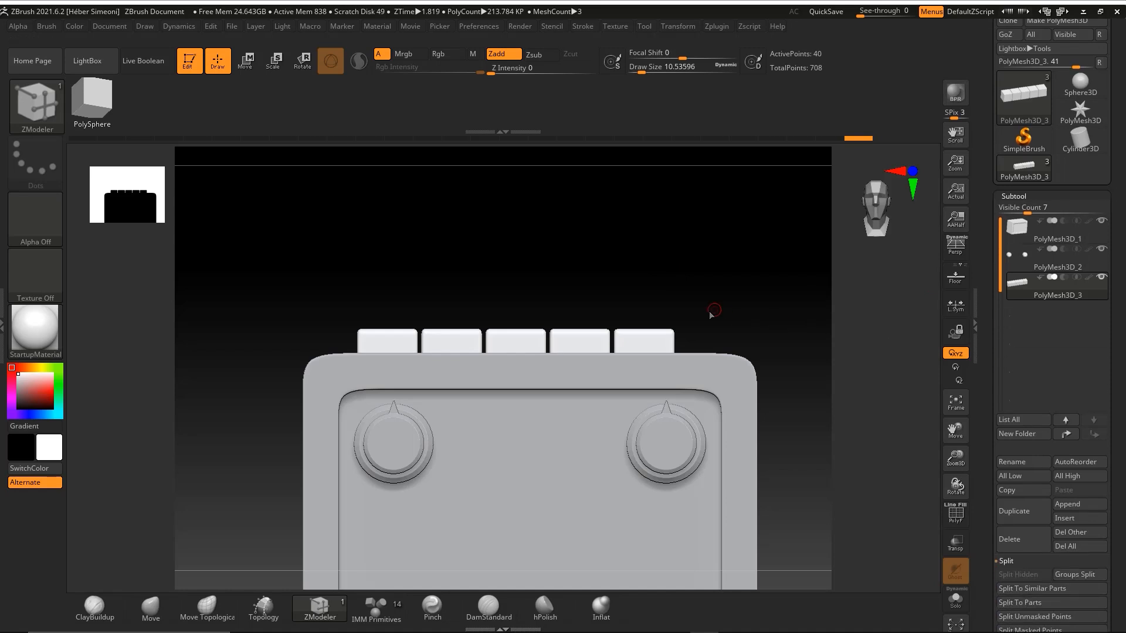
pyautogui.keyDown('alt'); pyautogui.moveTo(714, 310); pyautogui.dragTo(674, 249); pyautogui.keyUp('alt')
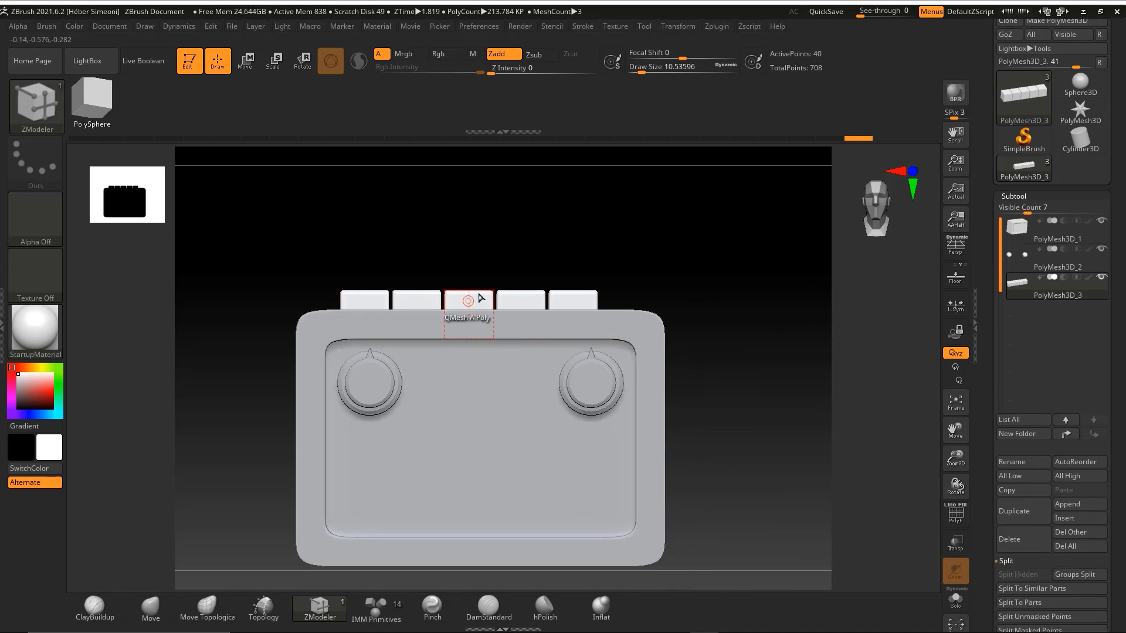
pyautogui.press('w')
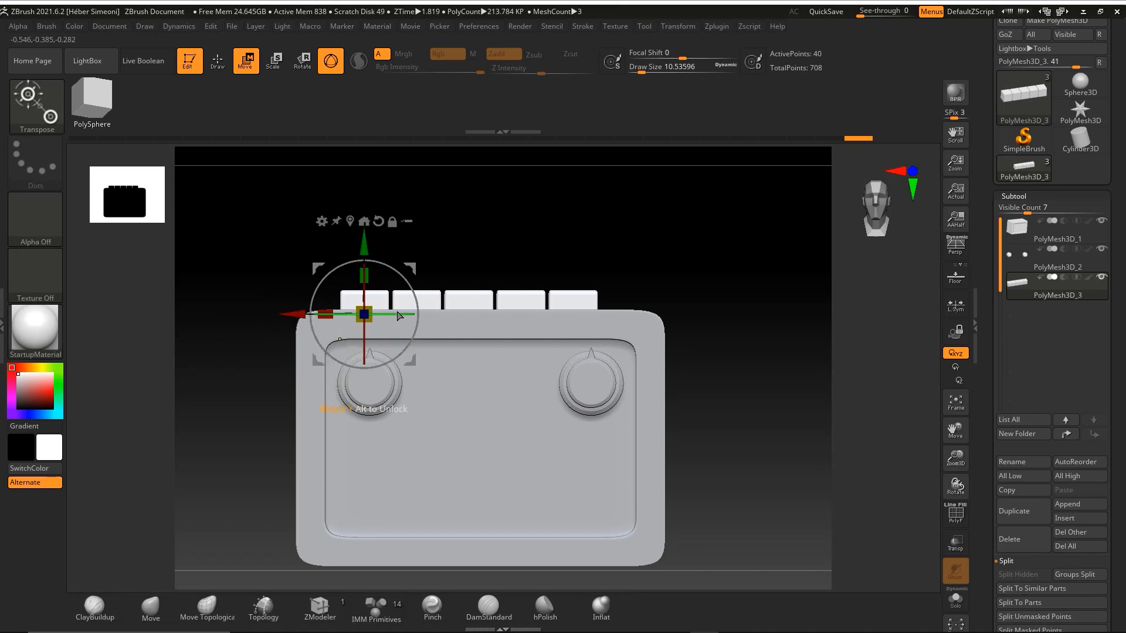
pyautogui.press('q')
pyautogui.press('ctrl')
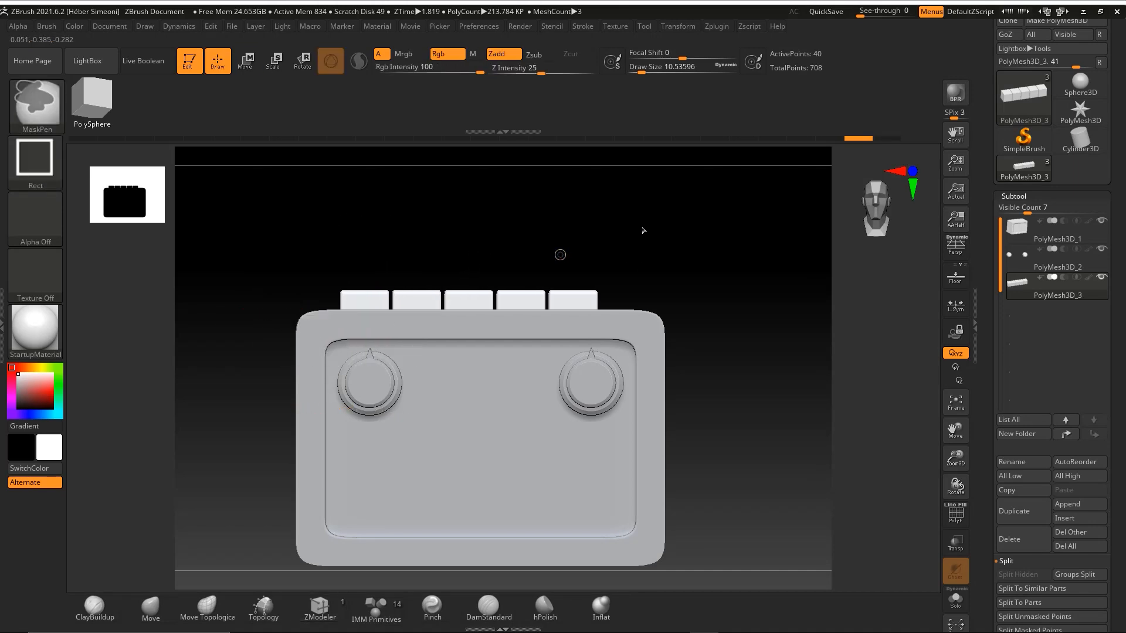
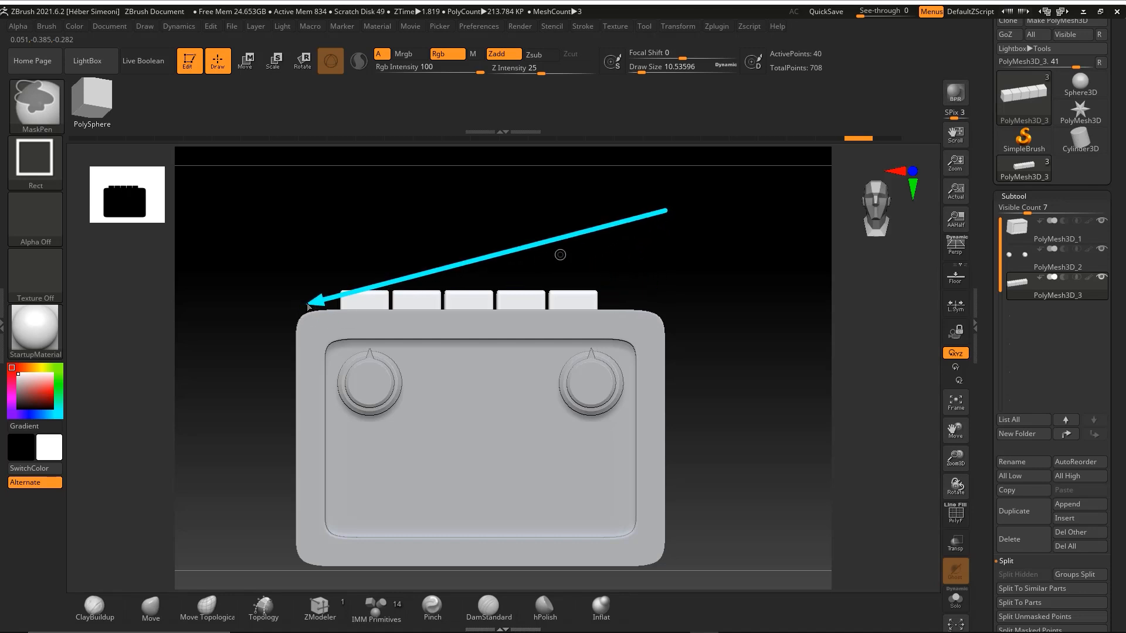
# Bring up the button row's Geometry Position values and change its X Position to -6.22909
pyautogui.moveTo(601, 172)
pyautogui.mouseDown()
pyautogui.moveTo(991, 271)
pyautogui.moveTo(1090, 353)
pyautogui.mouseUp()
pyautogui.scroll(-8, 1066, 241)
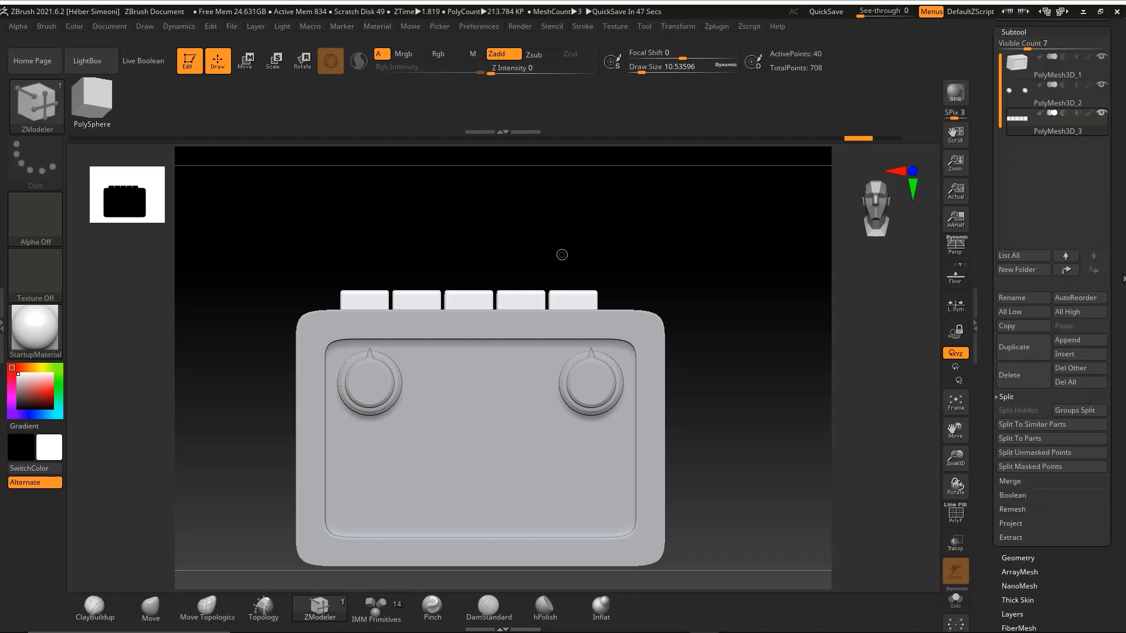
pyautogui.click(1014, 250)
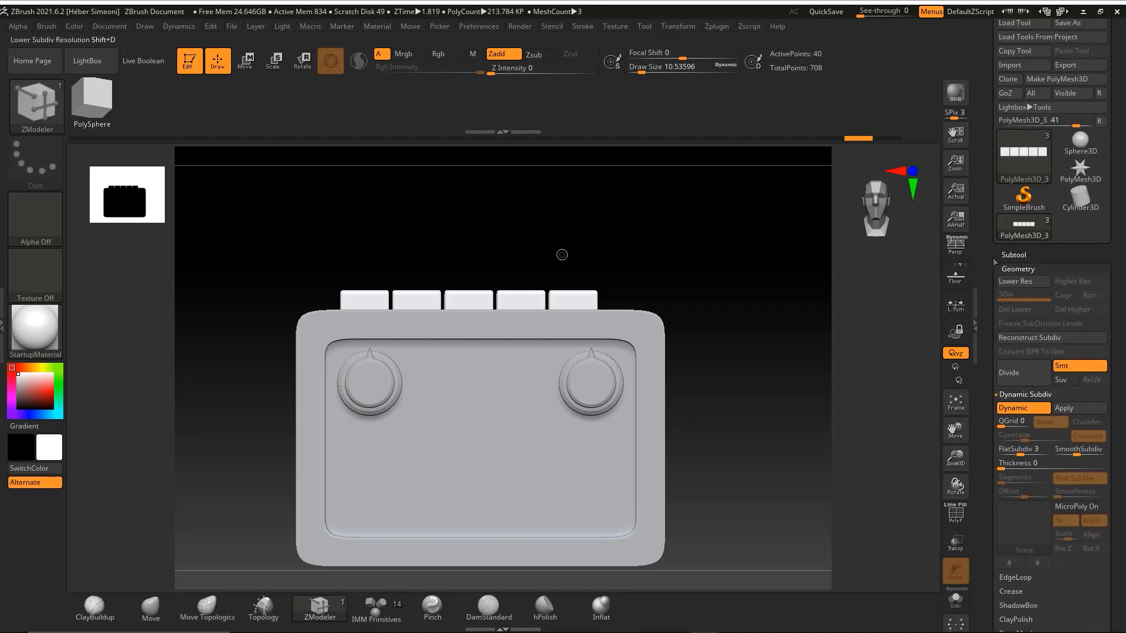
pyautogui.scroll(-1, 1056, 237)
pyautogui.moveTo(1056, 237); pyautogui.dragTo(1031, 36)
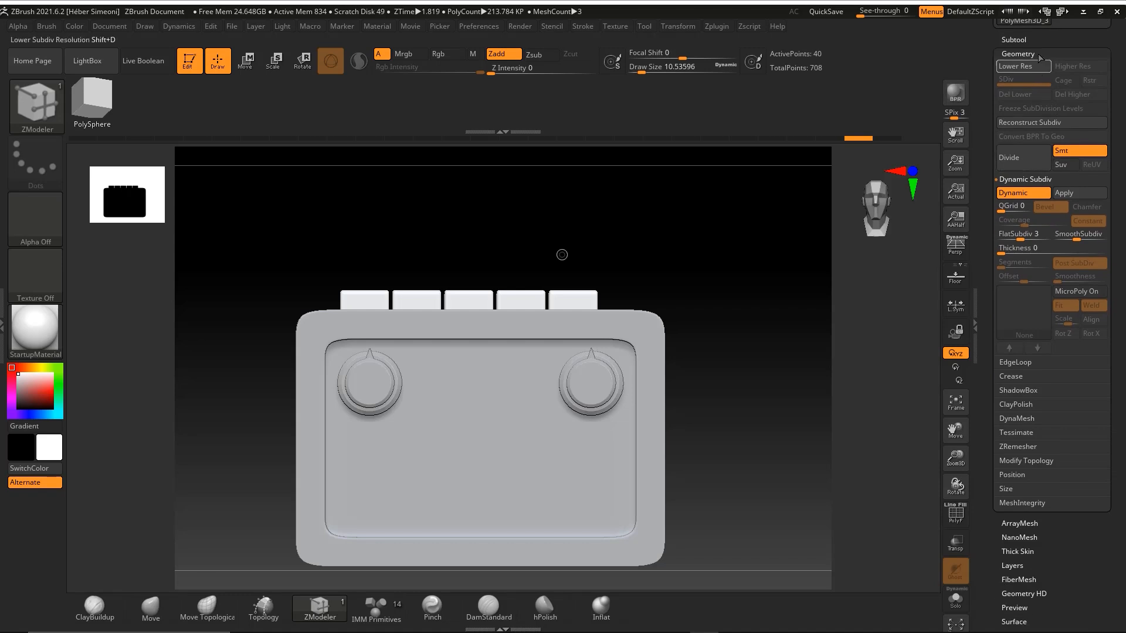
pyautogui.click(1010, 479)
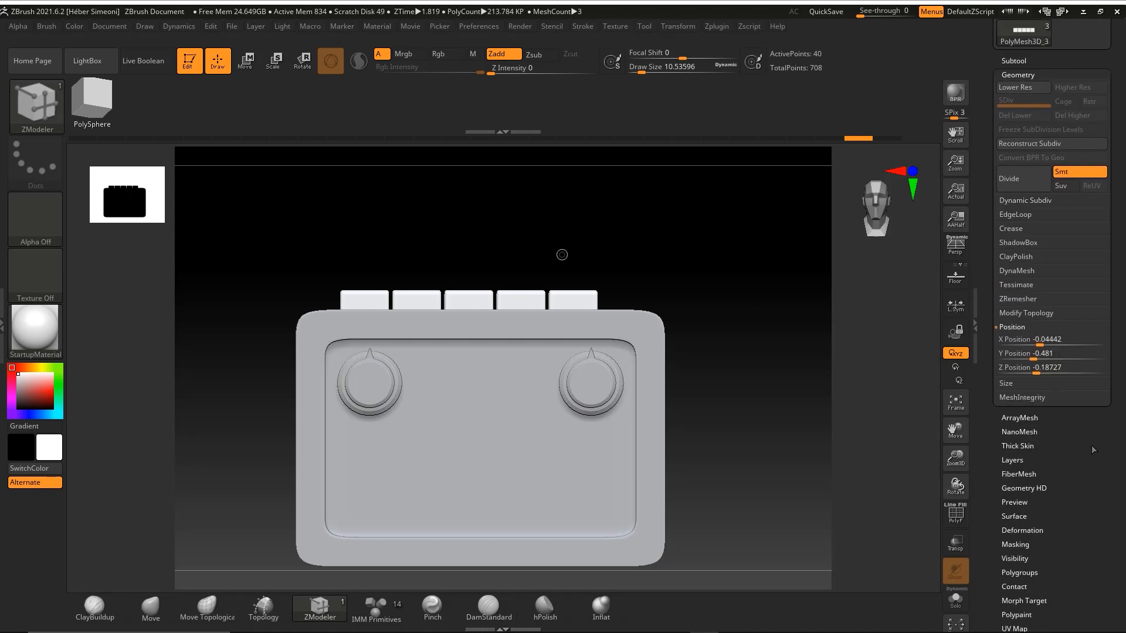
pyautogui.click(1015, 339)
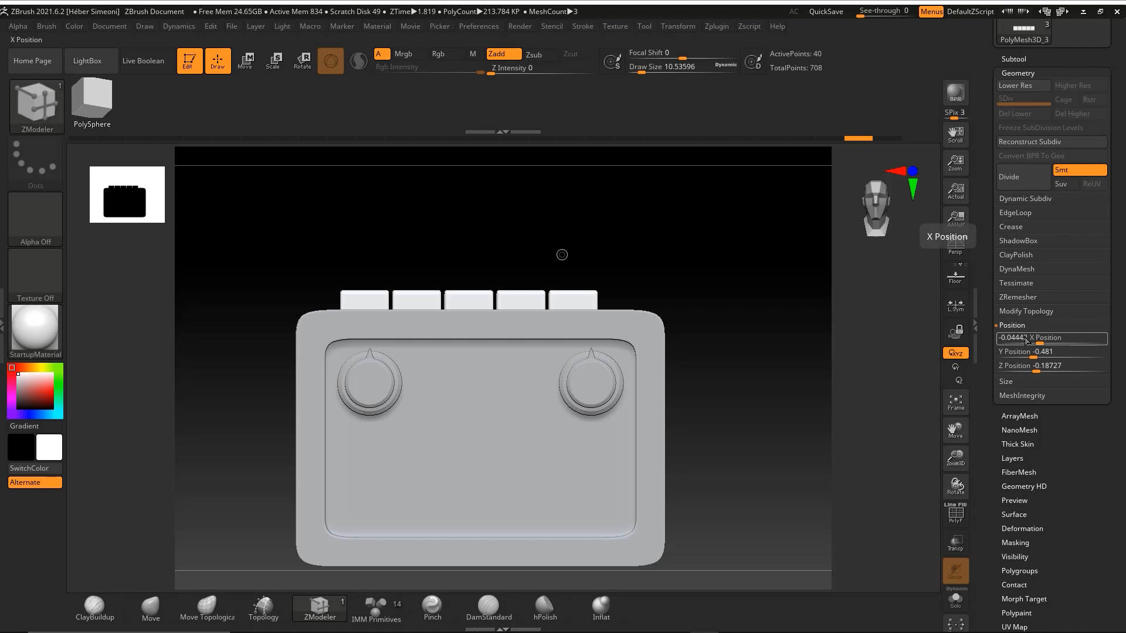
pyautogui.click(1024, 339)
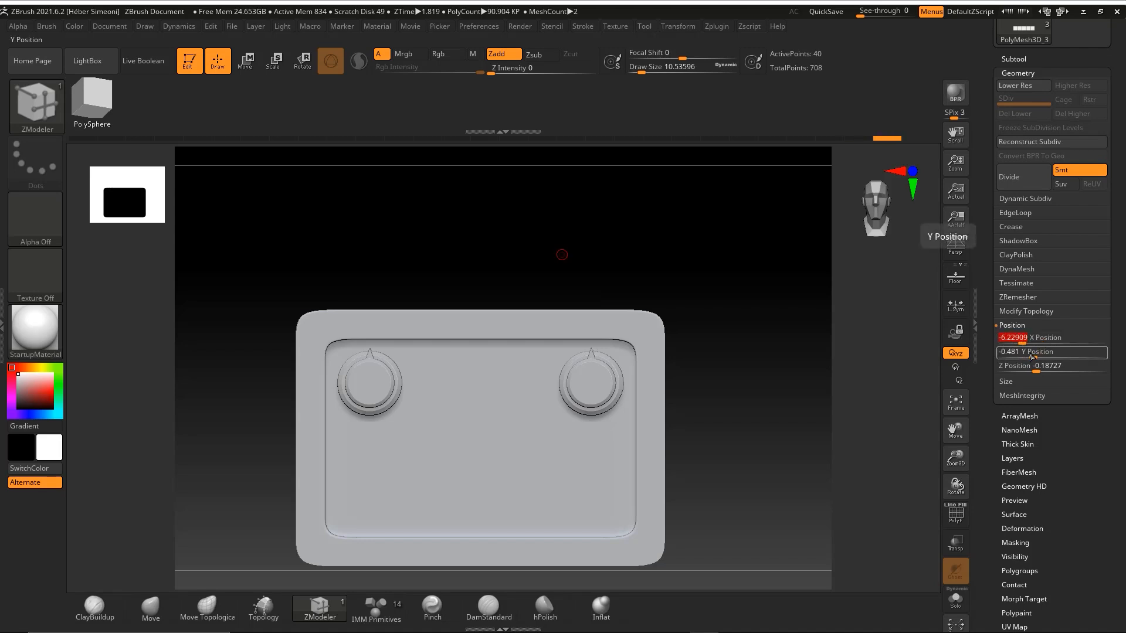
# Set the X position of the row of five push buttons to 0 to centre it on the radio body
pyautogui.press('Return')
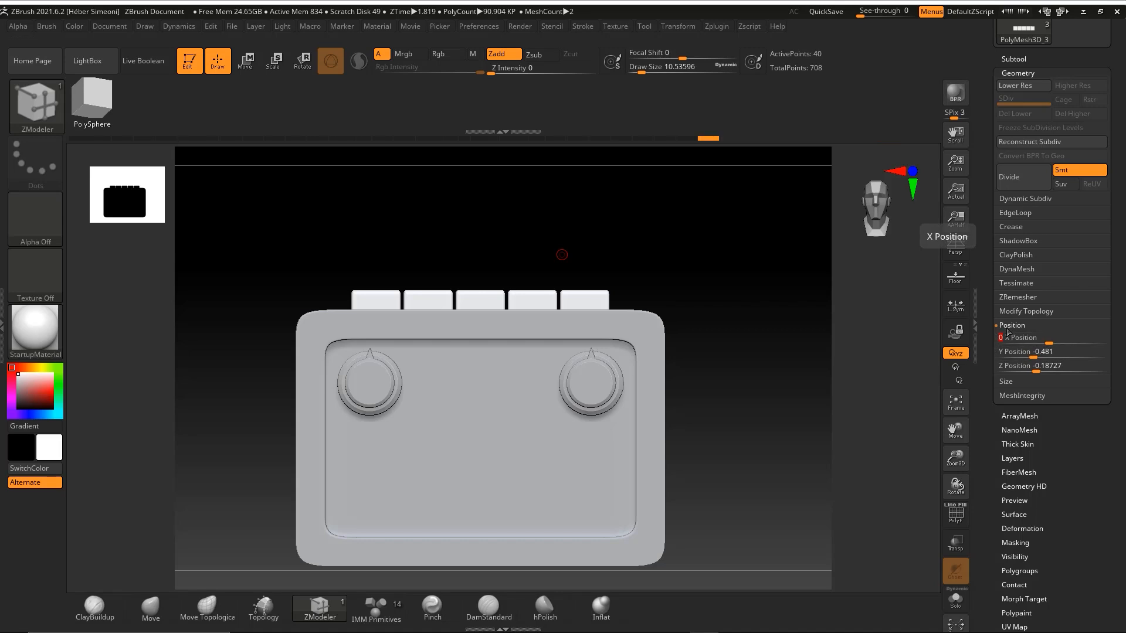
pyautogui.moveTo(727, 285)
pyautogui.mouseDown()
pyautogui.moveTo(729, 296)
pyautogui.moveTo(566, 233)
pyautogui.moveTo(578, 236)
pyautogui.mouseUp()
pyautogui.hotkey('ctrl', 'shift')
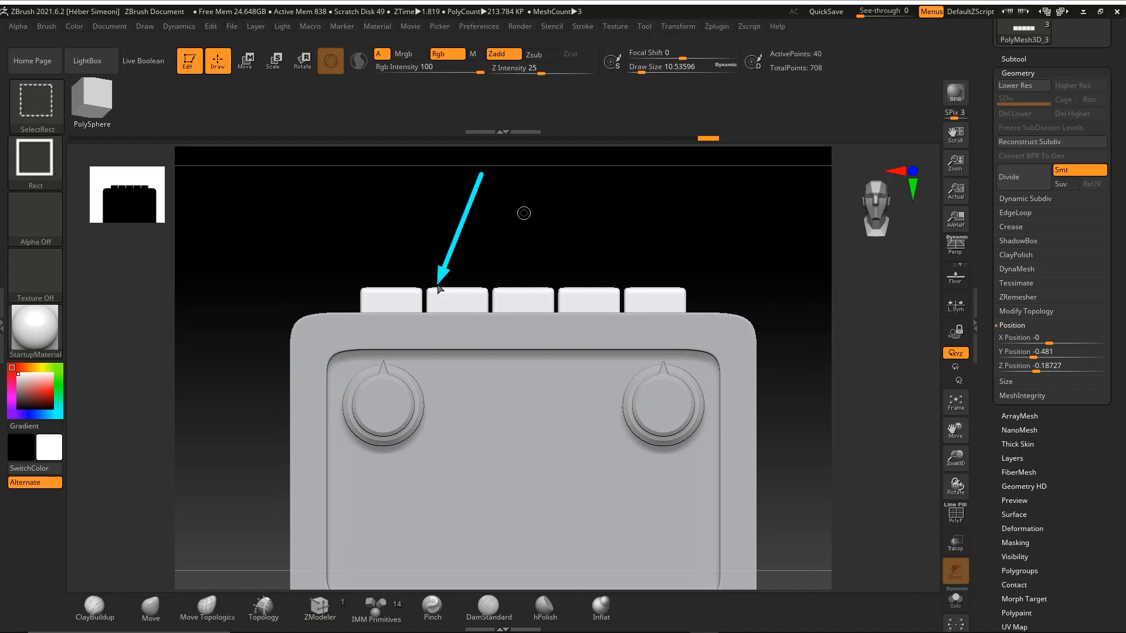
pyautogui.keyDown('ctrl'); pyautogui.keyDown('shift'); pyautogui.moveTo(464, 374); pyautogui.dragTo(439, 227); pyautogui.keyUp('shift'); pyautogui.keyUp('ctrl')
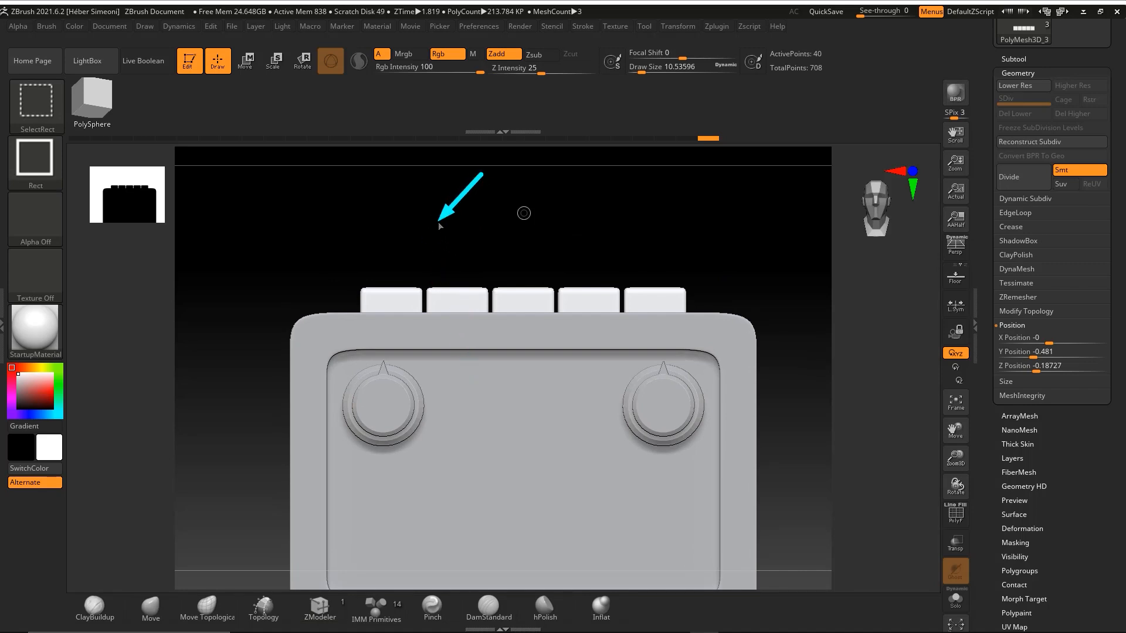
pyautogui.press('Escape')
# Mask every push button except the second from the left and switch to the Move gizmo
pyautogui.moveTo(512, 231); pyautogui.dragTo(571, 276)
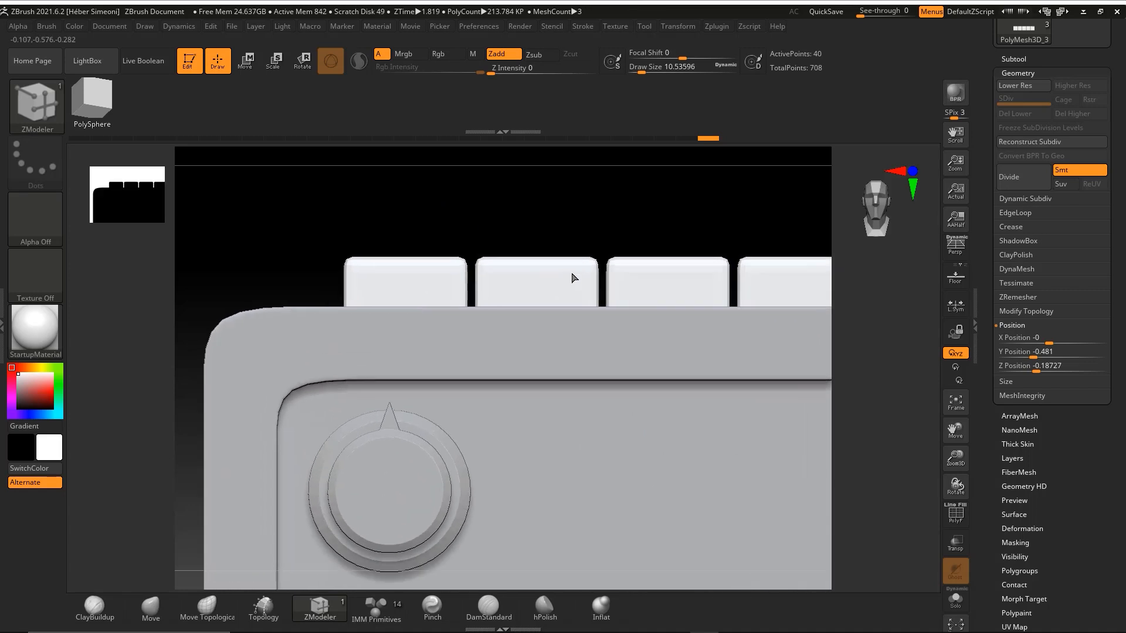
pyautogui.keyDown('alt'); pyautogui.moveTo(564, 231); pyautogui.dragTo(494, 257); pyautogui.keyUp('alt')
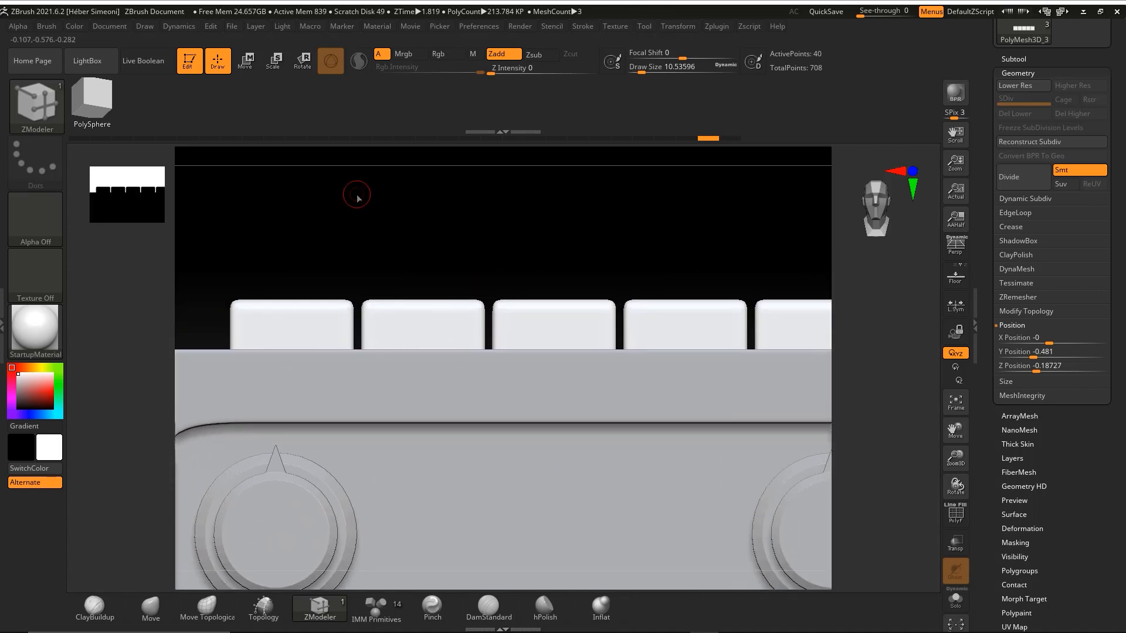
pyautogui.press('ctrl')
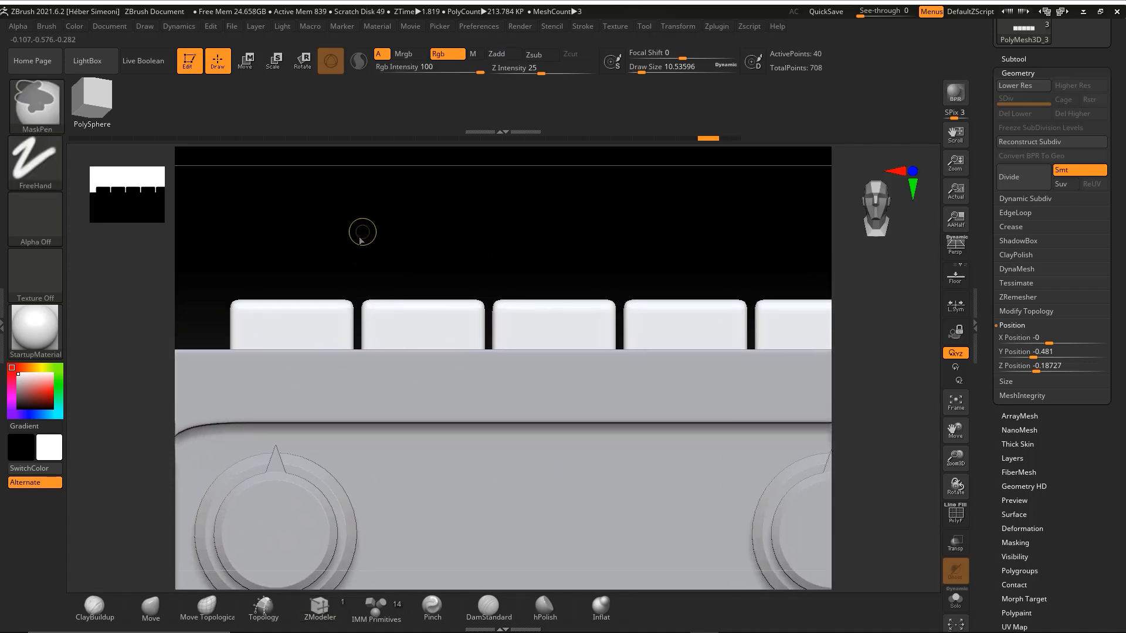
pyautogui.moveTo(356, 231)
pyautogui.keyDown('ctrl'); pyautogui.mouseDown()
pyautogui.moveTo(403, 326)
pyautogui.moveTo(486, 444)
pyautogui.moveTo(493, 478)
pyautogui.mouseUp(); pyautogui.keyUp('ctrl')
pyautogui.keyDown('ctrl'); pyautogui.moveTo(489, 264); pyautogui.dragTo(485, 256); pyautogui.keyUp('ctrl')
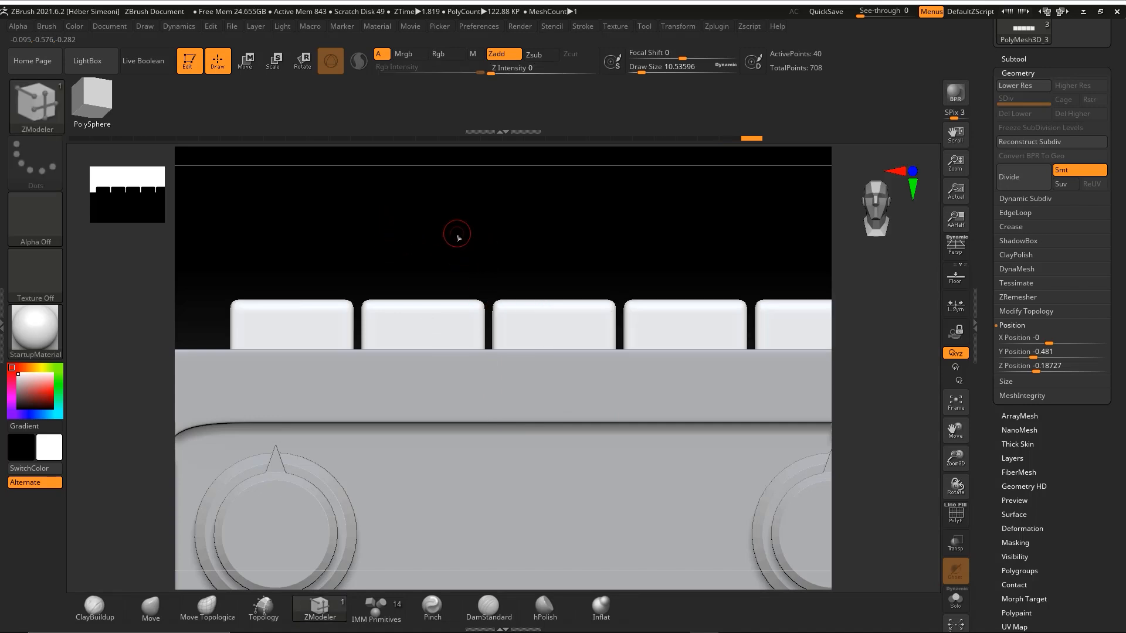
pyautogui.moveTo(355, 202)
pyautogui.keyDown('ctrl'); pyautogui.mouseDown()
pyautogui.moveTo(508, 335)
pyautogui.moveTo(512, 427)
pyautogui.moveTo(491, 445)
pyautogui.mouseUp(); pyautogui.keyUp('ctrl')
pyautogui.moveTo(521, 264)
pyautogui.keyDown('alt'); pyautogui.mouseDown()
pyautogui.moveTo(519, 246)
pyautogui.moveTo(495, 250)
pyautogui.mouseUp(); pyautogui.keyUp('alt')
pyautogui.press('w')
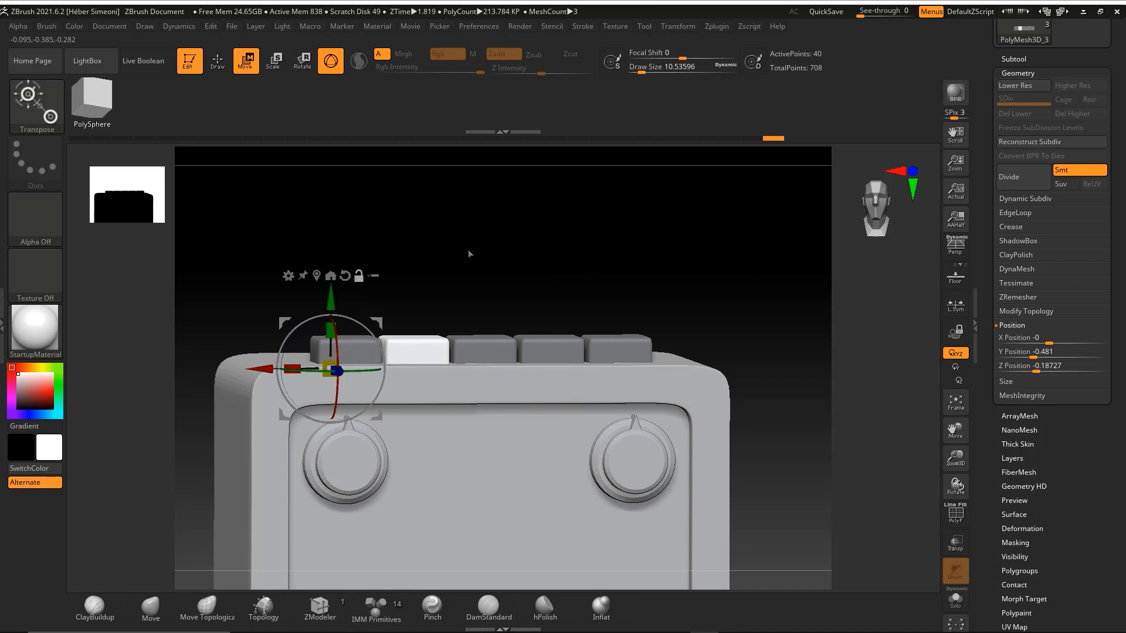
# Lower the unmasked second push button to a pressed-in height, clear the mask and return to Draw mode
pyautogui.press('ctrl')
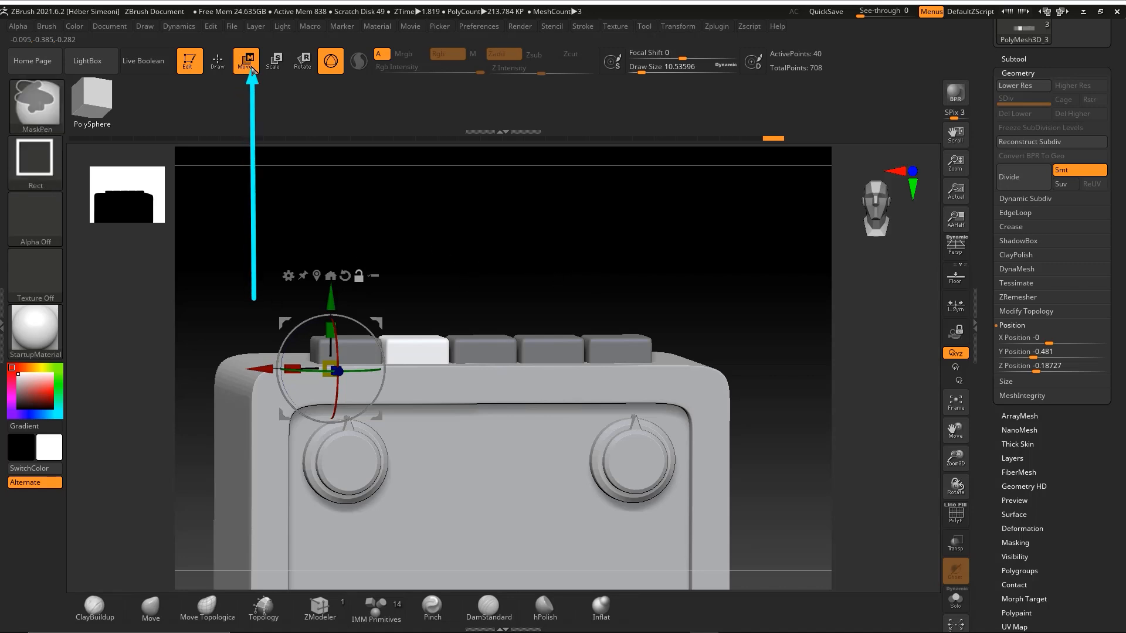
pyautogui.moveTo(332, 306); pyautogui.dragTo(332, 318)
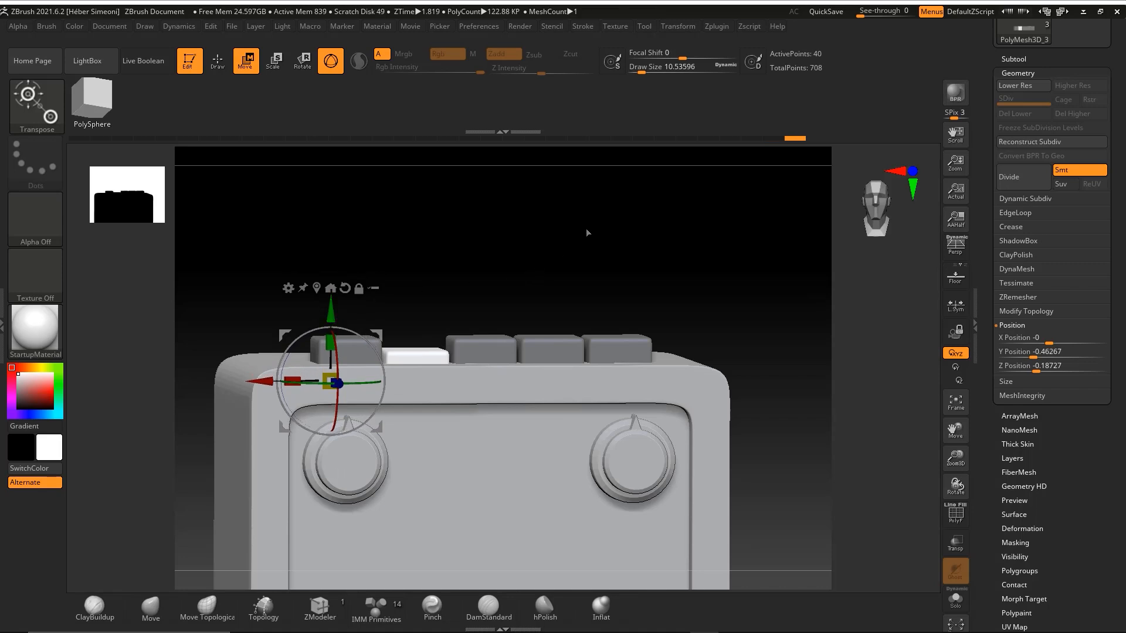
pyautogui.press('ctrl')
pyautogui.moveTo(541, 198)
pyautogui.keyDown('ctrl'); pyautogui.mouseDown()
pyautogui.moveTo(686, 257)
pyautogui.moveTo(671, 248)
pyautogui.moveTo(618, 261)
pyautogui.moveTo(661, 246)
pyautogui.moveTo(663, 257)
pyautogui.mouseUp(); pyautogui.keyUp('ctrl')
pyautogui.press('q')
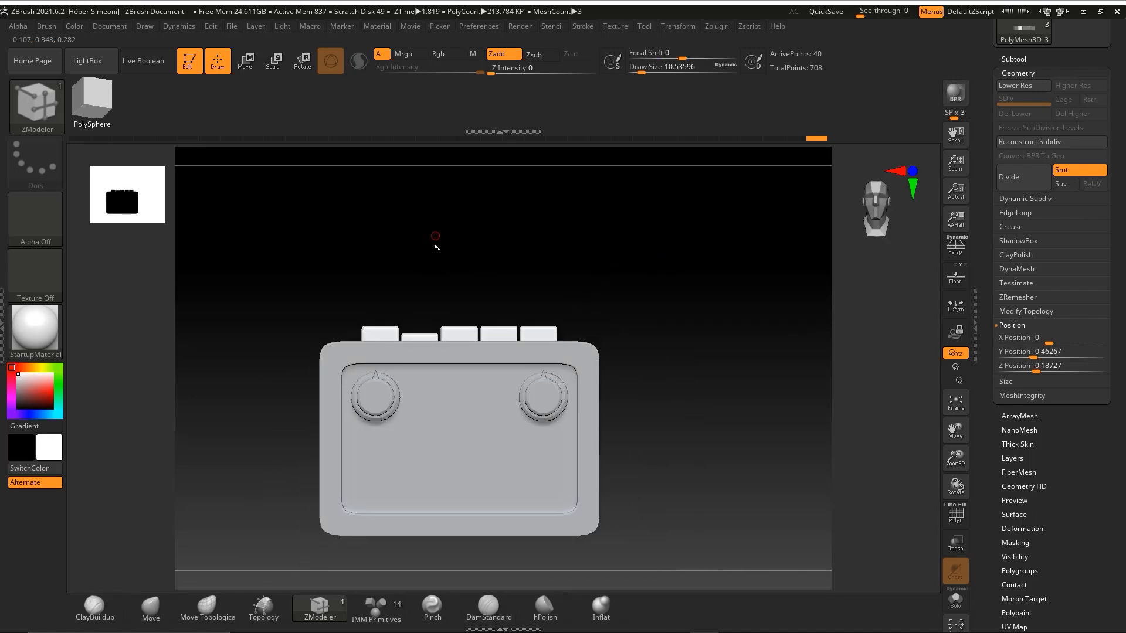
pyautogui.press('ctrl')
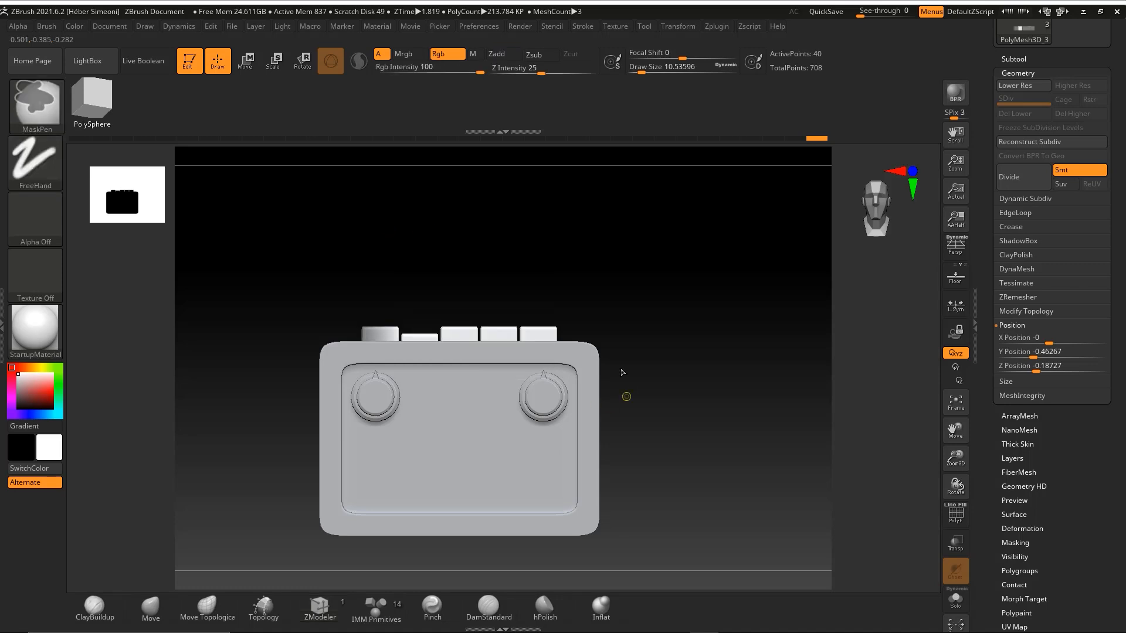
pyautogui.keyDown('ctrl'); pyautogui.moveTo(508, 276); pyautogui.dragTo(434, 426); pyautogui.keyUp('ctrl')
pyautogui.keyDown('ctrl'); pyautogui.moveTo(517, 243); pyautogui.dragTo(573, 286); pyautogui.keyUp('ctrl')
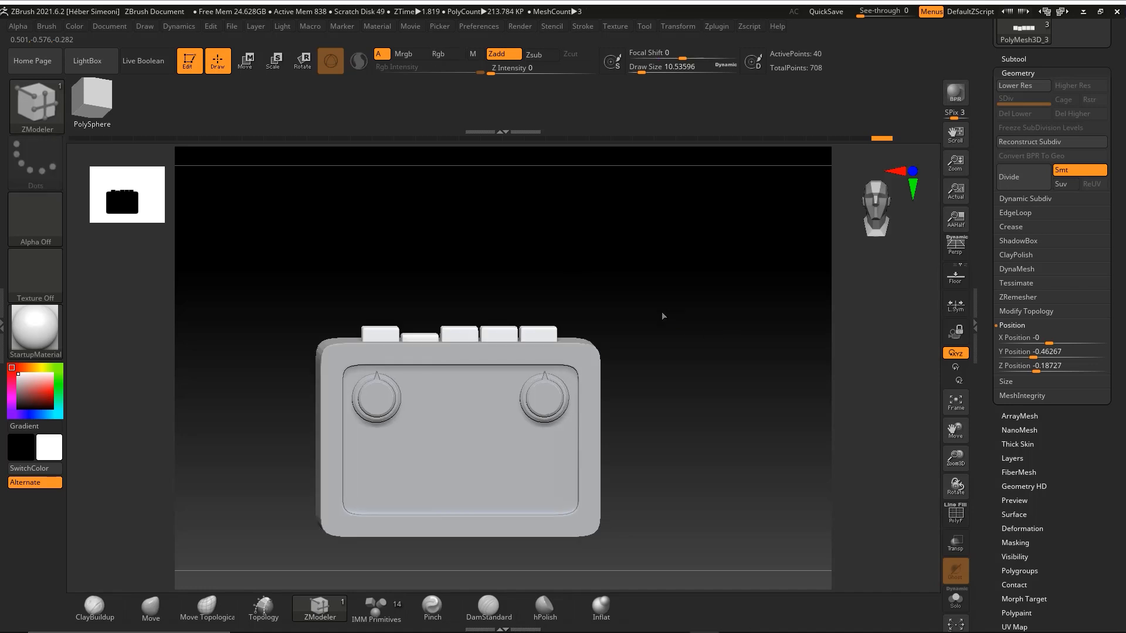
# Make the radio body the active subtool and duplicate it
pyautogui.keyDown('alt'); pyautogui.click(588, 354); pyautogui.keyUp('alt')
pyautogui.moveTo(630, 351); pyautogui.dragTo(668, 364)
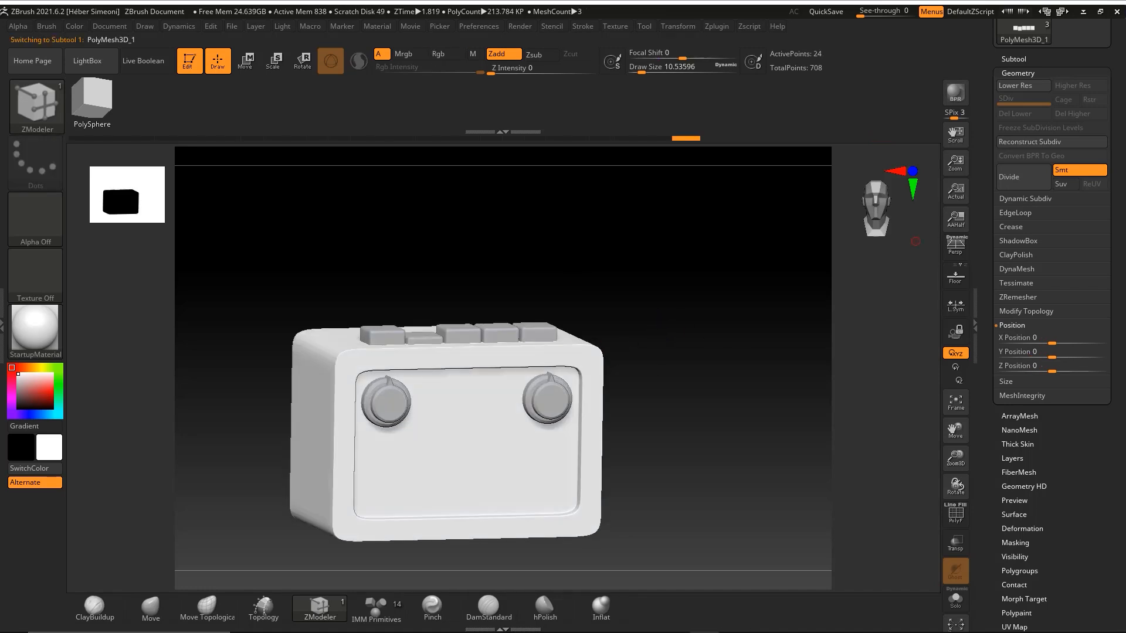
pyautogui.moveTo(1012, 83); pyautogui.dragTo(1012, 199)
pyautogui.click(1012, 177)
pyautogui.hotkey('ctrl', 'shift')
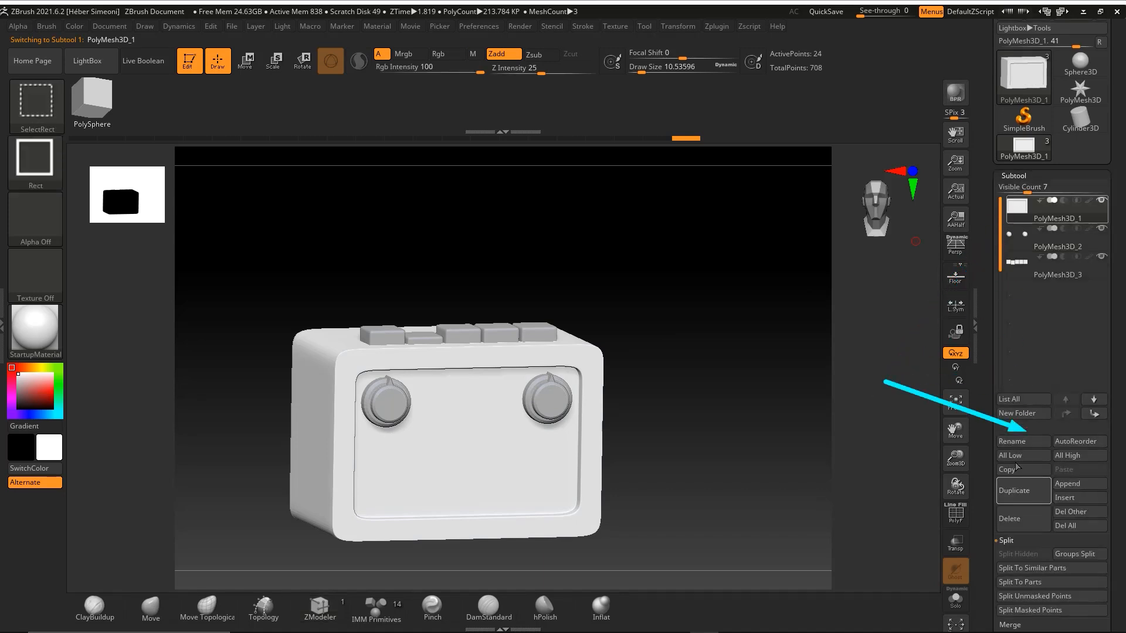
pyautogui.click(1018, 490)
pyautogui.moveTo(741, 411)
pyautogui.mouseDown()
pyautogui.moveTo(711, 402)
pyautogui.moveTo(762, 370)
pyautogui.mouseUp()
pyautogui.hotkey('ctrl', 'shift')
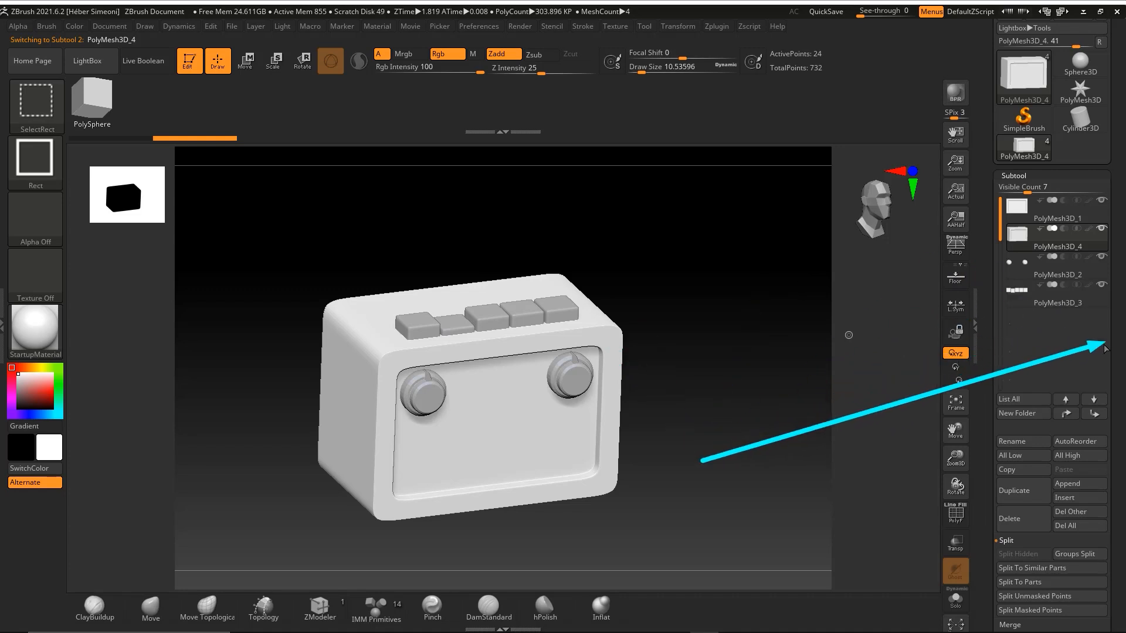
# Apply the dynamic subdivision of the duplicated radio body to its mesh
pyautogui.moveTo(1117, 365); pyautogui.dragTo(1123, 312)
pyautogui.scroll(-3, 1102, 419)
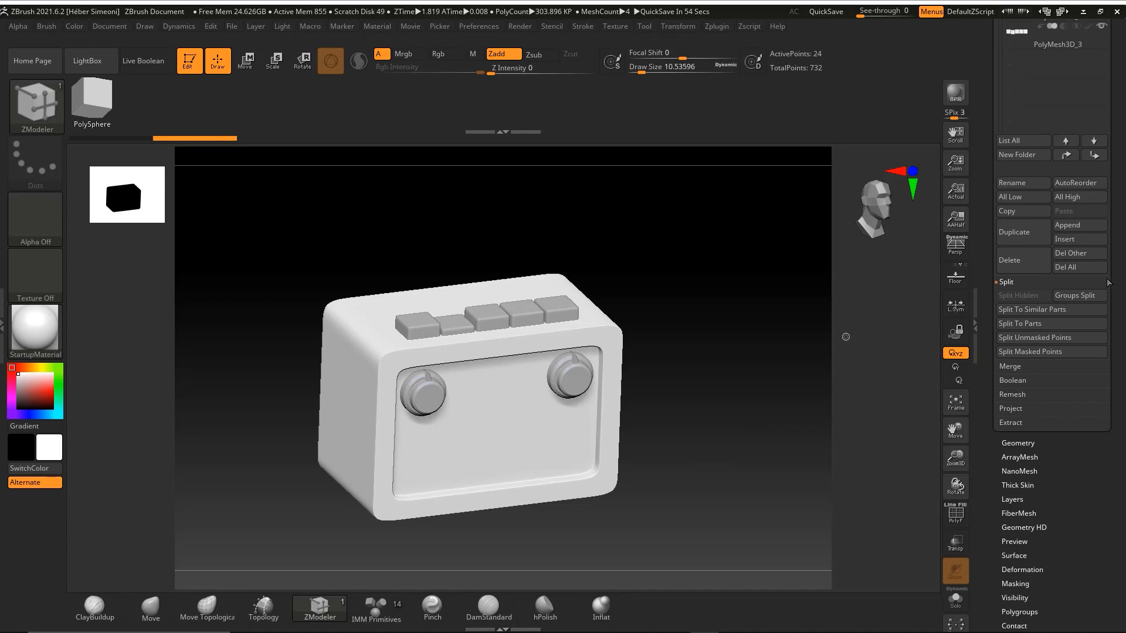
pyautogui.click(1101, 443)
pyautogui.scroll(3, 1102, 419)
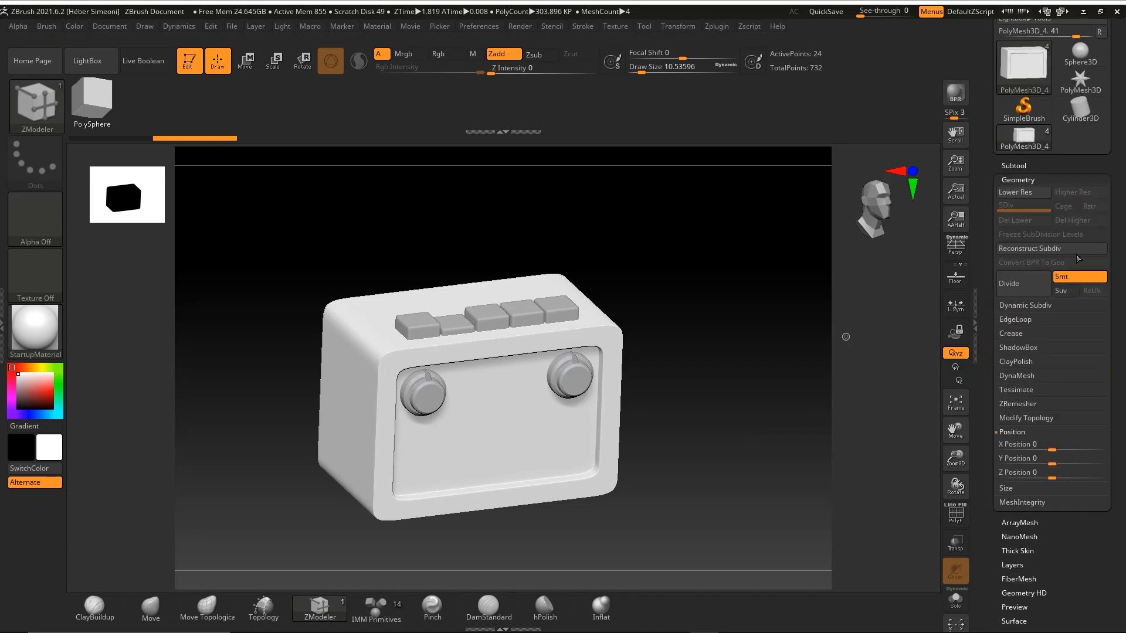
pyautogui.click(1025, 305)
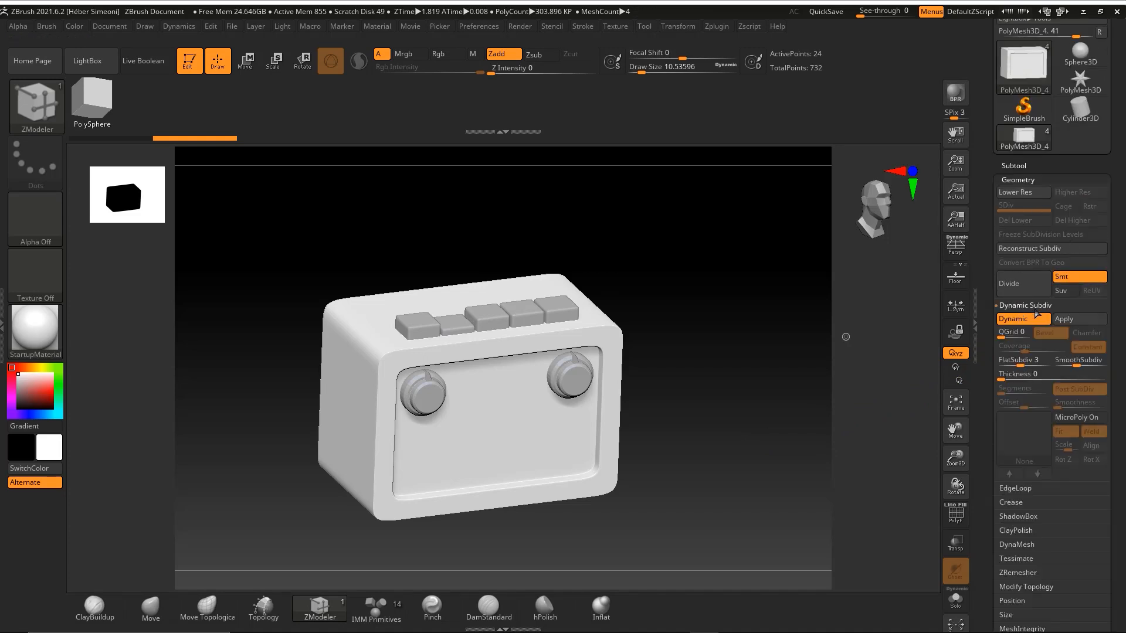
pyautogui.hotkey('ctrl', 'shift')
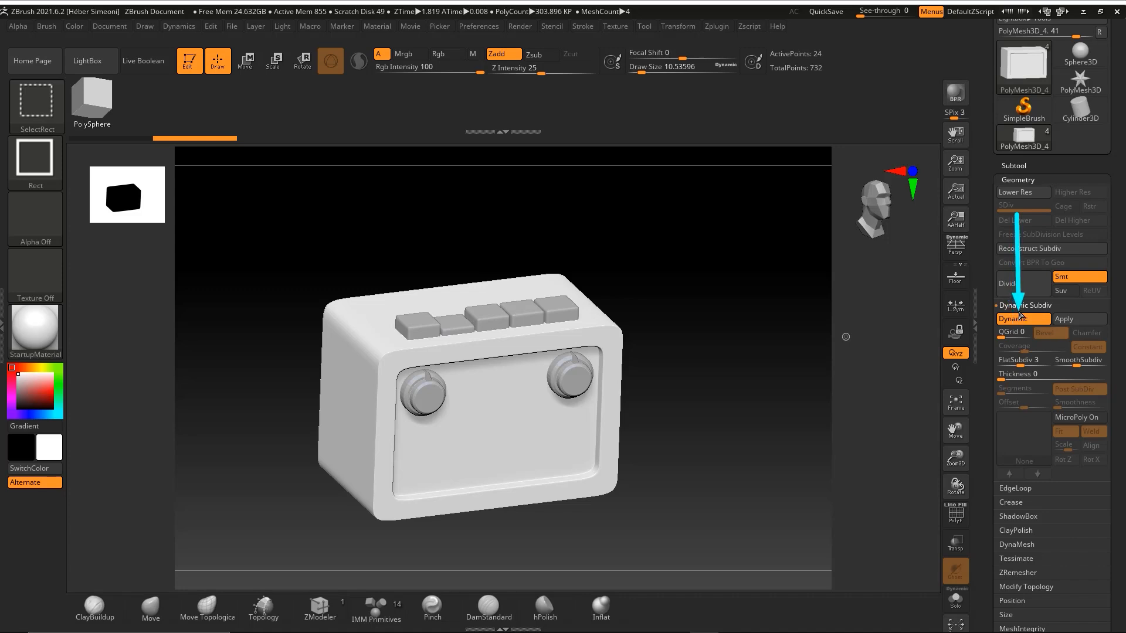
pyautogui.click(1073, 320)
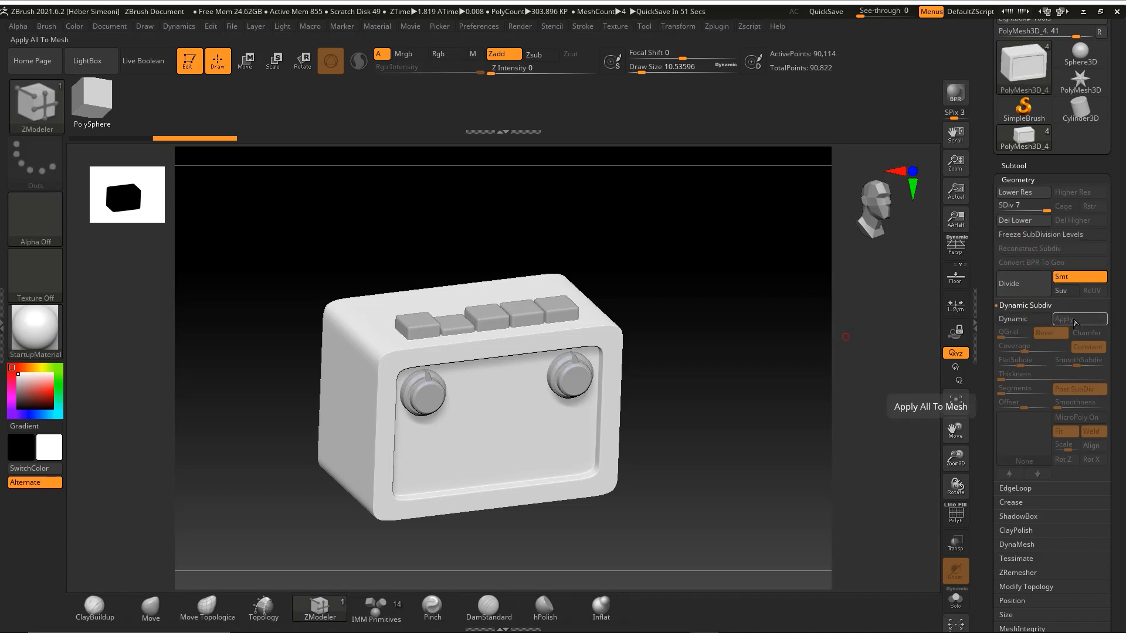
# Check the duplicated body's subdivision levels with the polyframe shown, delete its lower levels and hide the polyframe
pyautogui.moveTo(928, 399)
pyautogui.keyDown('ctrl'); pyautogui.keyDown('shift'); pyautogui.mouseDown()
pyautogui.moveTo(1010, 222)
pyautogui.moveTo(1021, 226)
pyautogui.mouseUp(); pyautogui.keyUp('shift'); pyautogui.keyUp('ctrl')
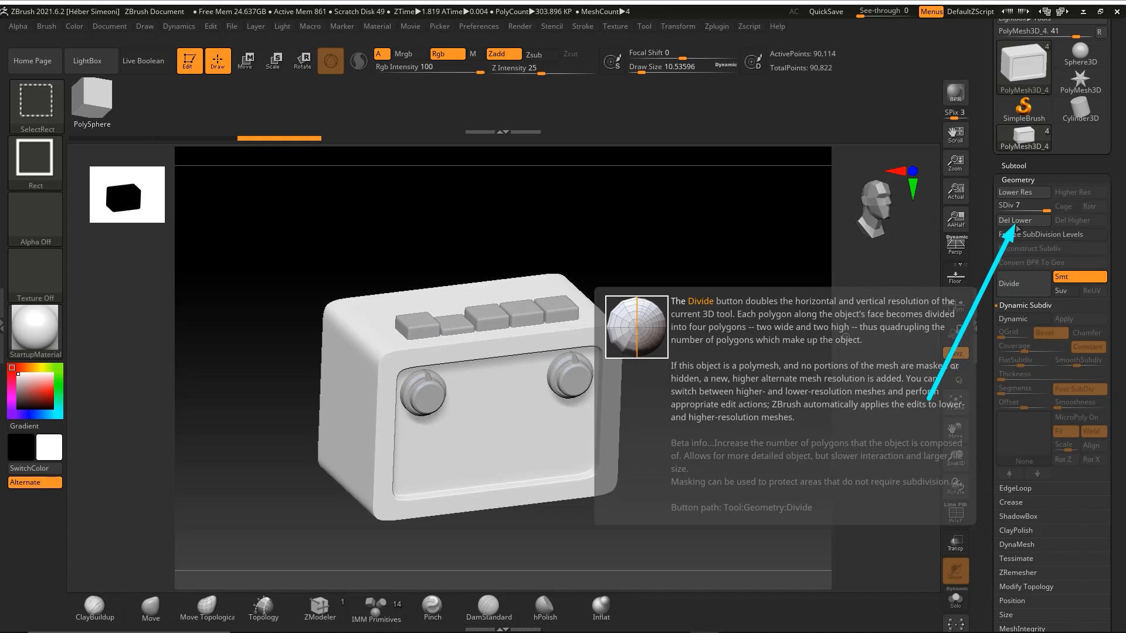
pyautogui.click(961, 517)
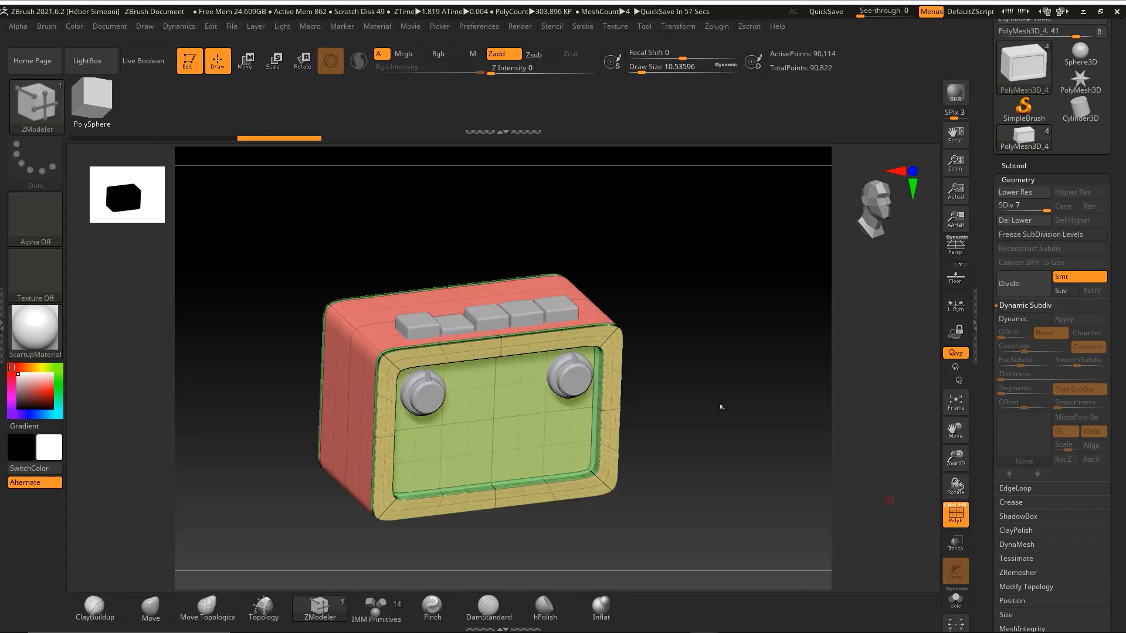
pyautogui.moveTo(721, 407)
pyautogui.mouseDown()
pyautogui.moveTo(708, 349)
pyautogui.moveTo(735, 410)
pyautogui.moveTo(733, 352)
pyautogui.moveTo(678, 298)
pyautogui.mouseUp()
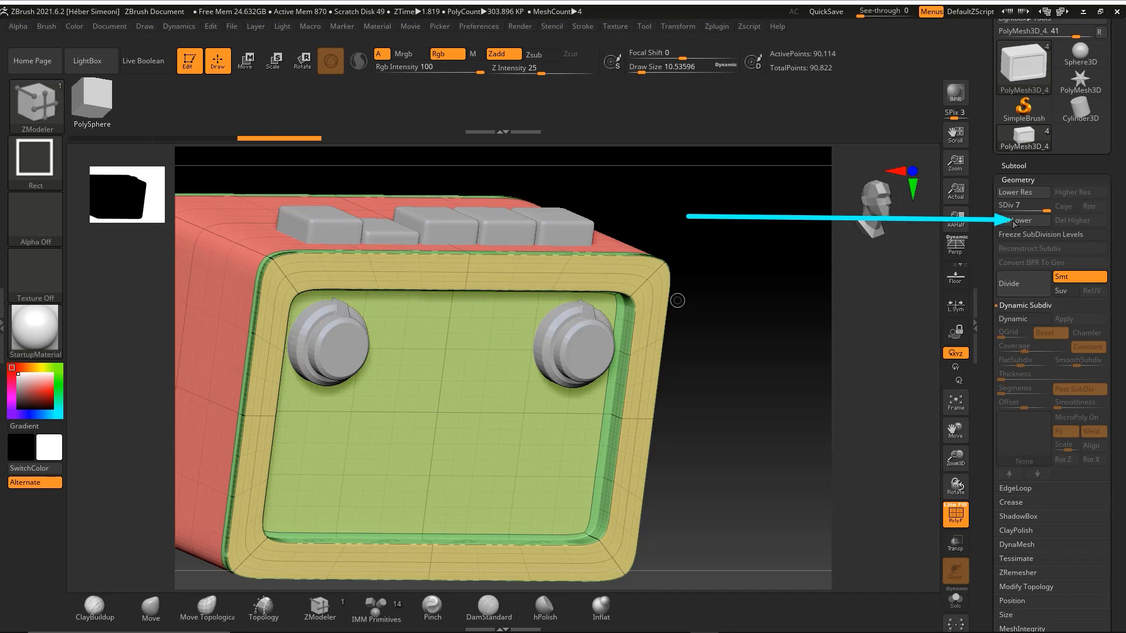
pyautogui.moveTo(1024, 214)
pyautogui.mouseDown()
pyautogui.moveTo(1006, 212)
pyautogui.moveTo(1046, 212)
pyautogui.mouseUp()
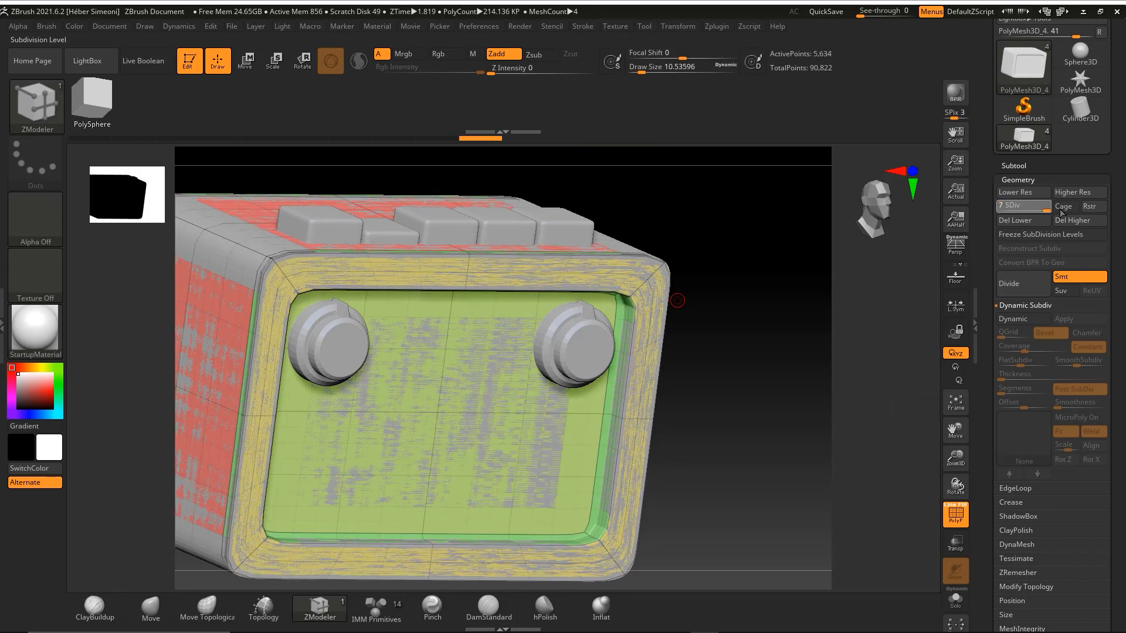
pyautogui.click(1025, 227)
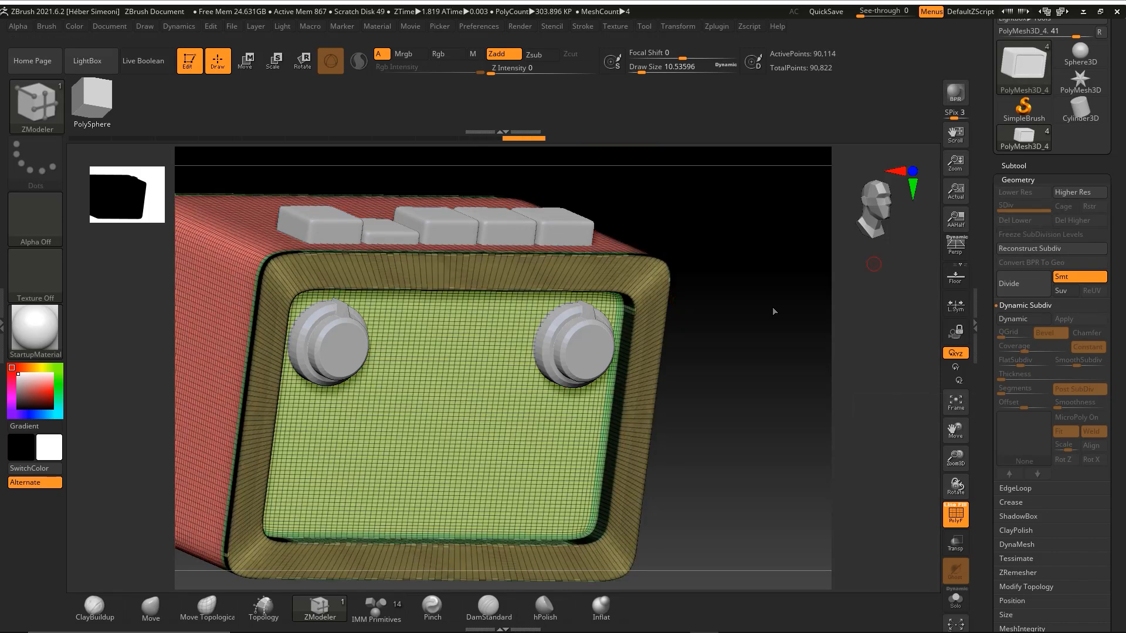
pyautogui.moveTo(772, 312)
pyautogui.keyDown('shift'); pyautogui.mouseDown()
pyautogui.moveTo(754, 311)
pyautogui.moveTo(736, 291)
pyautogui.moveTo(759, 306)
pyautogui.mouseUp(); pyautogui.keyUp('shift')
pyautogui.keyDown('shift'); pyautogui.moveTo(729, 251); pyautogui.dragTo(718, 252); pyautogui.keyUp('shift')
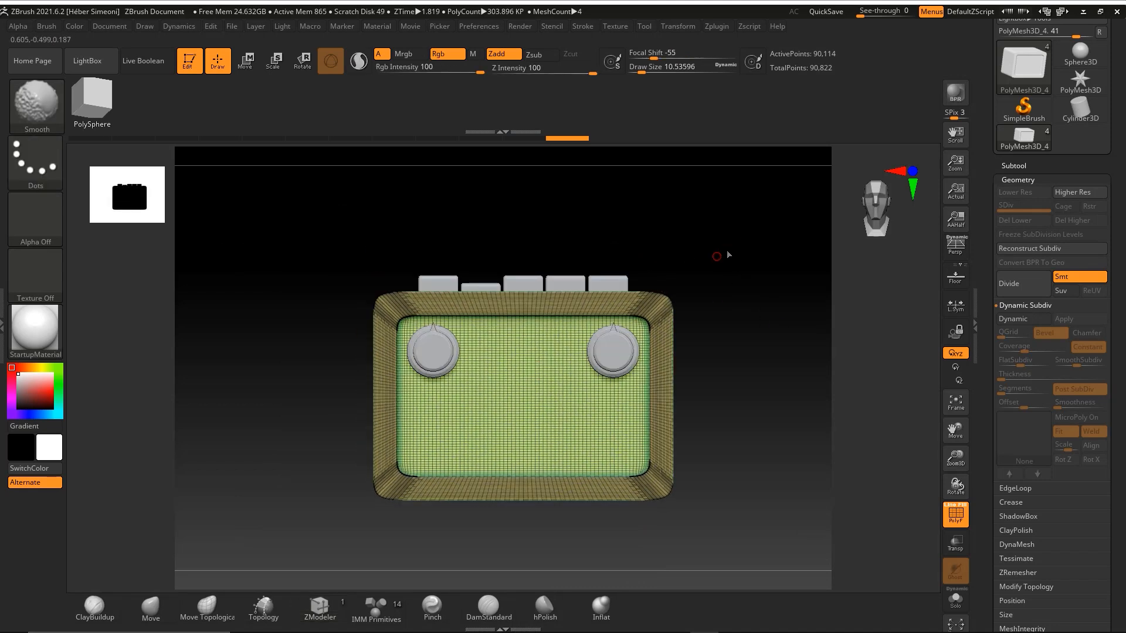
pyautogui.hotkey('shift', 'f')
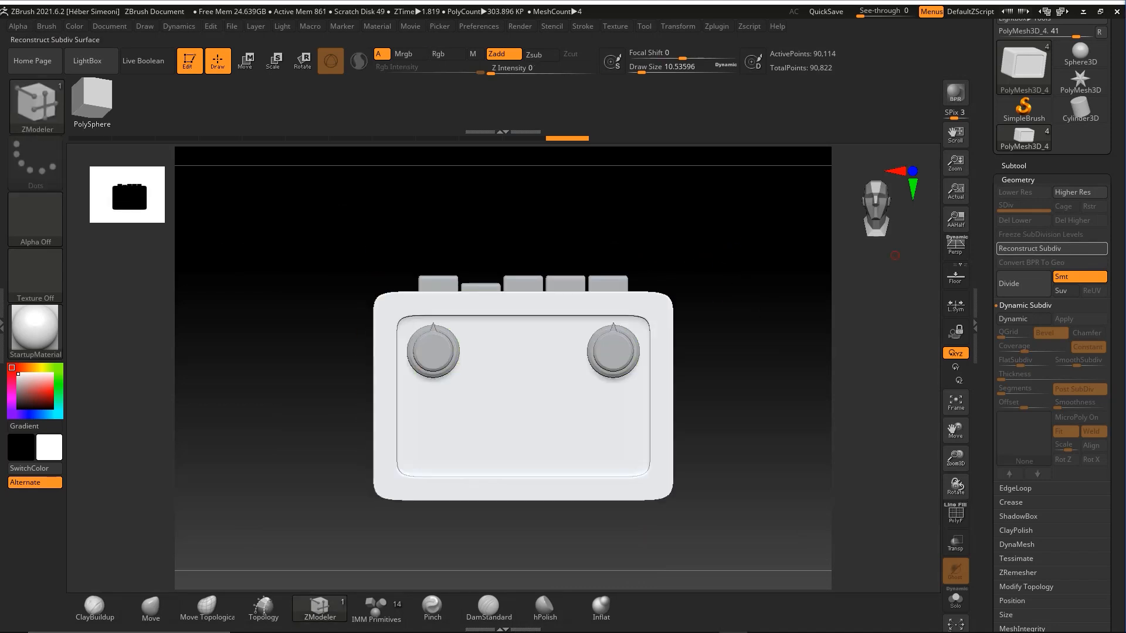
# Replace the SelectRect selection brush with the TrimCurve brush
pyautogui.keyDown('shift'); pyautogui.moveTo(721, 264); pyautogui.dragTo(717, 282); pyautogui.keyUp('shift')
pyautogui.hotkey('ctrl', 'shift')
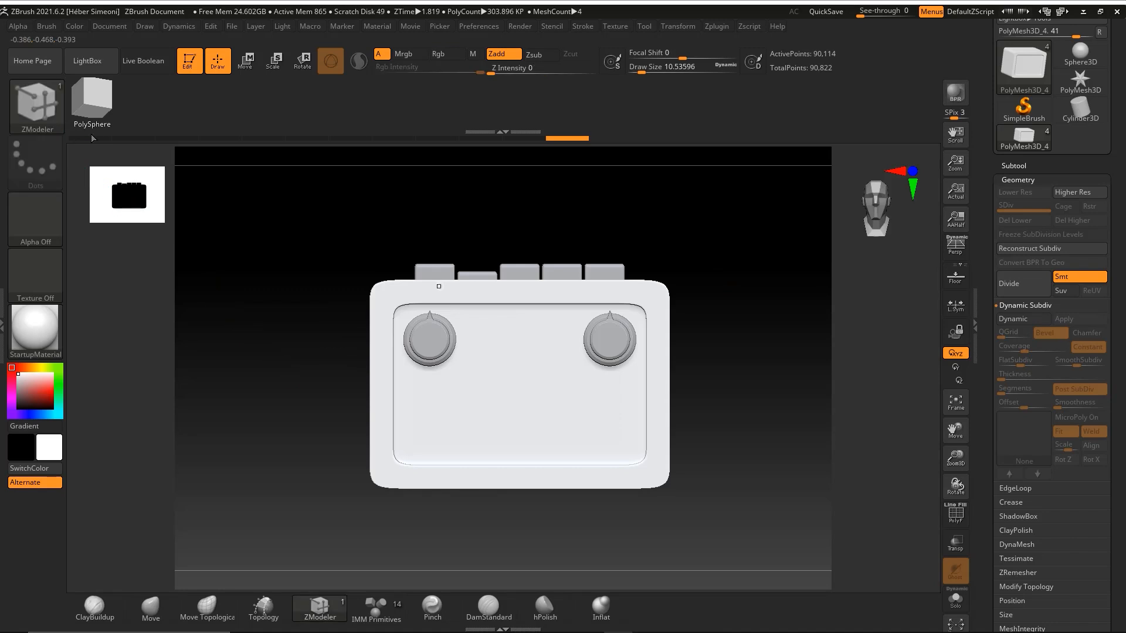
pyautogui.hotkey('ctrl', 'shift')
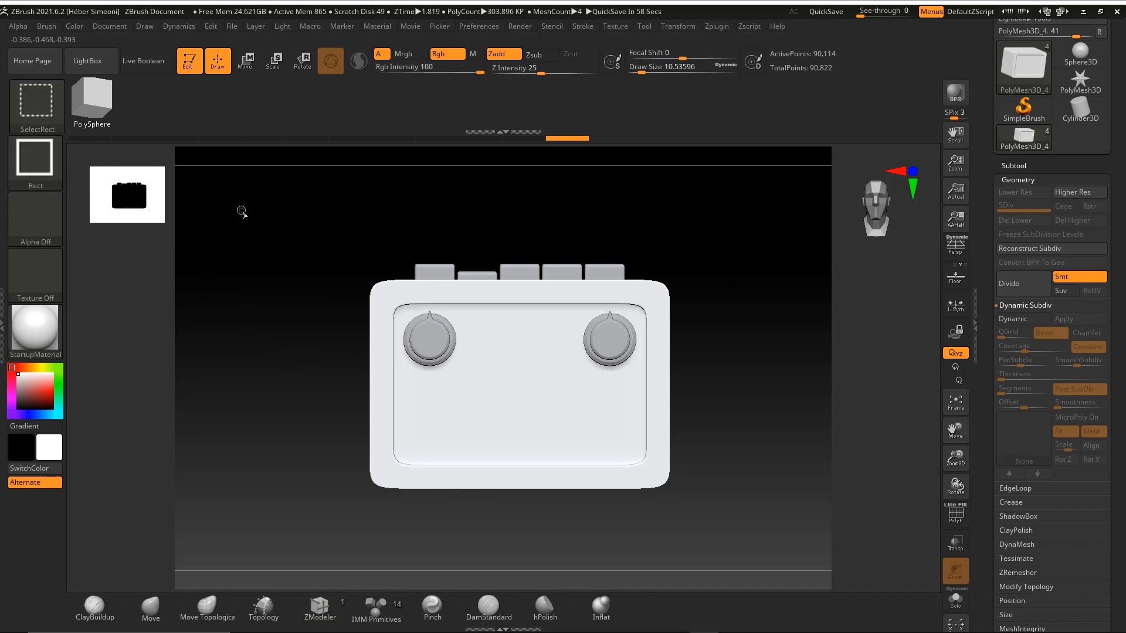
pyautogui.click(34, 103)
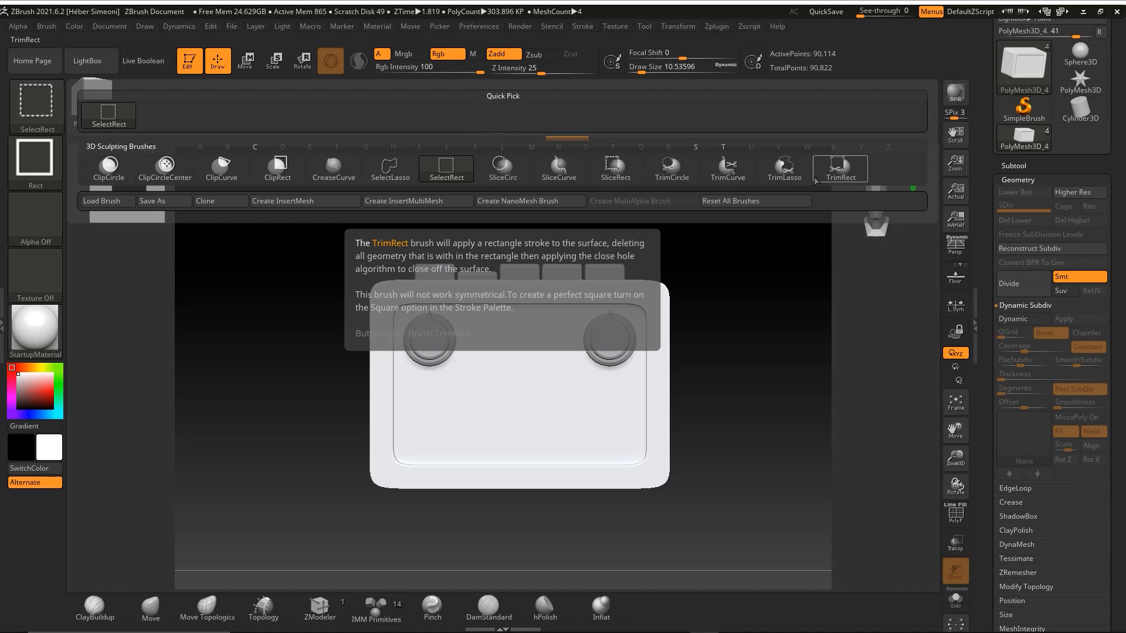
pyautogui.click(731, 172)
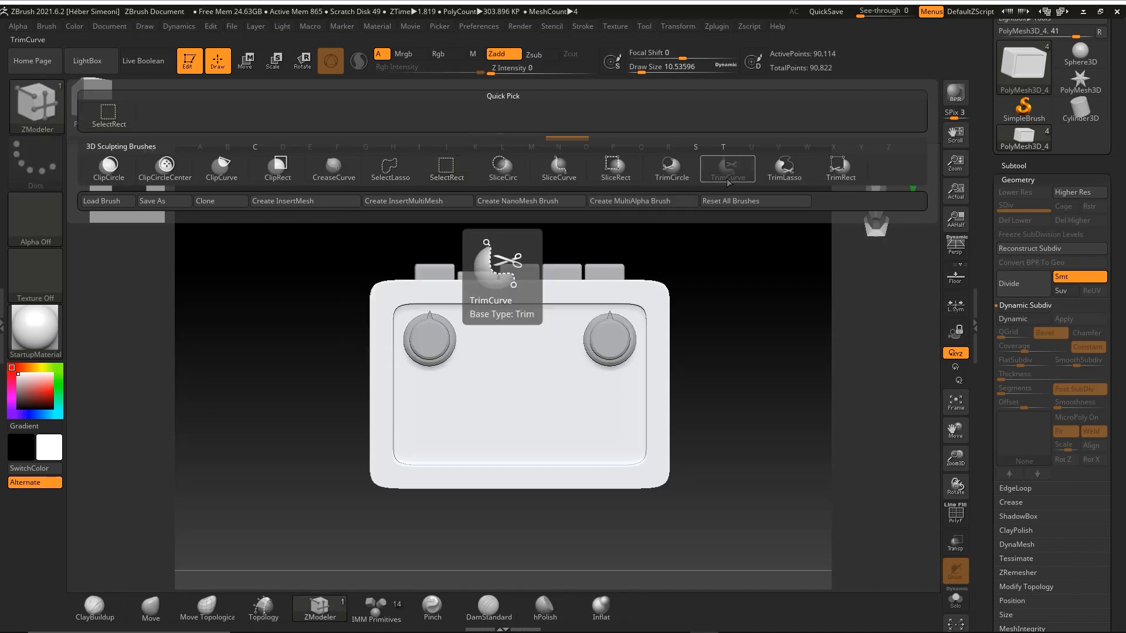
# Try to trim off the left part of the duplicated body along a vertical line through the left knob, and undo the trim
pyautogui.hotkey('ctrl', 'shift')
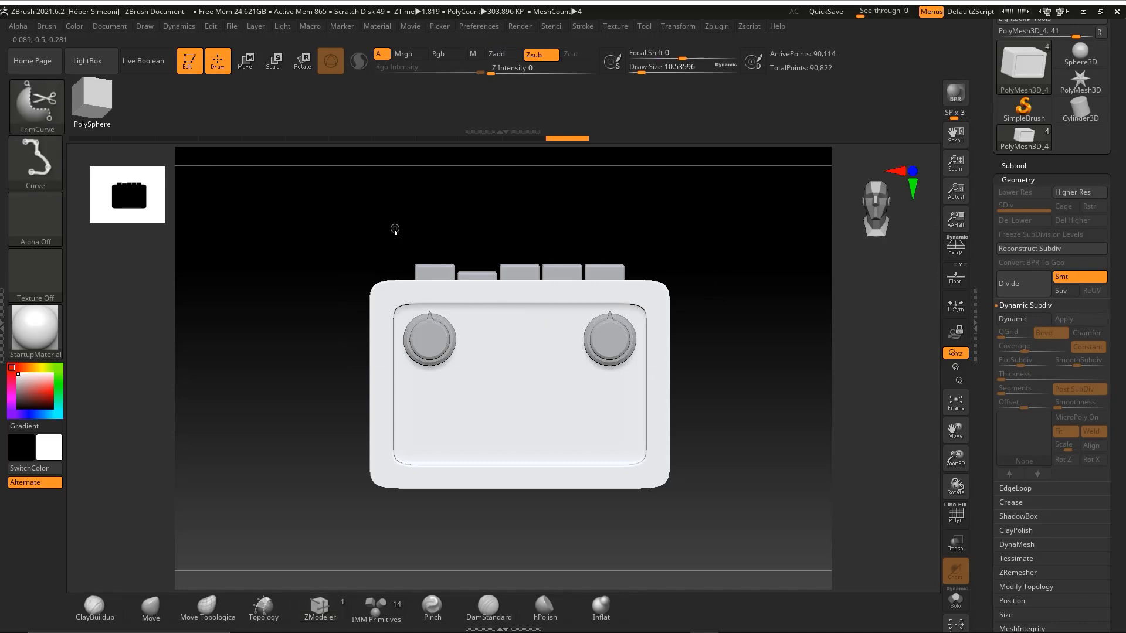
pyautogui.hotkey('ctrl', 'shift')
pyautogui.keyDown('ctrl'); pyautogui.keyDown('shift'); pyautogui.moveTo(443, 541); pyautogui.dragTo(442, 462); pyautogui.keyUp('shift'); pyautogui.keyUp('ctrl')
pyautogui.keyDown('ctrl'); pyautogui.keyDown('shift'); pyautogui.moveTo(444, 401); pyautogui.dragTo(444, 202); pyautogui.keyUp('shift'); pyautogui.keyUp('ctrl')
pyautogui.moveTo(601, 240); pyautogui.dragTo(727, 275)
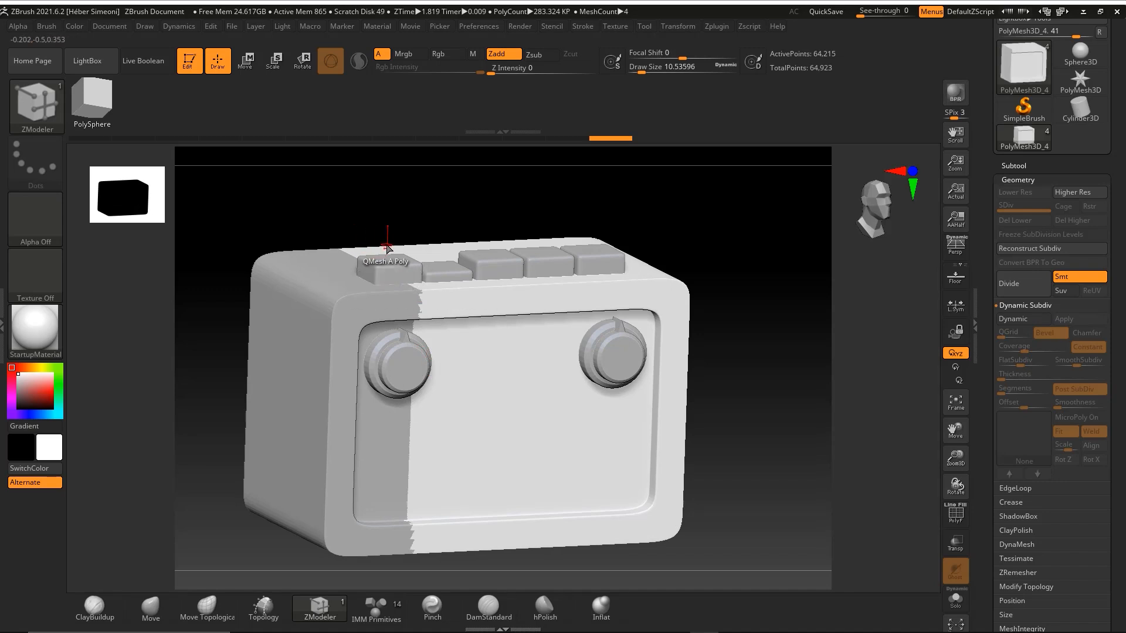
pyautogui.hotkey('ctrl', 'z')
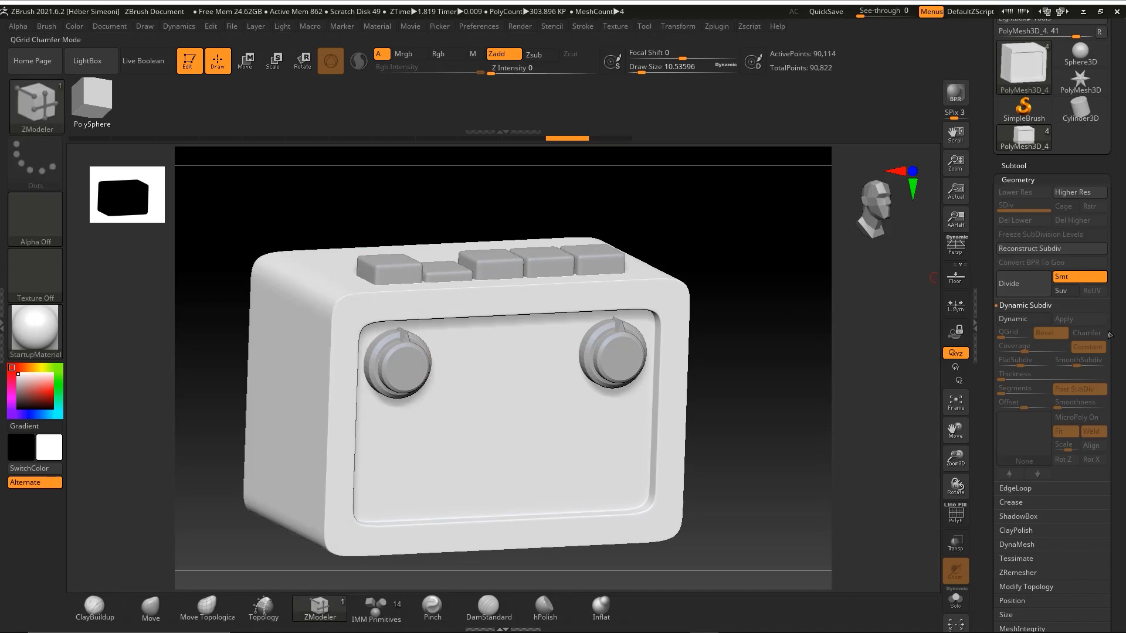
# Slightly inflate the duplicated radio body with the Inflate deformation so it sits just outside the original
pyautogui.moveTo(1109, 334); pyautogui.dragTo(1086, 243)
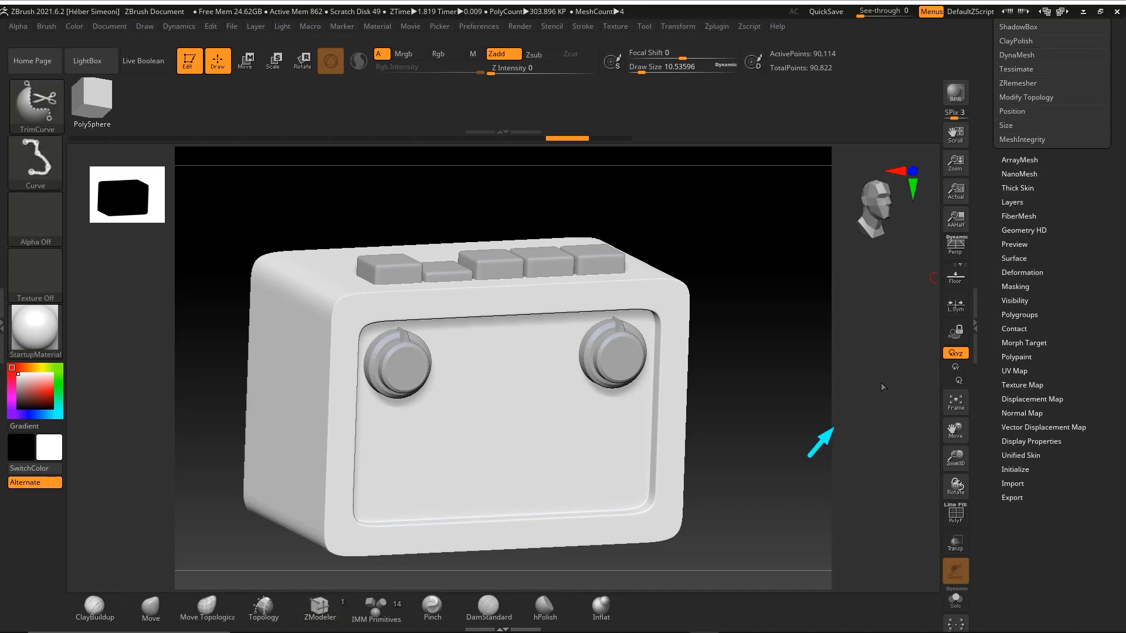
pyautogui.click(1022, 272)
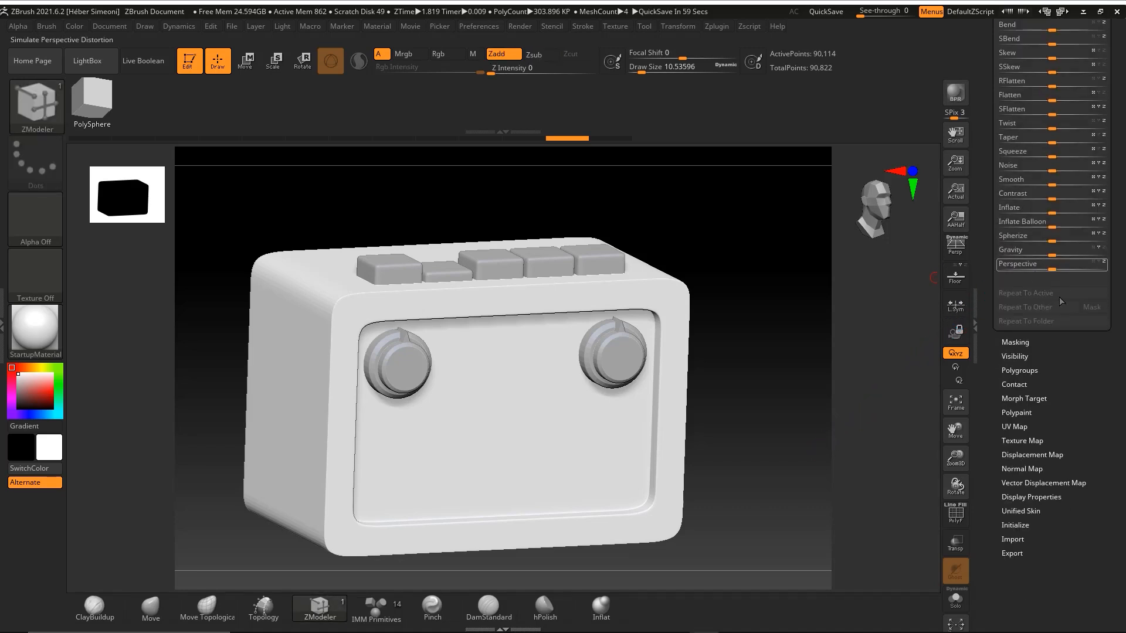
pyautogui.scroll(3, 1056, 311)
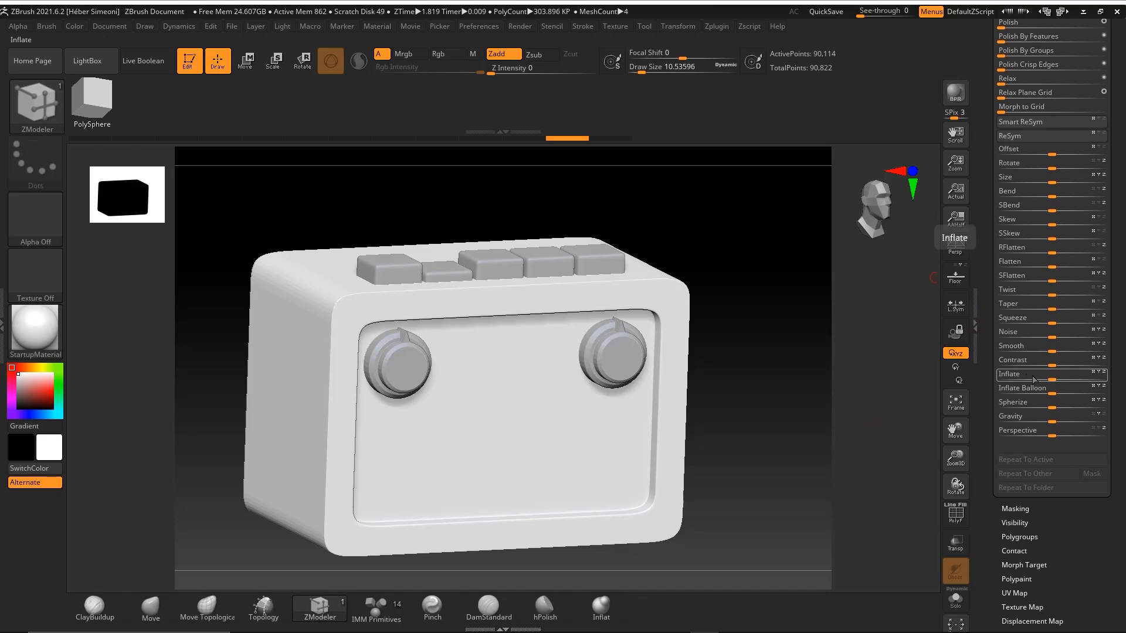
pyautogui.moveTo(1054, 380); pyautogui.dragTo(1063, 383)
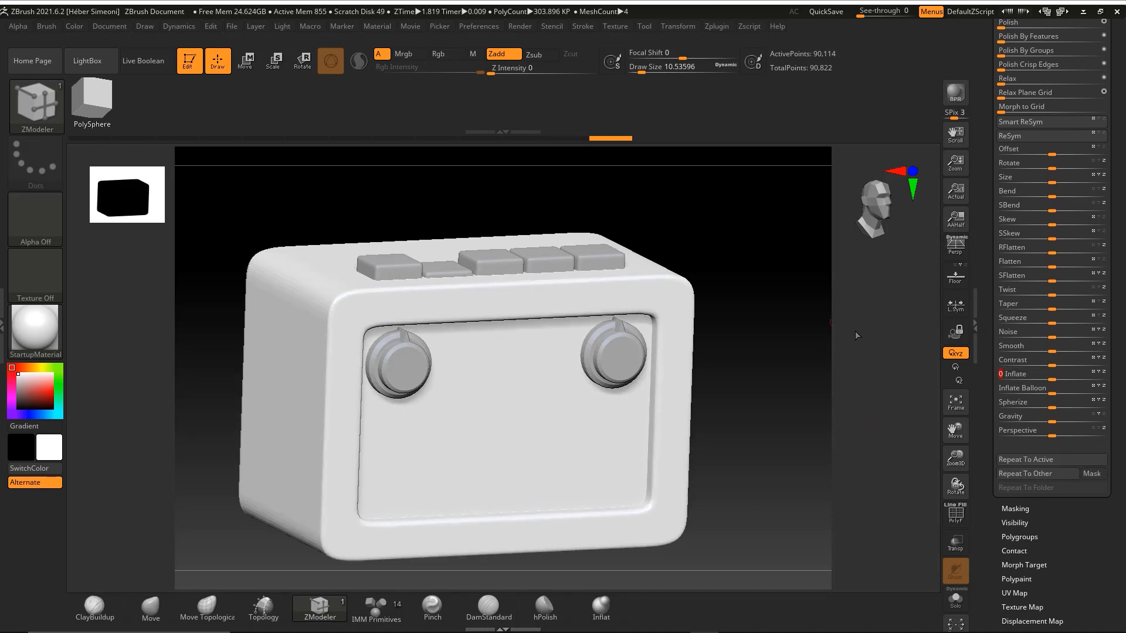
# Trim off the left part of the duplicated body along a vertical line through the left knob's inner edge
pyautogui.moveTo(820, 319)
pyautogui.keyDown('shift'); pyautogui.mouseDown()
pyautogui.moveTo(791, 297)
pyautogui.moveTo(746, 299)
pyautogui.moveTo(758, 299)
pyautogui.mouseUp(); pyautogui.keyUp('shift')
pyautogui.hotkey('ctrl', 'shift')
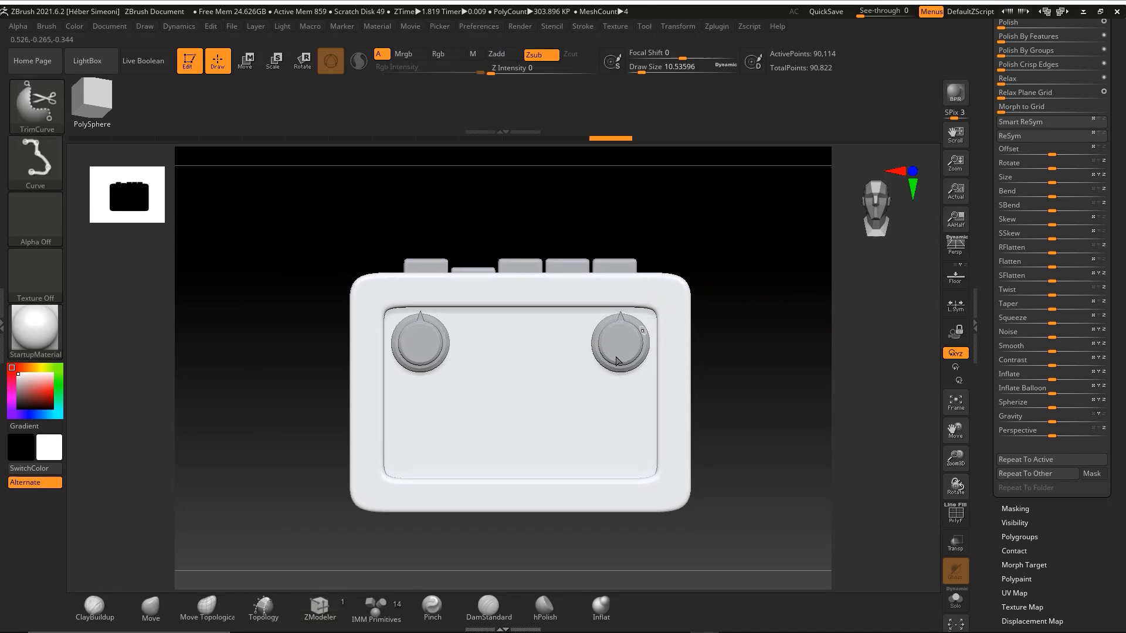
pyautogui.moveTo(442, 531)
pyautogui.mouseDown()
pyautogui.moveTo(460, 322)
pyautogui.moveTo(452, 227)
pyautogui.mouseUp()
pyautogui.moveTo(638, 226)
pyautogui.mouseDown()
pyautogui.moveTo(736, 244)
pyautogui.moveTo(708, 253)
pyautogui.mouseUp()
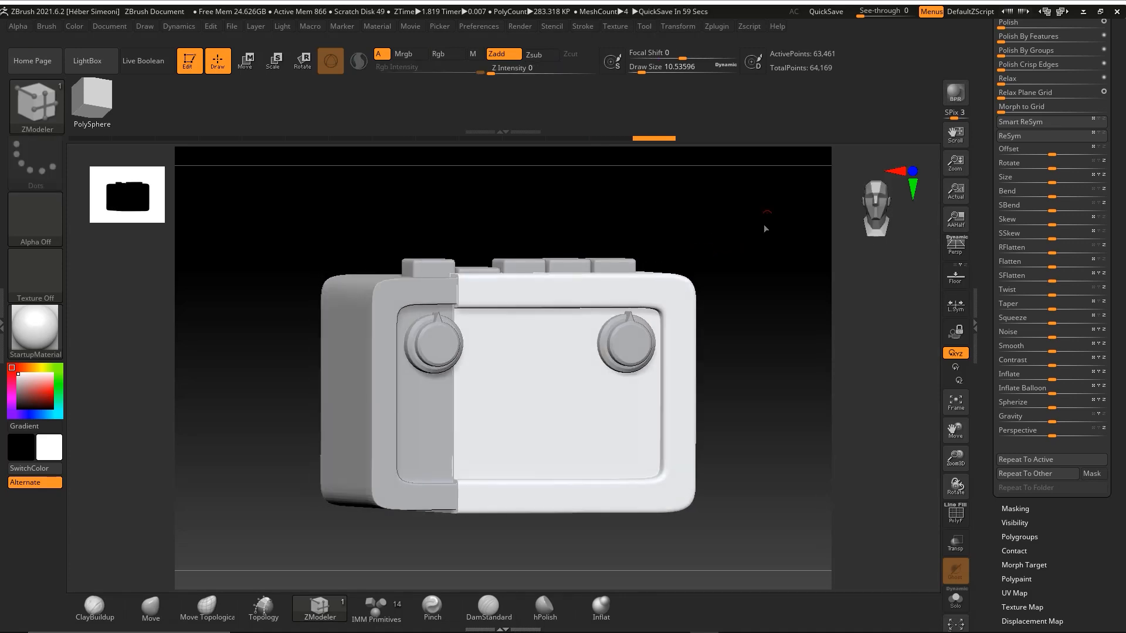
# Trim another narrow vertical strip off the duplicated body so its cut edge clears the left knob
pyautogui.keyDown('shift'); pyautogui.moveTo(765, 229); pyautogui.dragTo(683, 271); pyautogui.keyUp('shift')
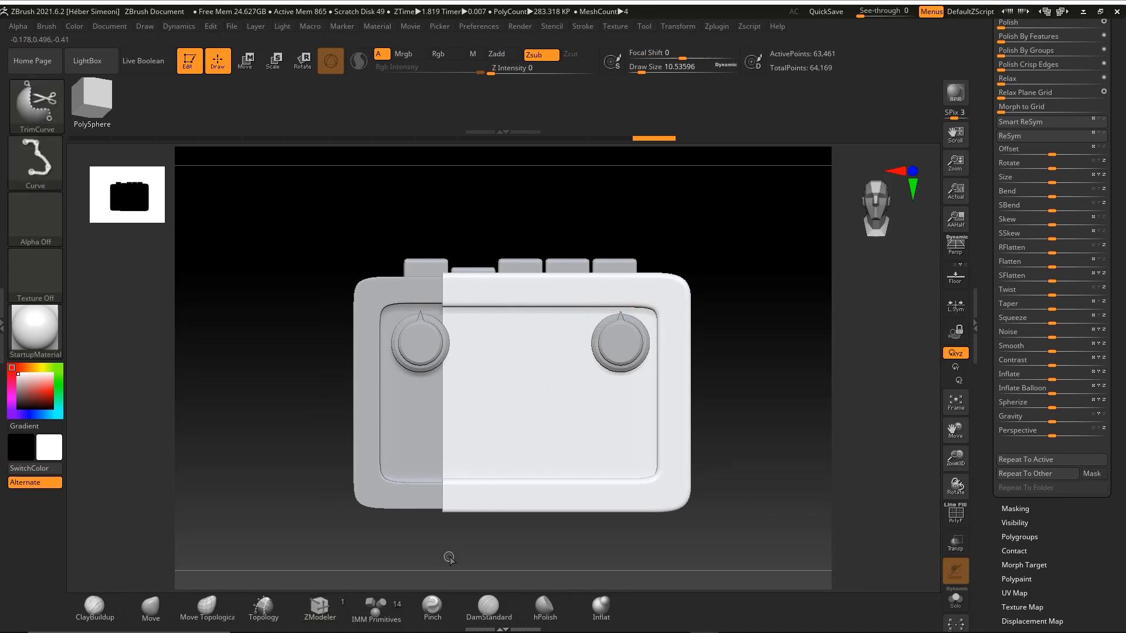
pyautogui.moveTo(454, 561); pyautogui.dragTo(461, 213)
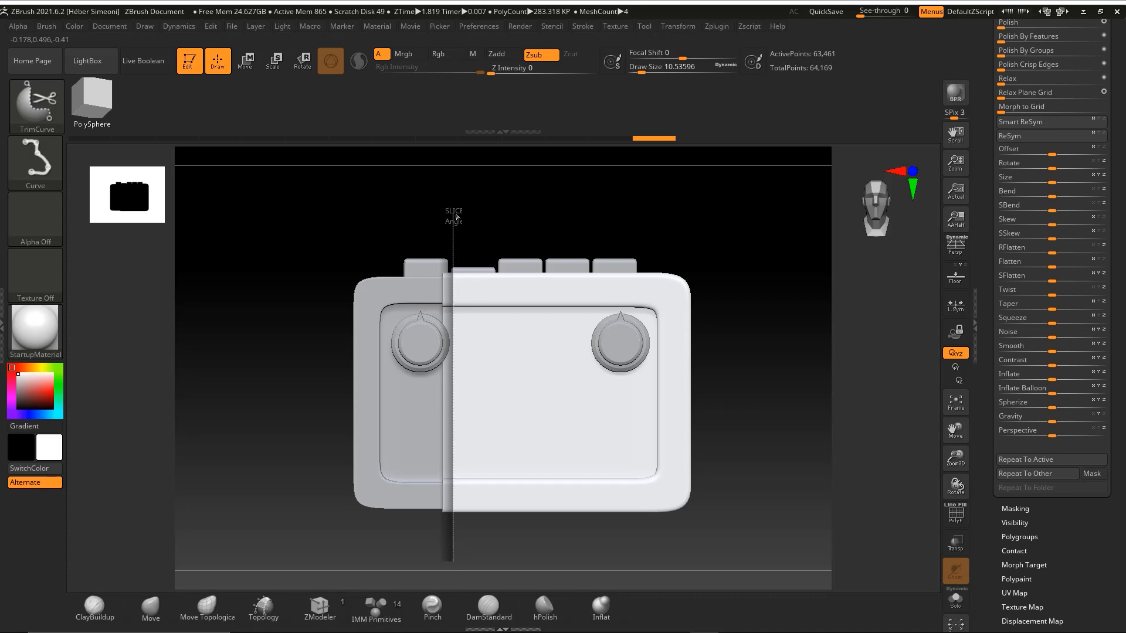
pyautogui.moveTo(474, 220)
pyautogui.mouseDown()
pyautogui.moveTo(577, 222)
pyautogui.moveTo(446, 221)
pyautogui.moveTo(471, 221)
pyautogui.mouseUp()
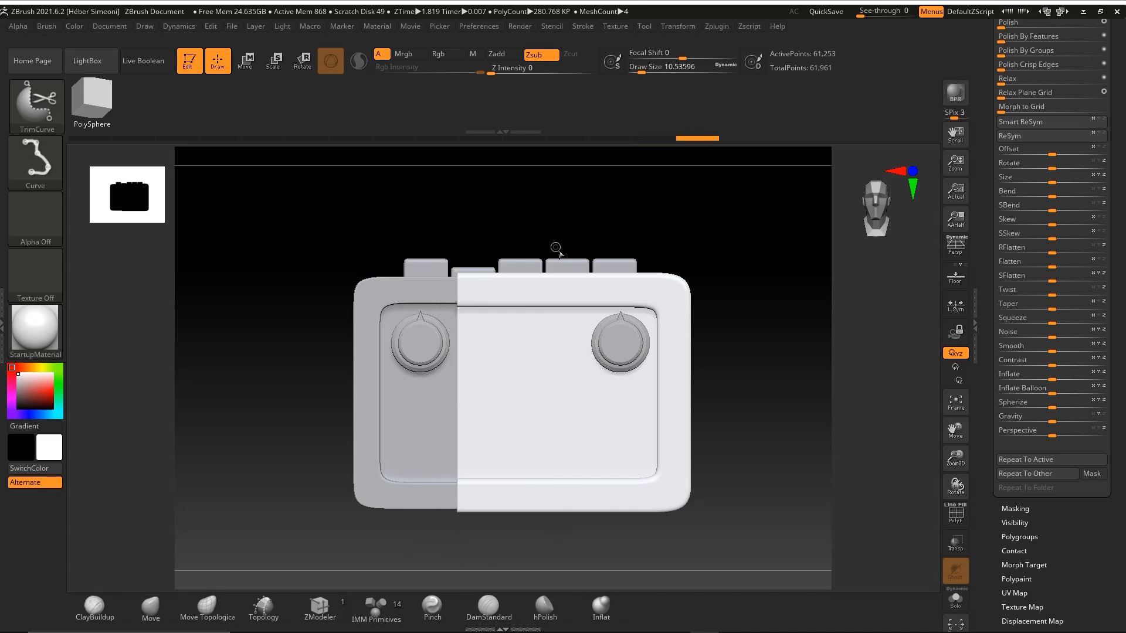
# Try several horizontal trims across the duplicated body below the knobs, undoing each one
pyautogui.moveTo(301, 418); pyautogui.dragTo(775, 413)
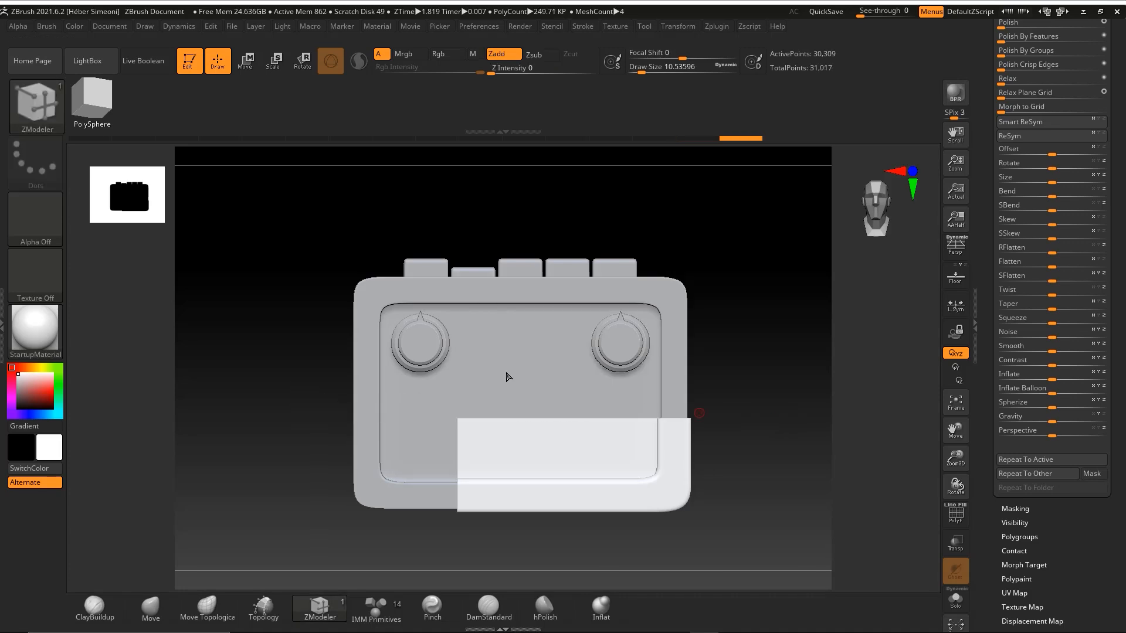
pyautogui.hotkey('ctrl', 'z')
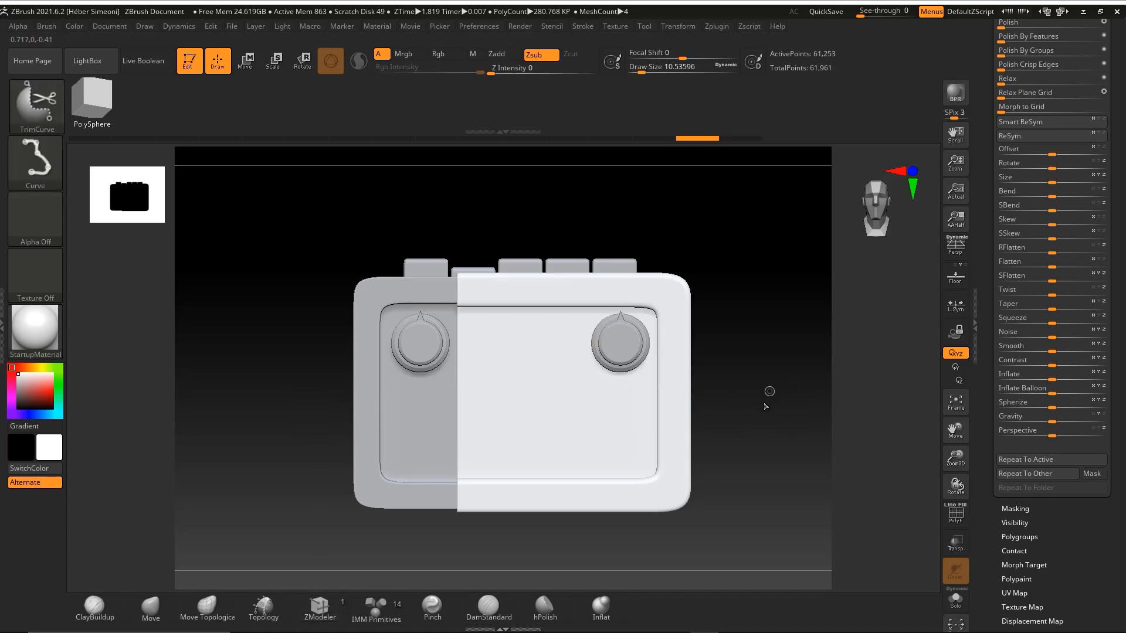
pyautogui.moveTo(753, 414); pyautogui.dragTo(419, 428)
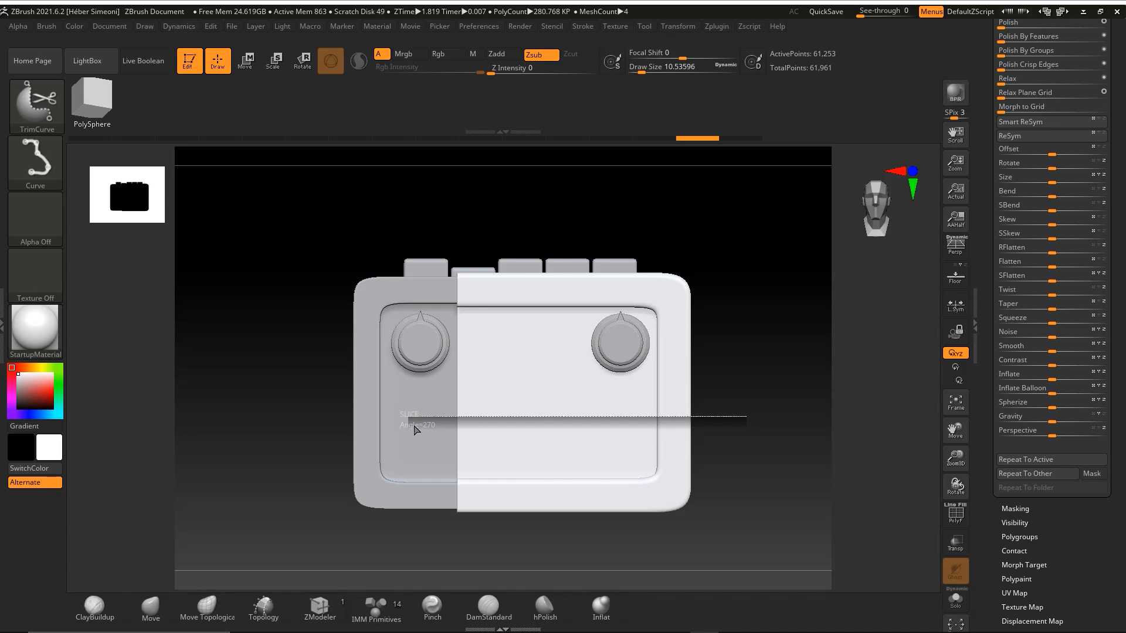
pyautogui.moveTo(415, 430); pyautogui.dragTo(451, 432)
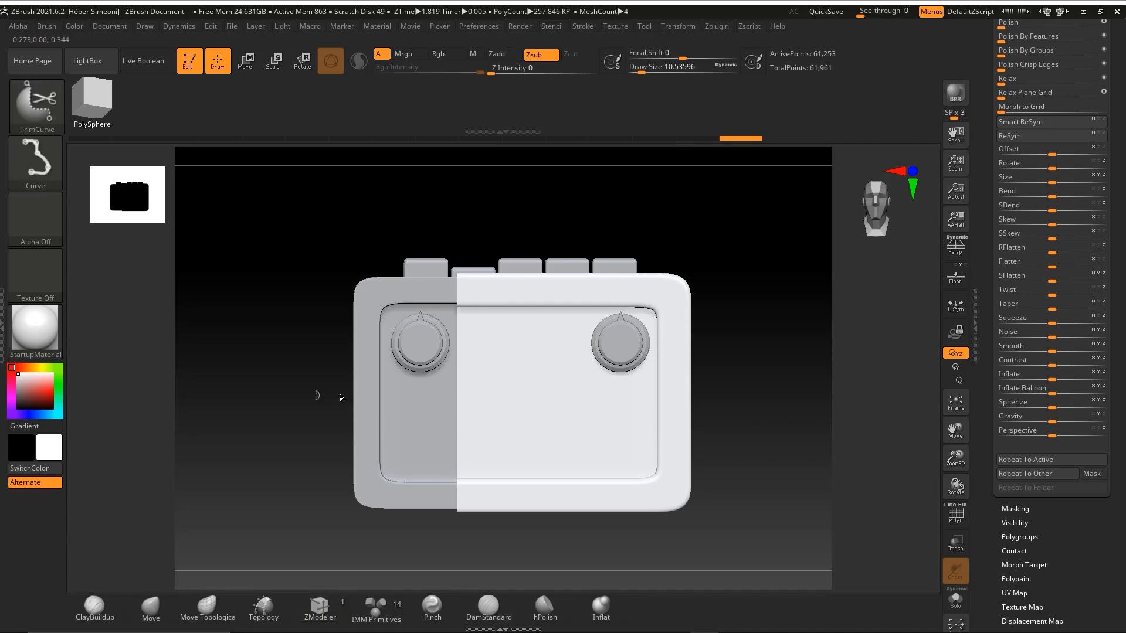
pyautogui.hotkey('ctrl', 'z')
pyautogui.keyDown('ctrl'); pyautogui.keyDown('shift'); pyautogui.moveTo(761, 420); pyautogui.dragTo(424, 446); pyautogui.keyUp('shift'); pyautogui.keyUp('ctrl')
pyautogui.hotkey('ctrl', 'z')
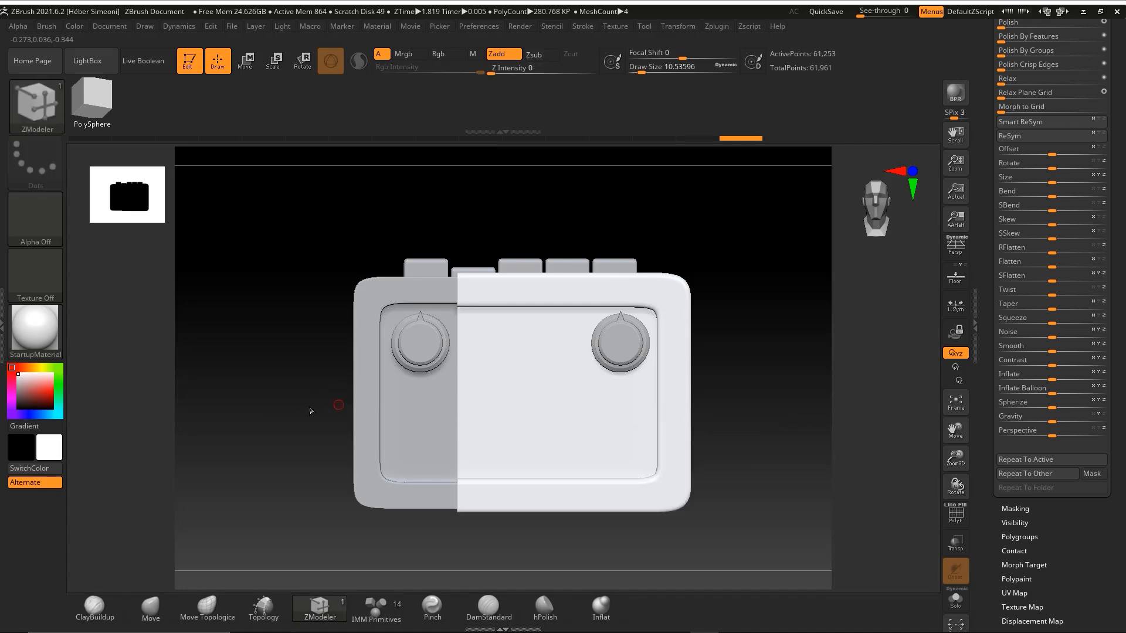
pyautogui.keyDown('ctrl'); pyautogui.keyDown('shift'); pyautogui.moveTo(293, 419); pyautogui.dragTo(812, 421); pyautogui.keyUp('shift'); pyautogui.keyUp('ctrl')
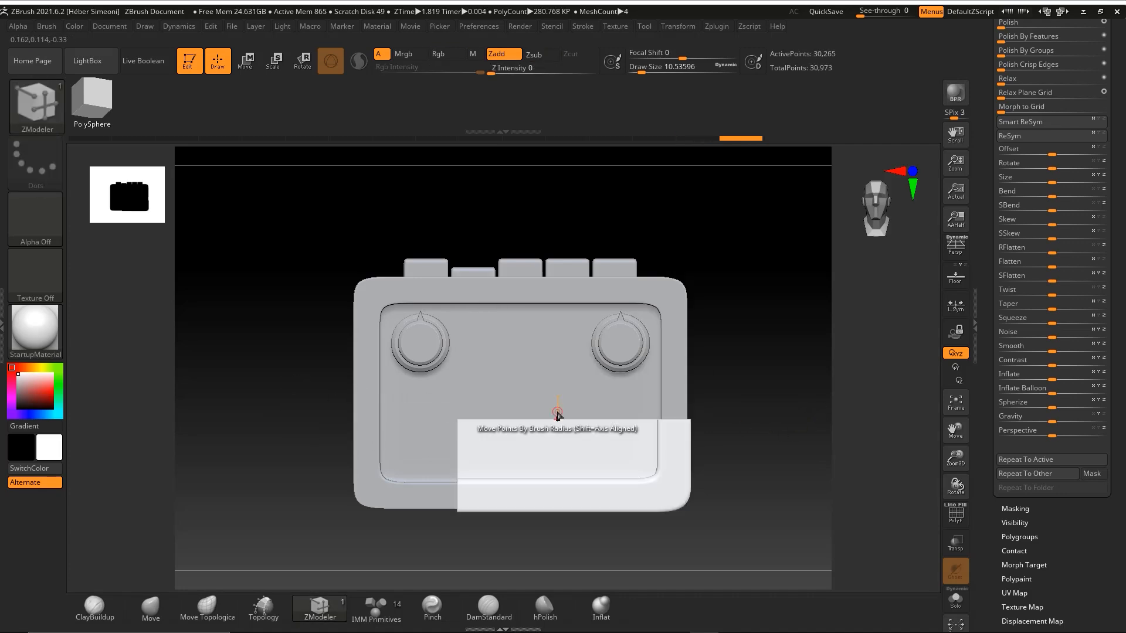
pyautogui.hotkey('ctrl', 'z')
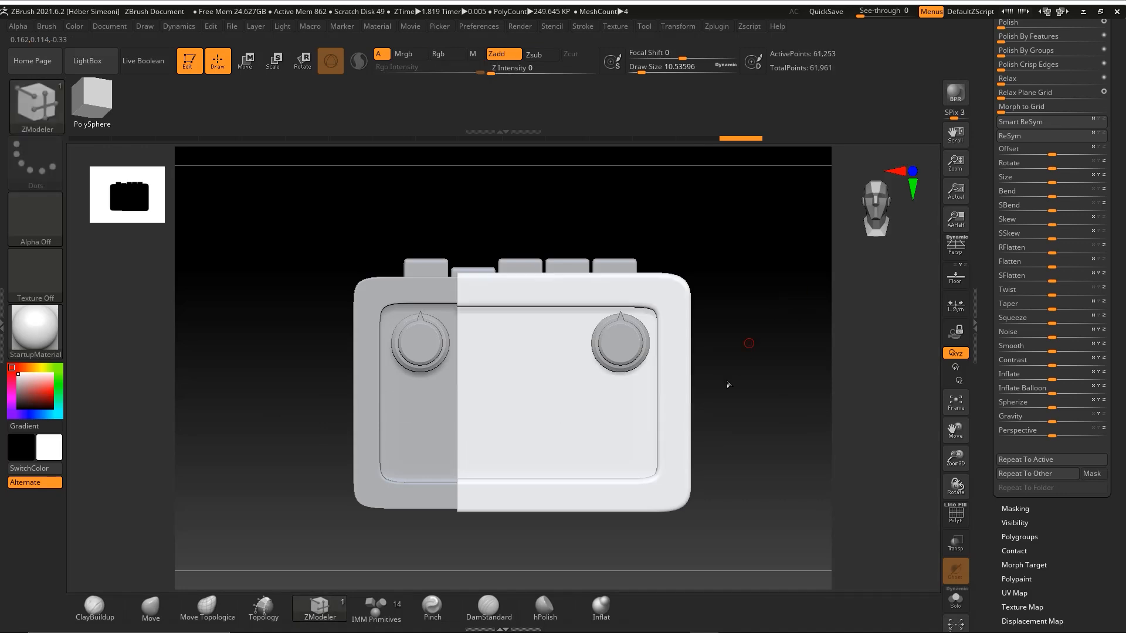
# Trim off the lower part of the duplicated body along a horizontal line just below the knobs
pyautogui.keyDown('ctrl'); pyautogui.keyDown('shift'); pyautogui.moveTo(768, 385); pyautogui.dragTo(365, 394); pyautogui.keyUp('shift'); pyautogui.keyUp('ctrl')
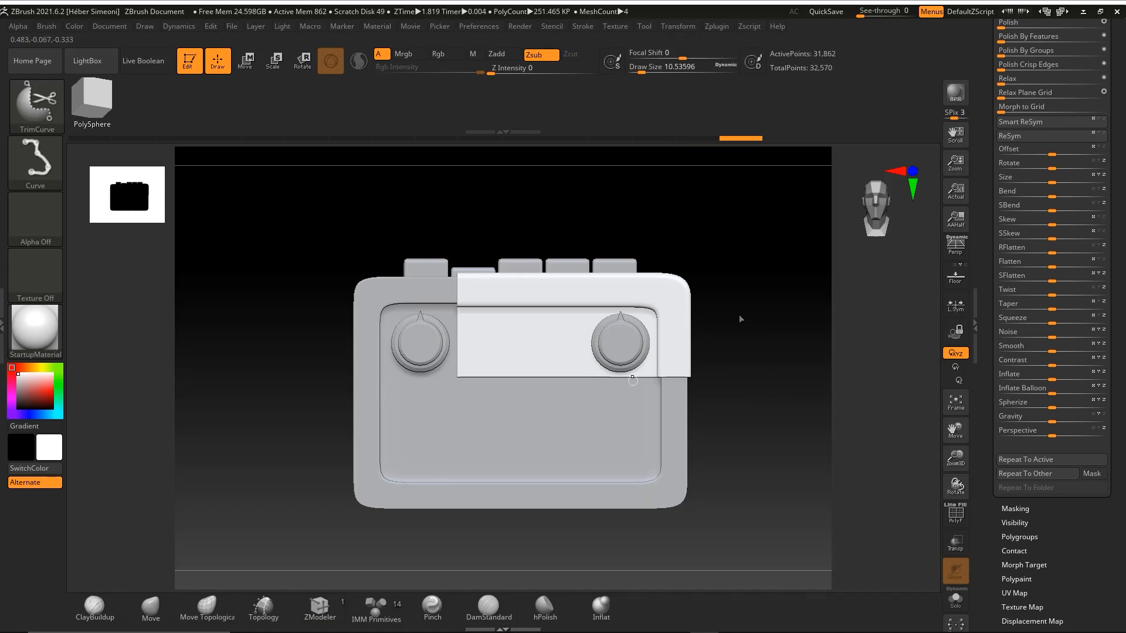
pyautogui.moveTo(741, 319)
pyautogui.mouseDown()
pyautogui.moveTo(744, 293)
pyautogui.moveTo(754, 312)
pyautogui.mouseUp()
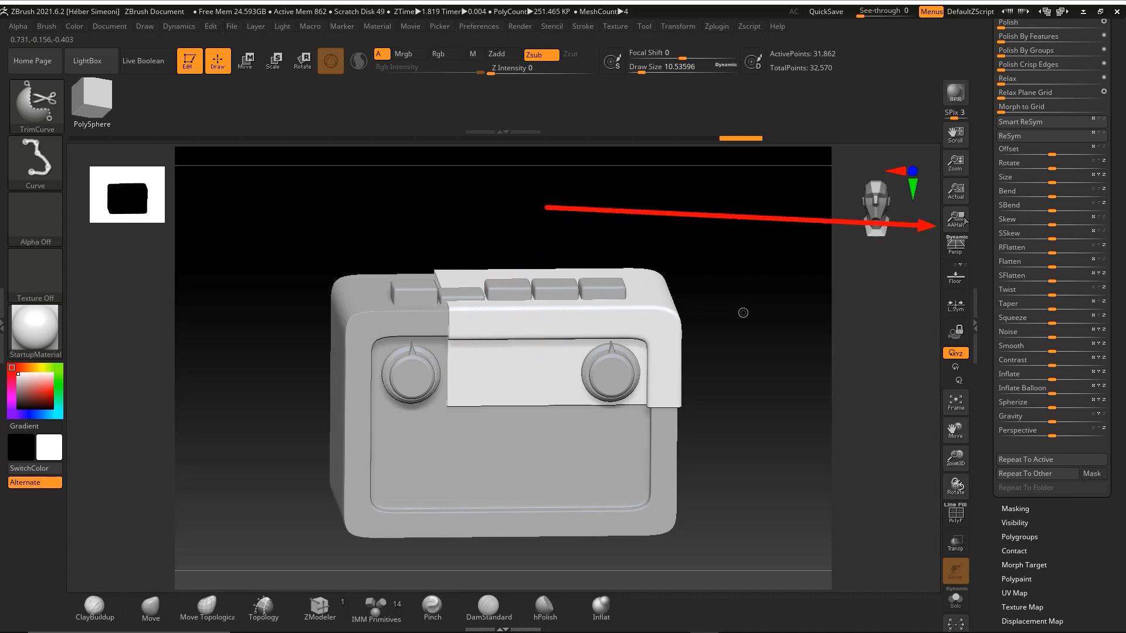
# Apply Mirror And Weld from Modify Topology on the X axis to make the trimmed piece symmetrical between the knobs
pyautogui.moveTo(1118, 120); pyautogui.dragTo(1115, 247)
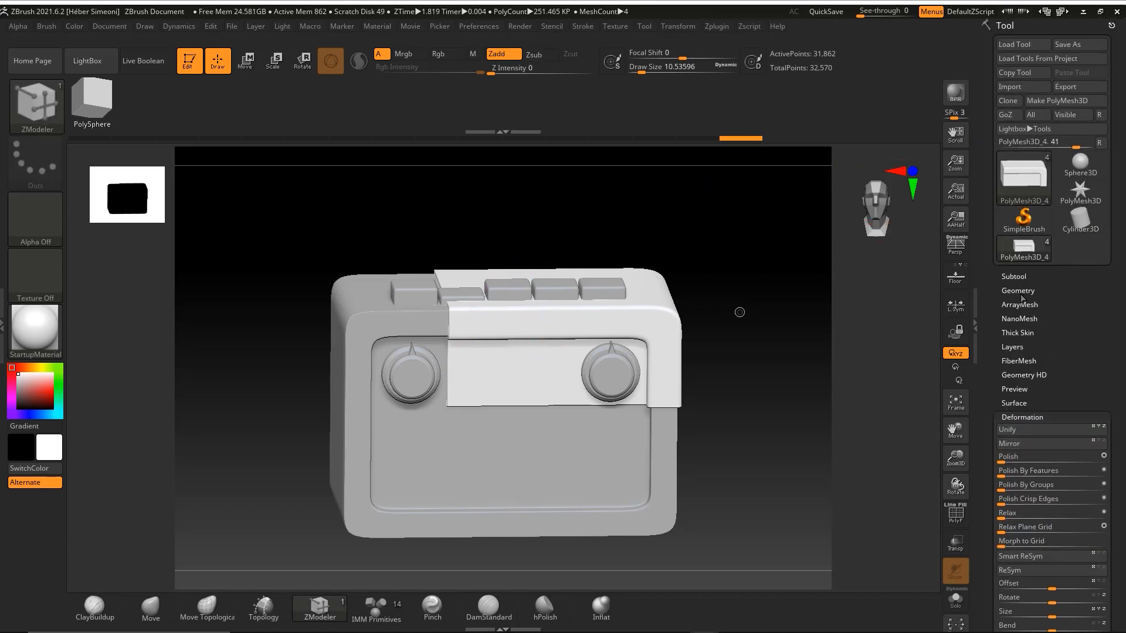
pyautogui.click(1020, 291)
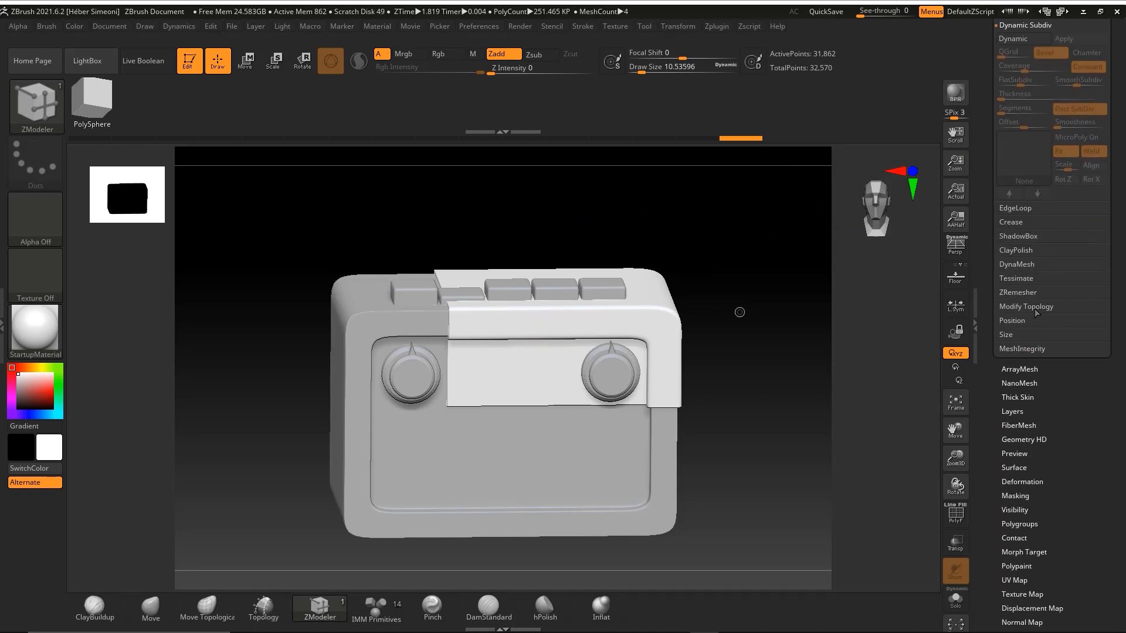
pyautogui.click(1032, 307)
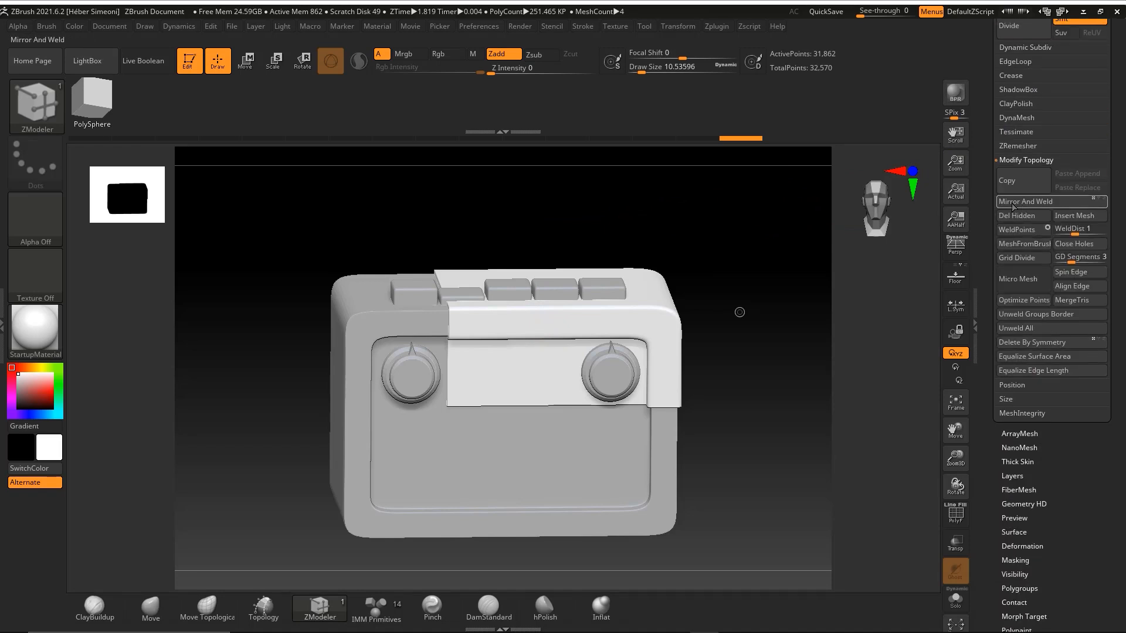
pyautogui.click(1028, 201)
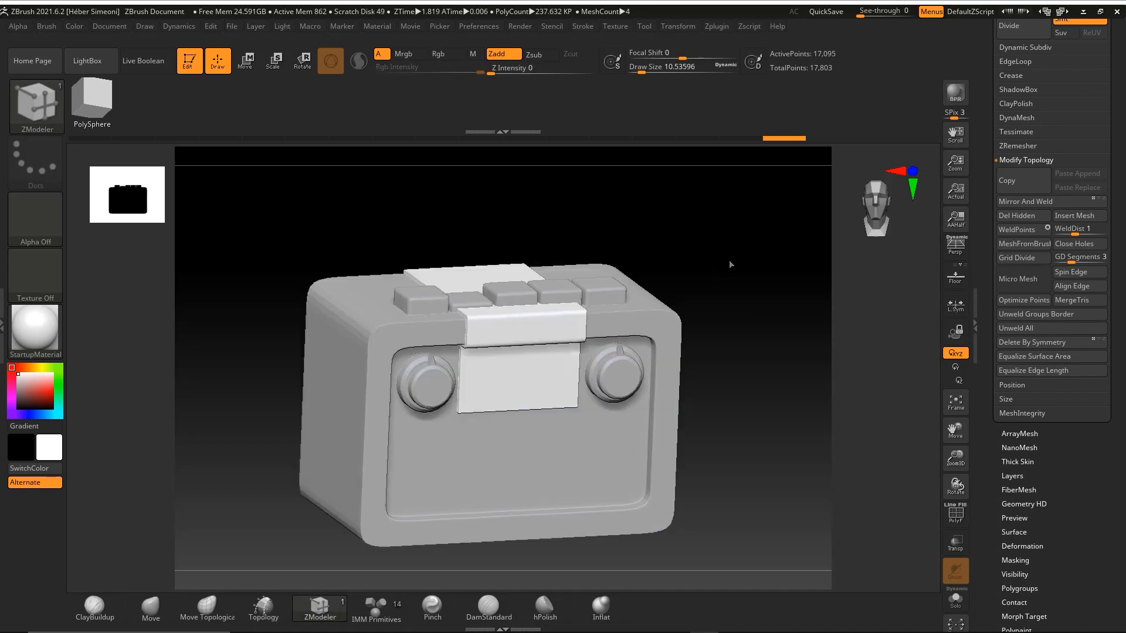
# Trim off the rear part of the mirrored piece along a near-vertical line in side view
pyautogui.keyDown('ctrl'); pyautogui.keyDown('alt'); pyautogui.keyDown('shift'); pyautogui.moveTo(526, 304); pyautogui.dragTo(452, 310); pyautogui.keyUp('shift'); pyautogui.keyUp('alt'); pyautogui.keyUp('ctrl')
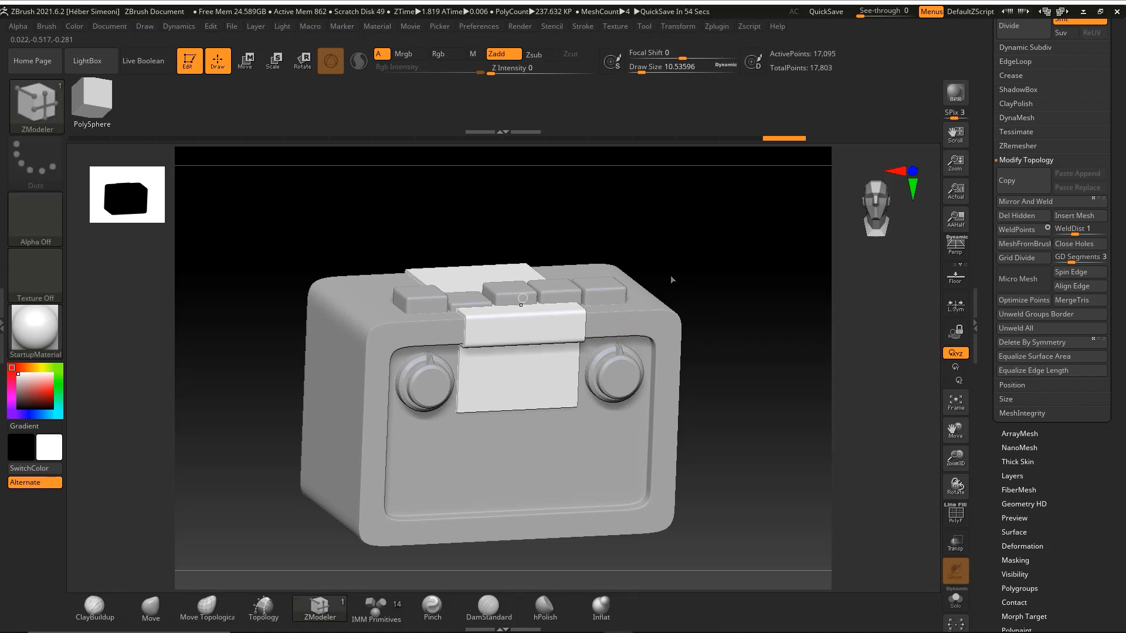
pyautogui.moveTo(670, 276)
pyautogui.mouseDown()
pyautogui.moveTo(691, 272)
pyautogui.moveTo(694, 301)
pyautogui.moveTo(749, 259)
pyautogui.moveTo(727, 259)
pyautogui.moveTo(721, 360)
pyautogui.moveTo(736, 355)
pyautogui.moveTo(735, 275)
pyautogui.mouseUp()
pyautogui.moveTo(521, 534)
pyautogui.keyDown('ctrl'); pyautogui.keyDown('shift'); pyautogui.mouseDown()
pyautogui.moveTo(538, 275)
pyautogui.moveTo(516, 221)
pyautogui.moveTo(566, 221)
pyautogui.mouseUp(); pyautogui.keyUp('shift'); pyautogui.keyUp('ctrl')
pyautogui.moveTo(691, 275)
pyautogui.mouseDown()
pyautogui.moveTo(728, 301)
pyautogui.moveTo(723, 246)
pyautogui.moveTo(748, 290)
pyautogui.moveTo(726, 512)
pyautogui.moveTo(754, 377)
pyautogui.moveTo(768, 410)
pyautogui.mouseUp()
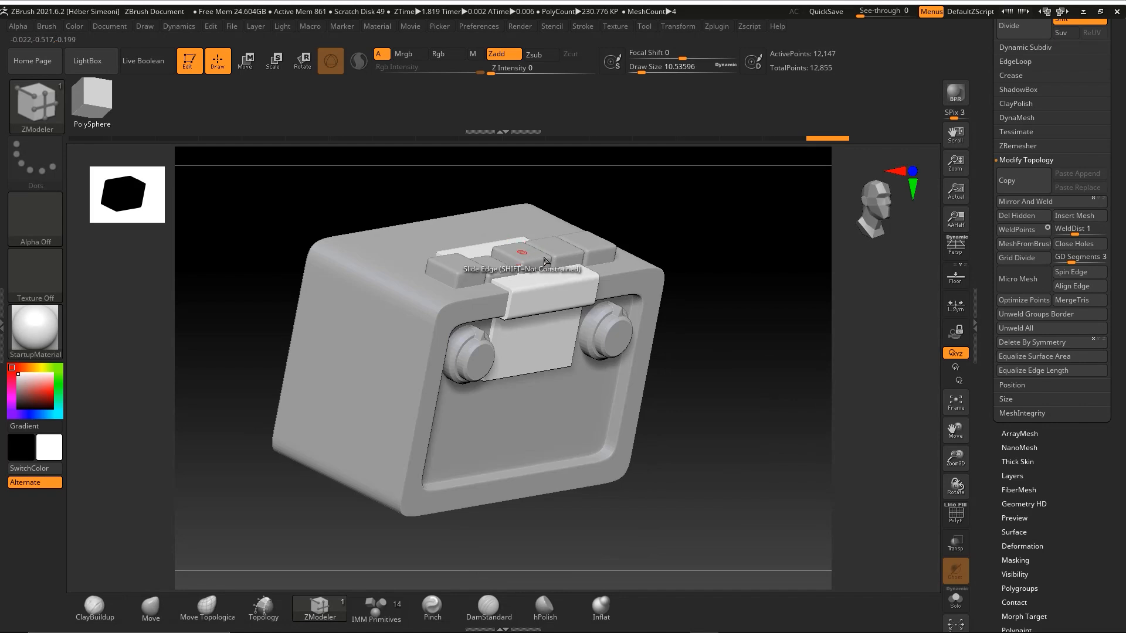
# Show the polyframe and isolate the trimmed piece with Solo in a centred front view
pyautogui.moveTo(679, 372); pyautogui.dragTo(932, 296)
pyautogui.hotkey('shift', 'f')
pyautogui.moveTo(607, 198)
pyautogui.keyDown('ctrl'); pyautogui.keyDown('shift'); pyautogui.mouseDown()
pyautogui.moveTo(434, 322)
pyautogui.moveTo(412, 401)
pyautogui.moveTo(417, 384)
pyautogui.mouseUp(); pyautogui.keyUp('shift'); pyautogui.keyUp('ctrl')
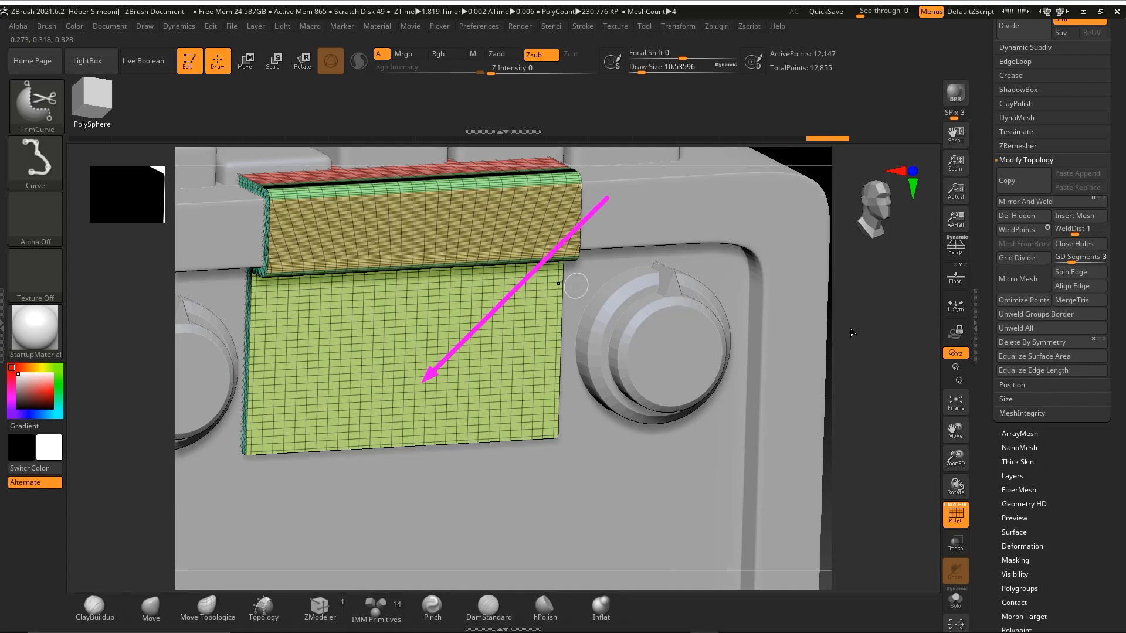
pyautogui.moveTo(882, 312)
pyautogui.mouseDown()
pyautogui.moveTo(864, 311)
pyautogui.moveTo(882, 331)
pyautogui.mouseUp()
pyautogui.click(958, 606)
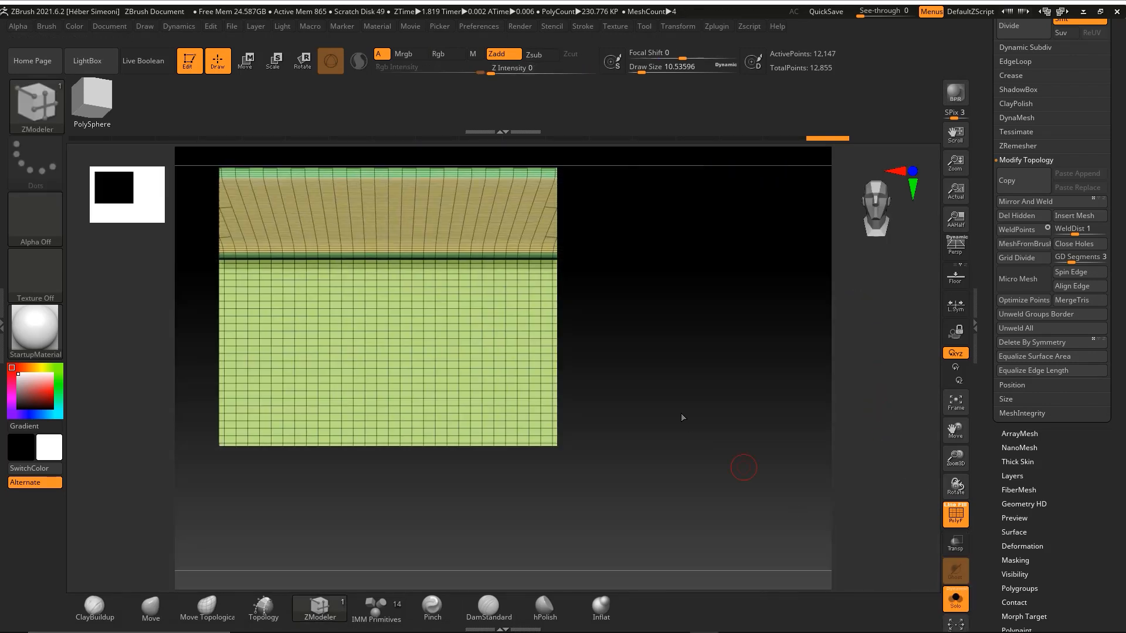
pyautogui.keyDown('alt'); pyautogui.moveTo(682, 417); pyautogui.dragTo(832, 352); pyautogui.keyUp('alt')
pyautogui.keyDown('alt'); pyautogui.moveTo(769, 369); pyautogui.dragTo(778, 382); pyautogui.keyUp('alt')
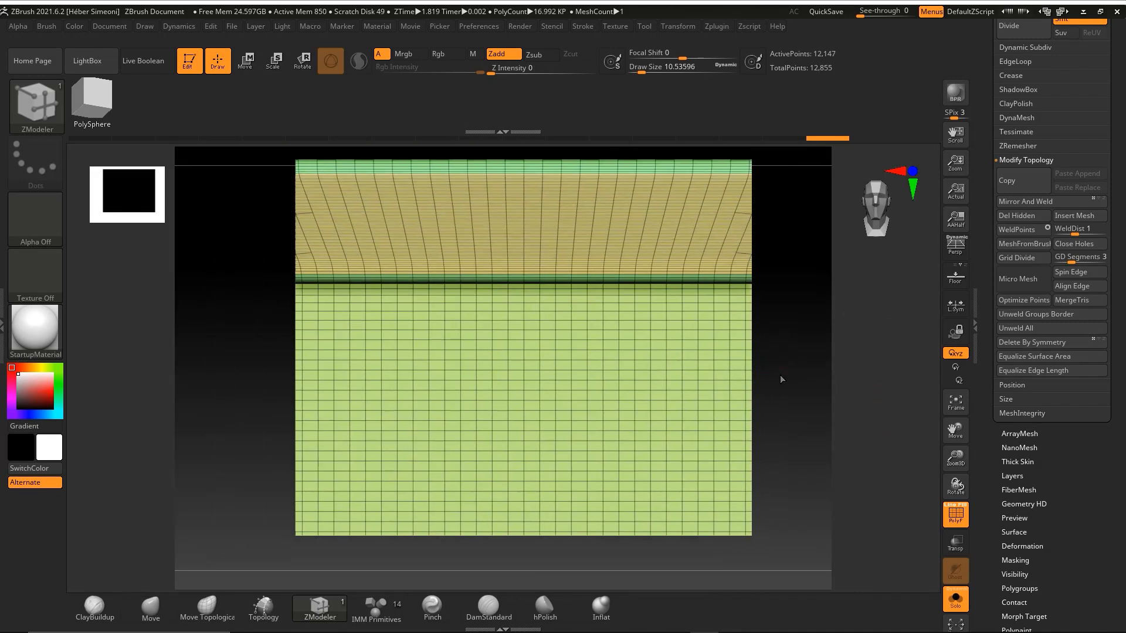
# Try to mark a thin horizontal strip of polygons on the piece's front face with ZModeler, and undo the marking
pyautogui.hotkey('ctrl', 'shift')
pyautogui.keyDown('ctrl'); pyautogui.keyDown('shift'); pyautogui.moveTo(306, 606); pyautogui.dragTo(323, 609); pyautogui.keyUp('shift'); pyautogui.keyUp('ctrl')
pyautogui.click(324, 610)
pyautogui.moveTo(240, 343); pyautogui.dragTo(246, 348)
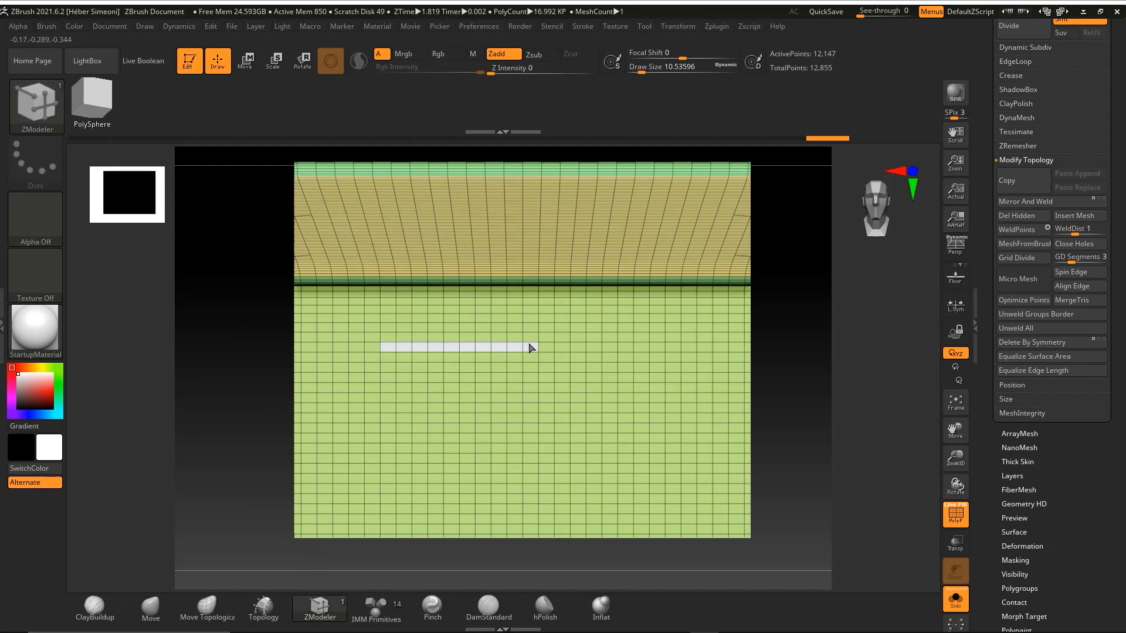
pyautogui.keyDown('ctrl'); pyautogui.keyDown('shift'); pyautogui.moveTo(357, 502); pyautogui.dragTo(388, 355); pyautogui.keyUp('shift'); pyautogui.keyUp('ctrl')
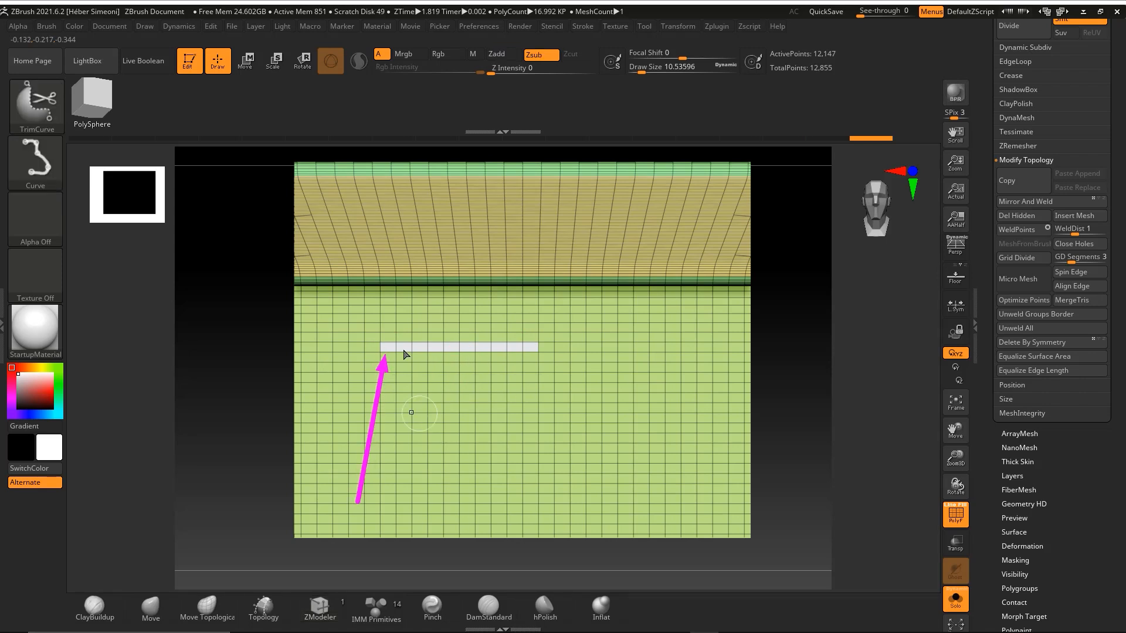
pyautogui.moveTo(513, 512); pyautogui.dragTo(622, 348)
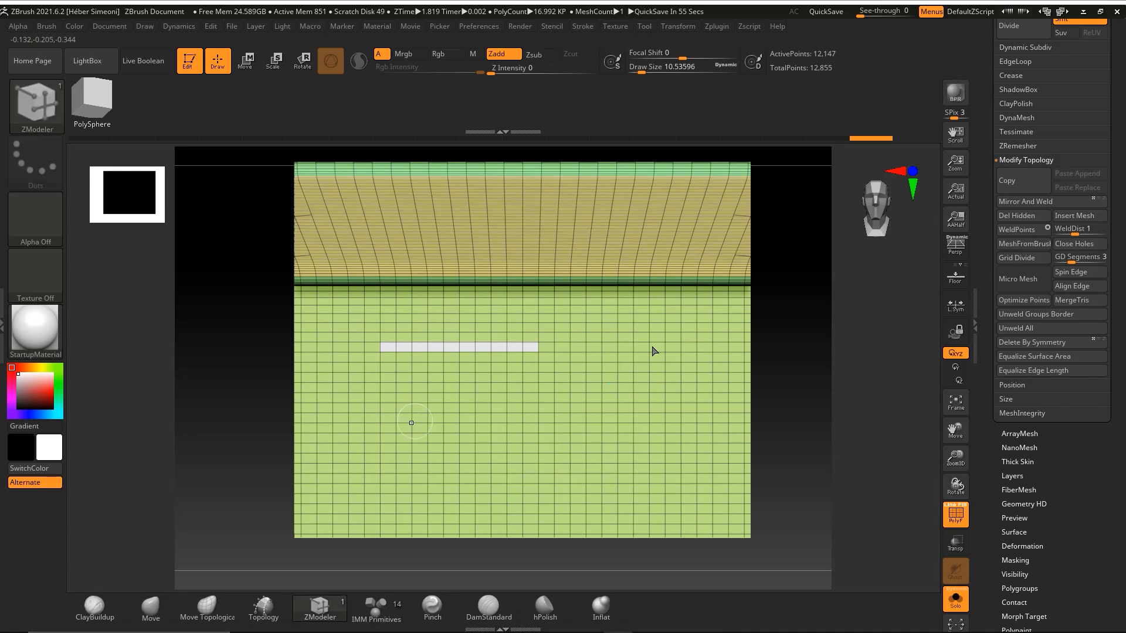
pyautogui.moveTo(762, 352); pyautogui.dragTo(805, 343)
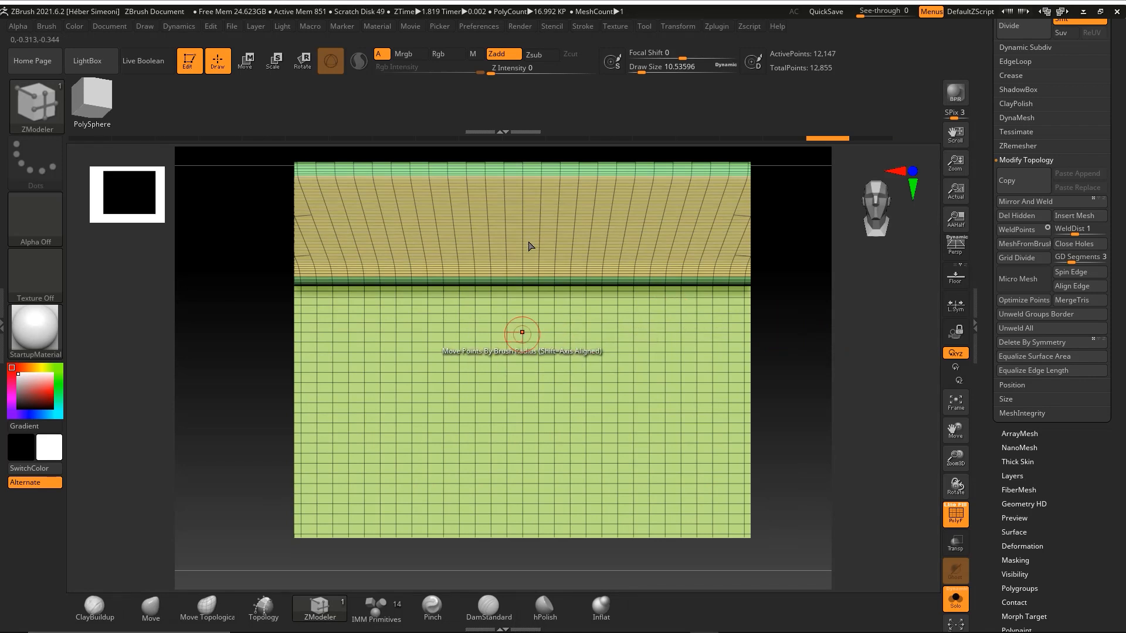
# Activate symmetry across the X axis for the isolated piece
pyautogui.hotkey('ctrl', 'shift')
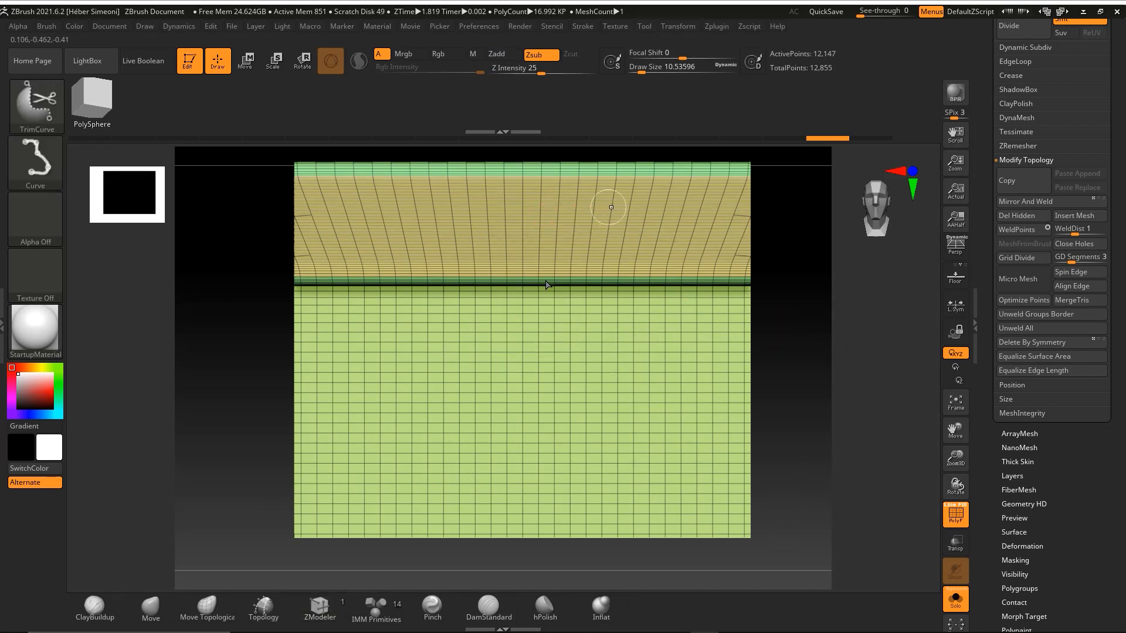
pyautogui.click(677, 26)
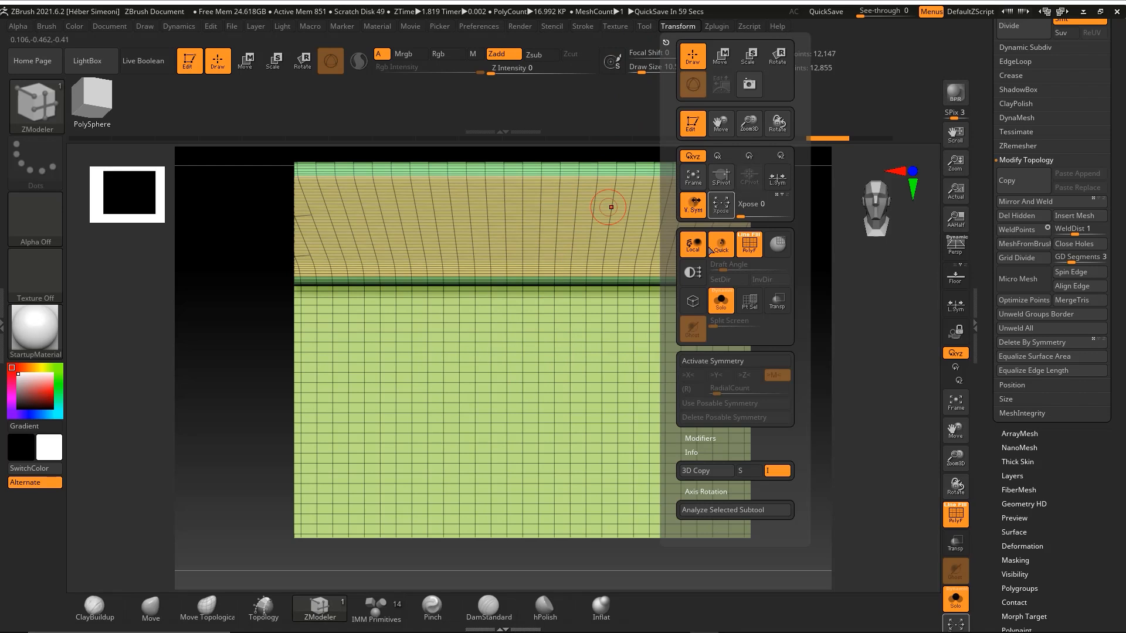
pyautogui.click(713, 361)
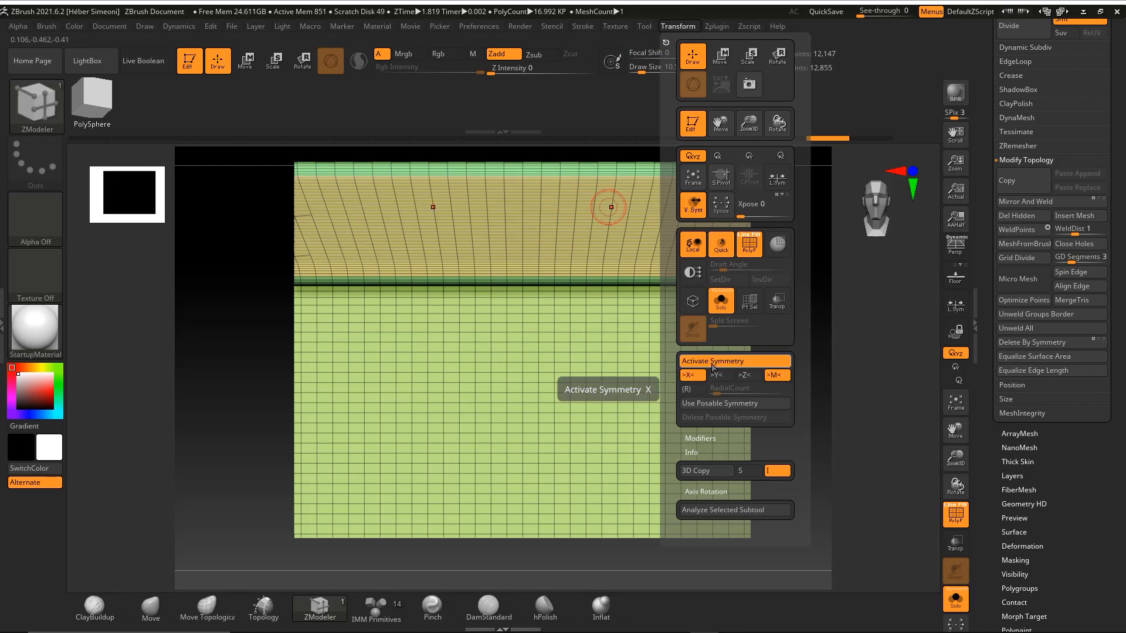
pyautogui.click(701, 362)
pyautogui.click(703, 363)
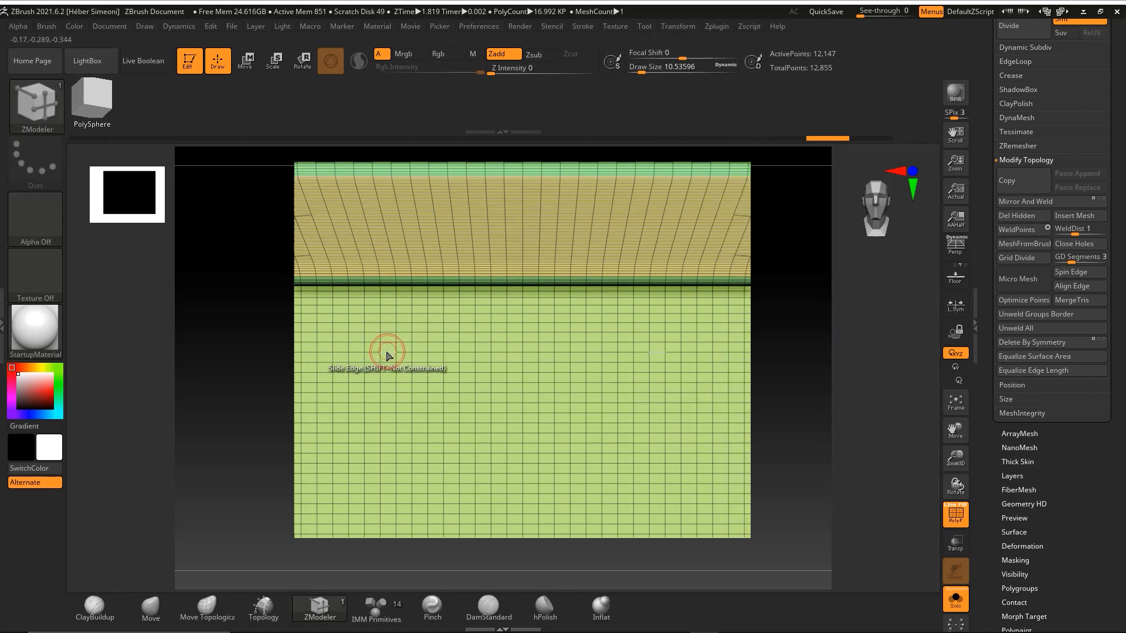
pyautogui.moveTo(392, 351); pyautogui.dragTo(472, 350)
pyautogui.hotkey('ctrl', 'z')
pyautogui.hotkey('ctrl', 'z')
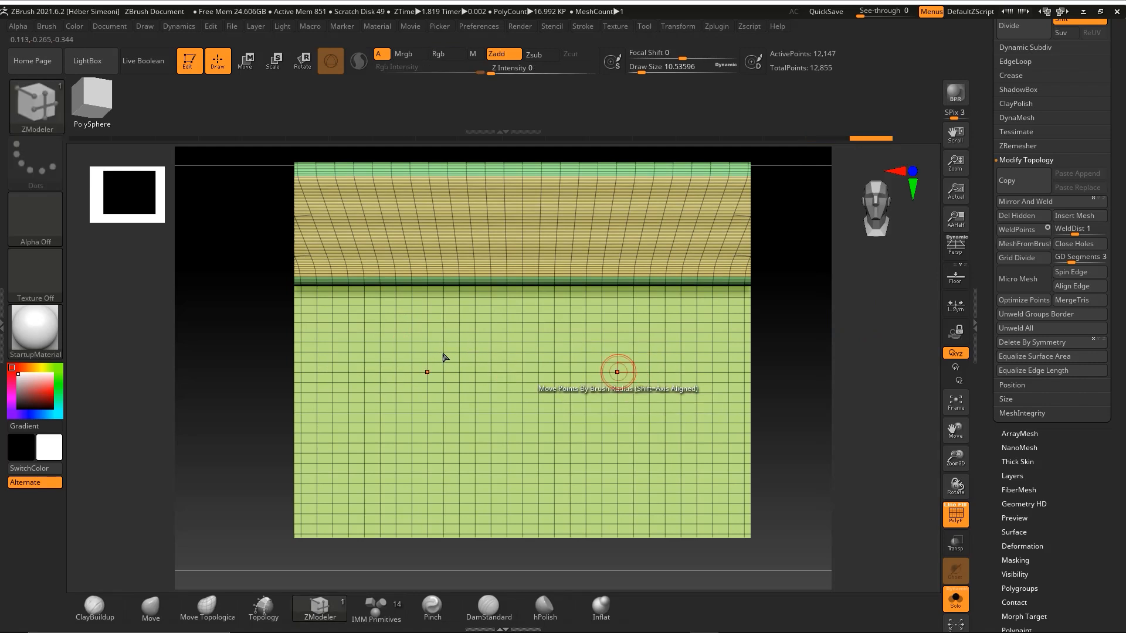
# Mark a wide rectangular block of polygons centred on the upper half of the piece's front face with ZModeler, using symmetry
pyautogui.keyDown('alt'); pyautogui.moveTo(370, 349); pyautogui.dragTo(529, 348); pyautogui.keyUp('alt')
pyautogui.keyDown('alt'); pyautogui.moveTo(373, 356); pyautogui.dragTo(531, 357); pyautogui.keyUp('alt')
pyautogui.moveTo(373, 367)
pyautogui.keyDown('alt'); pyautogui.mouseDown()
pyautogui.moveTo(527, 367)
pyautogui.moveTo(474, 378)
pyautogui.moveTo(528, 379)
pyautogui.mouseUp(); pyautogui.keyUp('alt')
pyautogui.keyDown('alt'); pyautogui.moveTo(373, 387); pyautogui.dragTo(511, 393); pyautogui.keyUp('alt')
pyautogui.keyDown('alt'); pyautogui.moveTo(382, 395); pyautogui.dragTo(522, 396); pyautogui.keyUp('alt')
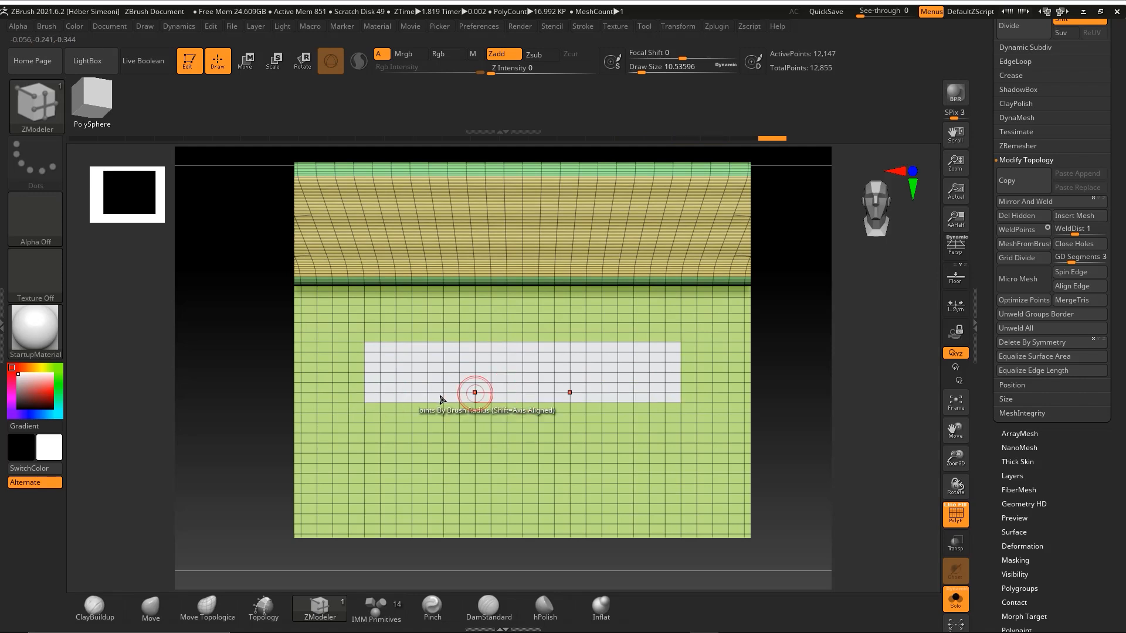
pyautogui.keyDown('alt'); pyautogui.moveTo(373, 408); pyautogui.dragTo(527, 409); pyautogui.keyUp('alt')
pyautogui.keyDown('alt'); pyautogui.moveTo(376, 418); pyautogui.dragTo(528, 419); pyautogui.keyUp('alt')
# Push the marked polygons through the piece with QMesh to cut a rectangular window, and leave Solo
pyautogui.moveTo(799, 326); pyautogui.dragTo(727, 360)
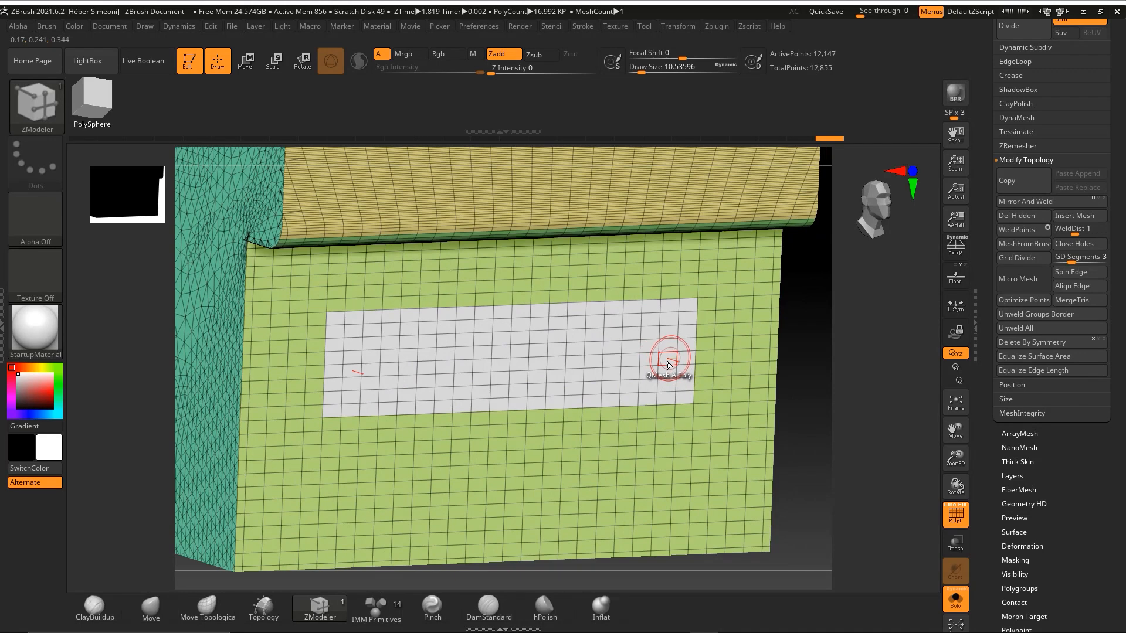
pyautogui.keyDown('alt'); pyautogui.moveTo(807, 366); pyautogui.dragTo(798, 404); pyautogui.keyUp('alt')
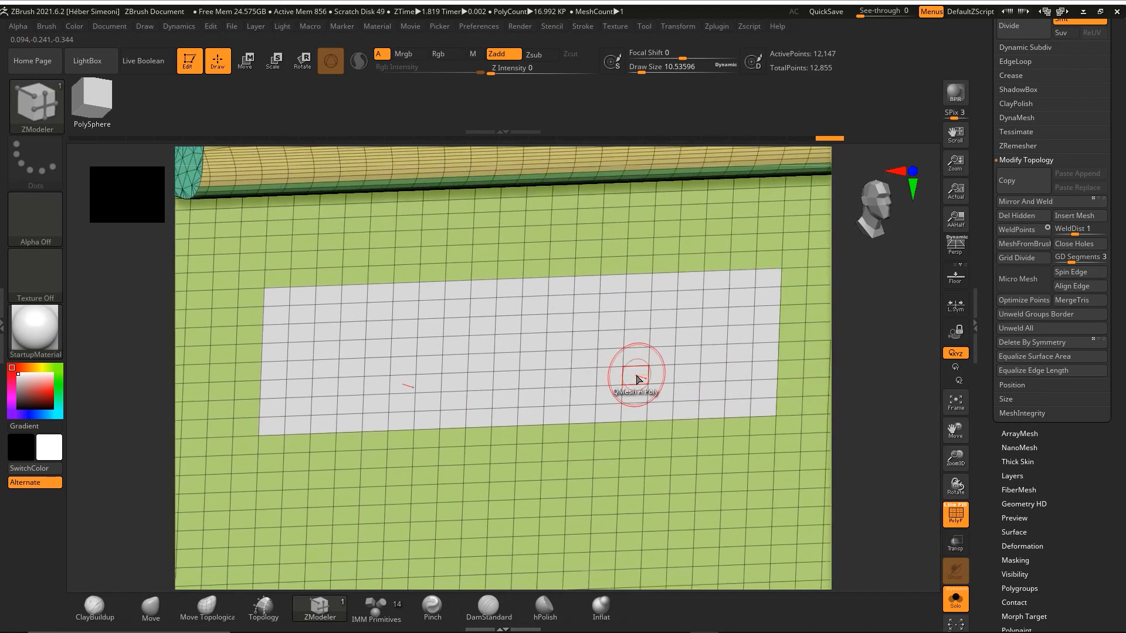
pyautogui.moveTo(638, 379); pyautogui.dragTo(505, 319)
pyautogui.moveTo(844, 351)
pyautogui.mouseDown()
pyautogui.moveTo(879, 369)
pyautogui.moveTo(839, 328)
pyautogui.moveTo(846, 353)
pyautogui.mouseUp()
pyautogui.click(955, 598)
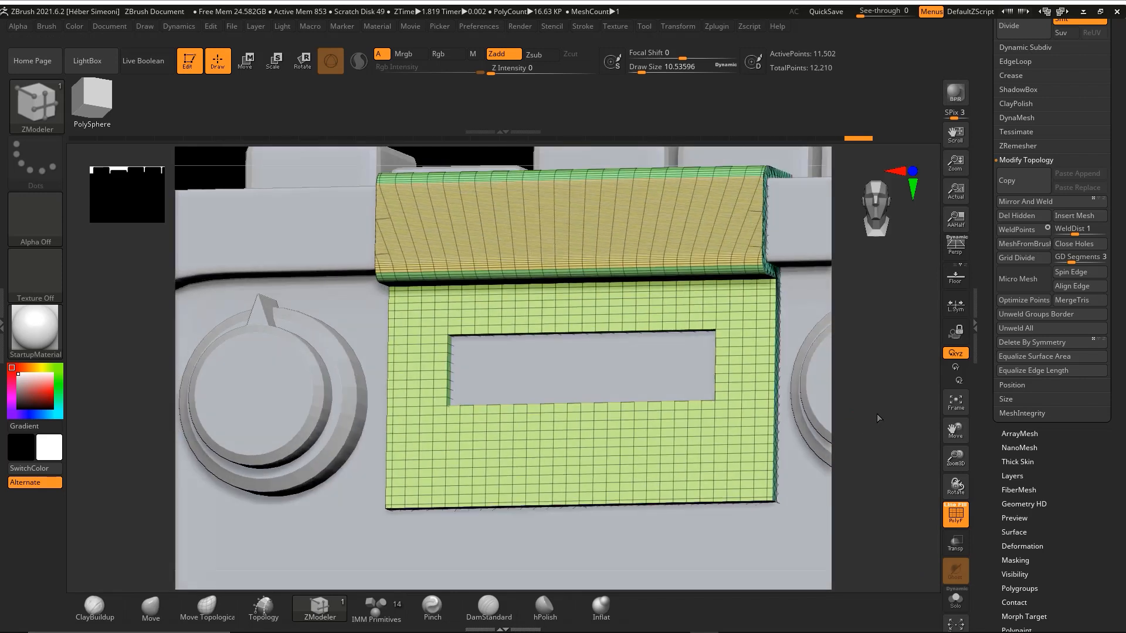
# Hide the polyframe and examine the window in the central piece and the empty lower front panel of the radio
pyautogui.hotkey('shift', 'f')
pyautogui.moveTo(878, 418); pyautogui.dragTo(809, 385)
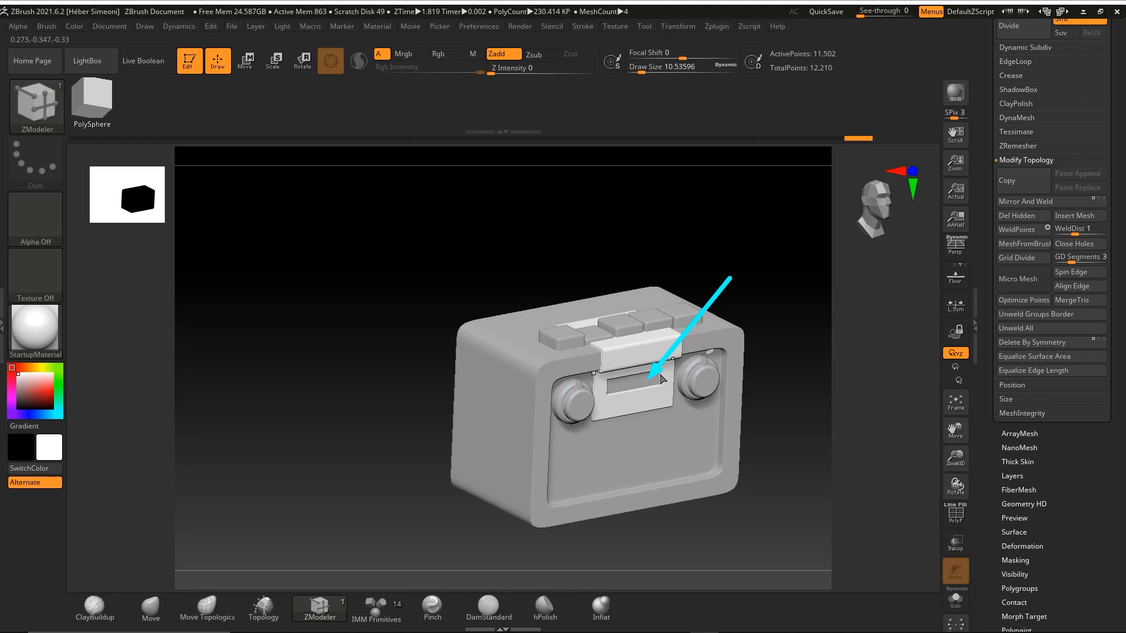
pyautogui.moveTo(855, 344); pyautogui.dragTo(827, 285)
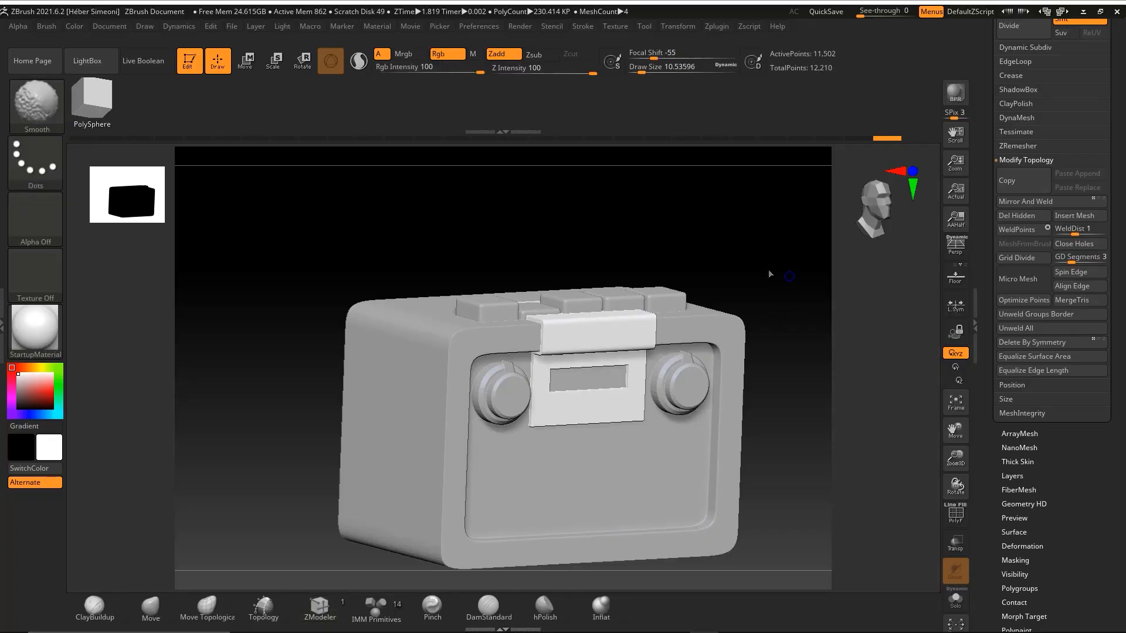
pyautogui.moveTo(771, 273)
pyautogui.mouseDown(button='right')
pyautogui.moveTo(756, 272)
pyautogui.moveTo(790, 290)
pyautogui.mouseUp(button='right')
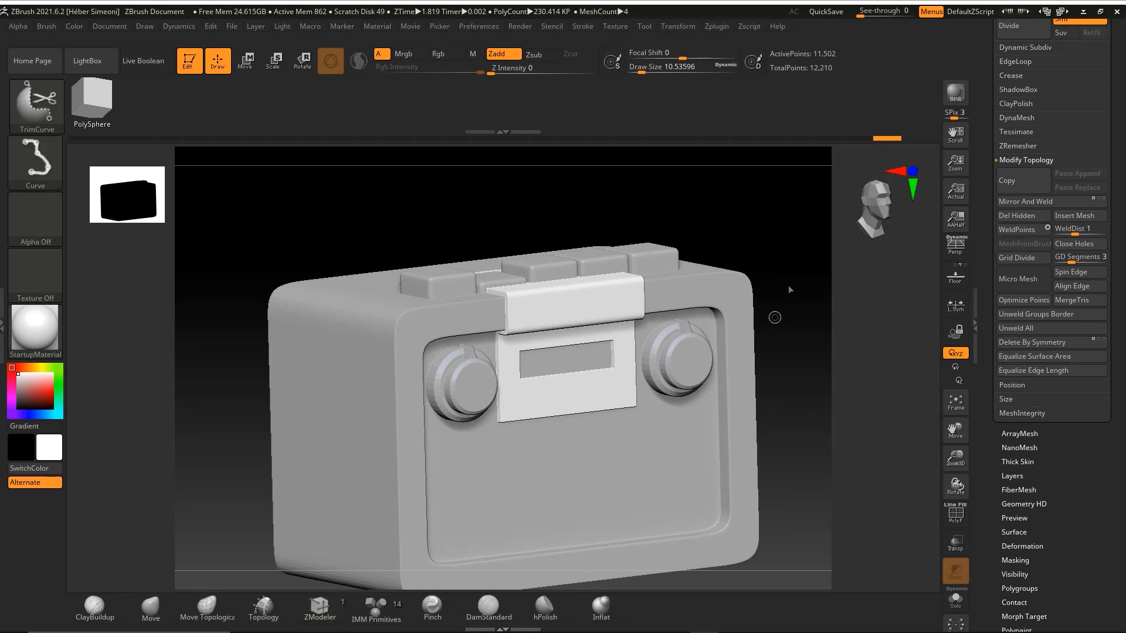
pyautogui.moveTo(444, 481)
pyautogui.keyDown('ctrl'); pyautogui.keyDown('shift'); pyautogui.mouseDown()
pyautogui.moveTo(504, 547)
pyautogui.moveTo(583, 466)
pyautogui.mouseUp(); pyautogui.keyUp('shift'); pyautogui.keyUp('ctrl')
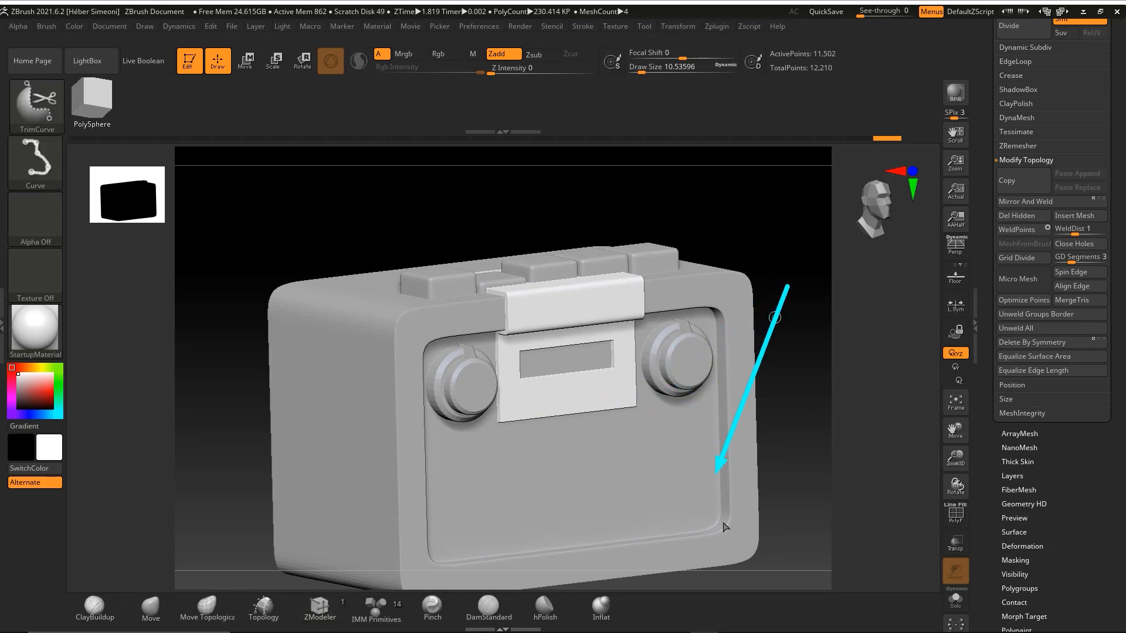
pyautogui.moveTo(723, 527)
pyautogui.keyDown('ctrl'); pyautogui.keyDown('shift'); pyautogui.mouseDown()
pyautogui.moveTo(535, 536)
pyautogui.moveTo(522, 516)
pyautogui.mouseUp(); pyautogui.keyUp('shift'); pyautogui.keyUp('ctrl')
pyautogui.moveTo(792, 324); pyautogui.dragTo(756, 325, button='right')
# Select the push-button row in the subtool list and duplicate it
pyautogui.moveTo(1107, 91); pyautogui.dragTo(1101, 231)
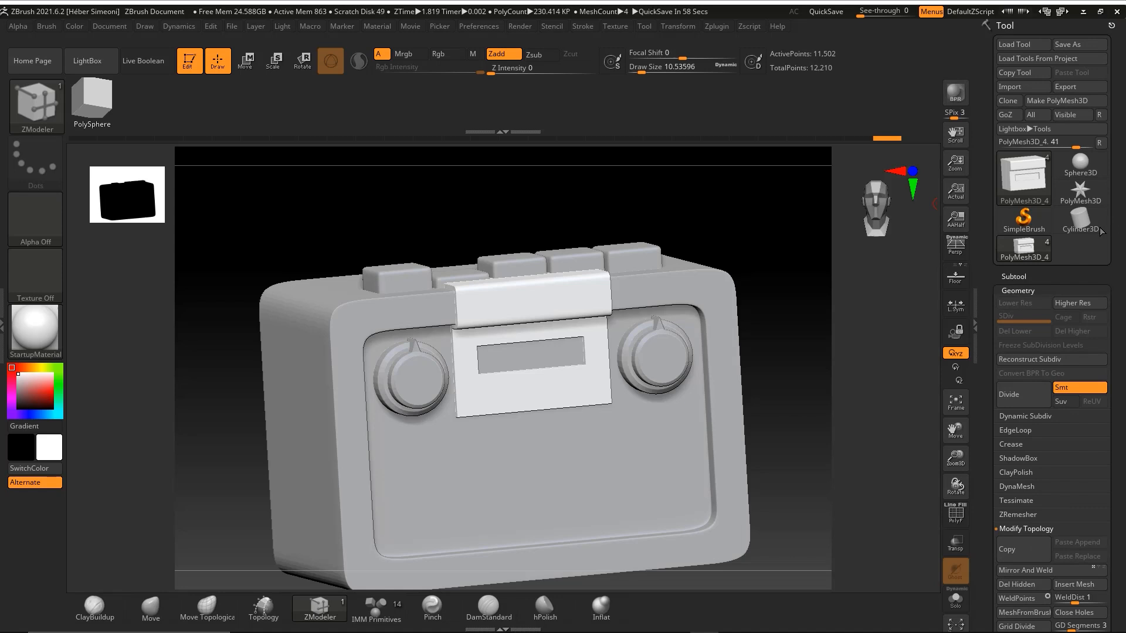
pyautogui.click(1015, 277)
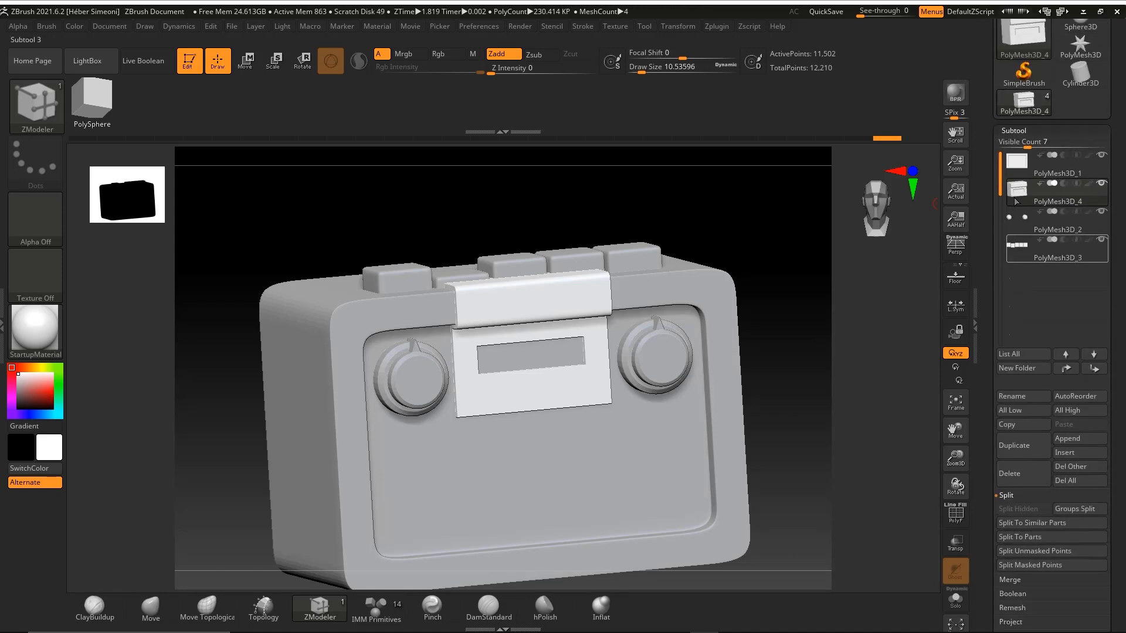
pyautogui.hotkey('ctrl', 'shift')
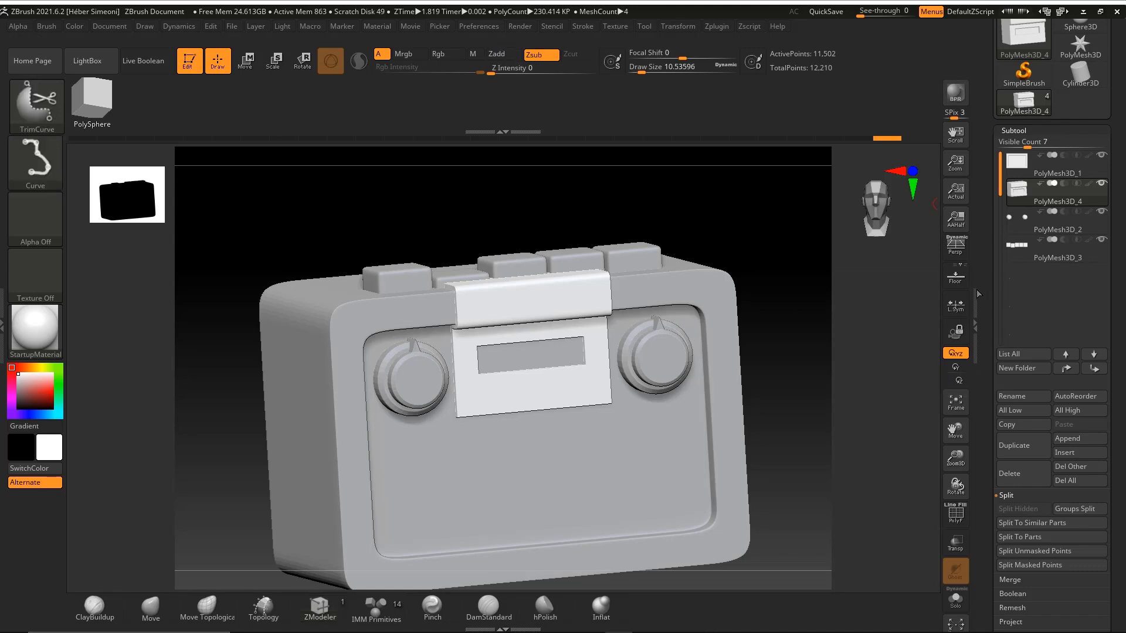
pyautogui.click(1018, 252)
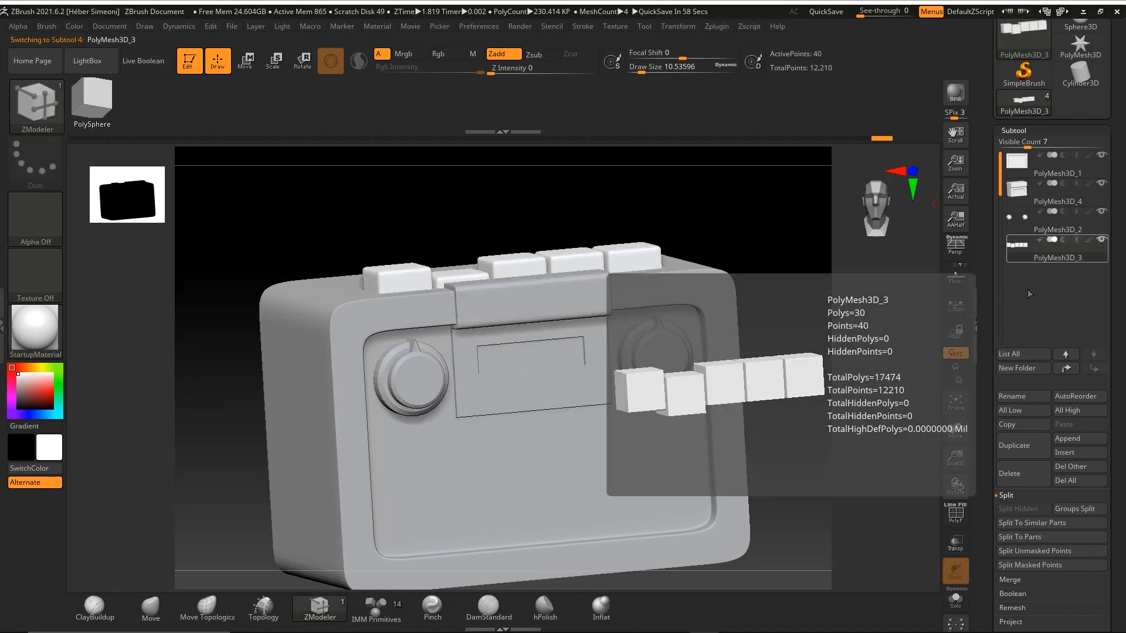
pyautogui.hotkey('ctrl', 'shift')
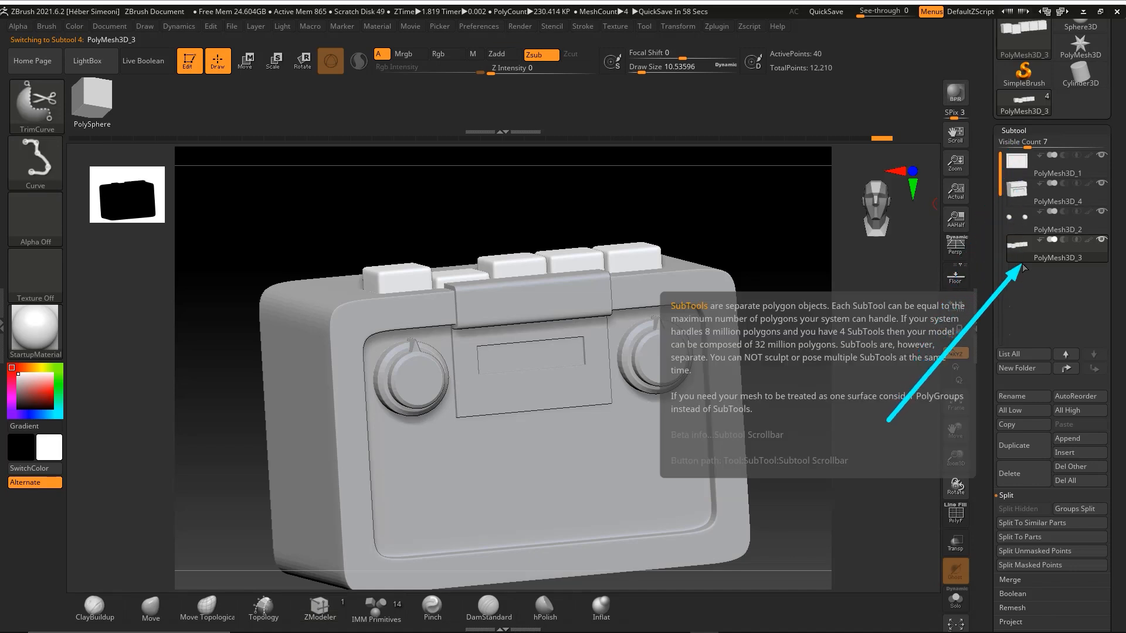
pyautogui.click(1001, 440)
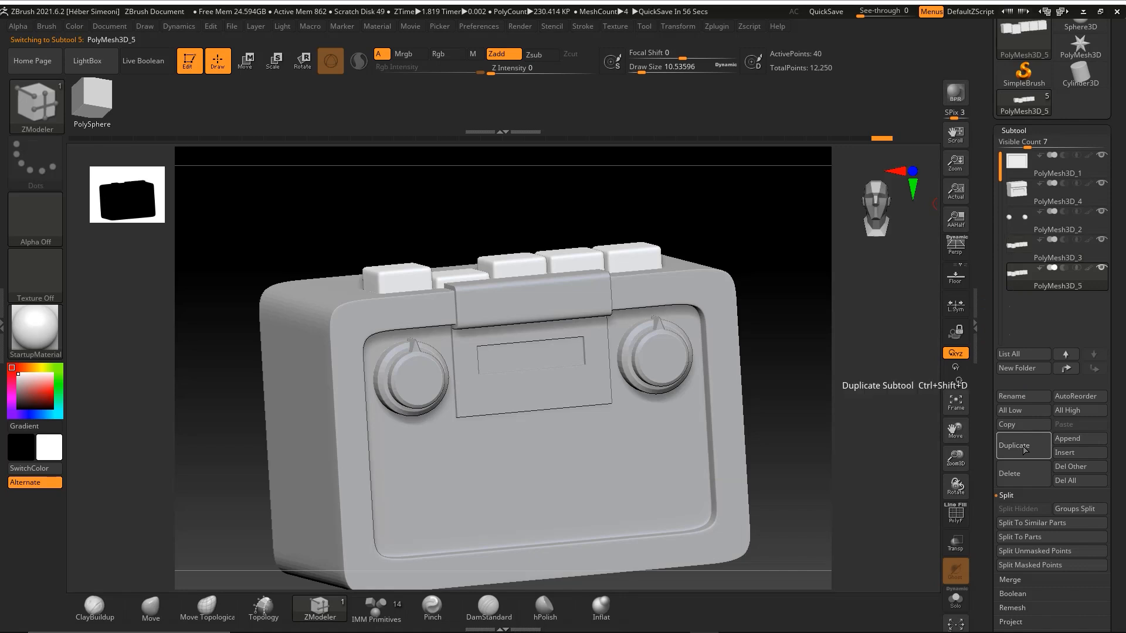
# Replace the duplicated button row with a PolyCube primitive through the gizmo's transform types
pyautogui.click(247, 64)
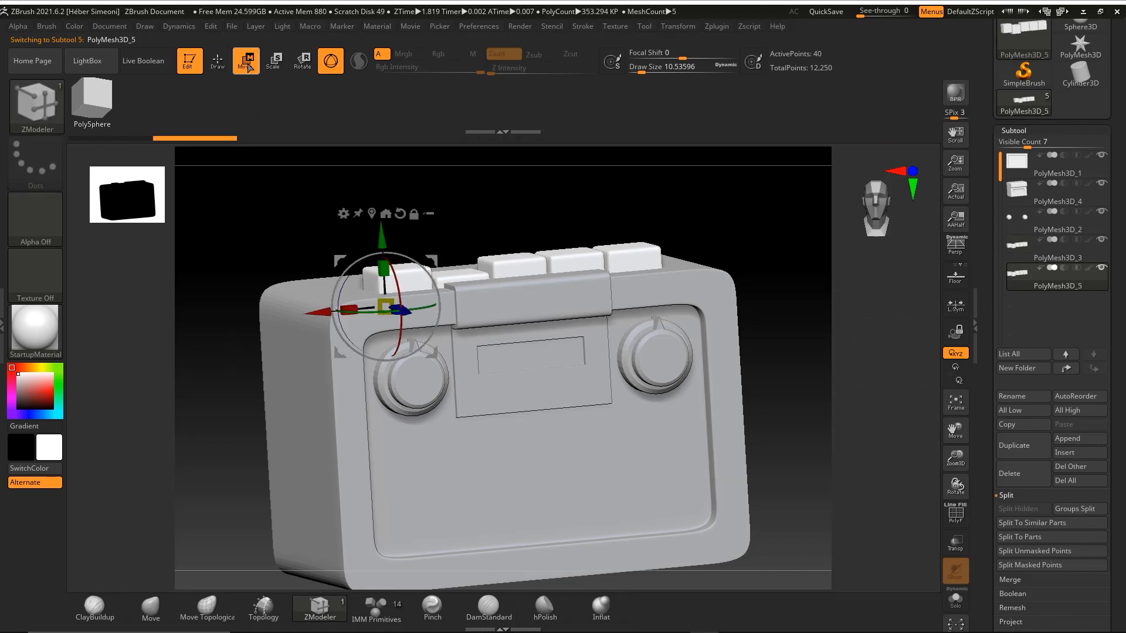
pyautogui.click(344, 216)
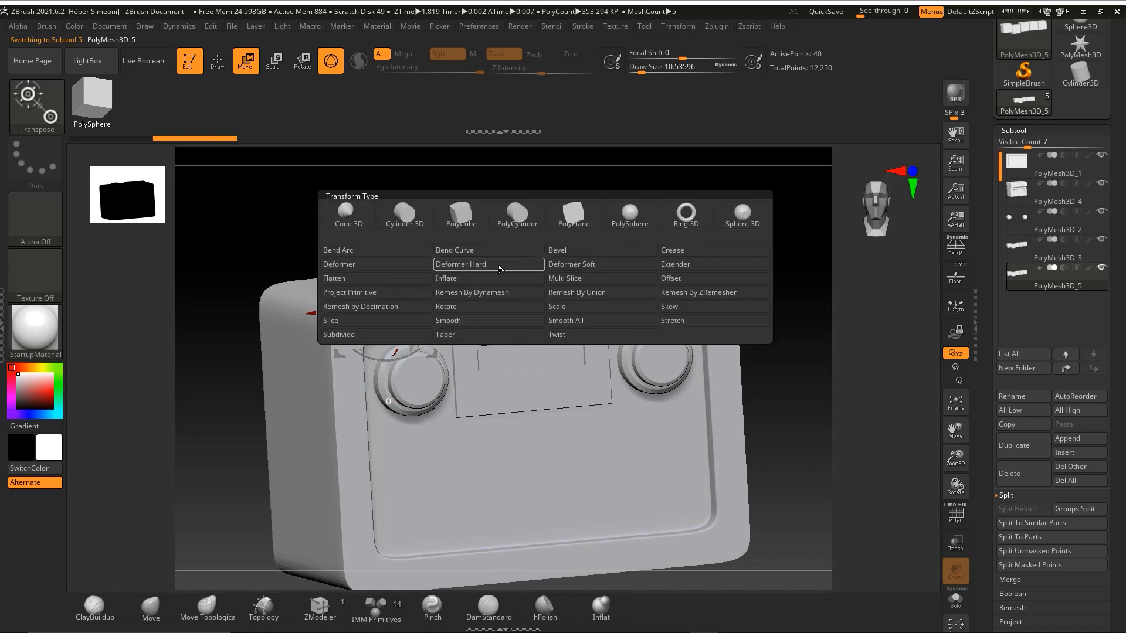
pyautogui.click(460, 214)
pyautogui.moveTo(459, 215); pyautogui.dragTo(723, 239)
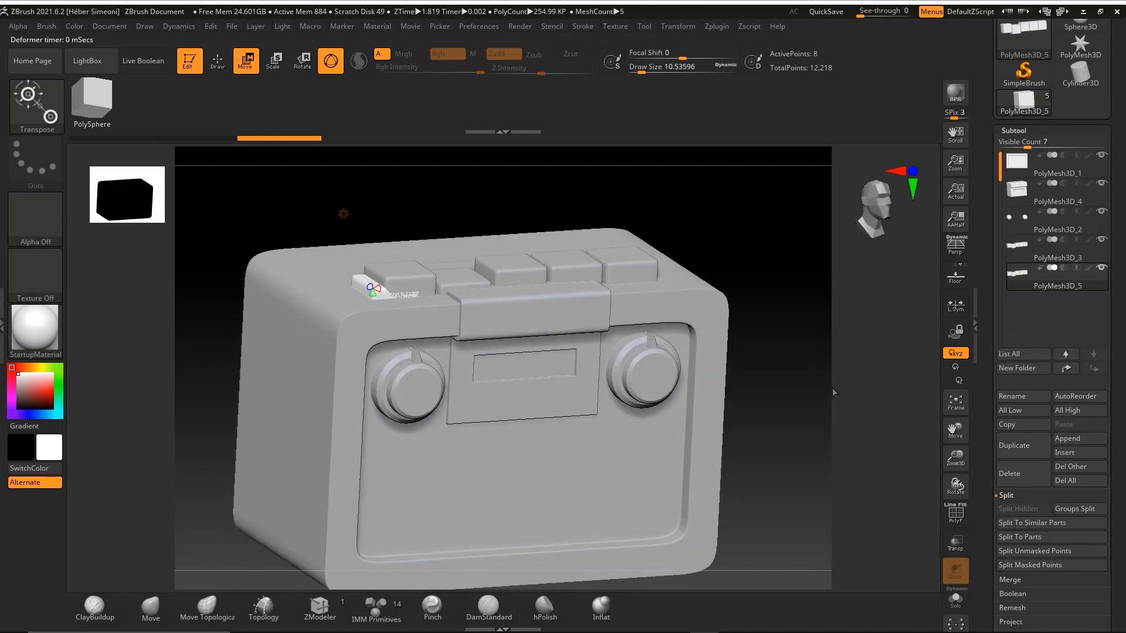
# Isolate the cube with Solo, show its polyframe, and increase its X and Y divisions into a dense grid on the front face
pyautogui.hotkey('ctrl', 'shift')
pyautogui.click(955, 604)
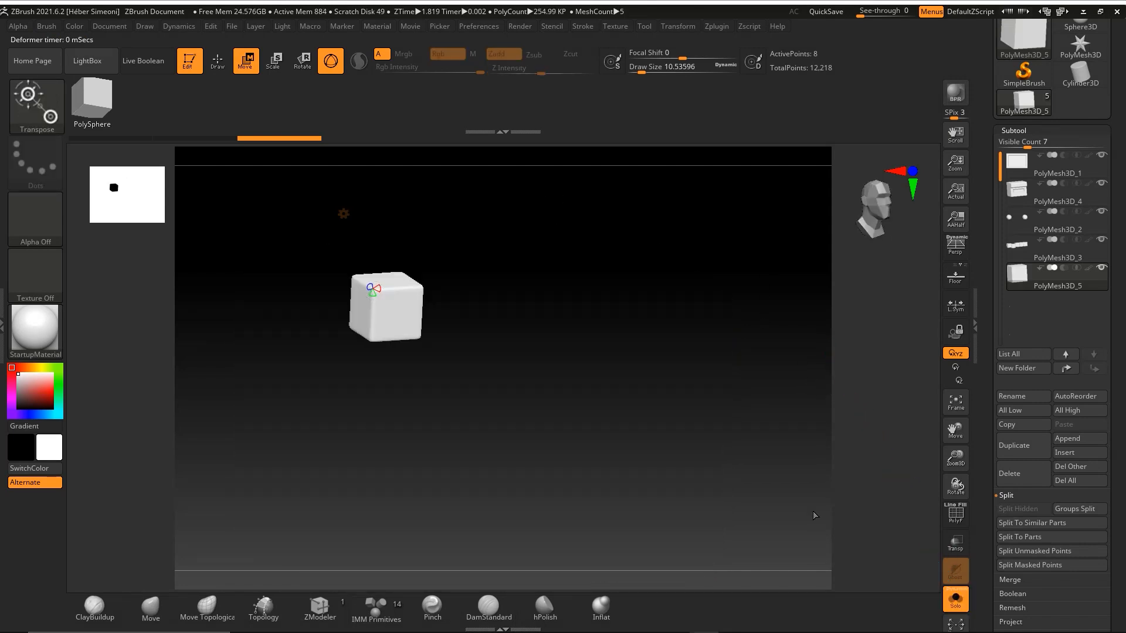
pyautogui.hotkey('shift', 'f')
pyautogui.moveTo(558, 314); pyautogui.dragTo(630, 419)
pyautogui.keyDown('alt'); pyautogui.moveTo(609, 261); pyautogui.dragTo(650, 305); pyautogui.keyUp('alt')
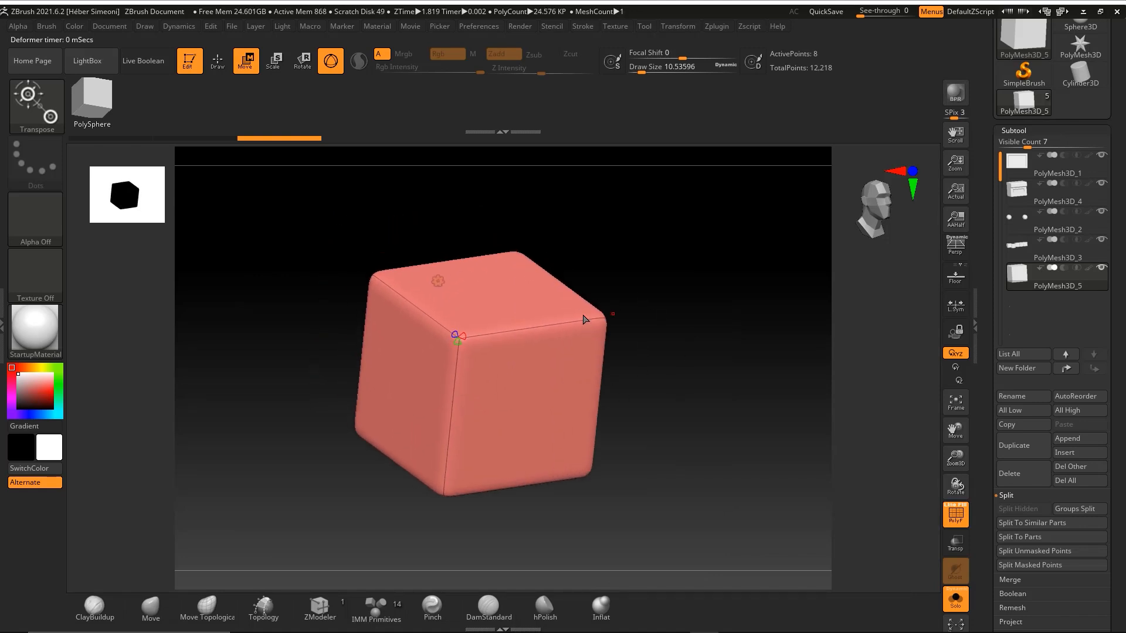
pyautogui.moveTo(527, 209)
pyautogui.mouseDown()
pyautogui.moveTo(466, 334)
pyautogui.moveTo(489, 339)
pyautogui.mouseUp()
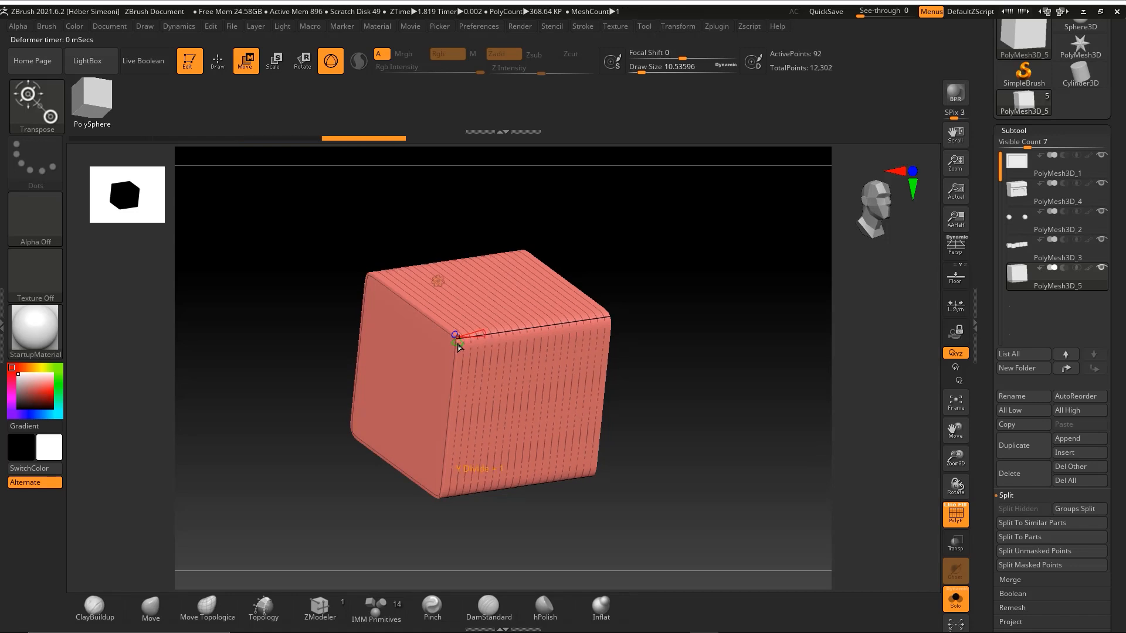
pyautogui.moveTo(459, 350); pyautogui.dragTo(461, 366)
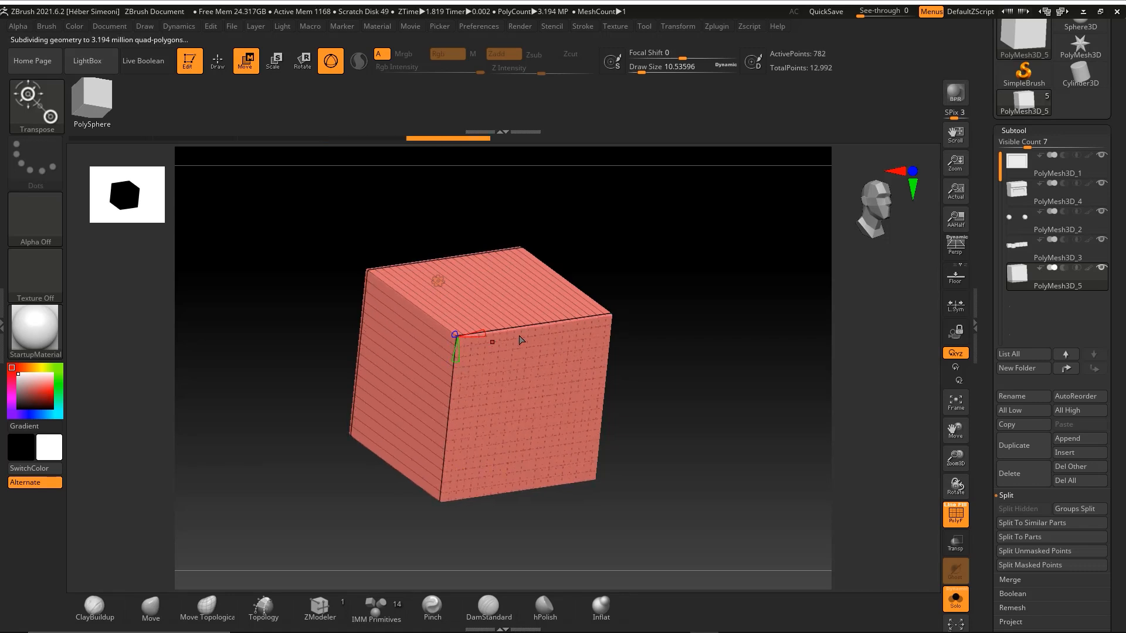
# Turn off Dynamic Subdiv for the cube
pyautogui.moveTo(709, 339); pyautogui.dragTo(736, 358)
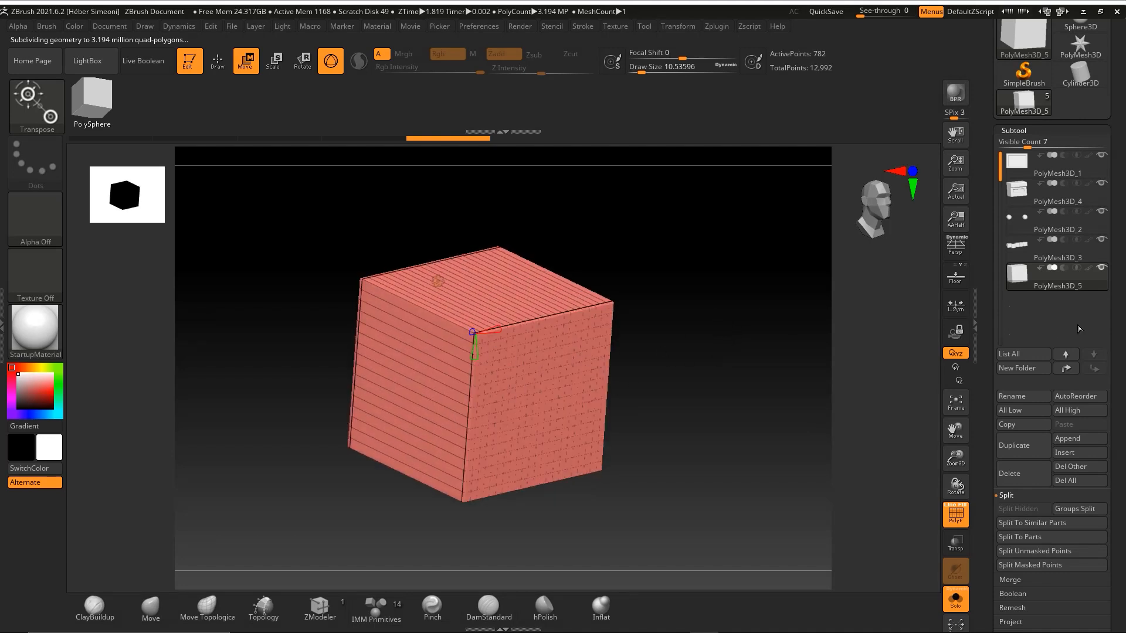
pyautogui.scroll(-10, 1079, 329)
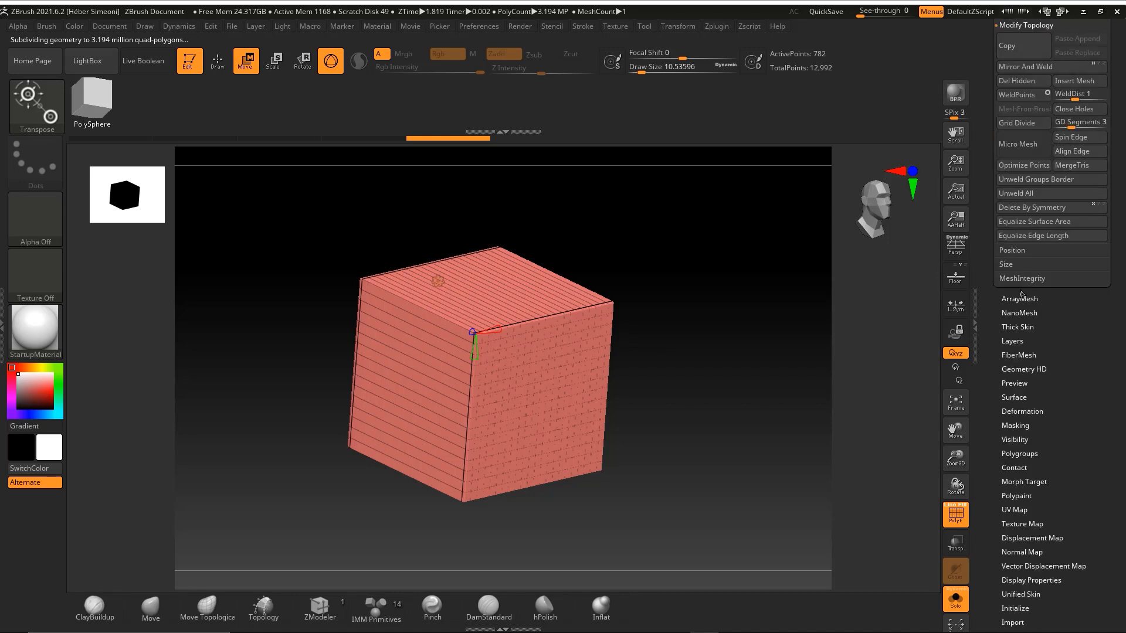
pyautogui.scroll(5, 1022, 295)
pyautogui.click(1025, 219)
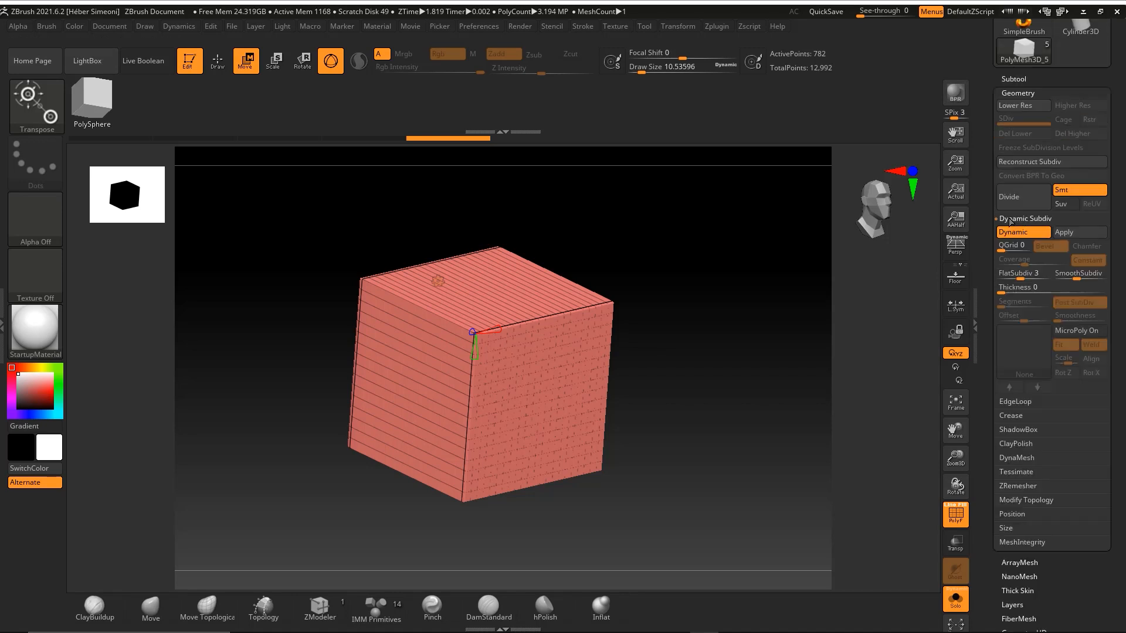
pyautogui.click(1023, 233)
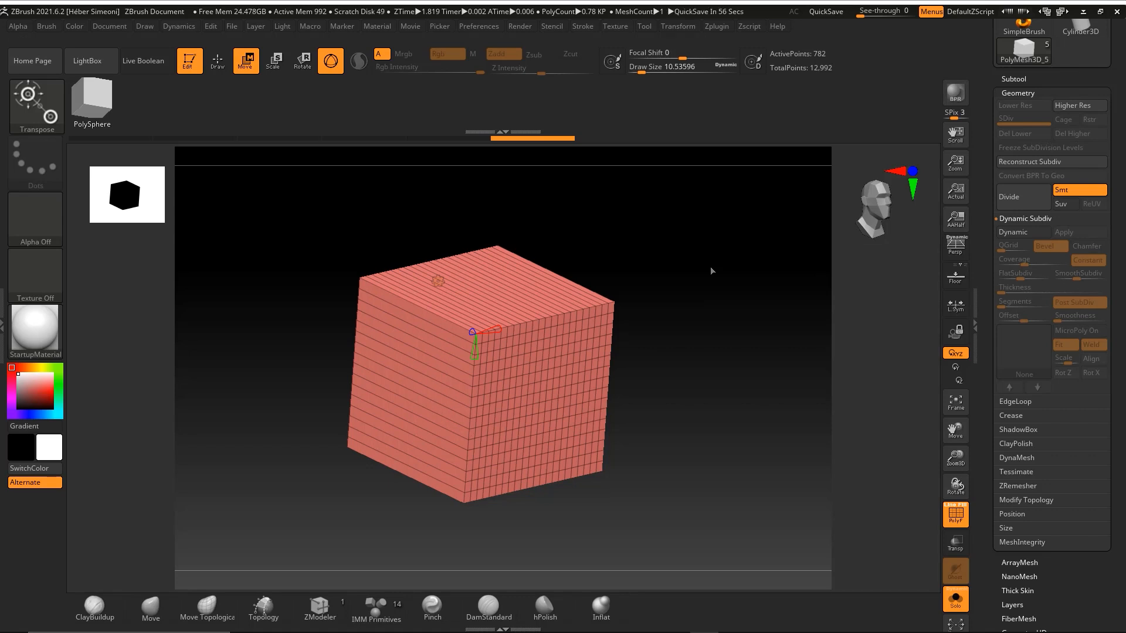
# Show the whole radio again and move the cube forward along its depth axis until it clears the front of the body
pyautogui.hotkey('ctrl', 'shift')
pyautogui.click(1015, 79)
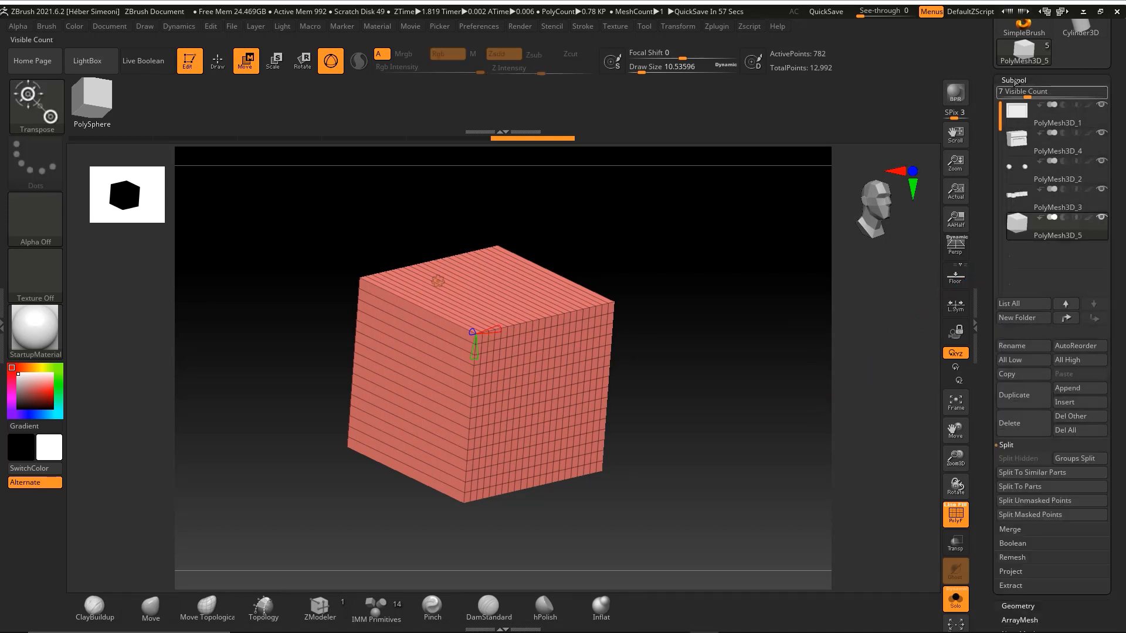
pyautogui.hotkey('ctrl', 'shift')
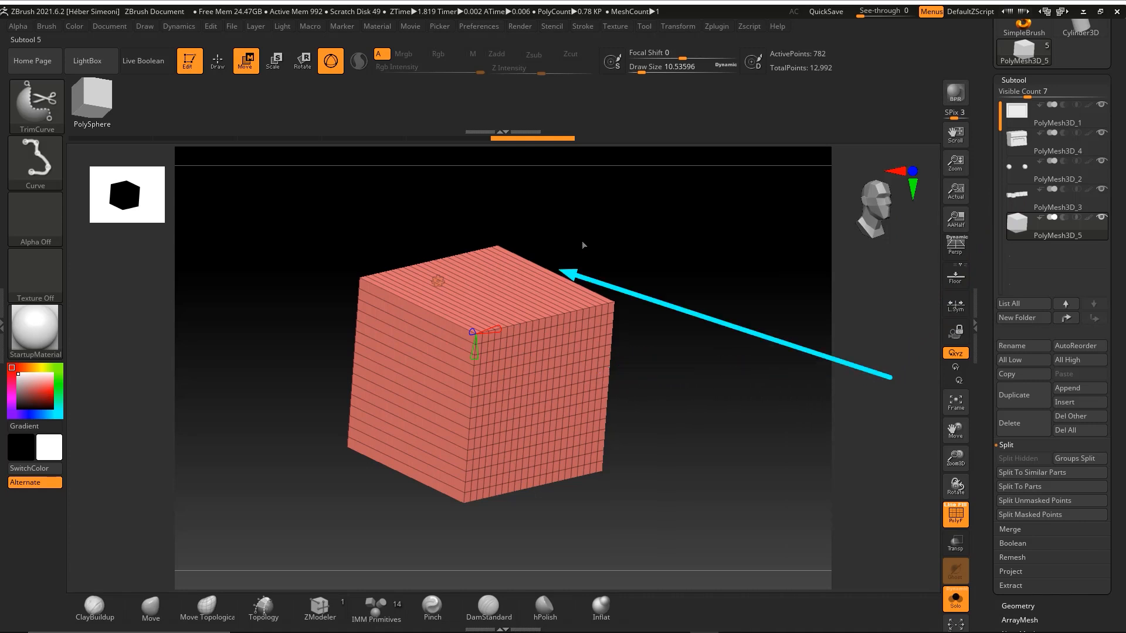
pyautogui.click(962, 598)
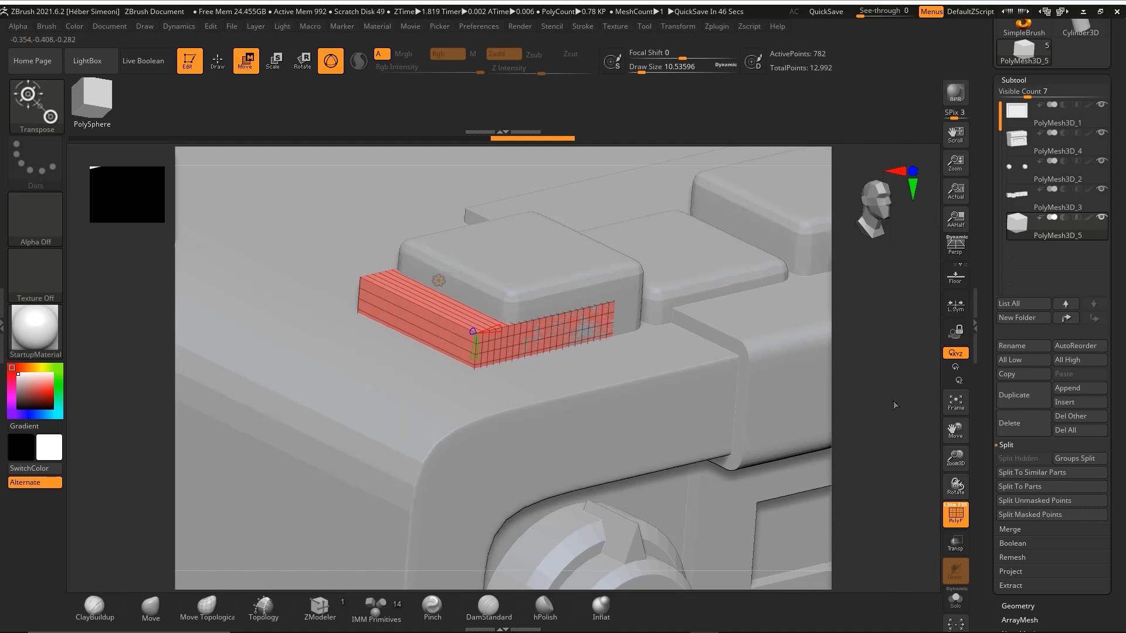
pyautogui.keyDown('alt'); pyautogui.moveTo(894, 405); pyautogui.dragTo(574, 254); pyautogui.keyUp('alt')
pyautogui.moveTo(538, 308); pyautogui.dragTo(376, 208)
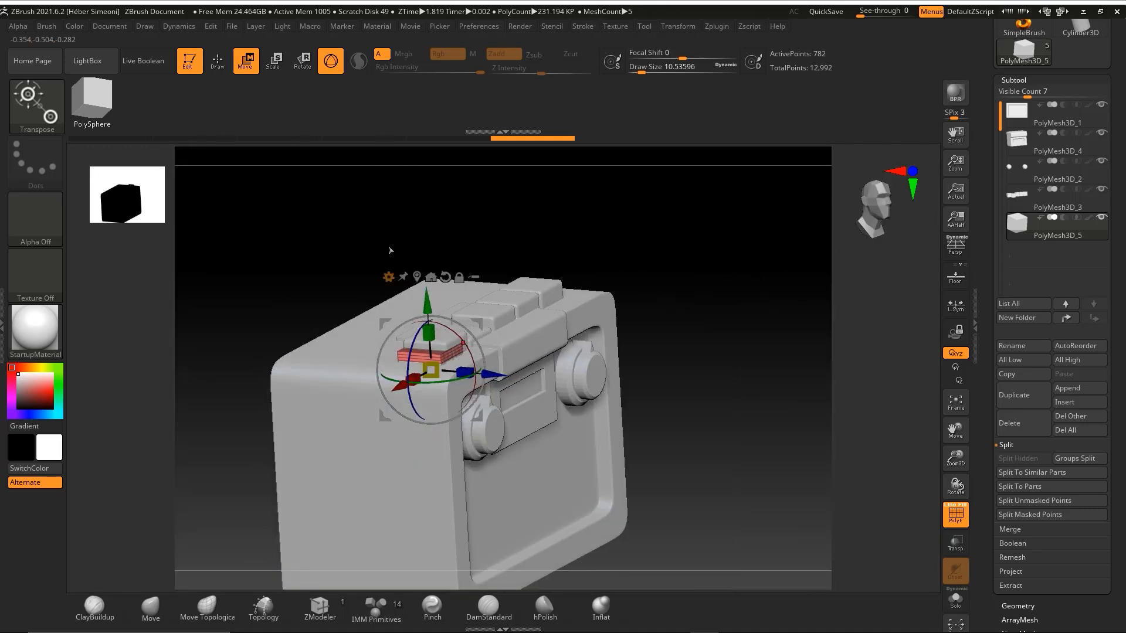
pyautogui.hotkey('ctrl', 'shift')
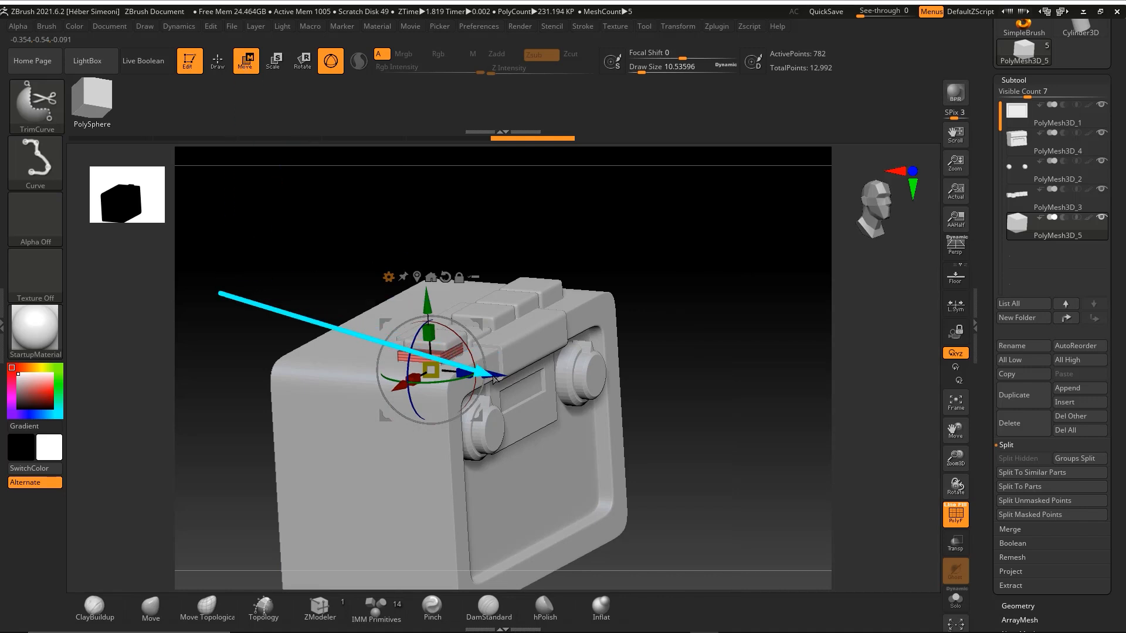
pyautogui.moveTo(493, 380); pyautogui.dragTo(576, 391)
# Move the cube in front view to the middle of the radio's front panel, just below the central piece
pyautogui.keyDown('shift'); pyautogui.moveTo(666, 372); pyautogui.dragTo(717, 309); pyautogui.keyUp('shift')
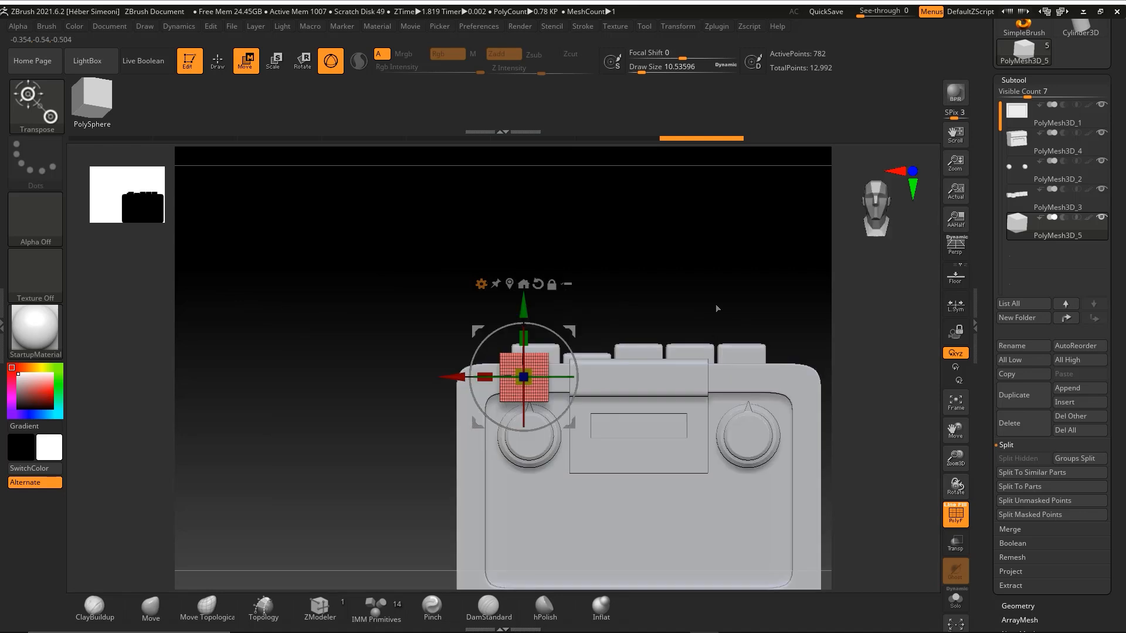
pyautogui.keyDown('alt'); pyautogui.moveTo(654, 267); pyautogui.dragTo(533, 189); pyautogui.keyUp('alt')
pyautogui.moveTo(402, 300); pyautogui.dragTo(519, 438)
pyautogui.hotkey('ctrl', 'z')
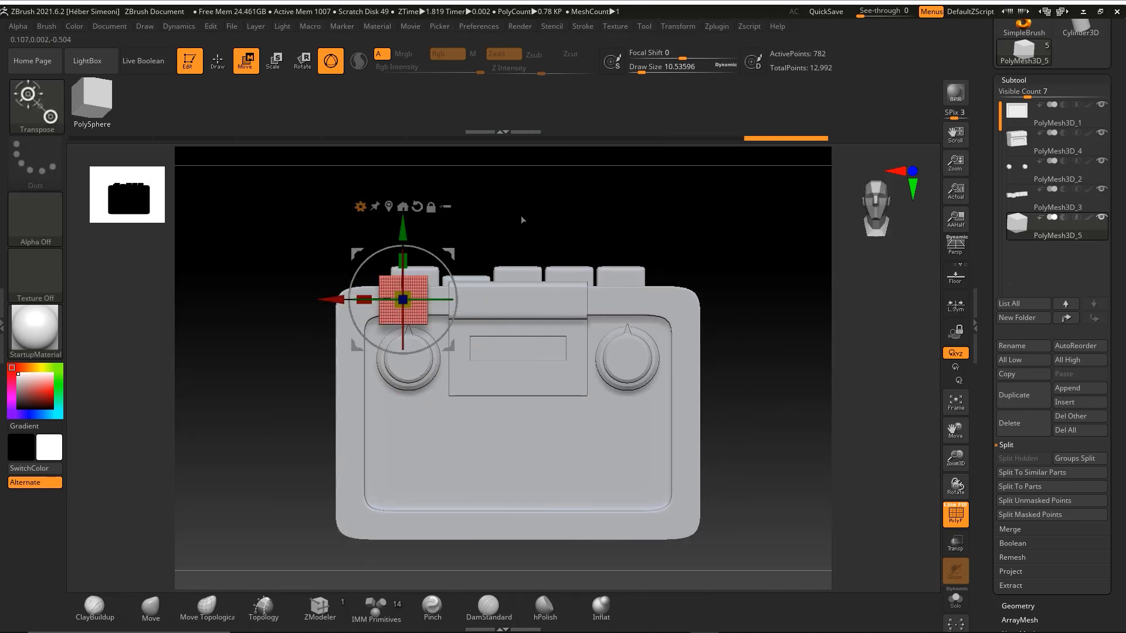
pyautogui.hotkey('ctrl', 'shift')
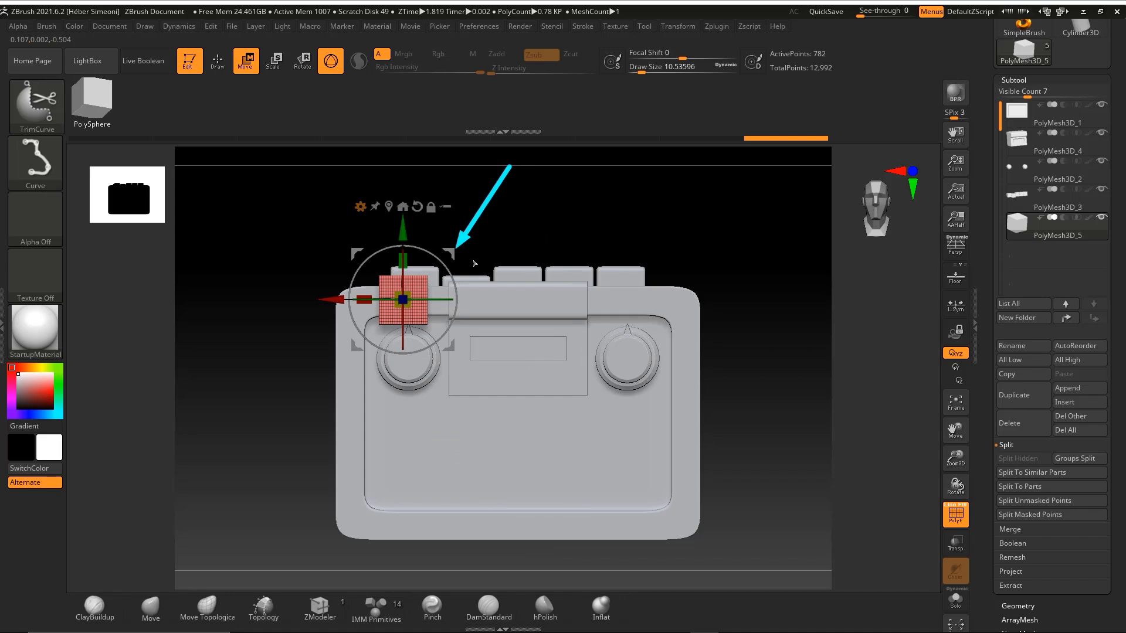
pyautogui.moveTo(453, 255)
pyautogui.mouseDown()
pyautogui.moveTo(554, 358)
pyautogui.moveTo(421, 342)
pyautogui.moveTo(496, 350)
pyautogui.moveTo(514, 412)
pyautogui.moveTo(566, 412)
pyautogui.mouseUp()
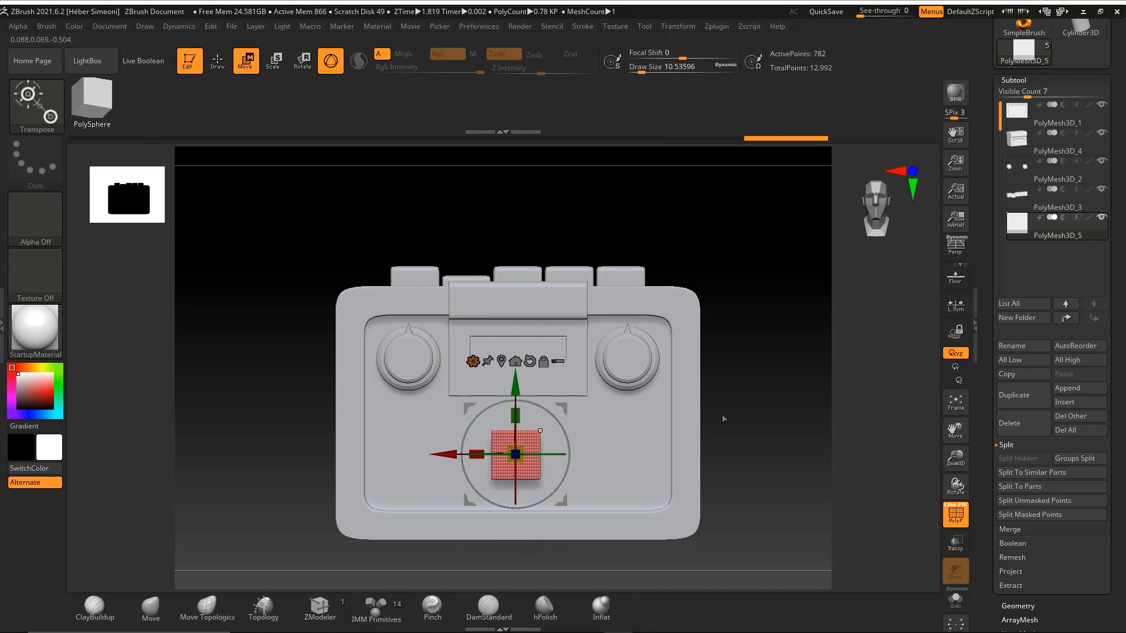
# Scale the cube along X and Y and adjust its height so it fills the front recess below the knobs
pyautogui.moveTo(723, 418); pyautogui.dragTo(772, 396)
pyautogui.keyDown('shift'); pyautogui.moveTo(552, 238); pyautogui.dragTo(537, 239); pyautogui.keyUp('shift')
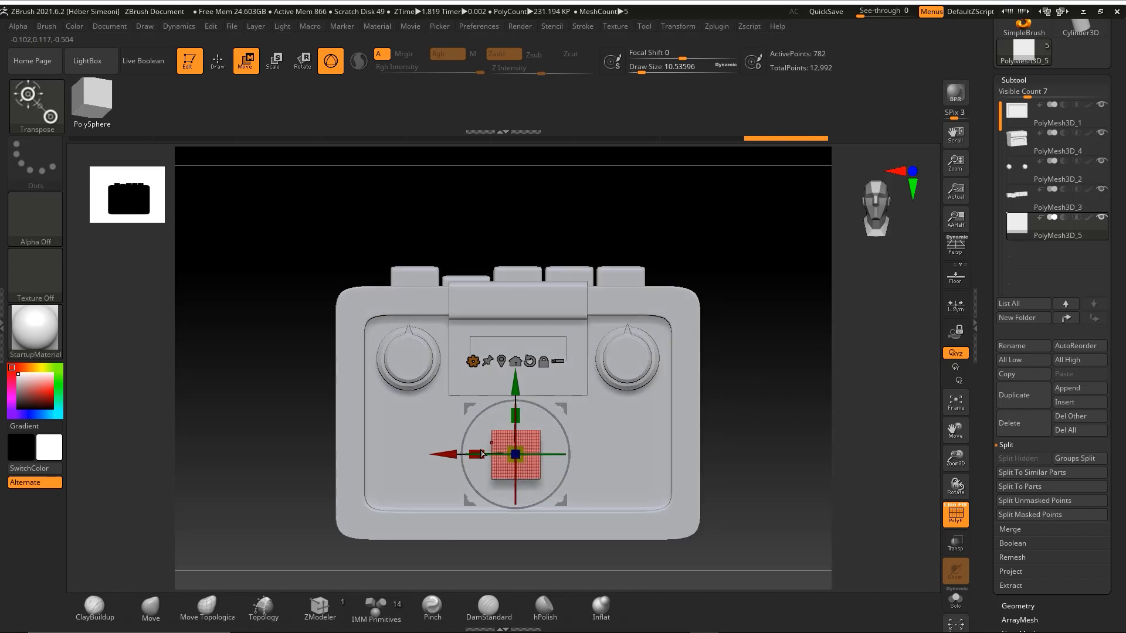
pyautogui.moveTo(479, 455); pyautogui.dragTo(288, 471)
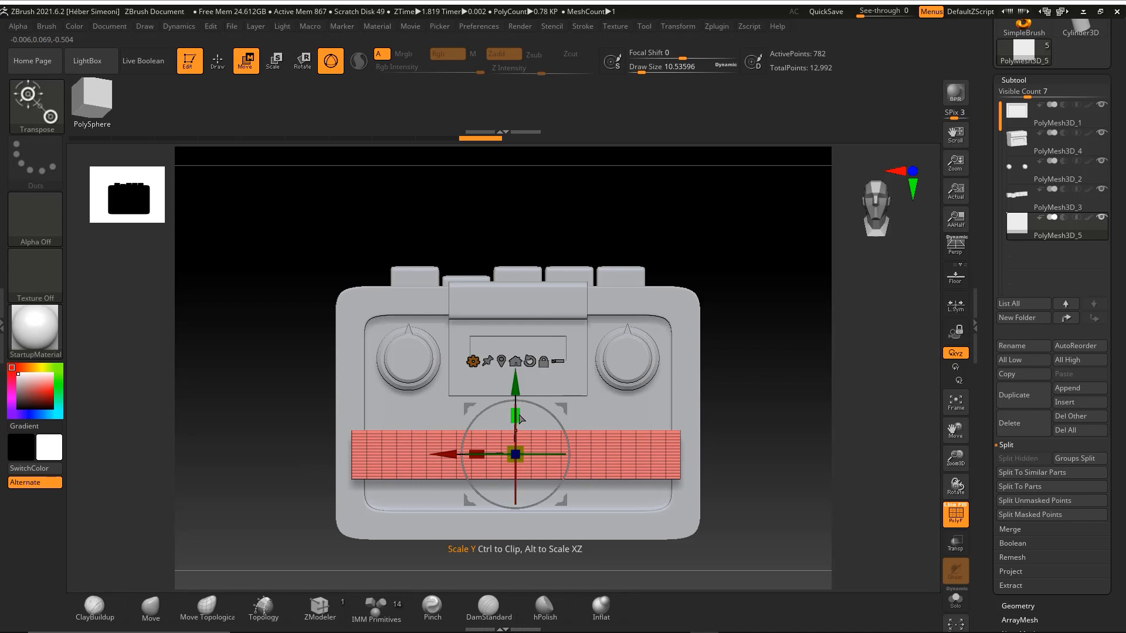
pyautogui.moveTo(519, 418); pyautogui.dragTo(544, 295)
pyautogui.moveTo(517, 382); pyautogui.dragTo(518, 392)
# Push the stretched cube back along its depth axis until it sits inside the radio's front recess
pyautogui.moveTo(523, 221); pyautogui.dragTo(700, 313)
pyautogui.moveTo(599, 453); pyautogui.dragTo(524, 445)
pyautogui.moveTo(727, 405); pyautogui.dragTo(604, 343)
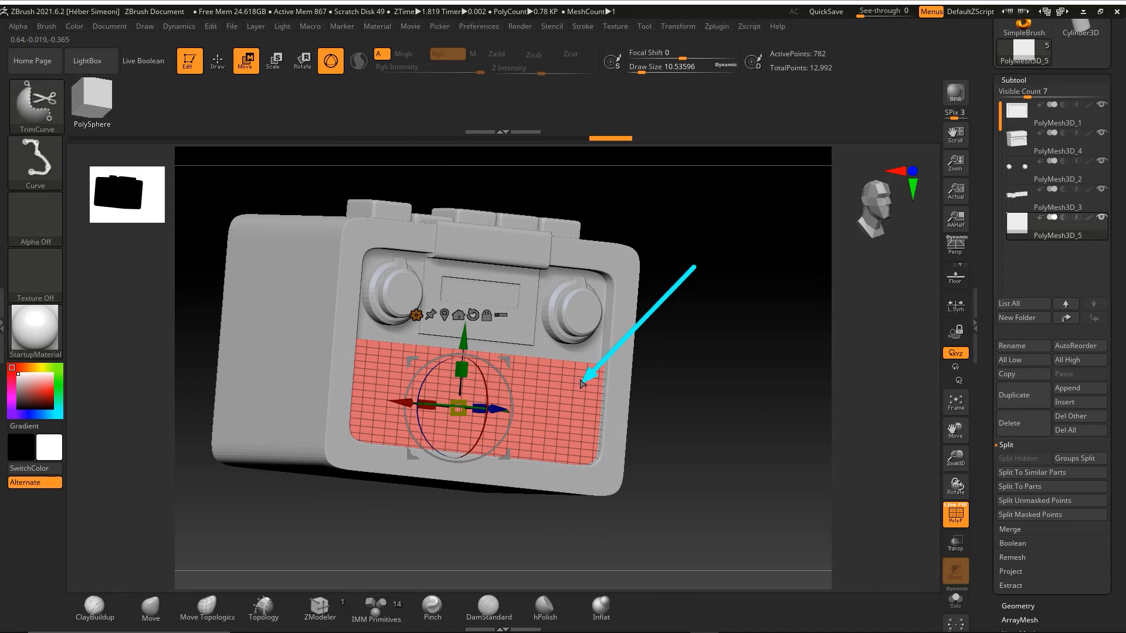
pyautogui.moveTo(582, 383)
pyautogui.mouseDown()
pyautogui.moveTo(607, 364)
pyautogui.moveTo(607, 442)
pyautogui.moveTo(571, 469)
pyautogui.moveTo(355, 340)
pyautogui.moveTo(364, 414)
pyautogui.moveTo(590, 460)
pyautogui.moveTo(605, 381)
pyautogui.moveTo(610, 443)
pyautogui.moveTo(543, 389)
pyautogui.mouseUp()
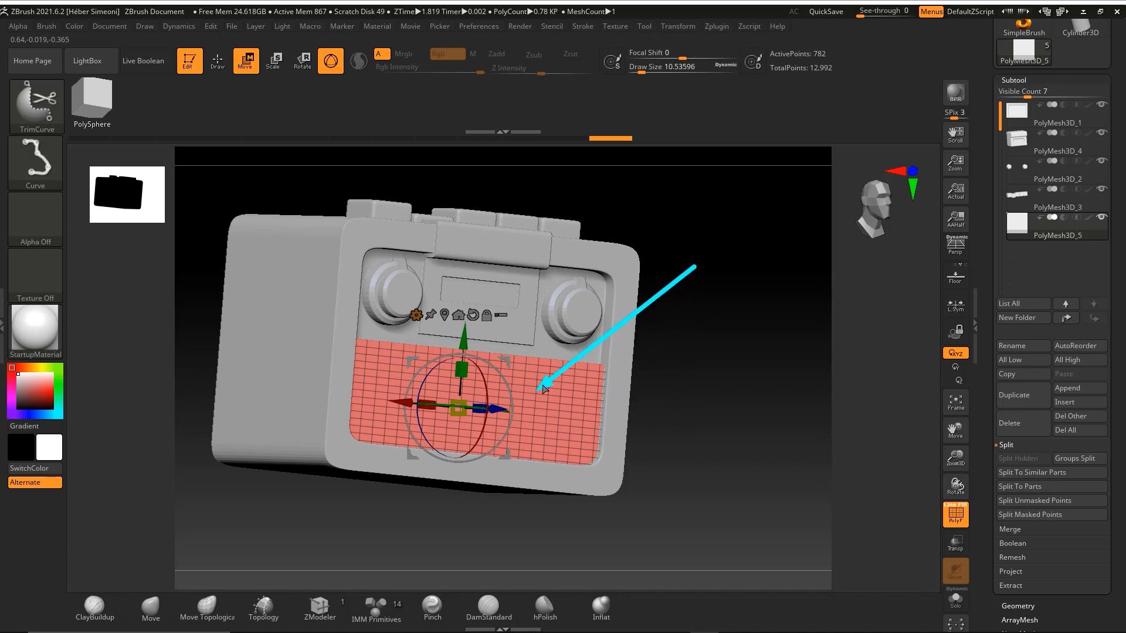
pyautogui.press('Escape')
pyautogui.moveTo(684, 366); pyautogui.dragTo(670, 392)
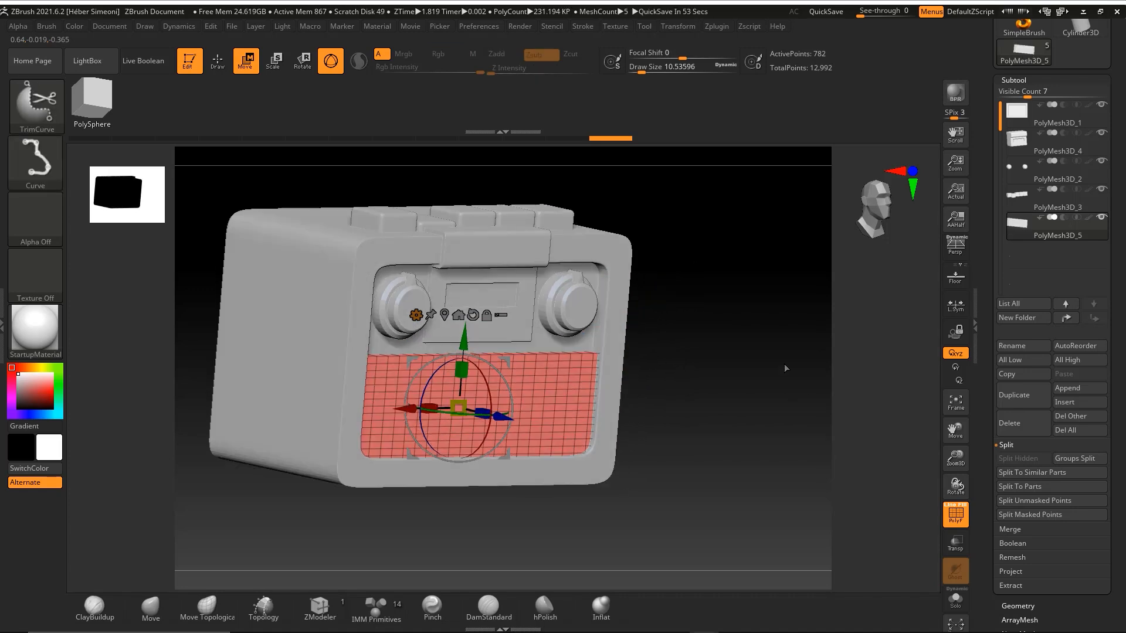
# Hide the polyframe and leave the transform gizmo for Draw mode
pyautogui.moveTo(773, 340); pyautogui.dragTo(953, 515)
pyautogui.press('Escape')
pyautogui.click(954, 514)
pyautogui.moveTo(683, 413)
pyautogui.mouseDown()
pyautogui.moveTo(714, 440)
pyautogui.moveTo(799, 422)
pyautogui.moveTo(749, 389)
pyautogui.moveTo(740, 399)
pyautogui.mouseUp()
pyautogui.press('q')
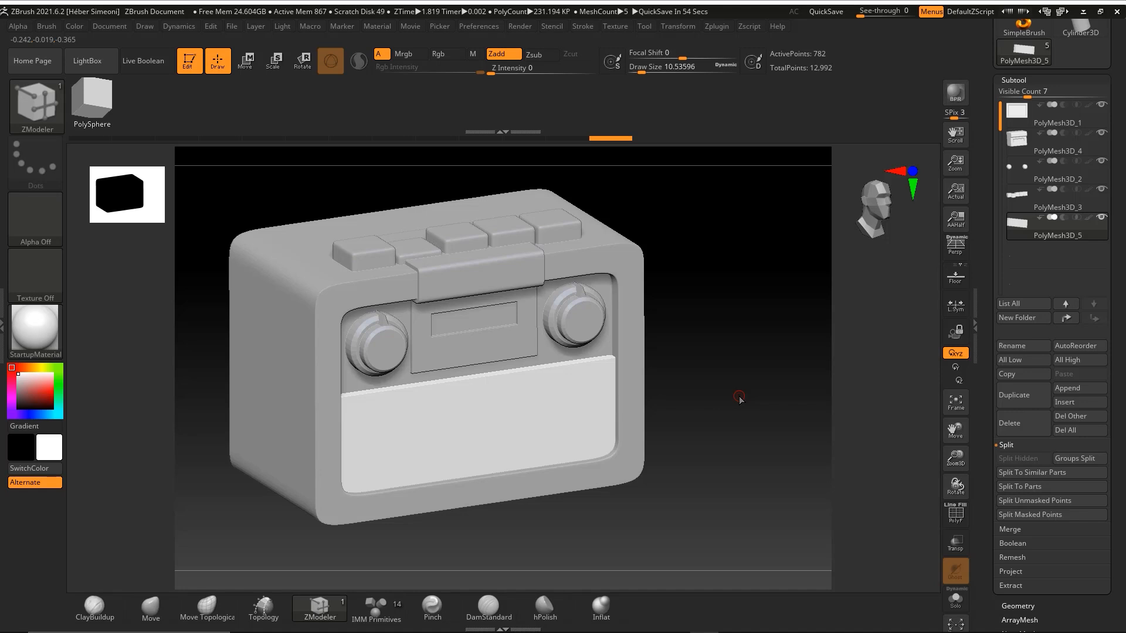
pyautogui.moveTo(659, 328)
pyautogui.keyDown('ctrl'); pyautogui.keyDown('shift'); pyautogui.mouseDown()
pyautogui.moveTo(701, 244)
pyautogui.moveTo(486, 418)
pyautogui.mouseUp(); pyautogui.keyUp('shift'); pyautogui.keyUp('ctrl')
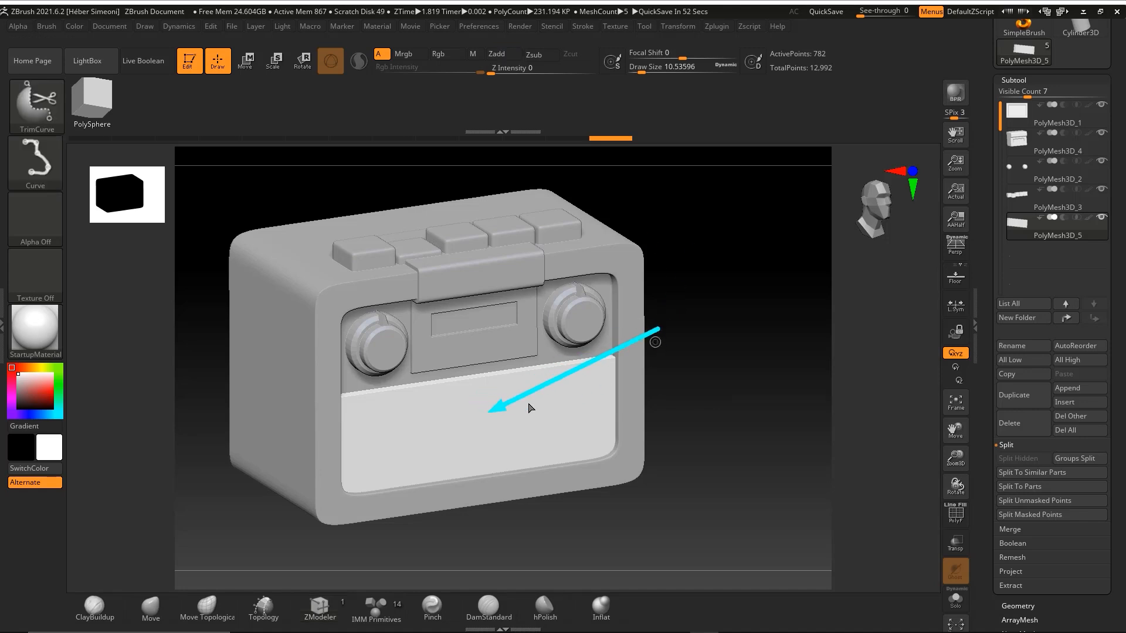
pyautogui.press('Escape')
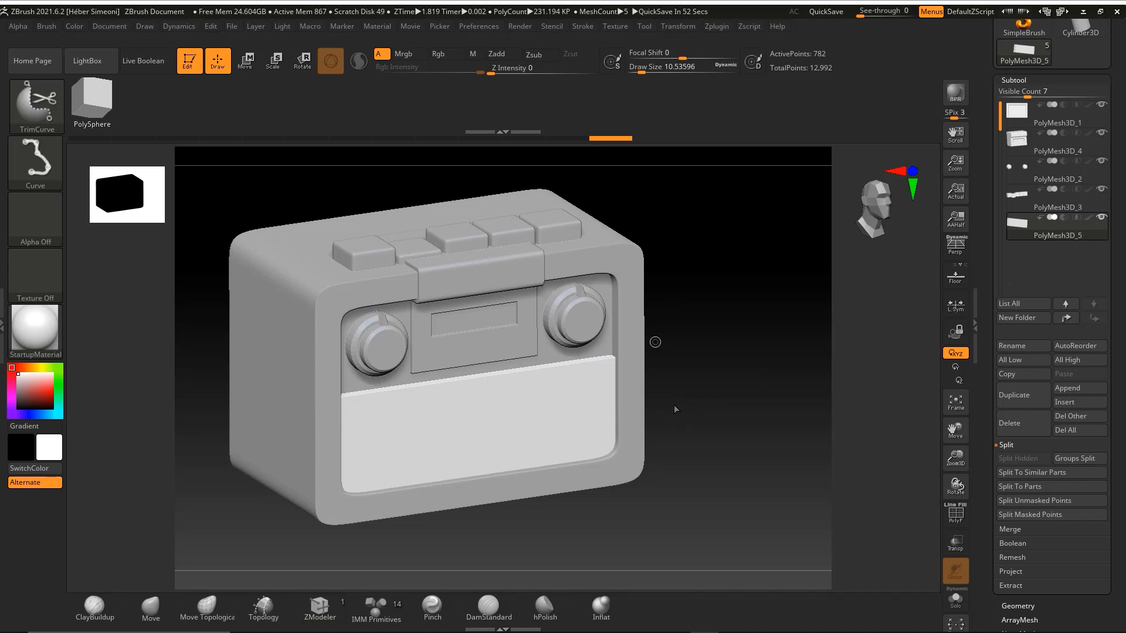
# Turn on Dynamic Subdiv for the front panel piece and apply the Knot_Twist MicroPoly pattern
pyautogui.moveTo(661, 425)
pyautogui.mouseDown()
pyautogui.moveTo(955, 244)
pyautogui.moveTo(1018, 70)
pyautogui.moveTo(1020, 606)
pyautogui.mouseUp()
pyautogui.click(1020, 606)
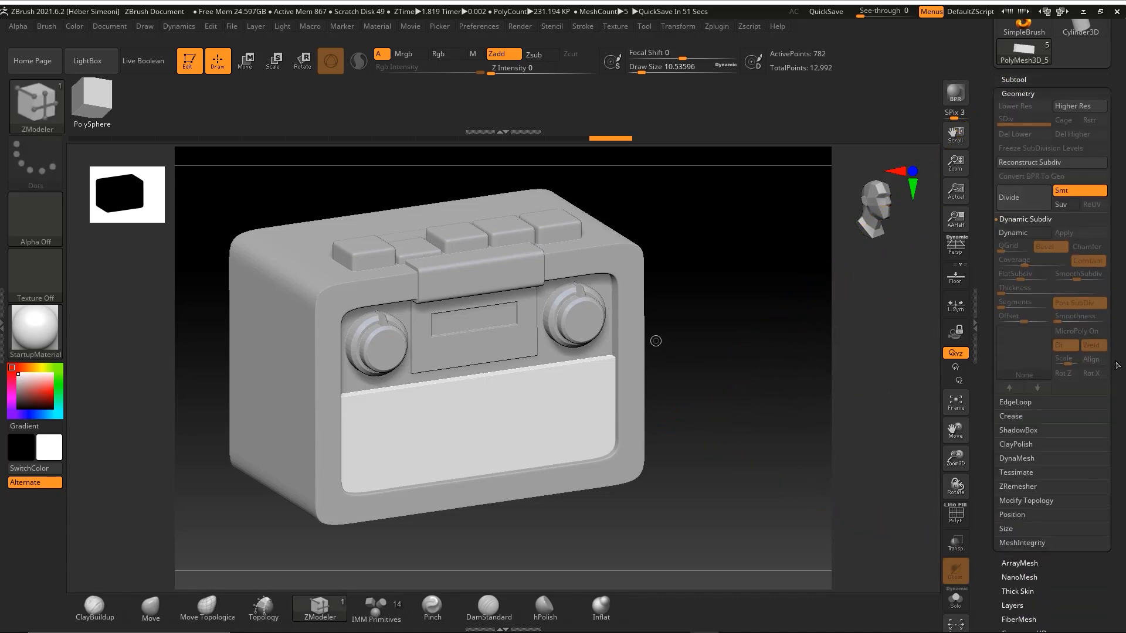
pyautogui.moveTo(1118, 365); pyautogui.dragTo(1118, 388)
pyautogui.keyDown('ctrl'); pyautogui.keyDown('shift'); pyautogui.moveTo(874, 379); pyautogui.dragTo(1020, 244); pyautogui.keyUp('shift'); pyautogui.keyUp('ctrl')
pyautogui.click(1013, 258)
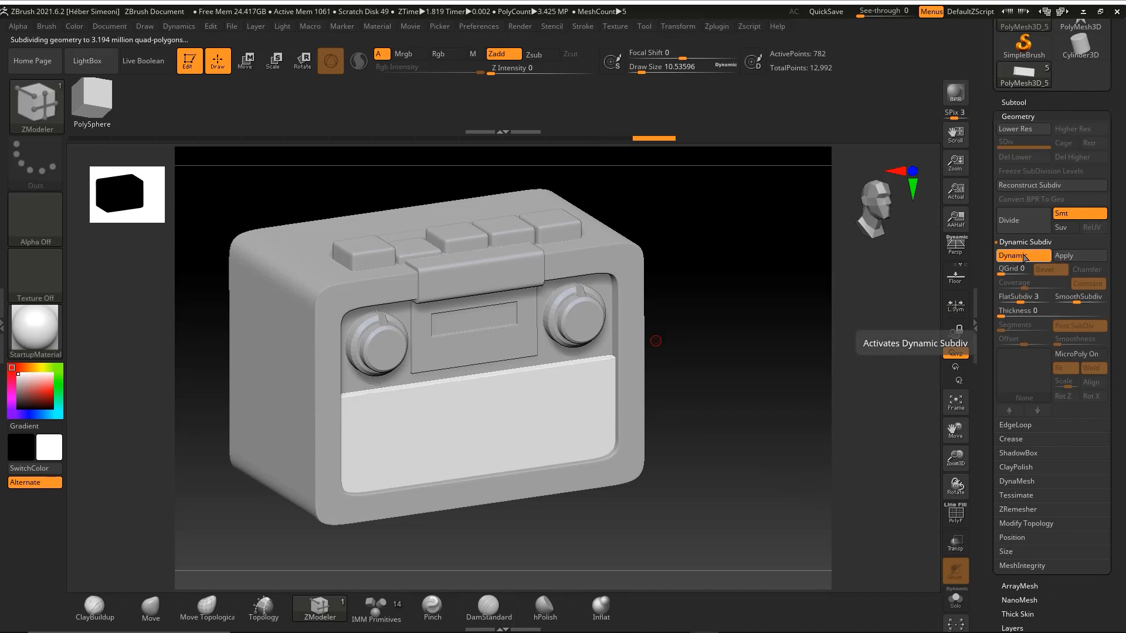
pyautogui.moveTo(1035, 235)
pyautogui.keyDown('ctrl'); pyautogui.keyDown('shift'); pyautogui.mouseDown()
pyautogui.moveTo(1060, 339)
pyautogui.moveTo(1078, 355)
pyautogui.mouseUp(); pyautogui.keyUp('shift'); pyautogui.keyUp('ctrl')
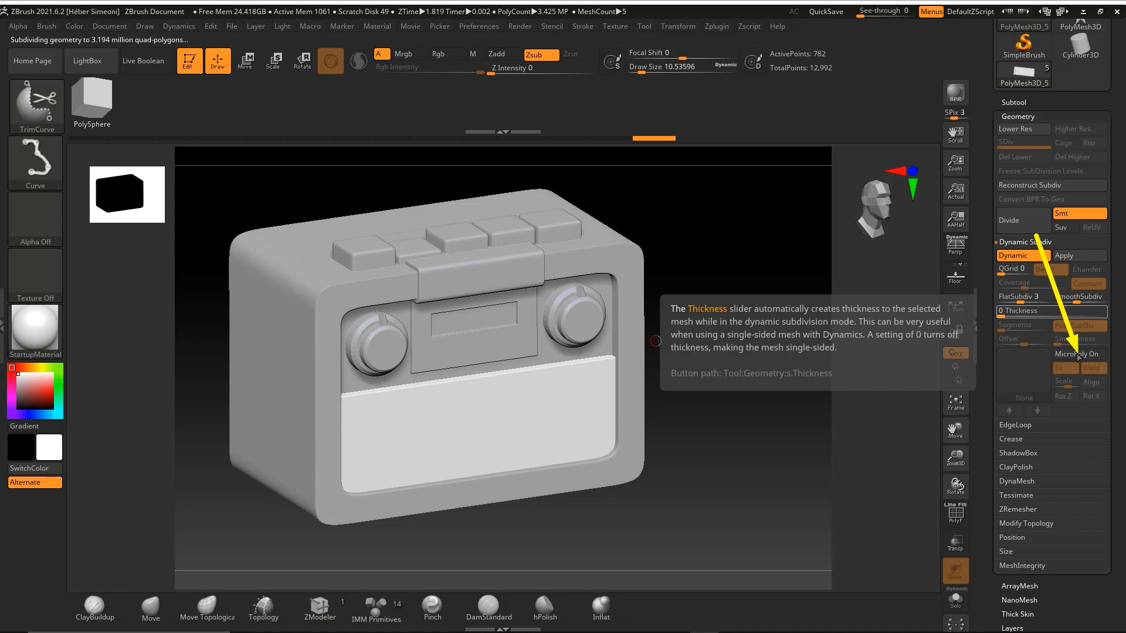
pyautogui.click(1071, 356)
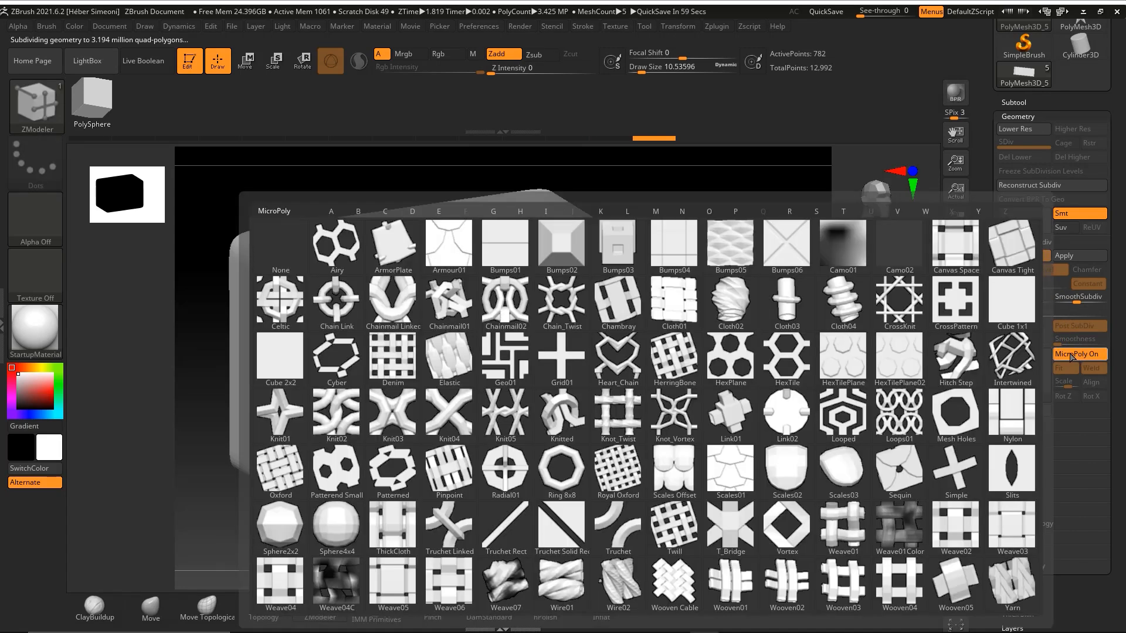
pyautogui.moveTo(804, 431)
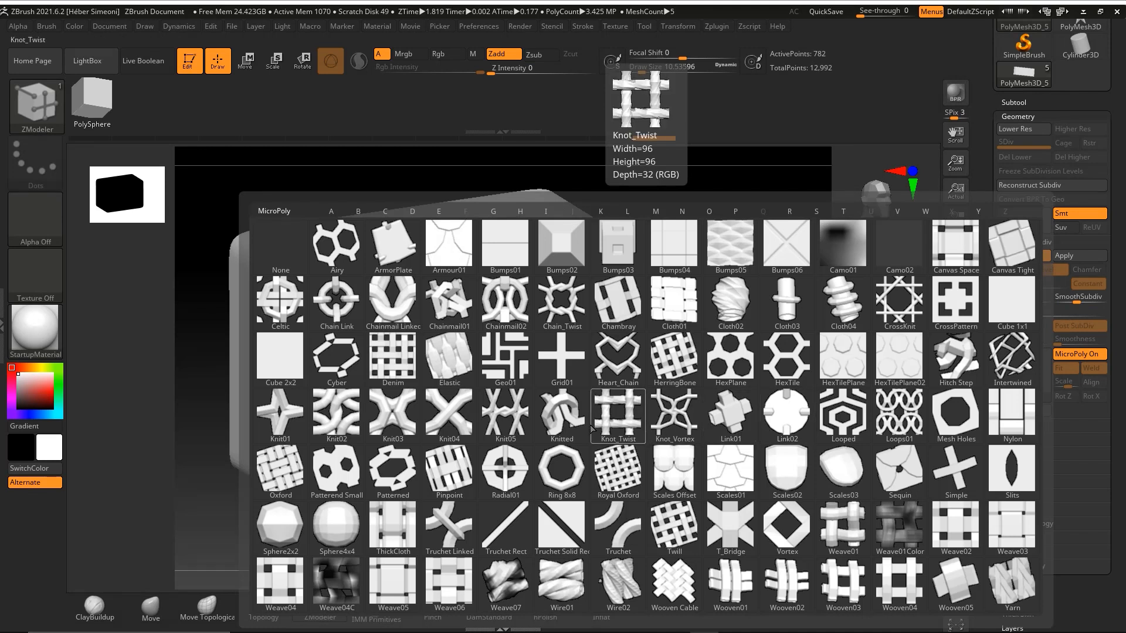
pyautogui.click(623, 422)
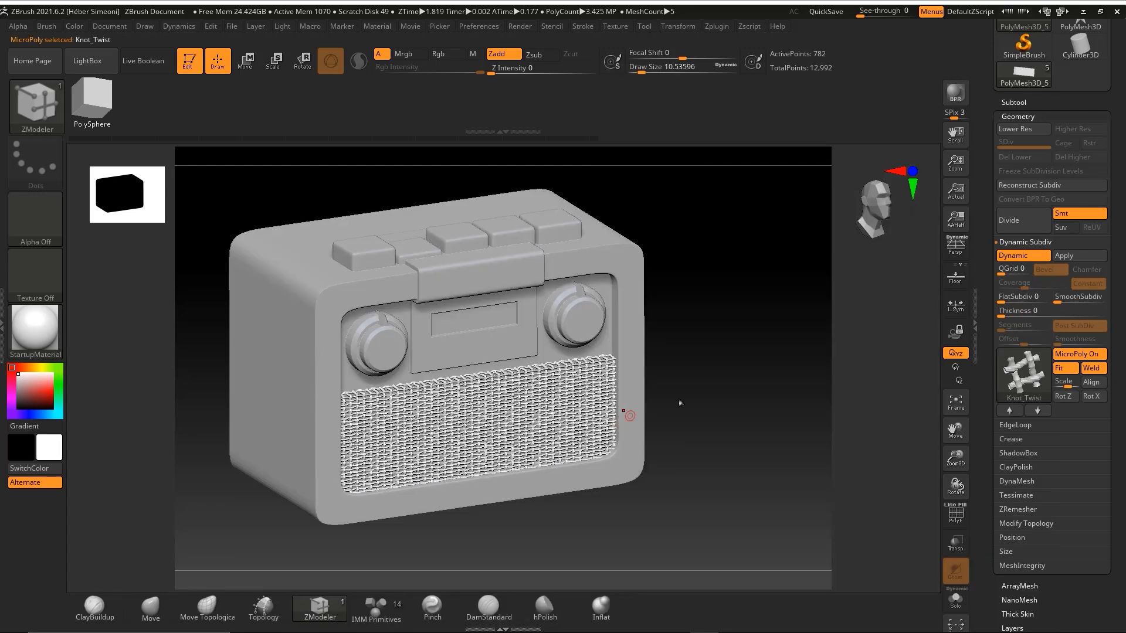
# Switch MicroPoly off and back on with the polyframe shown to examine the grid beneath the pattern
pyautogui.keyDown('ctrl'); pyautogui.moveTo(710, 388); pyautogui.dragTo(808, 383, button='right'); pyautogui.keyUp('ctrl')
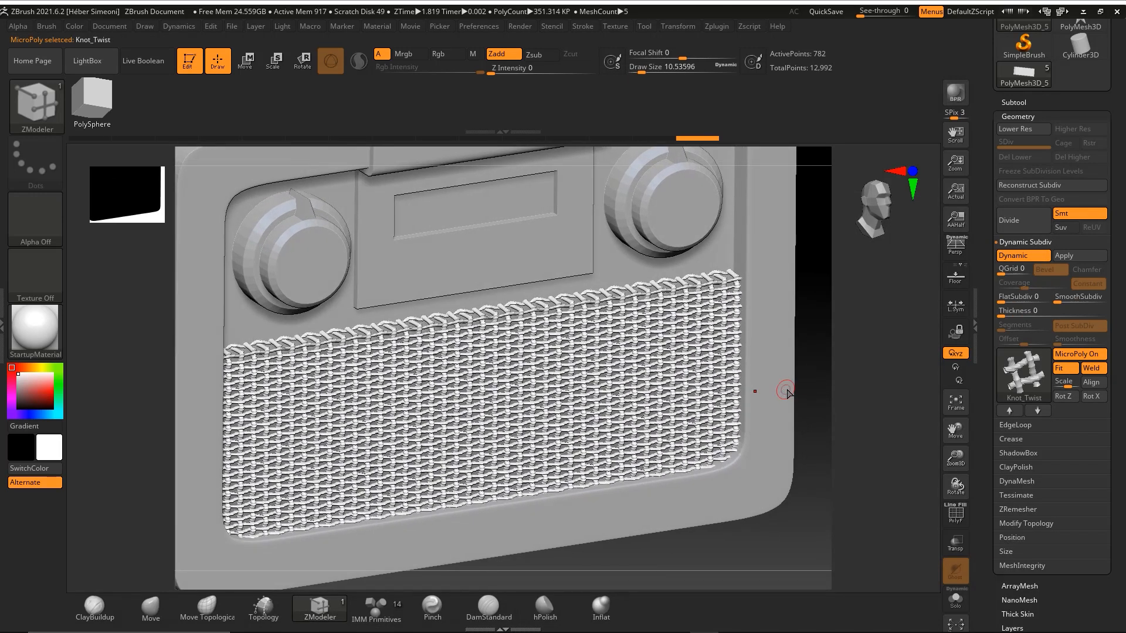
pyautogui.click(1082, 355)
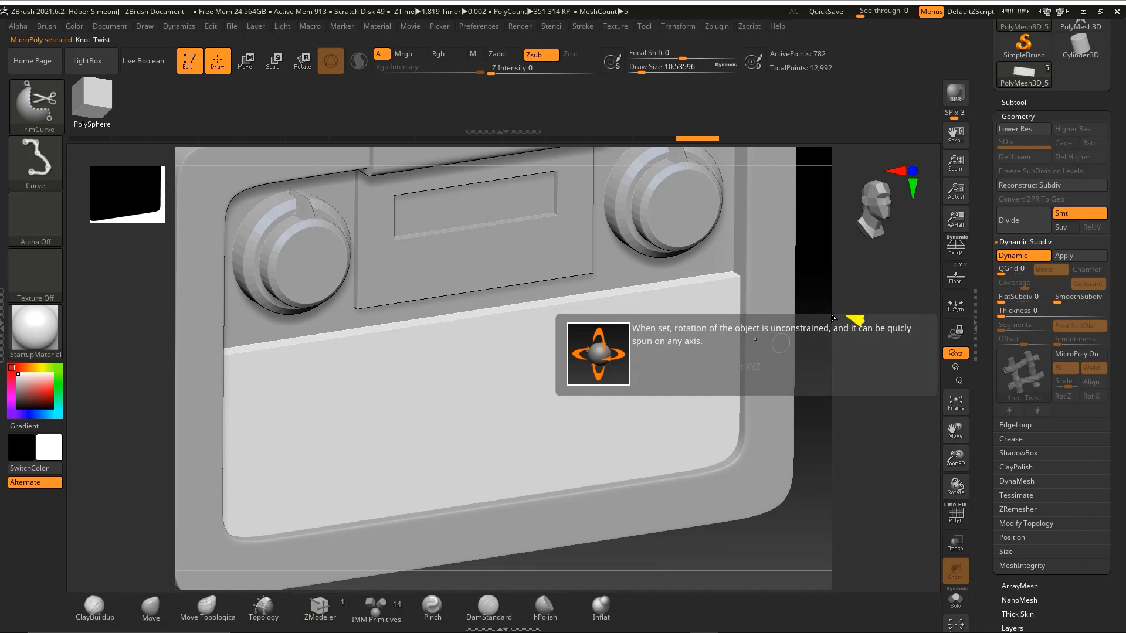
pyautogui.moveTo(831, 316)
pyautogui.mouseDown(button='right')
pyautogui.moveTo(829, 289)
pyautogui.moveTo(852, 321)
pyautogui.mouseUp(button='right')
pyautogui.hotkey('shift', 'f')
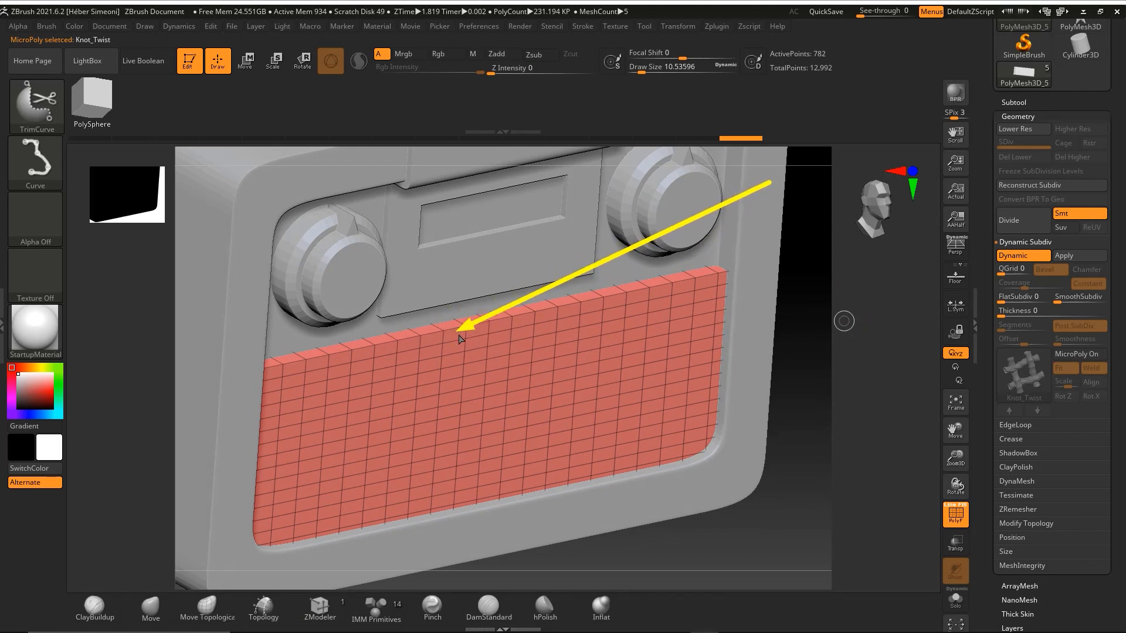
pyautogui.moveTo(459, 336)
pyautogui.keyDown('ctrl'); pyautogui.keyDown('shift'); pyautogui.mouseDown()
pyautogui.moveTo(925, 308)
pyautogui.moveTo(1080, 355)
pyautogui.mouseUp(); pyautogui.keyUp('shift'); pyautogui.keyUp('ctrl')
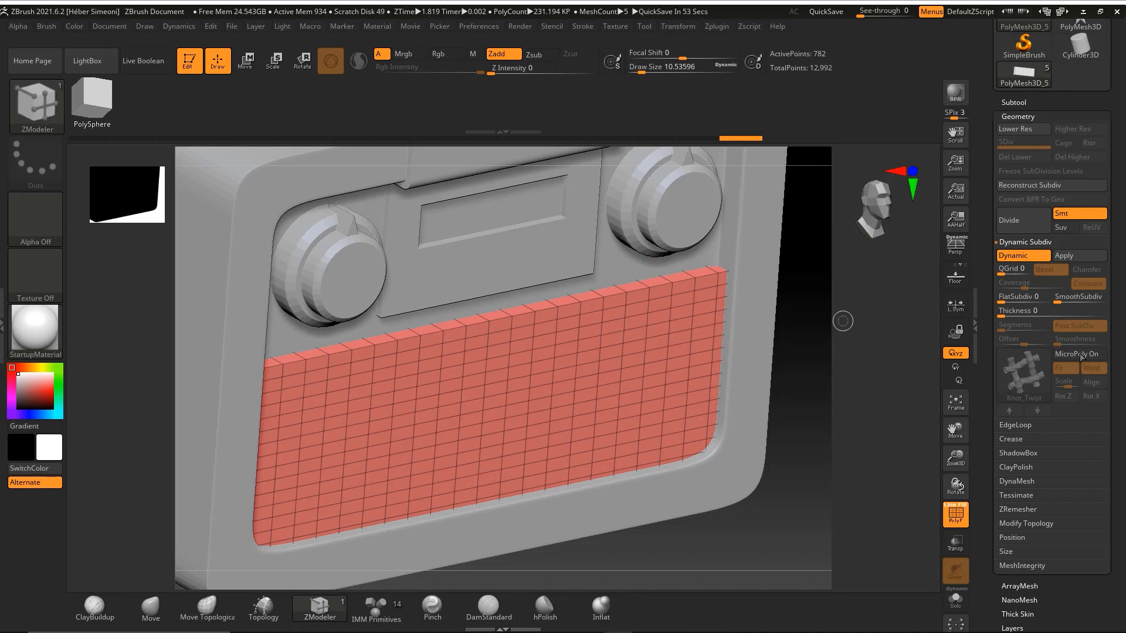
pyautogui.click(1080, 355)
# Try the HexTile and Elastic MicroPoly patterns on the front panel piece
pyautogui.moveTo(845, 328)
pyautogui.mouseDown()
pyautogui.moveTo(834, 343)
pyautogui.moveTo(1011, 368)
pyautogui.mouseUp()
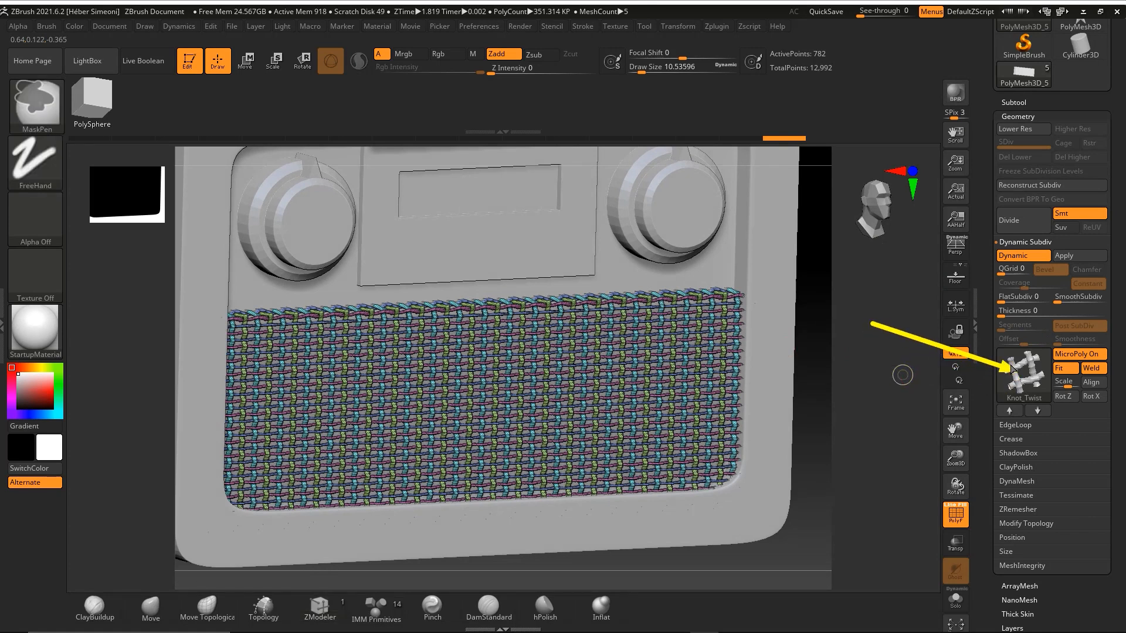
pyautogui.click(1021, 369)
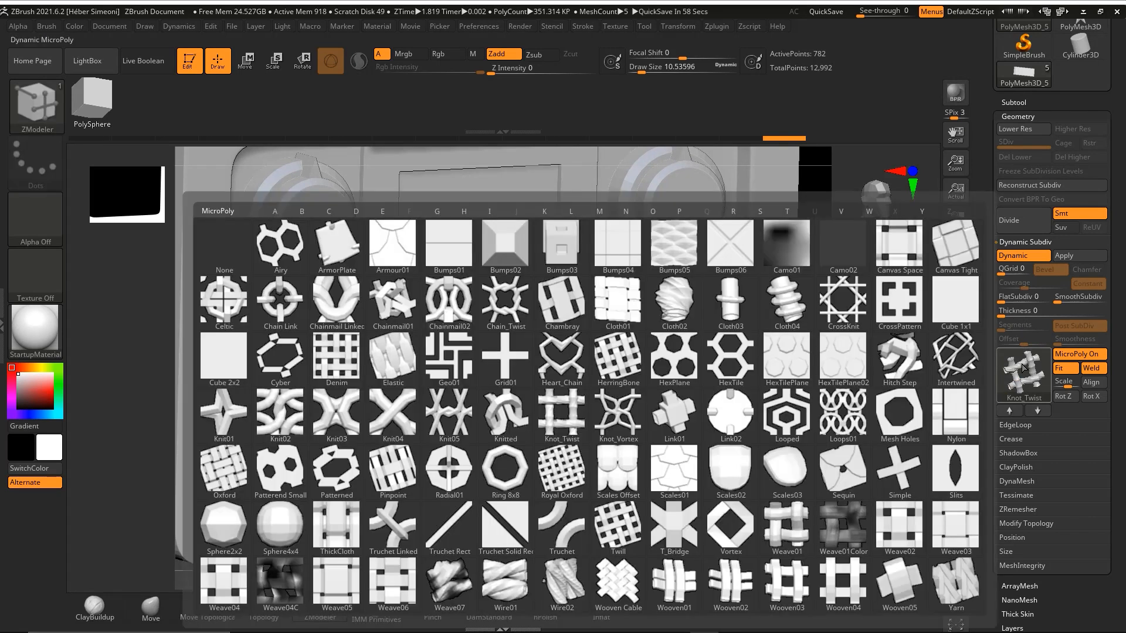
pyautogui.click(743, 368)
pyautogui.click(1023, 372)
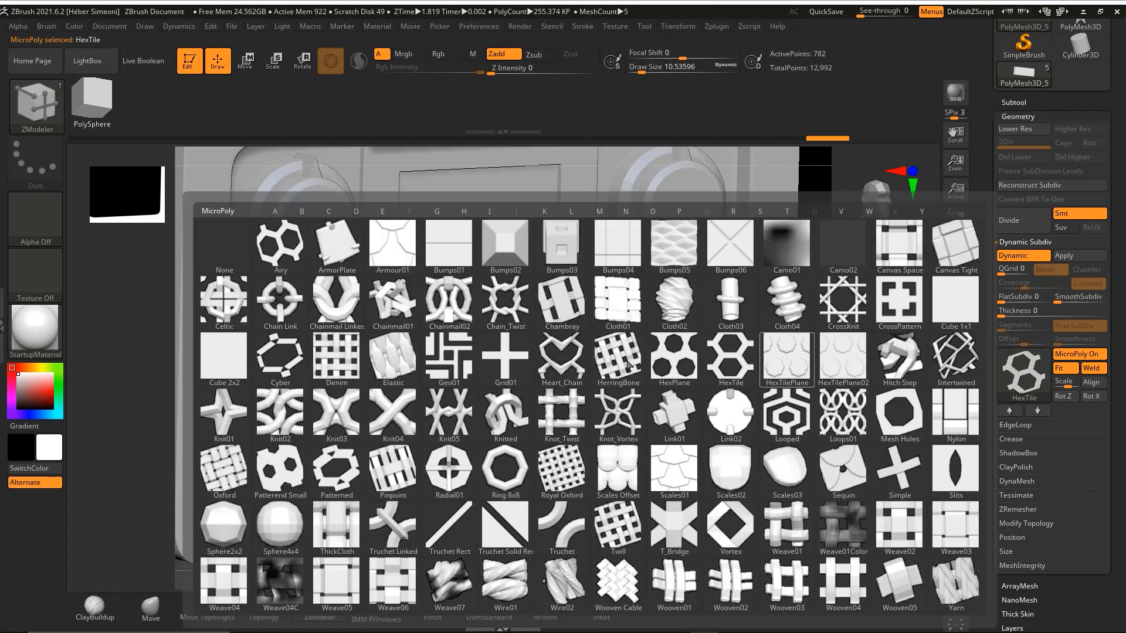
pyautogui.click(401, 361)
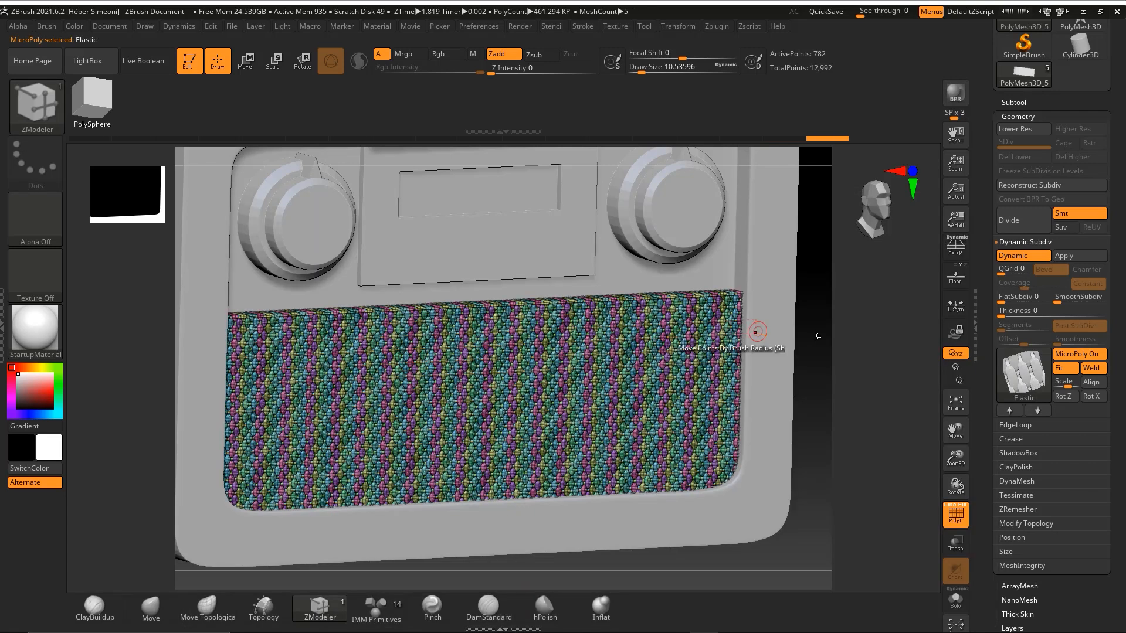
# Apply the Twill MicroPoly pattern to the front panel piece and hide the polyframe
pyautogui.click(1031, 376)
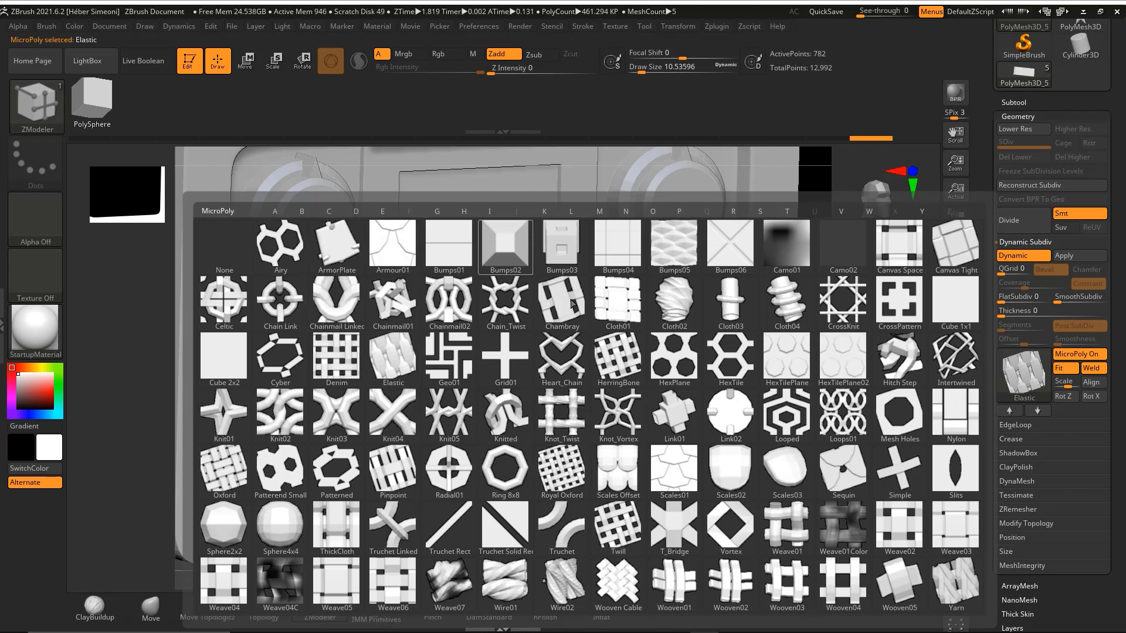
pyautogui.moveTo(566, 521)
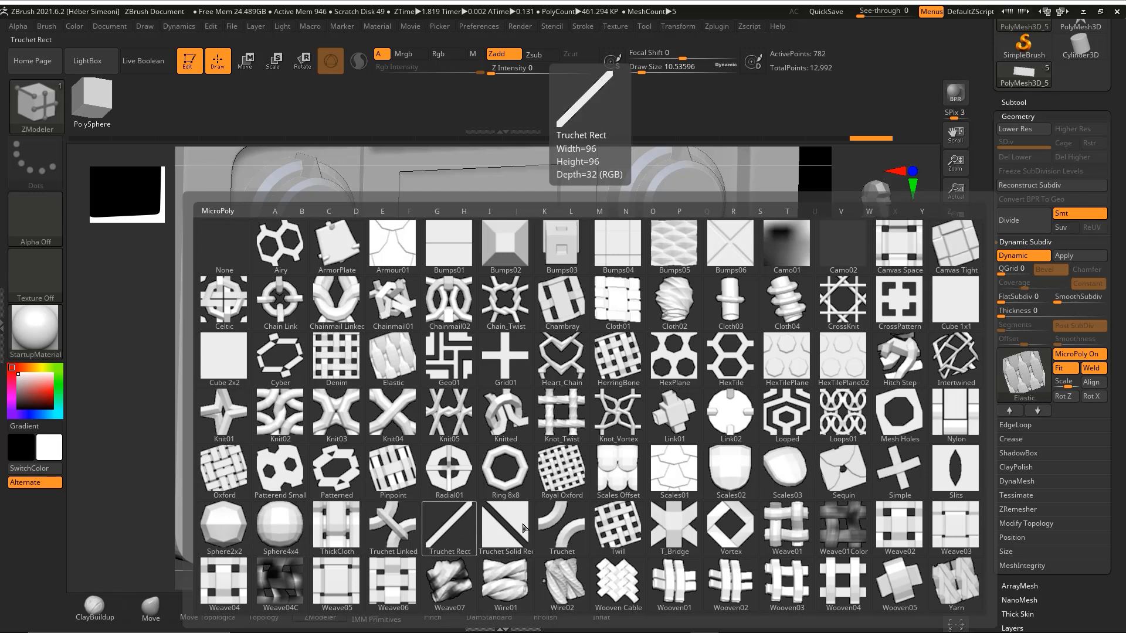
pyautogui.click(621, 534)
pyautogui.moveTo(819, 377); pyautogui.dragTo(815, 403)
pyautogui.hotkey('shift', 'f')
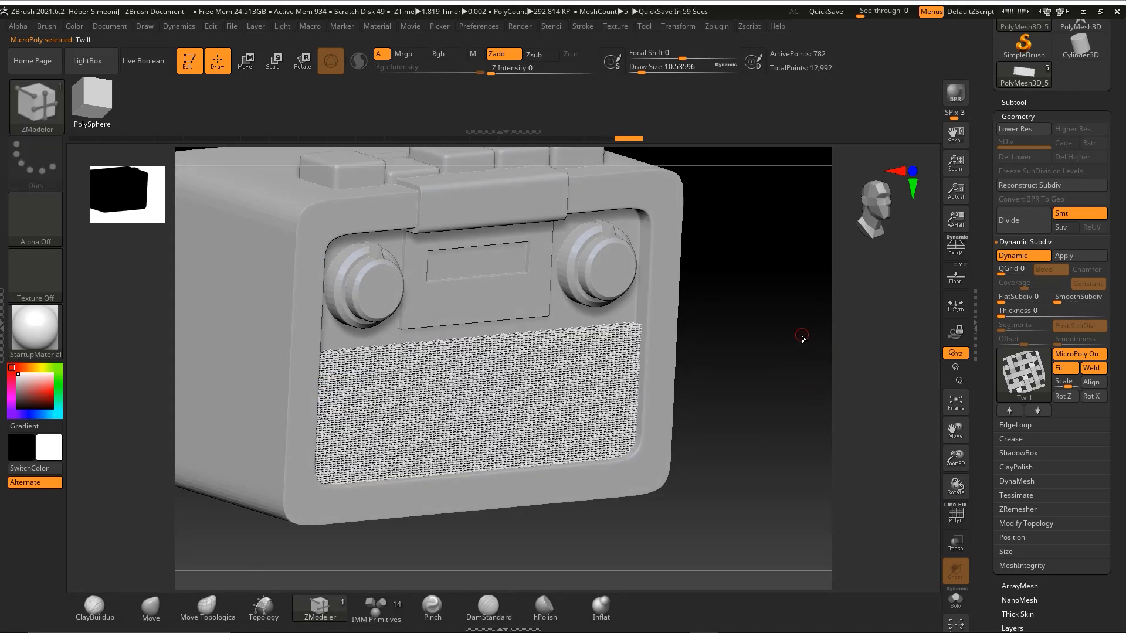
# Nudge the woven grille slightly along its depth axis within the front recess
pyautogui.moveTo(742, 299); pyautogui.dragTo(844, 405)
pyautogui.press('w')
pyautogui.moveTo(531, 440)
pyautogui.mouseDown()
pyautogui.moveTo(557, 459)
pyautogui.moveTo(522, 434)
pyautogui.mouseUp()
pyautogui.press('q')
pyautogui.moveTo(817, 452)
pyautogui.mouseDown()
pyautogui.moveTo(784, 361)
pyautogui.moveTo(759, 376)
pyautogui.mouseUp()
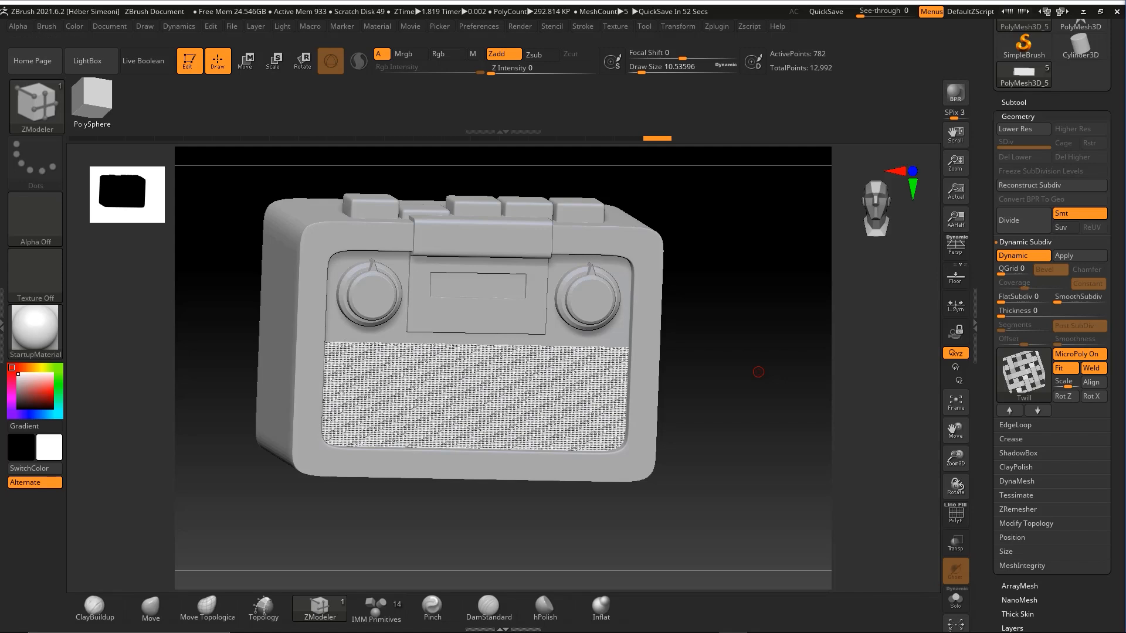
pyautogui.moveTo(748, 340)
pyautogui.mouseDown()
pyautogui.moveTo(754, 380)
pyautogui.moveTo(776, 397)
pyautogui.moveTo(723, 341)
pyautogui.mouseUp()
# Duplicate the woven grille subtool and convert the copy into a PolyCube
pyautogui.moveTo(529, 185)
pyautogui.keyDown('ctrl'); pyautogui.keyDown('shift'); pyautogui.mouseDown()
pyautogui.moveTo(346, 306)
pyautogui.moveTo(534, 228)
pyautogui.moveTo(621, 311)
pyautogui.moveTo(640, 299)
pyautogui.mouseUp(); pyautogui.keyUp('shift'); pyautogui.keyUp('ctrl')
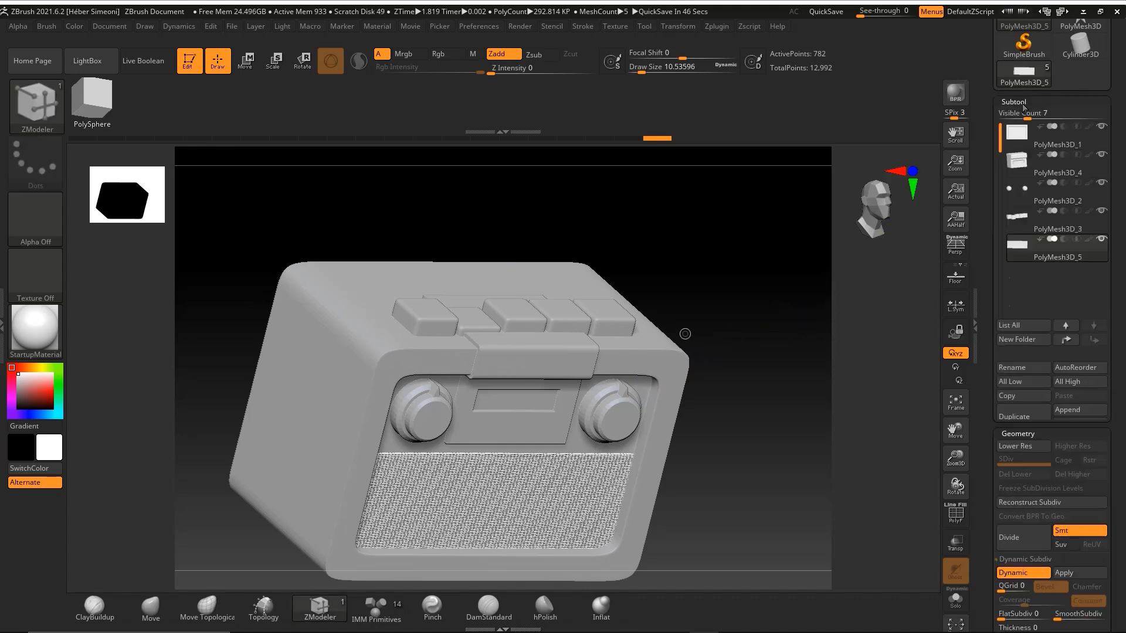
pyautogui.moveTo(1121, 115); pyautogui.dragTo(1121, 127)
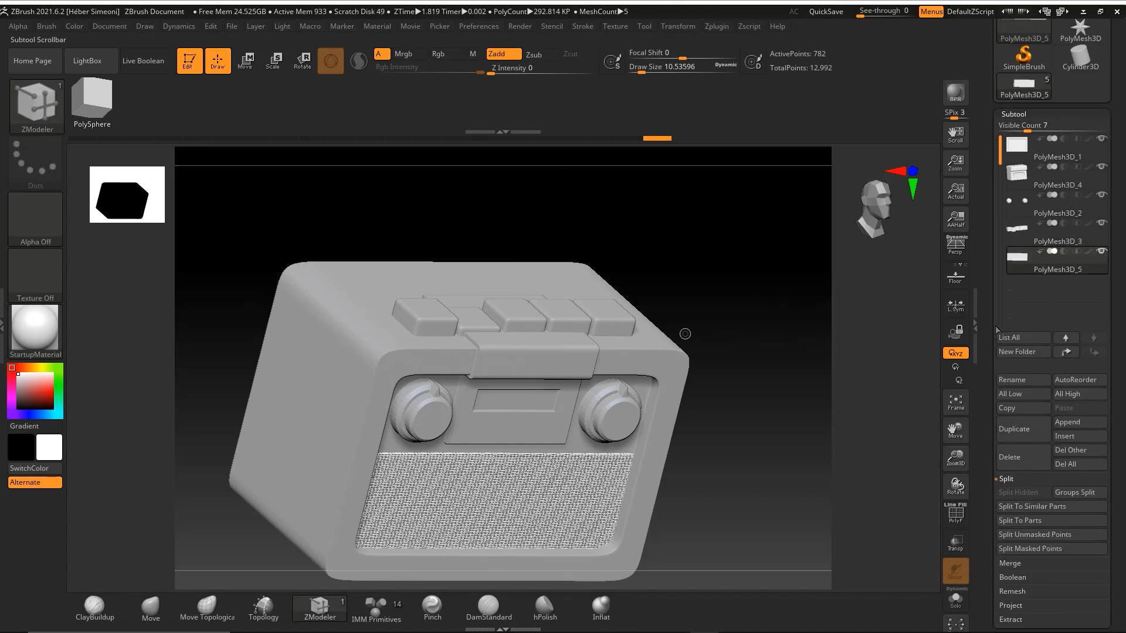
pyautogui.hotkey('ctrl', 'shift')
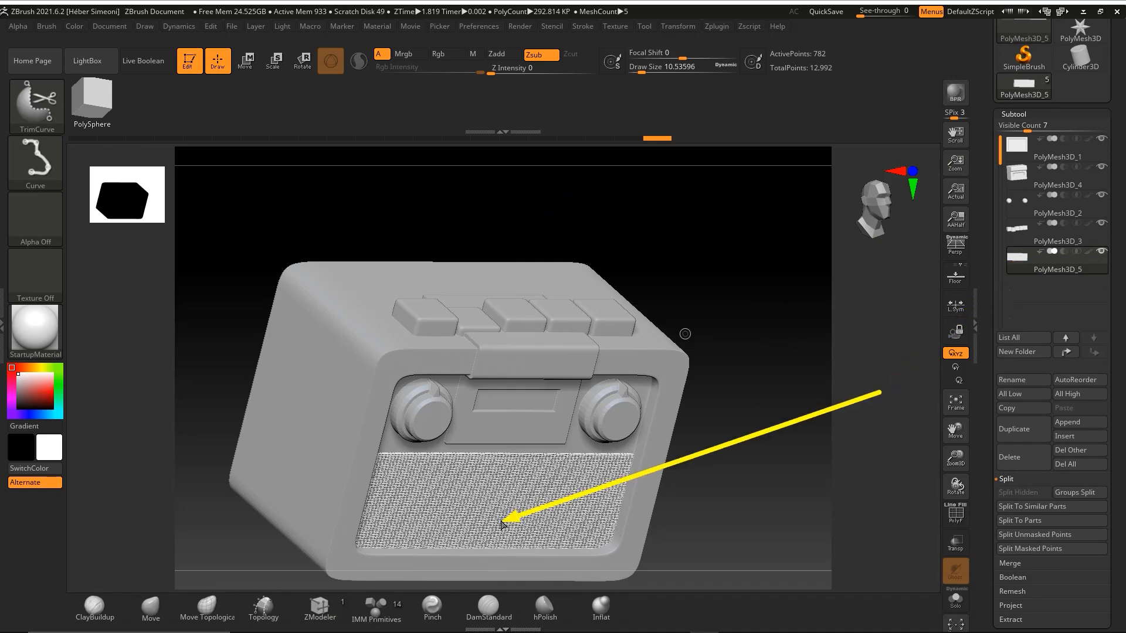
pyautogui.keyDown('ctrl'); pyautogui.keyDown('shift'); pyautogui.moveTo(470, 502); pyautogui.dragTo(1024, 435); pyautogui.keyUp('shift'); pyautogui.keyUp('ctrl')
pyautogui.click(1025, 438)
pyautogui.press('w')
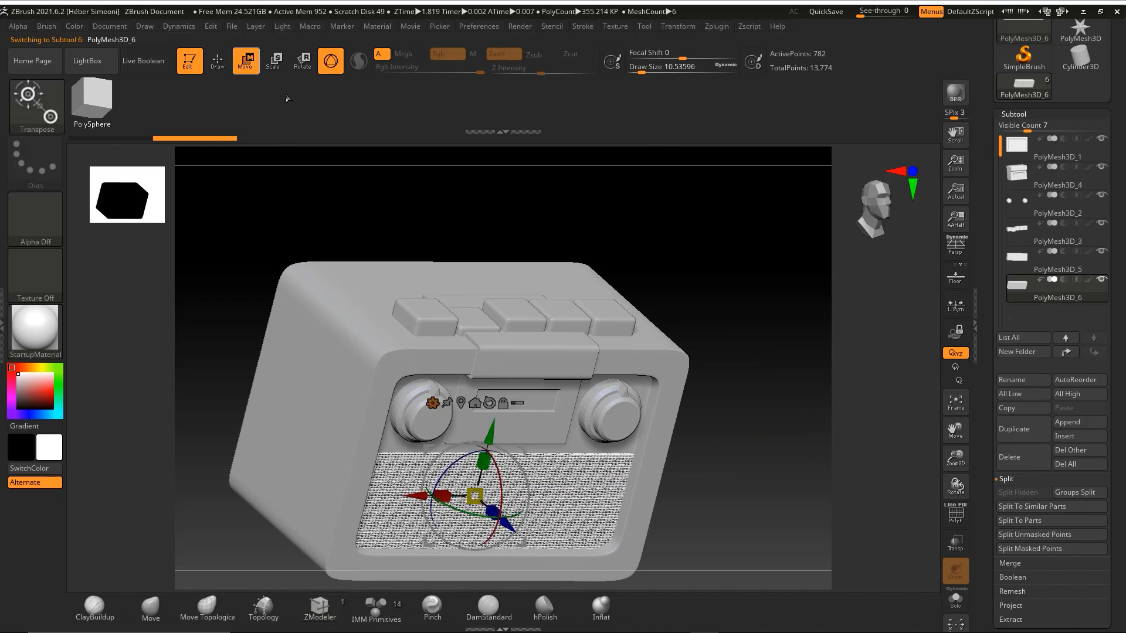
pyautogui.click(432, 403)
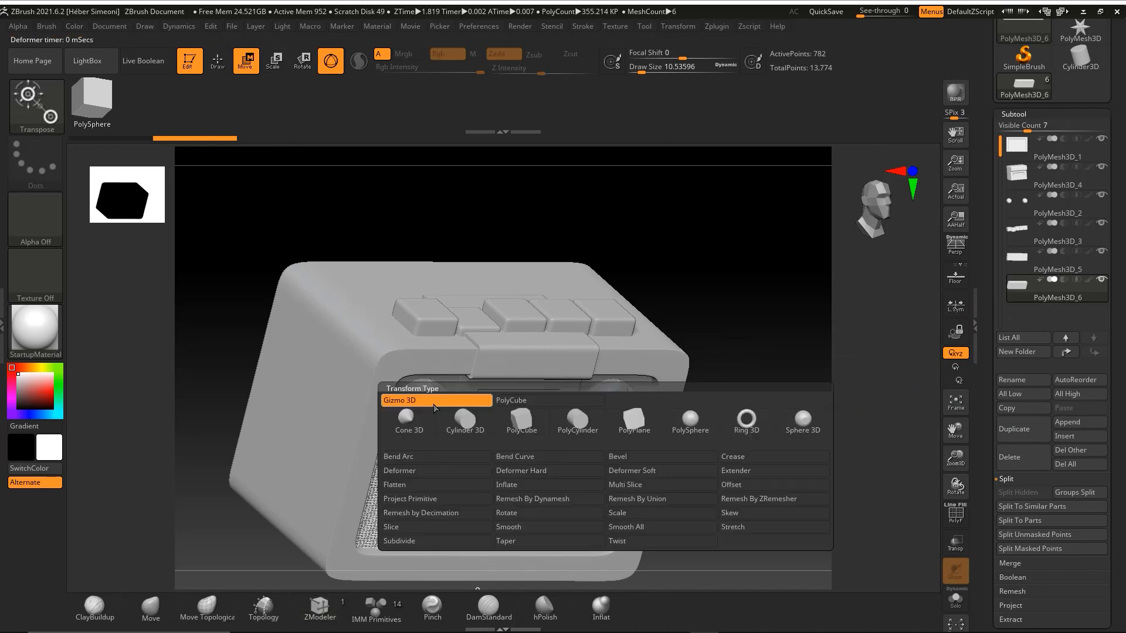
pyautogui.click(520, 432)
pyautogui.moveTo(795, 428)
pyautogui.keyDown('alt'); pyautogui.mouseDown()
pyautogui.moveTo(768, 372)
pyautogui.moveTo(746, 373)
pyautogui.moveTo(788, 239)
pyautogui.moveTo(732, 343)
pyautogui.moveTo(698, 307)
pyautogui.mouseUp(); pyautogui.keyUp('alt')
# Turn off MicroPoly for the new cube and show its polyframe
pyautogui.hotkey('ctrl', 'shift')
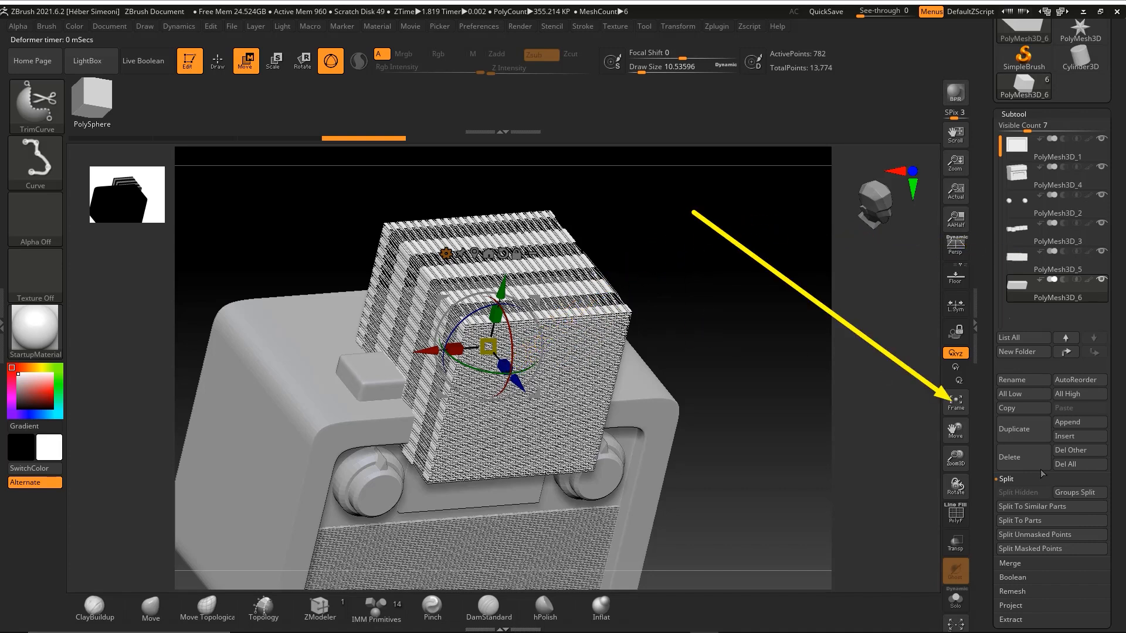
pyautogui.scroll(-5, 1030, 432)
pyautogui.click(1018, 425)
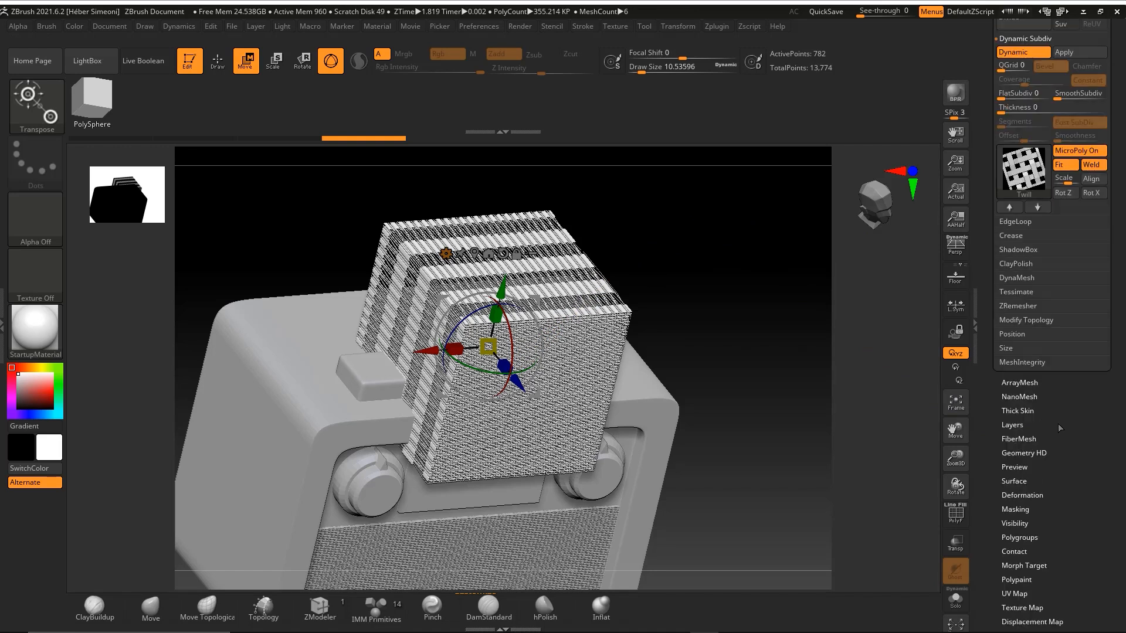
pyautogui.click(1071, 200)
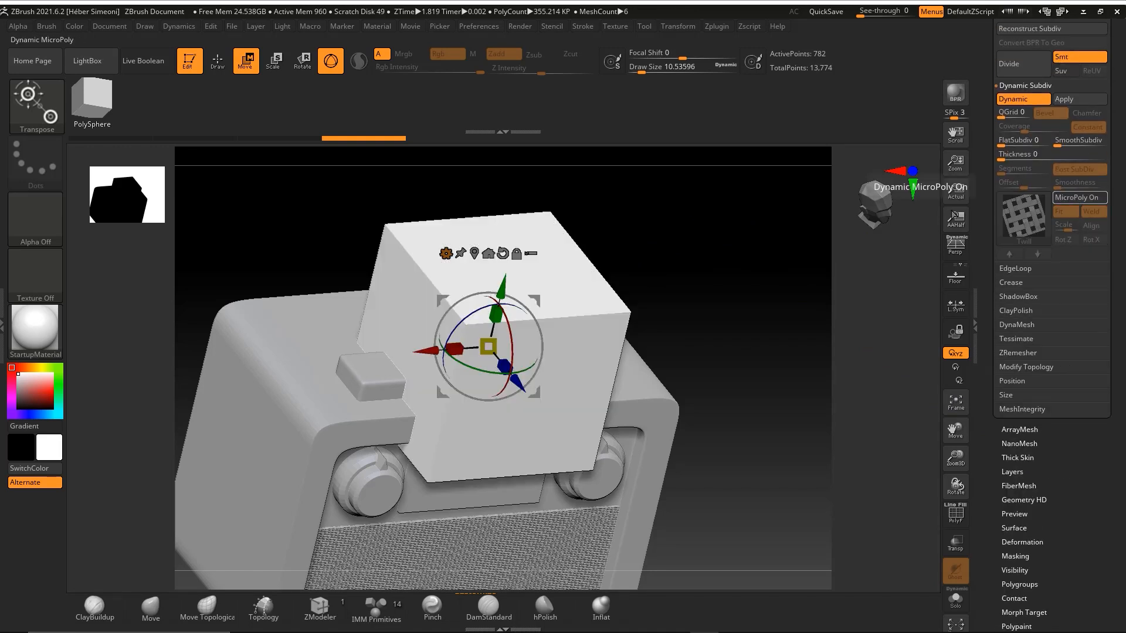
pyautogui.hotkey('shift', 'f')
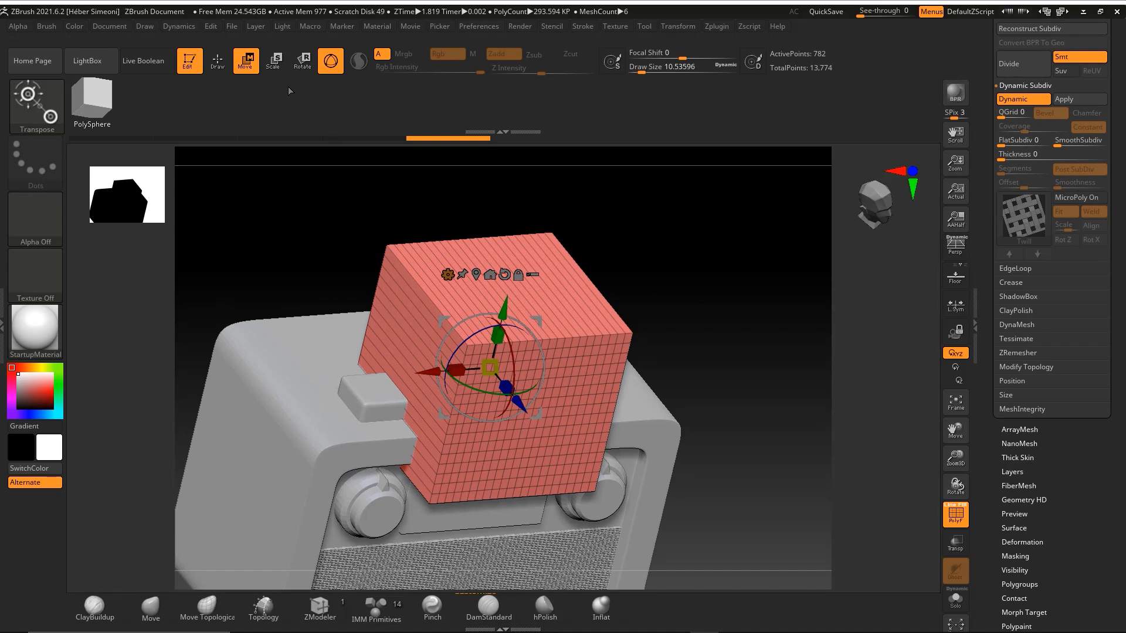
# Reduce the new cube's divisions to a single segment per axis with the PolyCube transform
pyautogui.click(447, 275)
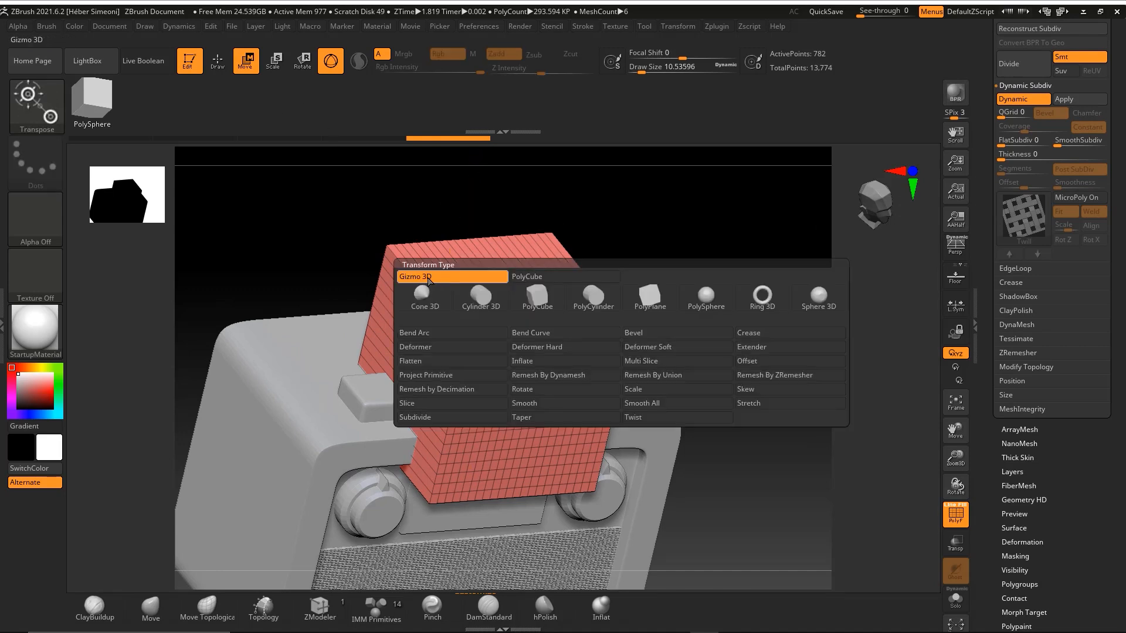
pyautogui.click(541, 282)
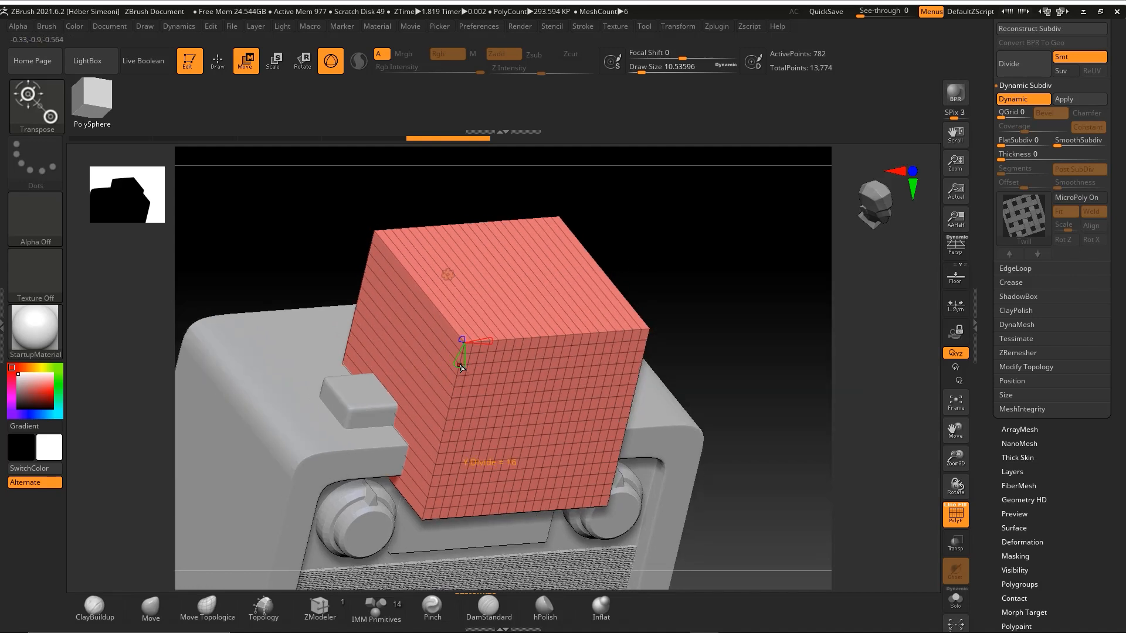
pyautogui.moveTo(462, 368); pyautogui.dragTo(463, 349)
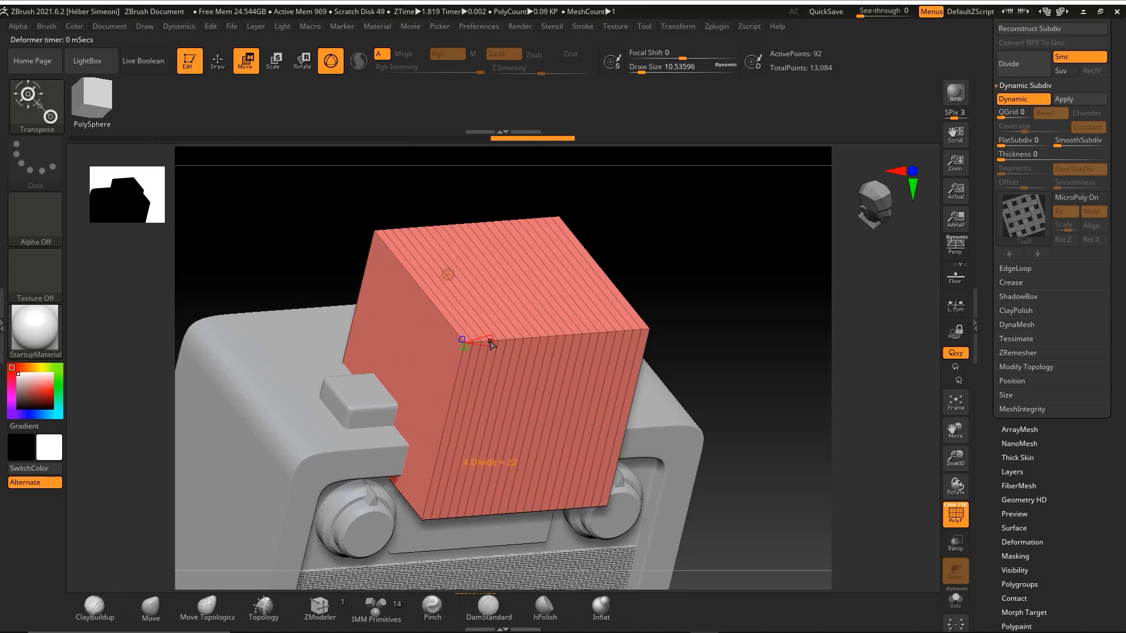
pyautogui.moveTo(491, 345); pyautogui.dragTo(466, 344)
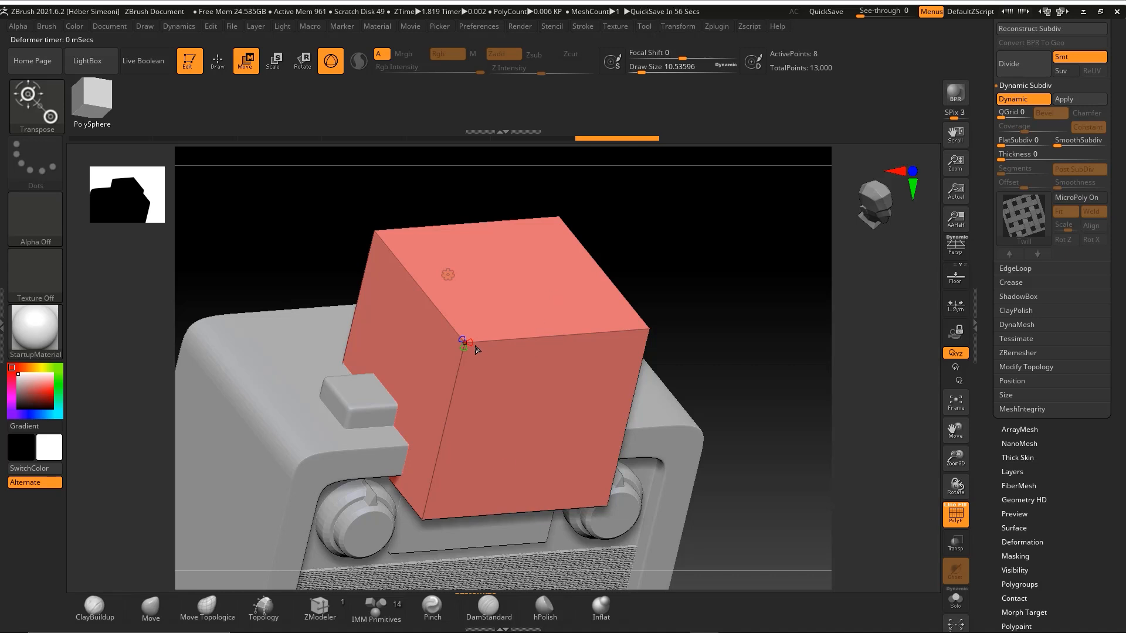
pyautogui.moveTo(472, 343); pyautogui.dragTo(410, 362)
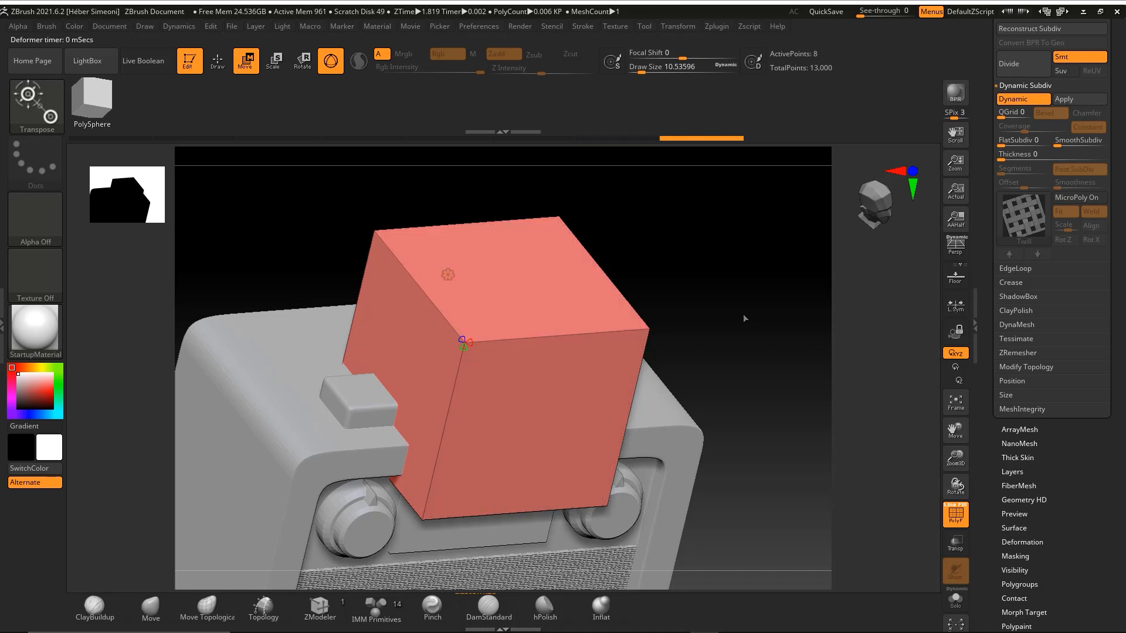
# Shrink the cube and move it onto the radio's top, behind and just outside the leftmost push button
pyautogui.keyDown('shift'); pyautogui.moveTo(745, 319); pyautogui.dragTo(714, 322); pyautogui.keyUp('shift')
pyautogui.keyDown('alt'); pyautogui.moveTo(709, 487); pyautogui.dragTo(688, 474); pyautogui.keyUp('alt')
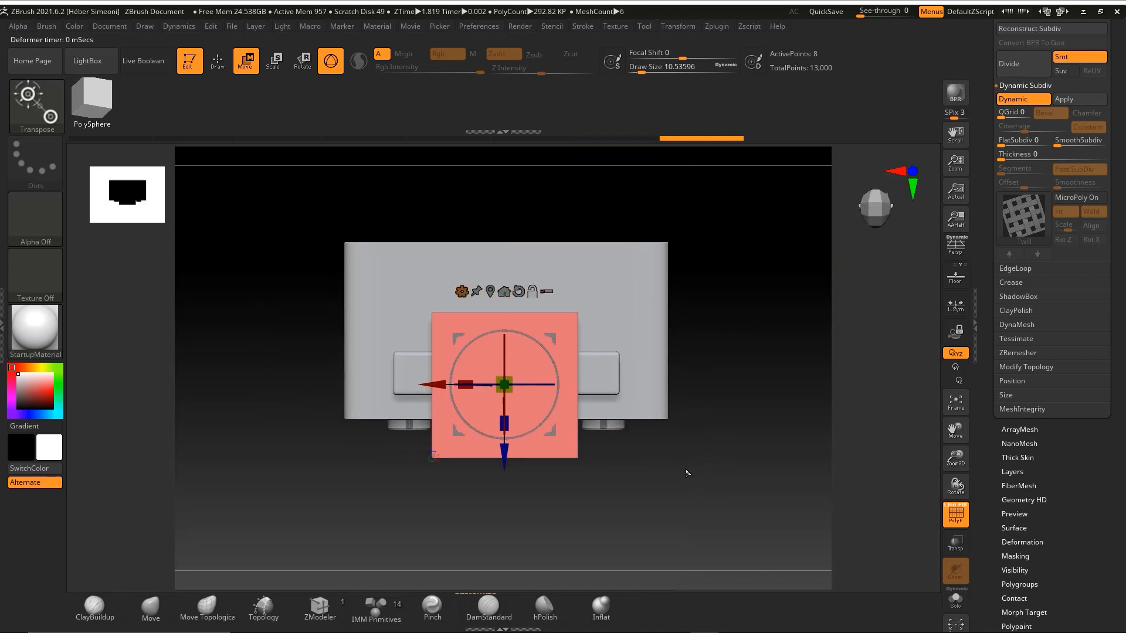
pyautogui.moveTo(514, 384)
pyautogui.mouseDown()
pyautogui.moveTo(410, 315)
pyautogui.moveTo(426, 320)
pyautogui.moveTo(340, 374)
pyautogui.mouseUp()
pyautogui.moveTo(455, 466); pyautogui.dragTo(468, 278)
pyautogui.moveTo(428, 321)
pyautogui.mouseDown()
pyautogui.moveTo(401, 321)
pyautogui.moveTo(393, 341)
pyautogui.mouseUp()
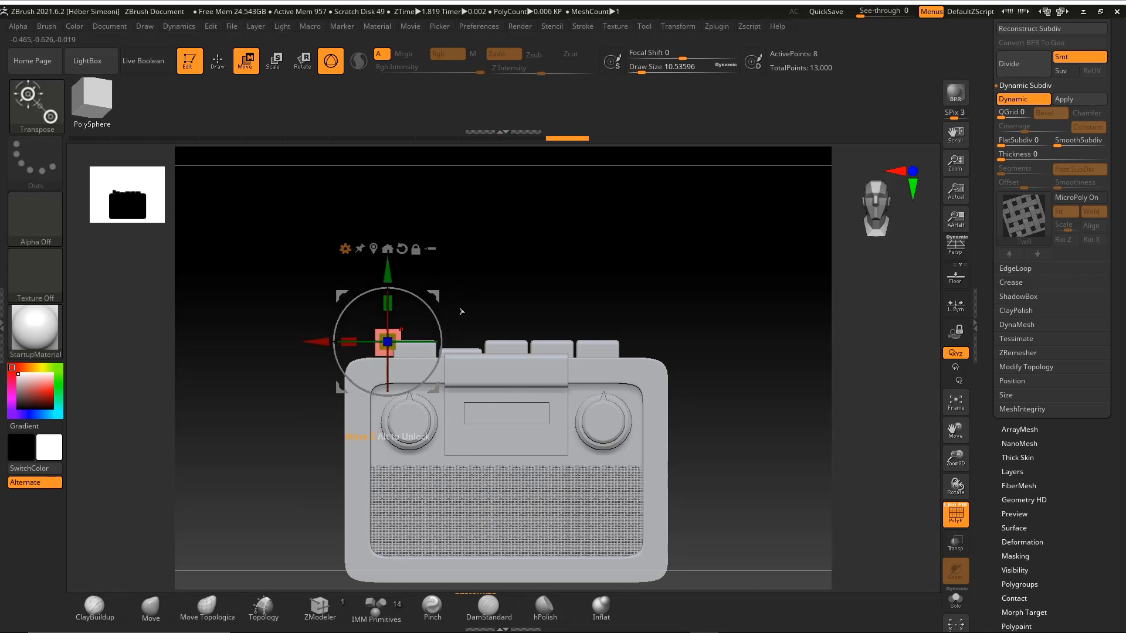
pyautogui.moveTo(462, 311); pyautogui.dragTo(504, 375)
pyautogui.keyDown('alt'); pyautogui.moveTo(469, 246); pyautogui.dragTo(491, 293); pyautogui.keyUp('alt')
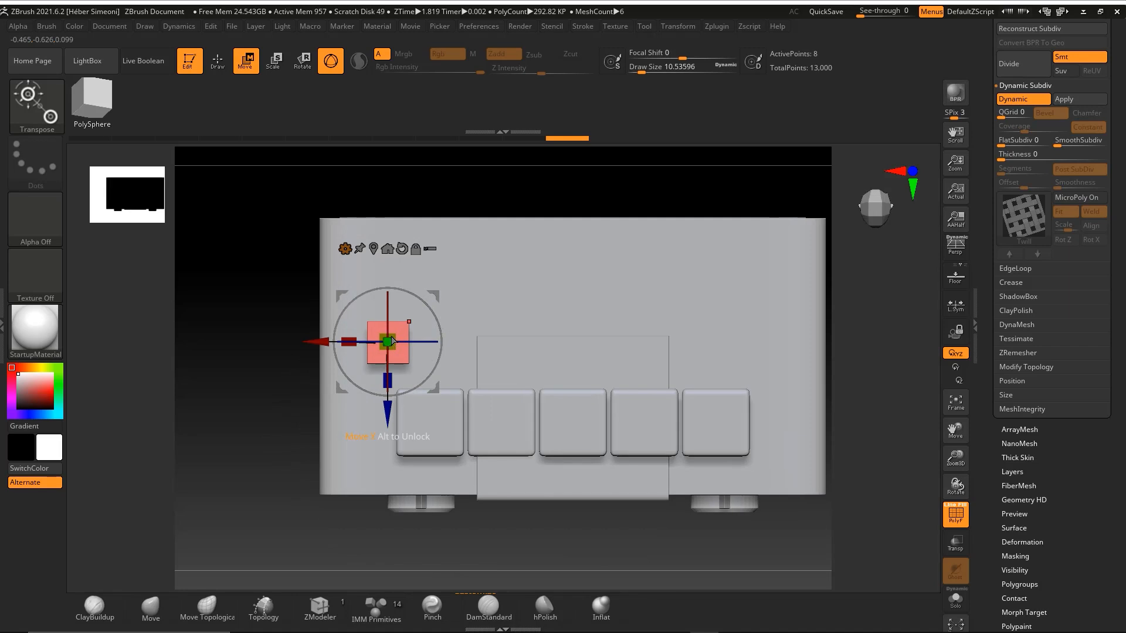
pyautogui.moveTo(392, 341)
pyautogui.mouseDown()
pyautogui.moveTo(448, 182)
pyautogui.moveTo(459, 231)
pyautogui.moveTo(426, 289)
pyautogui.mouseUp()
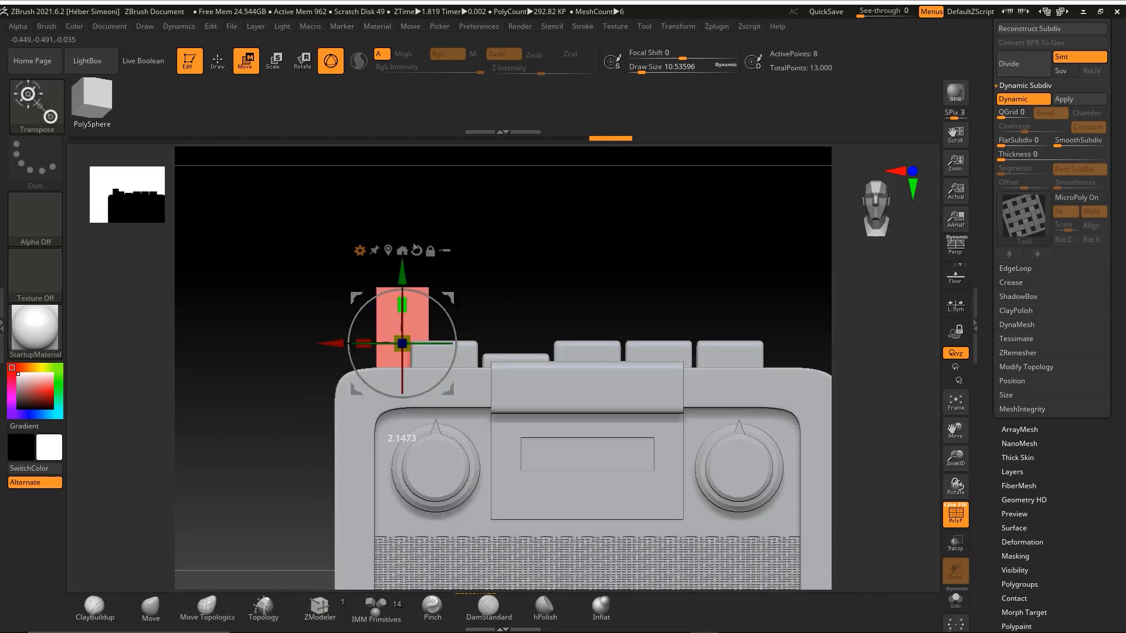
# Stretch the cube vertically into a tall, narrow post rising above the push buttons
pyautogui.moveTo(418, 221)
pyautogui.mouseDown()
pyautogui.moveTo(520, 272)
pyautogui.moveTo(493, 287)
pyautogui.mouseUp()
pyautogui.moveTo(410, 344)
pyautogui.mouseDown()
pyautogui.moveTo(430, 339)
pyautogui.moveTo(414, 340)
pyautogui.mouseUp()
pyautogui.moveTo(404, 275)
pyautogui.mouseDown()
pyautogui.moveTo(407, 262)
pyautogui.moveTo(407, 290)
pyautogui.moveTo(404, 262)
pyautogui.moveTo(539, 264)
pyautogui.mouseUp()
pyautogui.press('q')
pyautogui.press('ctrl')
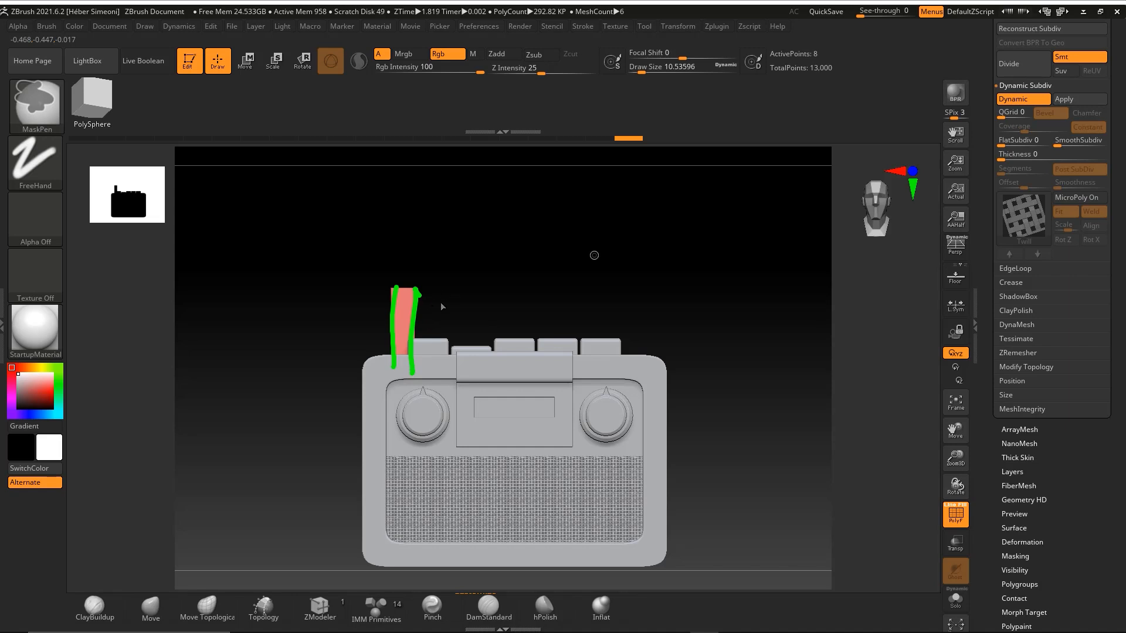
pyautogui.moveTo(517, 309); pyautogui.dragTo(601, 303)
pyautogui.moveTo(397, 287); pyautogui.dragTo(599, 275)
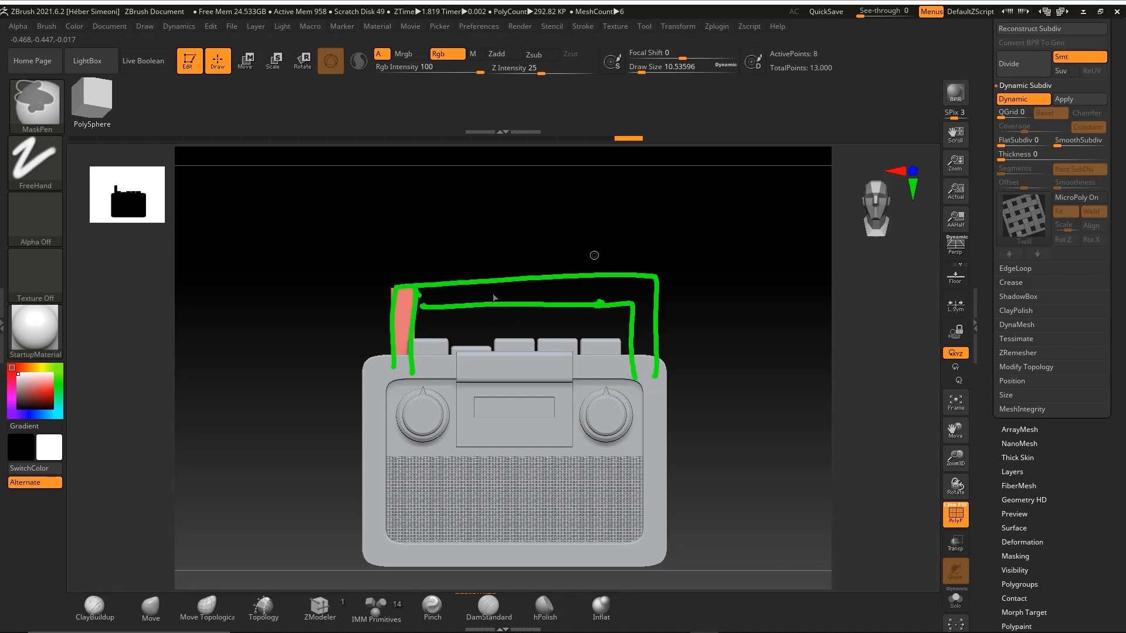
pyautogui.moveTo(464, 199); pyautogui.dragTo(411, 283)
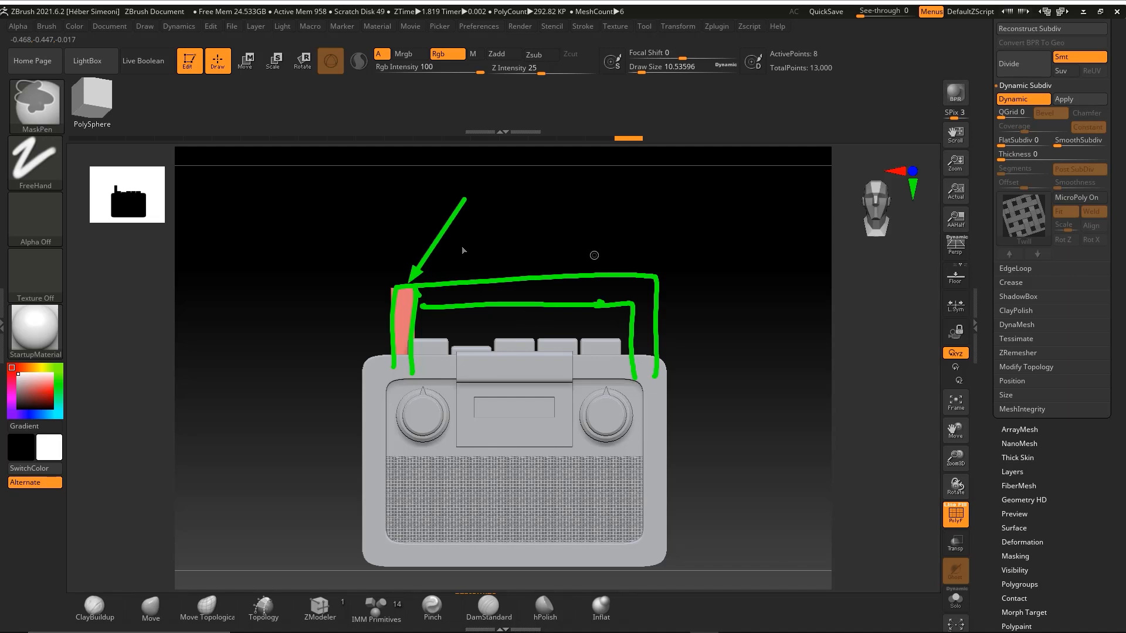
pyautogui.moveTo(727, 152); pyautogui.dragTo(663, 261)
pyautogui.press('Escape')
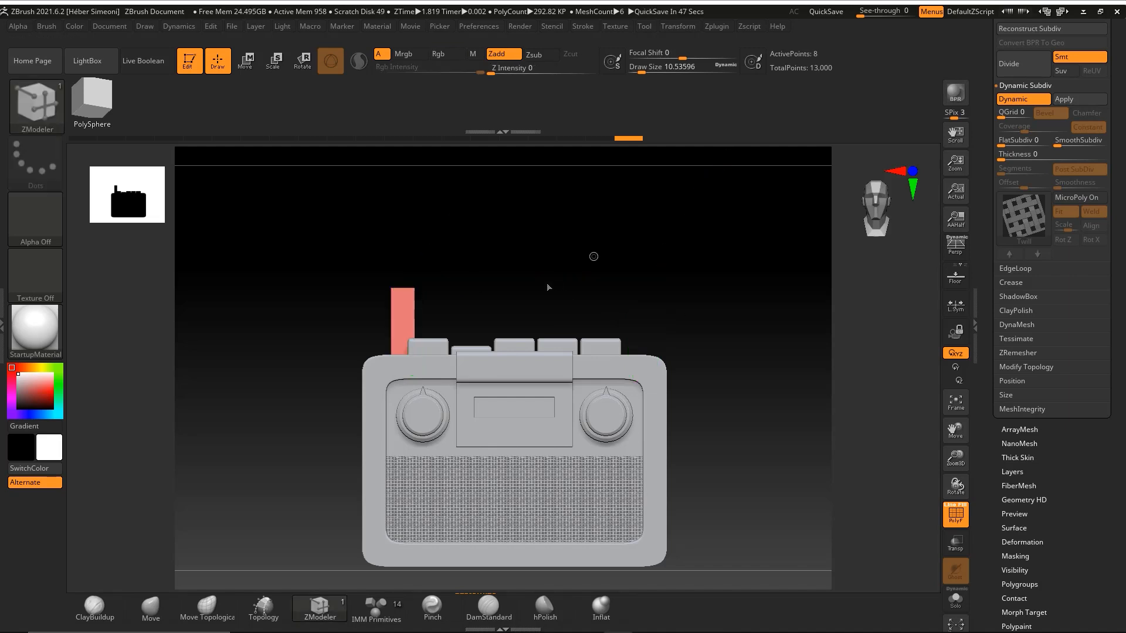
# Insert a horizontal edge loop around the upper half of the post with ZModeler
pyautogui.moveTo(547, 286)
pyautogui.mouseDown()
pyautogui.moveTo(540, 322)
pyautogui.moveTo(472, 258)
pyautogui.moveTo(641, 242)
pyautogui.mouseUp()
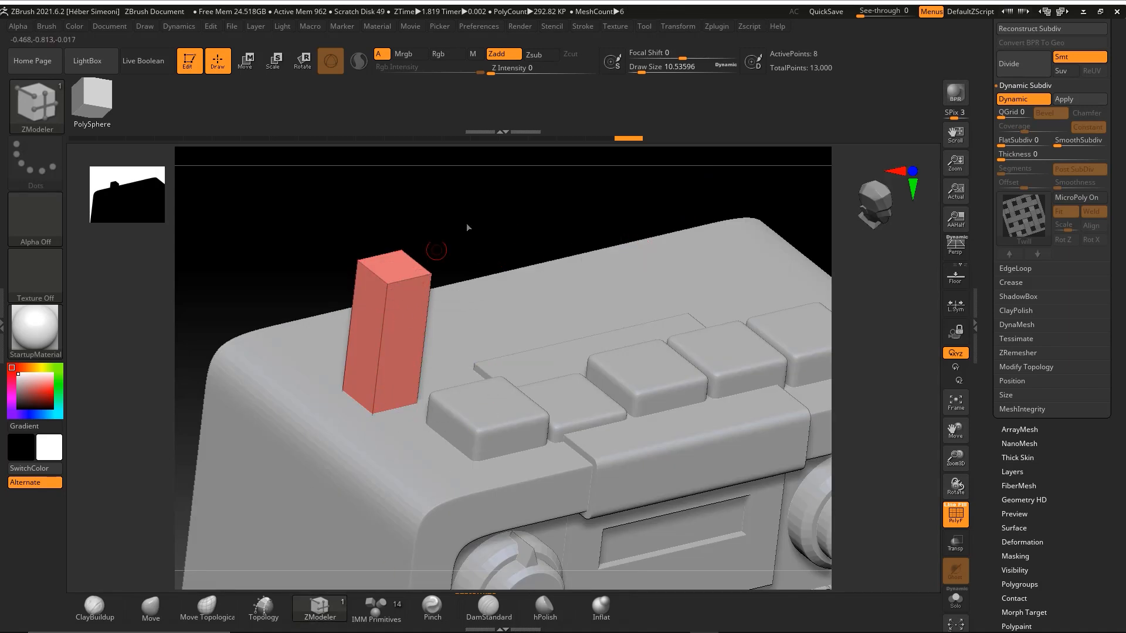
pyautogui.moveTo(460, 239); pyautogui.dragTo(472, 232)
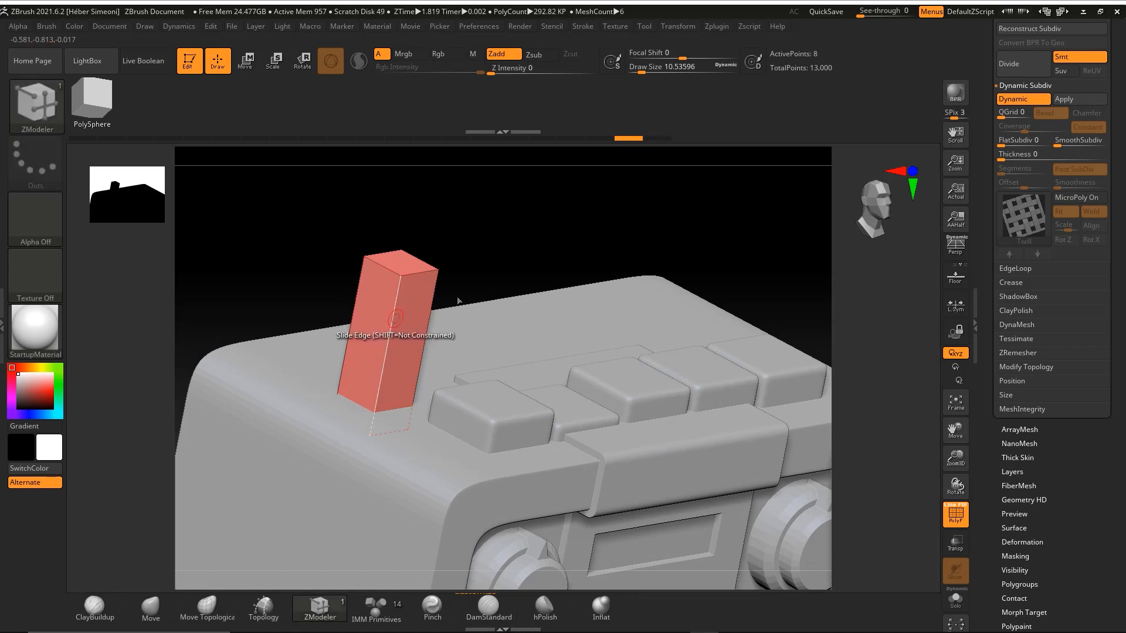
pyautogui.hotkey('ctrl', 'shift')
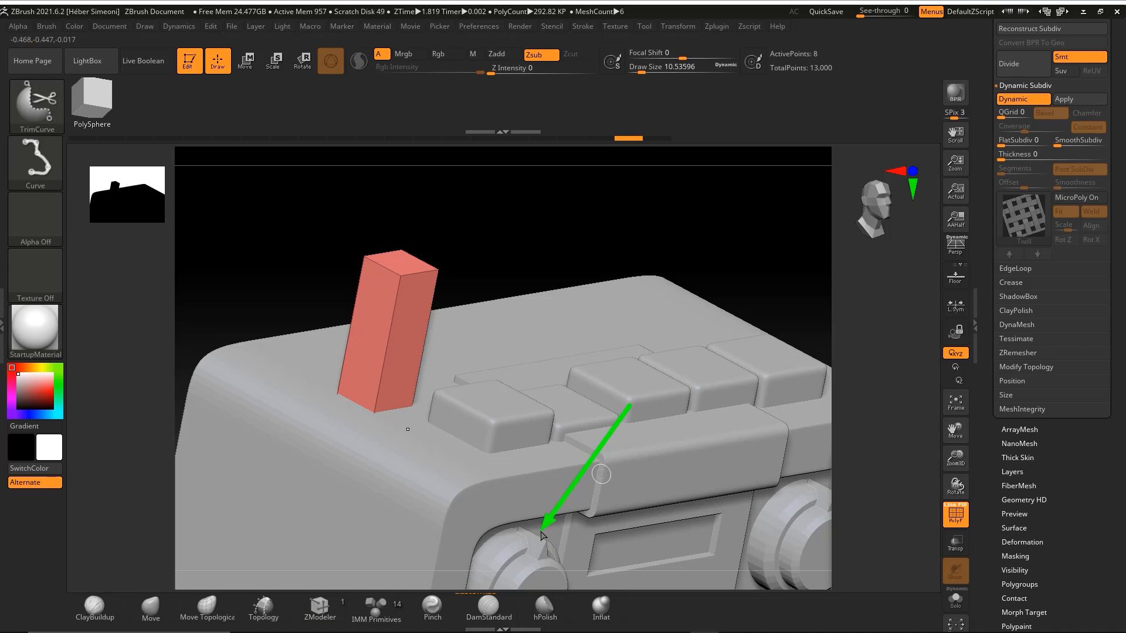
pyautogui.moveTo(469, 230); pyautogui.dragTo(448, 234)
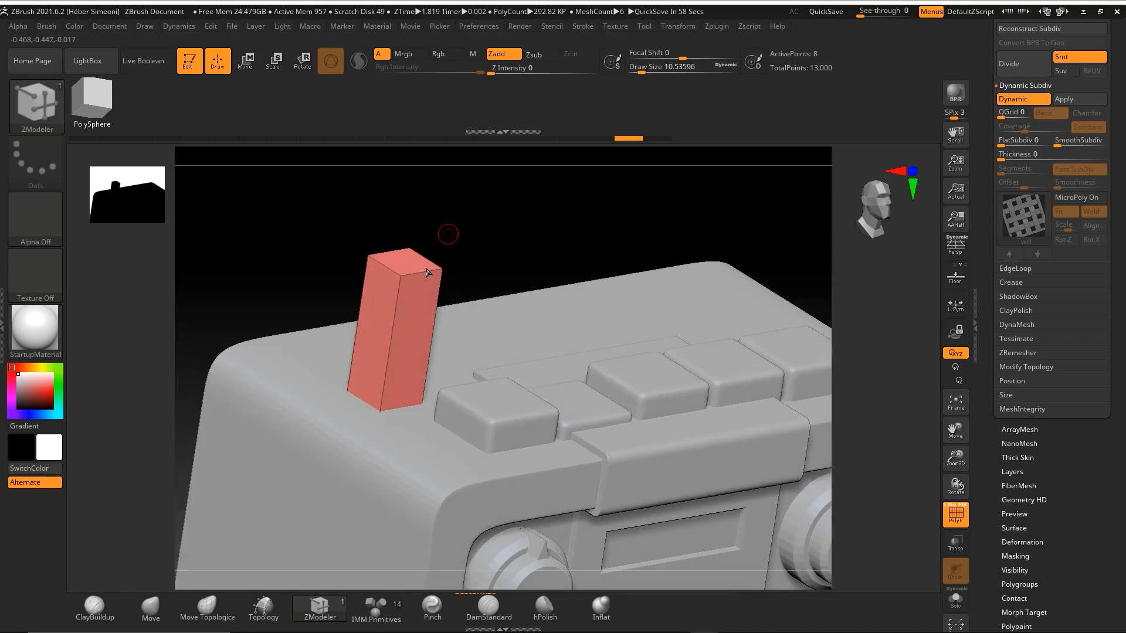
pyautogui.press('space')
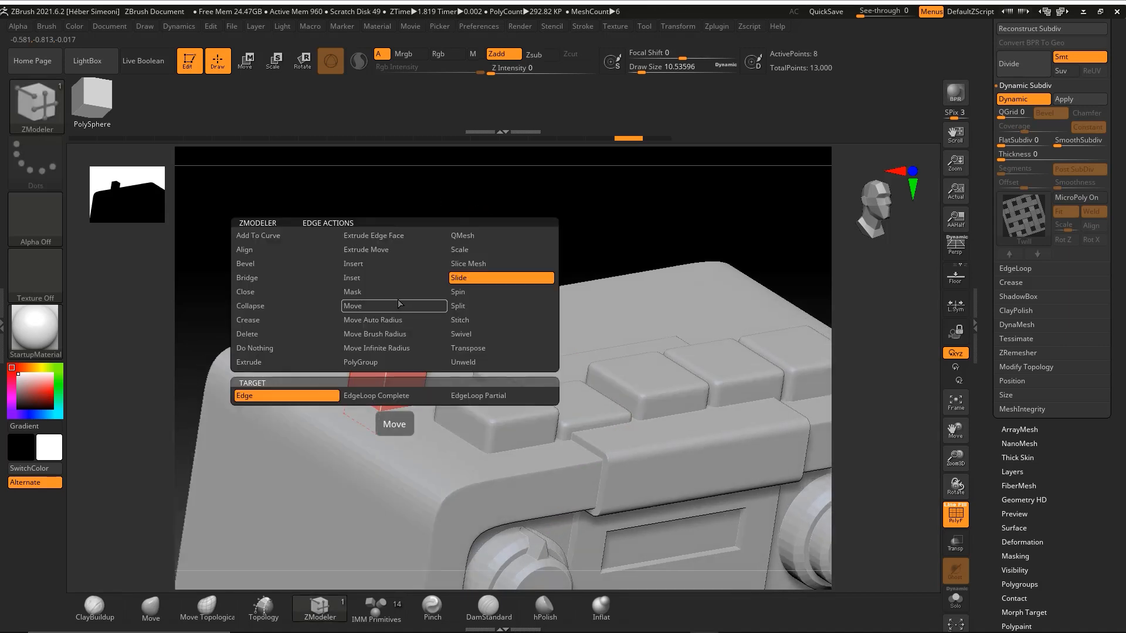
pyautogui.click(364, 269)
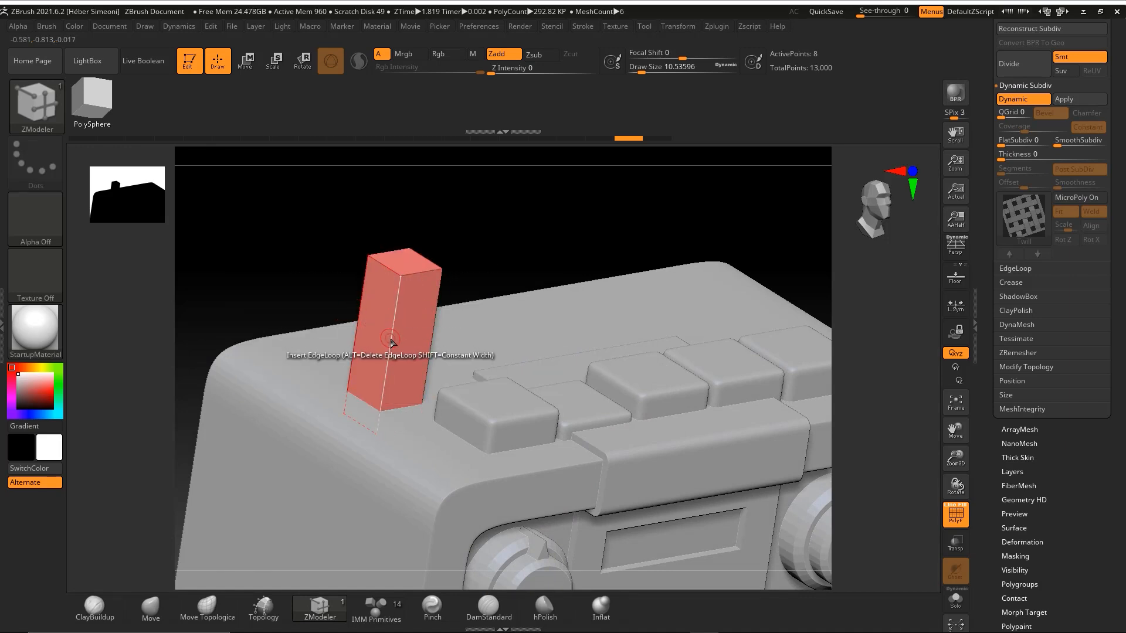
pyautogui.click(397, 317)
pyautogui.moveTo(425, 306)
pyautogui.keyDown('shift'); pyautogui.mouseDown(button='right')
pyautogui.moveTo(570, 332)
pyautogui.moveTo(606, 327)
pyautogui.mouseUp(button='right'); pyautogui.keyUp('shift')
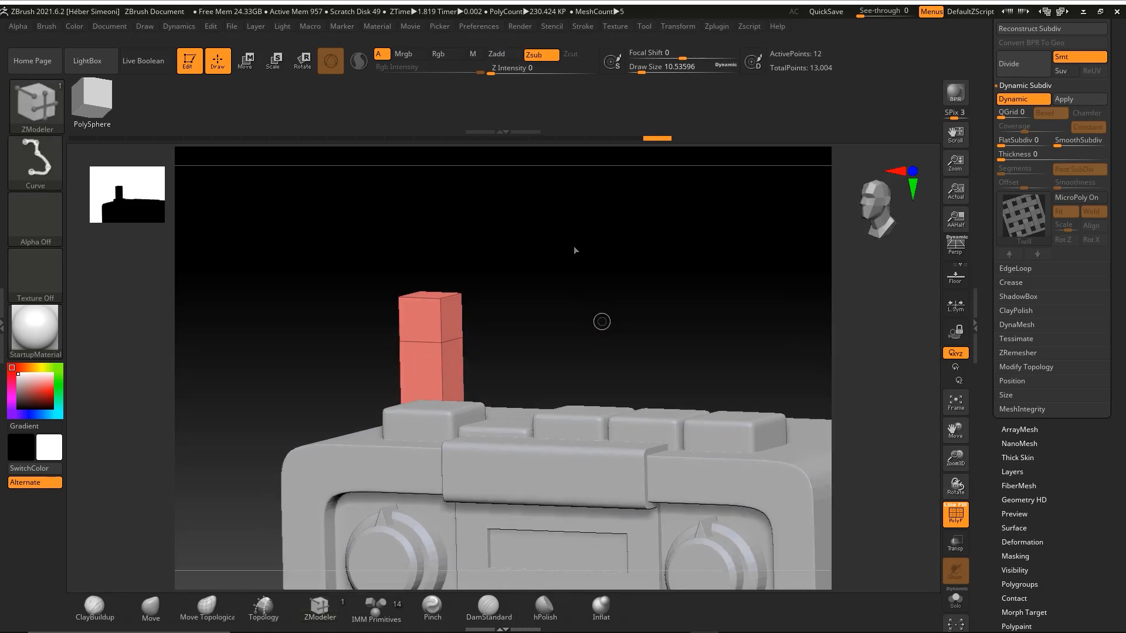
# Pull a separate horizontal bar out of the post's upper inner face, running across above the push buttons
pyautogui.moveTo(592, 228)
pyautogui.keyDown('ctrl'); pyautogui.keyDown('shift'); pyautogui.mouseDown()
pyautogui.moveTo(454, 318)
pyautogui.moveTo(510, 333)
pyautogui.mouseUp(); pyautogui.keyUp('shift'); pyautogui.keyUp('ctrl')
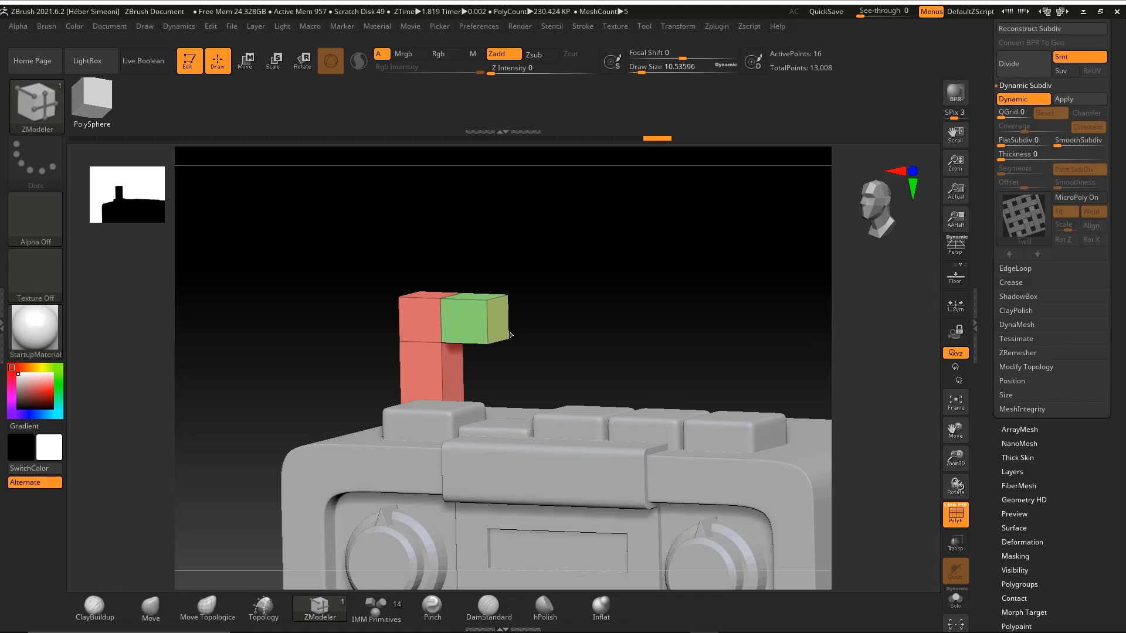
pyautogui.moveTo(510, 334); pyautogui.dragTo(549, 340)
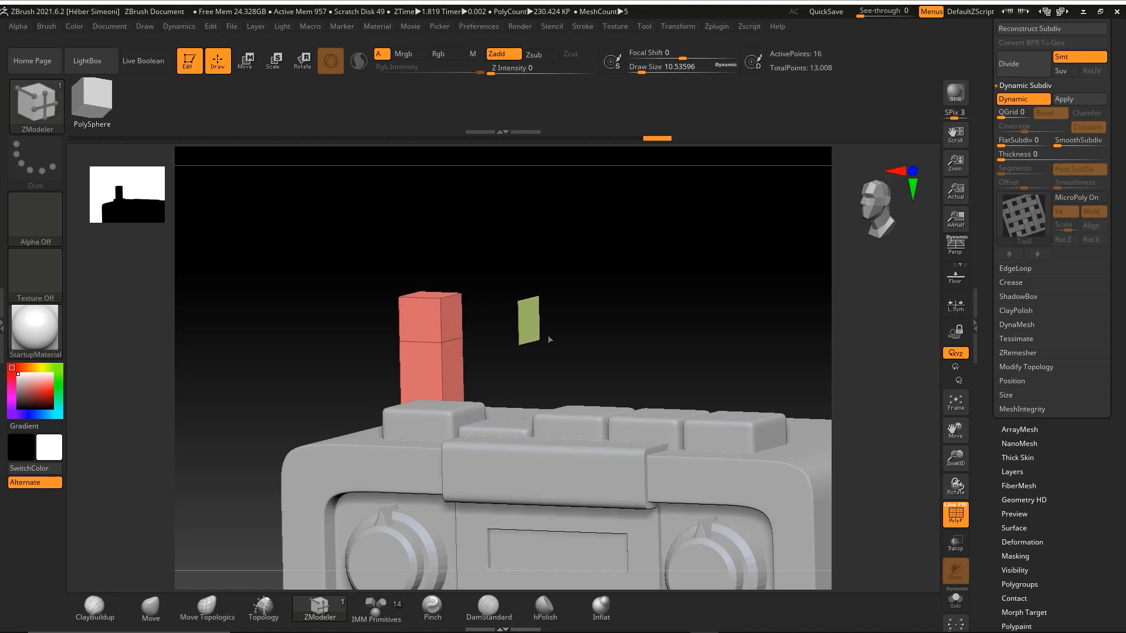
pyautogui.moveTo(641, 319); pyautogui.dragTo(806, 360)
# Delete the complete horizontal edge loop from the post with ZModeler
pyautogui.keyDown('ctrl'); pyautogui.moveTo(733, 329); pyautogui.dragTo(625, 262, button='right'); pyautogui.keyUp('ctrl')
pyautogui.moveTo(576, 204)
pyautogui.keyDown('ctrl'); pyautogui.keyDown('shift'); pyautogui.mouseDown()
pyautogui.moveTo(452, 307)
pyautogui.moveTo(499, 317)
pyautogui.moveTo(464, 306)
pyautogui.moveTo(497, 310)
pyautogui.moveTo(483, 316)
pyautogui.mouseUp(); pyautogui.keyUp('shift'); pyautogui.keyUp('ctrl')
pyautogui.moveTo(496, 276)
pyautogui.mouseDown()
pyautogui.moveTo(508, 307)
pyautogui.moveTo(465, 305)
pyautogui.moveTo(516, 307)
pyautogui.mouseUp()
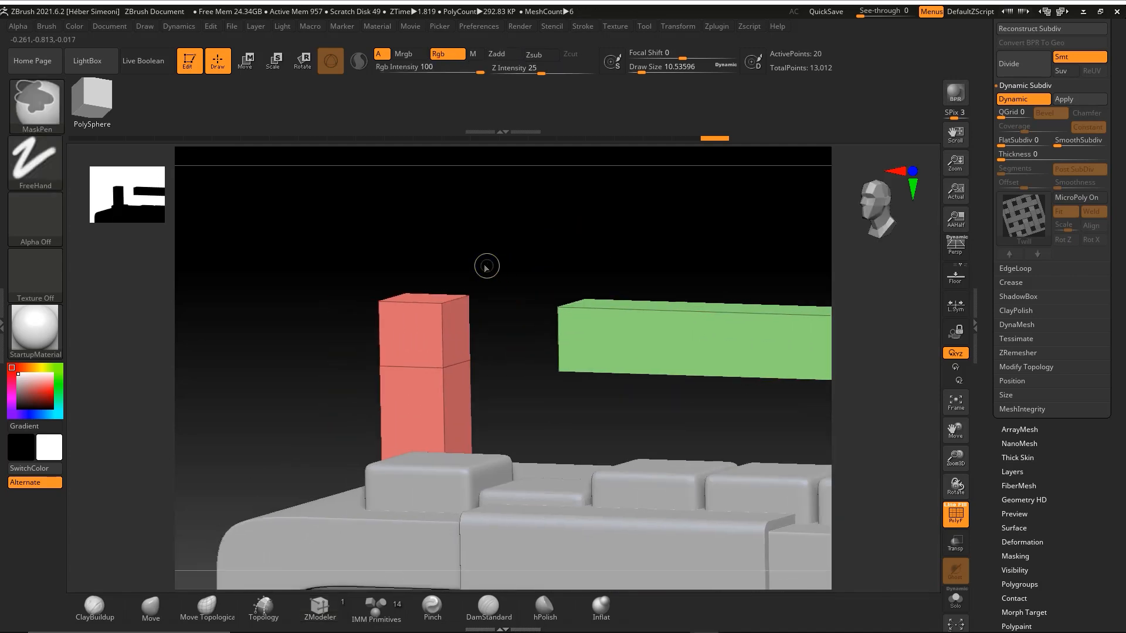
pyautogui.moveTo(487, 214)
pyautogui.keyDown('ctrl'); pyautogui.keyDown('shift'); pyautogui.mouseDown()
pyautogui.moveTo(399, 322)
pyautogui.moveTo(377, 369)
pyautogui.moveTo(417, 354)
pyautogui.moveTo(410, 296)
pyautogui.moveTo(412, 370)
pyautogui.mouseUp(); pyautogui.keyUp('shift'); pyautogui.keyUp('ctrl')
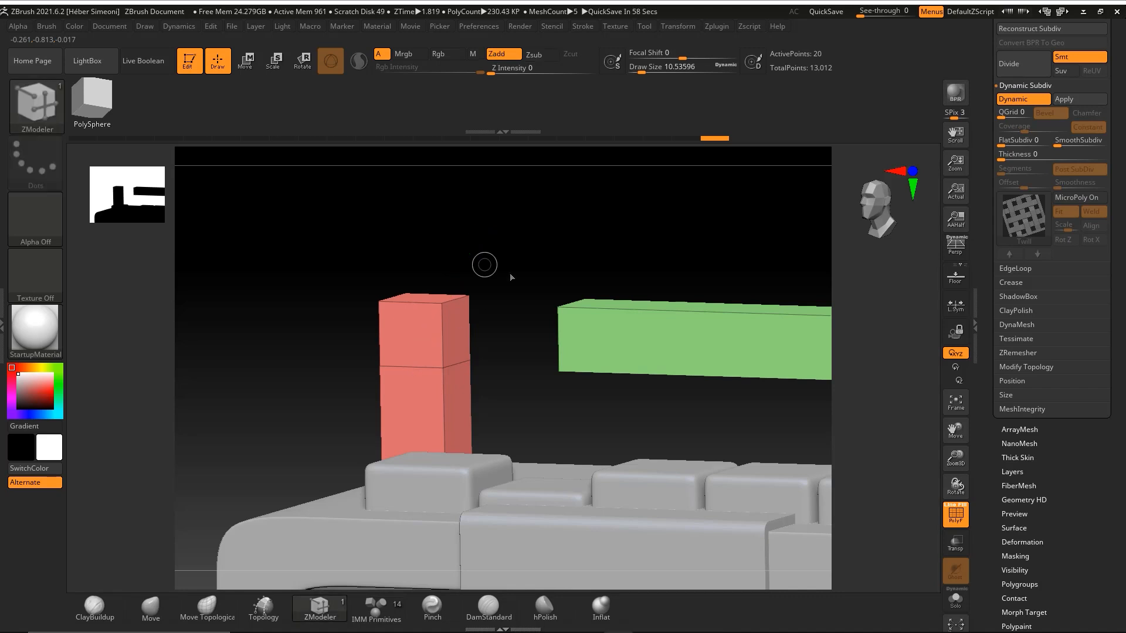
pyautogui.press('space')
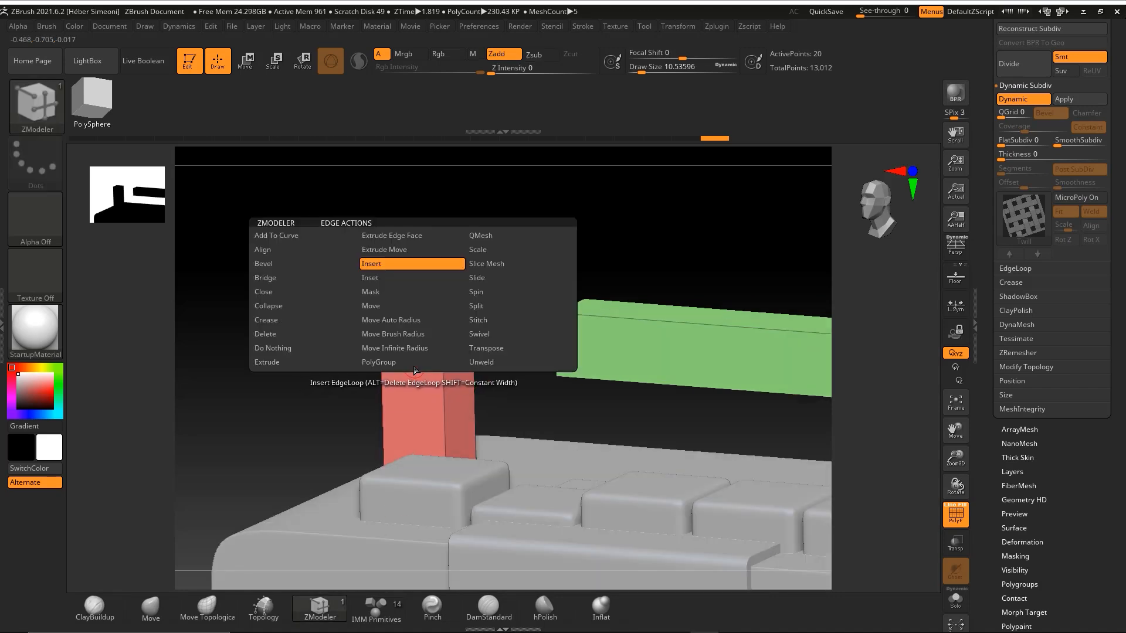
pyautogui.click(276, 336)
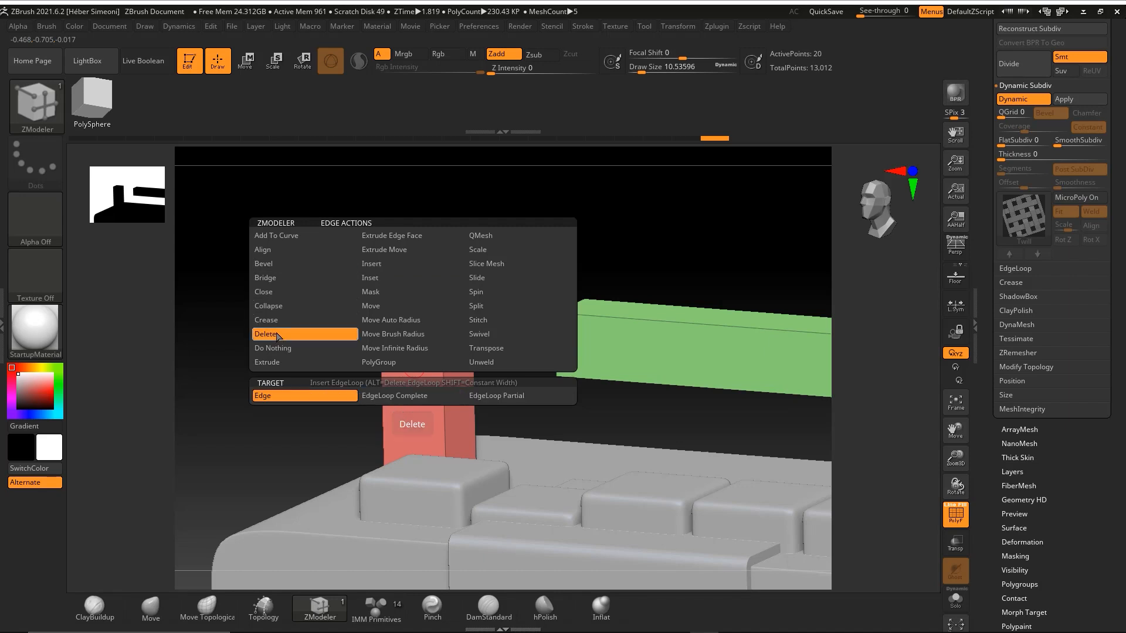
pyautogui.click(398, 400)
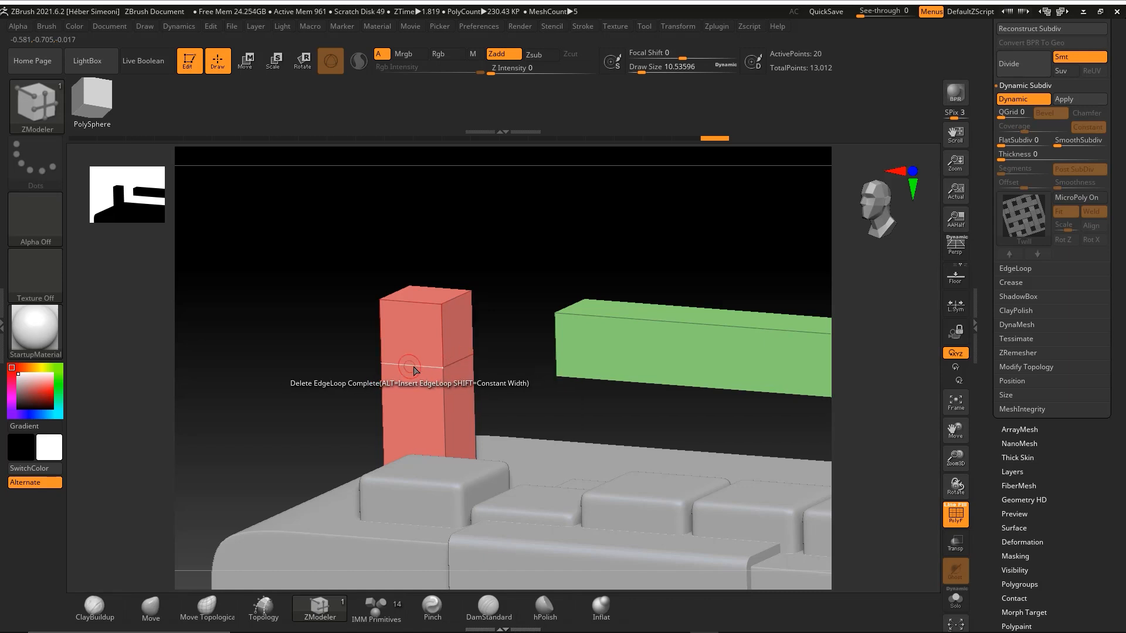
pyautogui.click(413, 368)
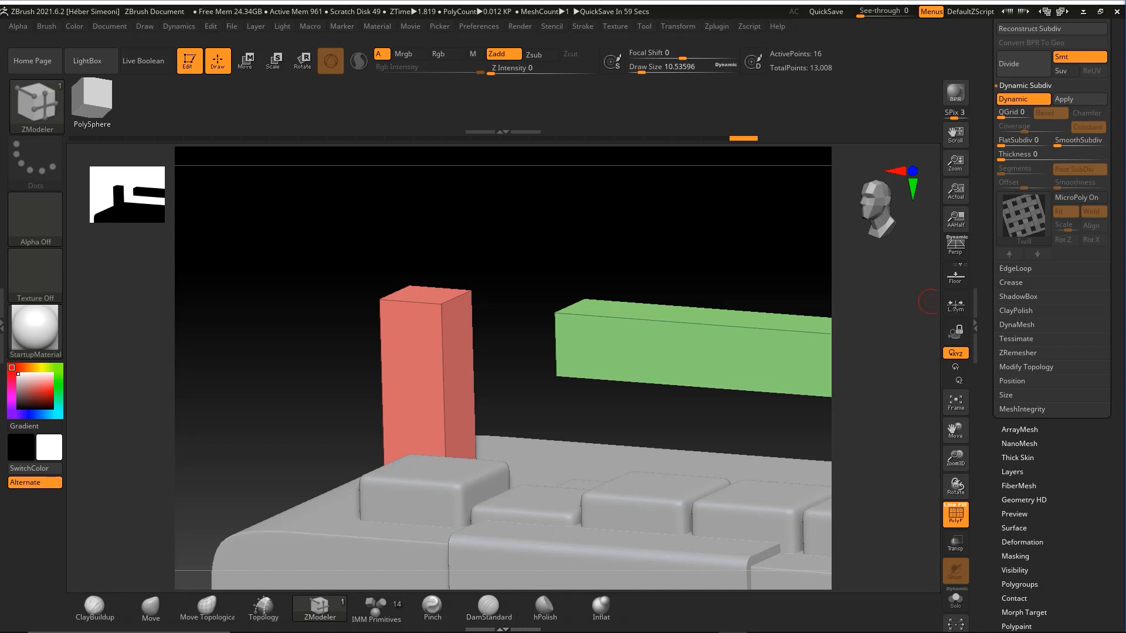
# In front view, mask the whole post and bar except the post's upper inner corner
pyautogui.keyDown('shift'); pyautogui.moveTo(771, 289); pyautogui.dragTo(618, 241); pyautogui.keyUp('shift')
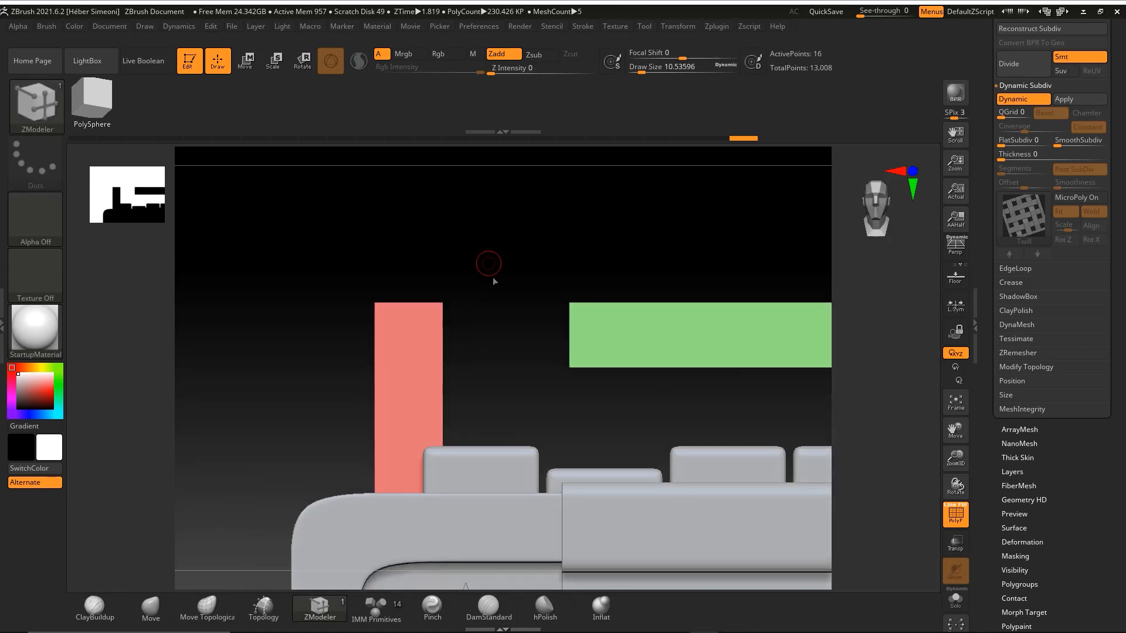
pyautogui.press('ctrl')
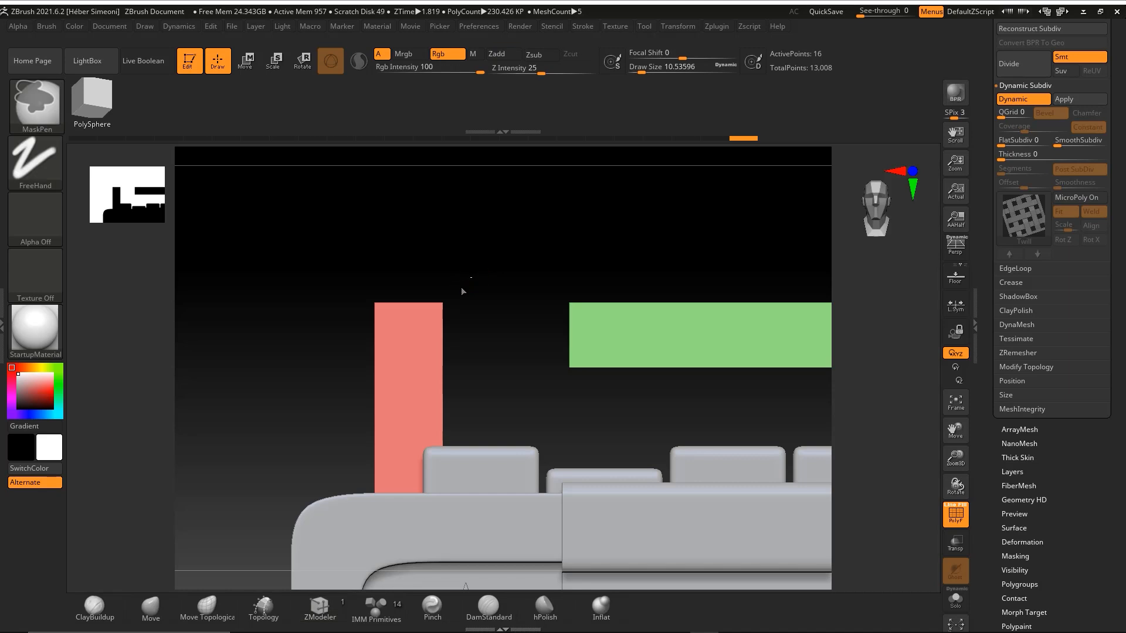
pyautogui.moveTo(471, 278)
pyautogui.keyDown('ctrl'); pyautogui.mouseDown()
pyautogui.moveTo(424, 320)
pyautogui.moveTo(472, 291)
pyautogui.moveTo(426, 326)
pyautogui.mouseUp(); pyautogui.keyUp('ctrl')
pyautogui.press('w')
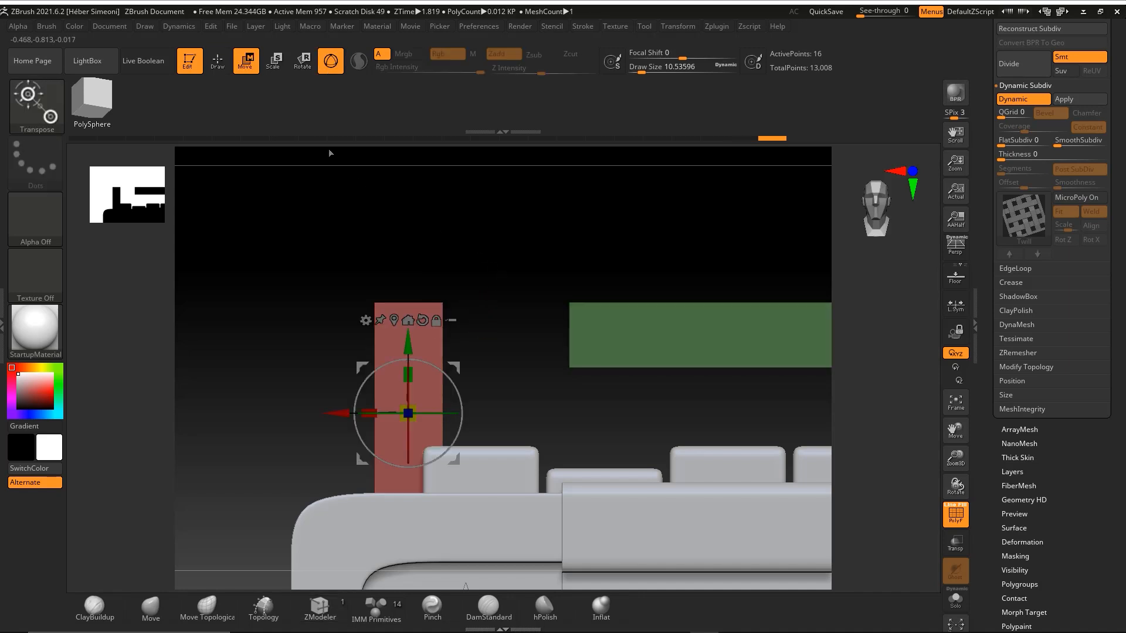
pyautogui.hotkey('ctrl', 'shift', '2')
pyautogui.moveTo(224, 237); pyautogui.dragTo(245, 75)
pyautogui.moveTo(265, 256); pyautogui.dragTo(275, 69)
pyautogui.moveTo(305, 247)
pyautogui.mouseDown()
pyautogui.moveTo(317, 64)
pyautogui.moveTo(309, 69)
pyautogui.mouseUp()
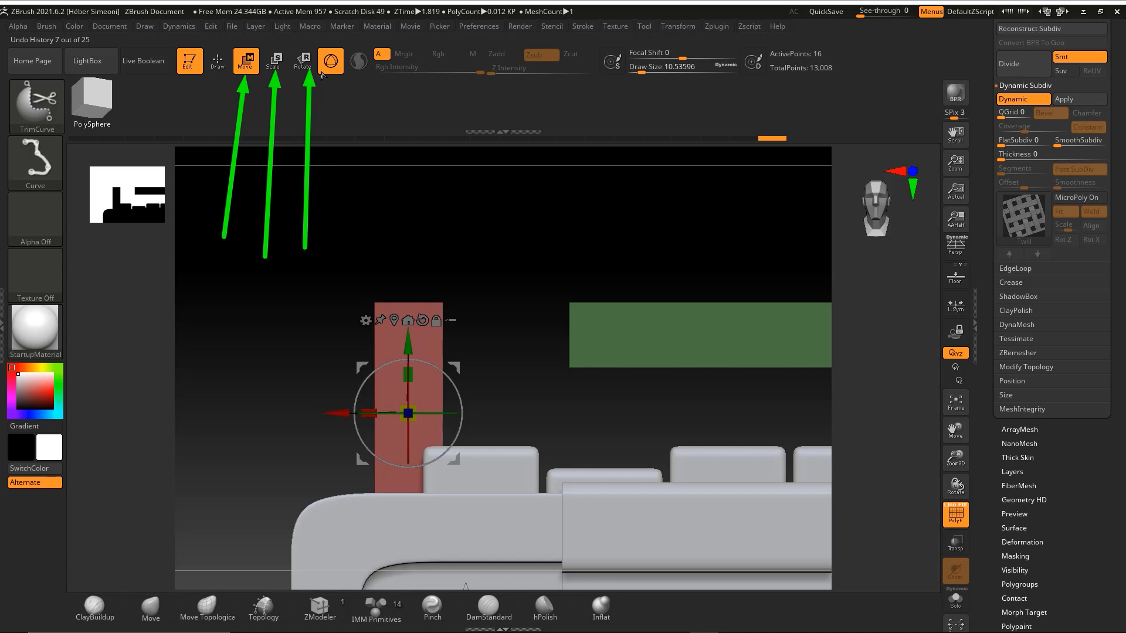
pyautogui.press('Escape')
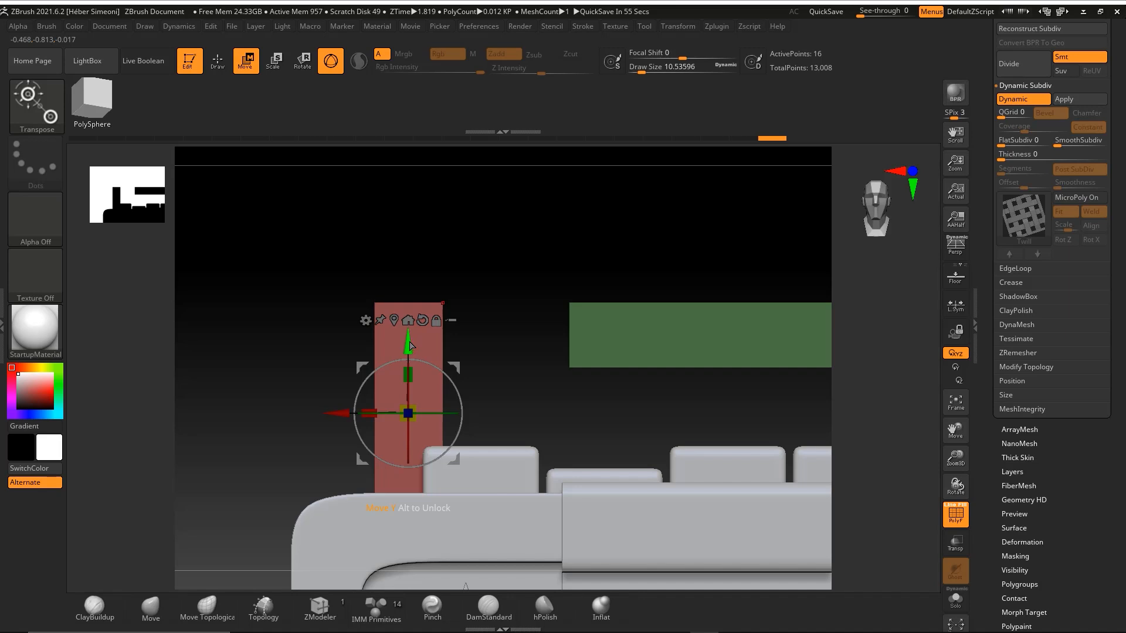
# Lower the post's unmasked inner corner to the level of the bar's underside, giving the post a slanted top
pyautogui.moveTo(409, 346); pyautogui.dragTo(409, 415)
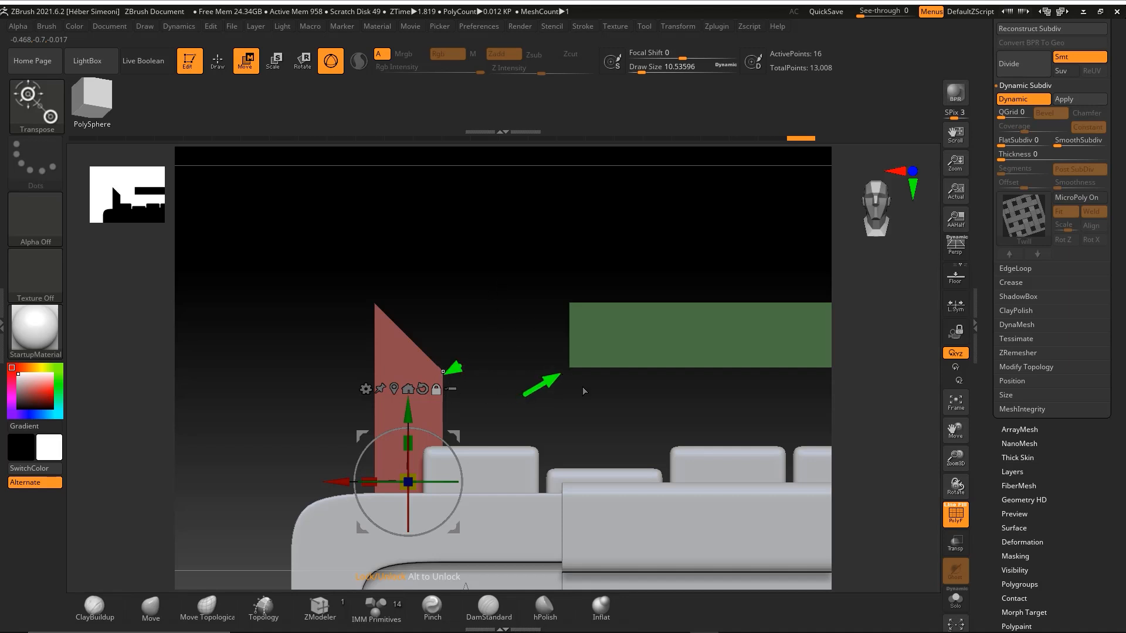
pyautogui.moveTo(411, 416); pyautogui.dragTo(410, 414)
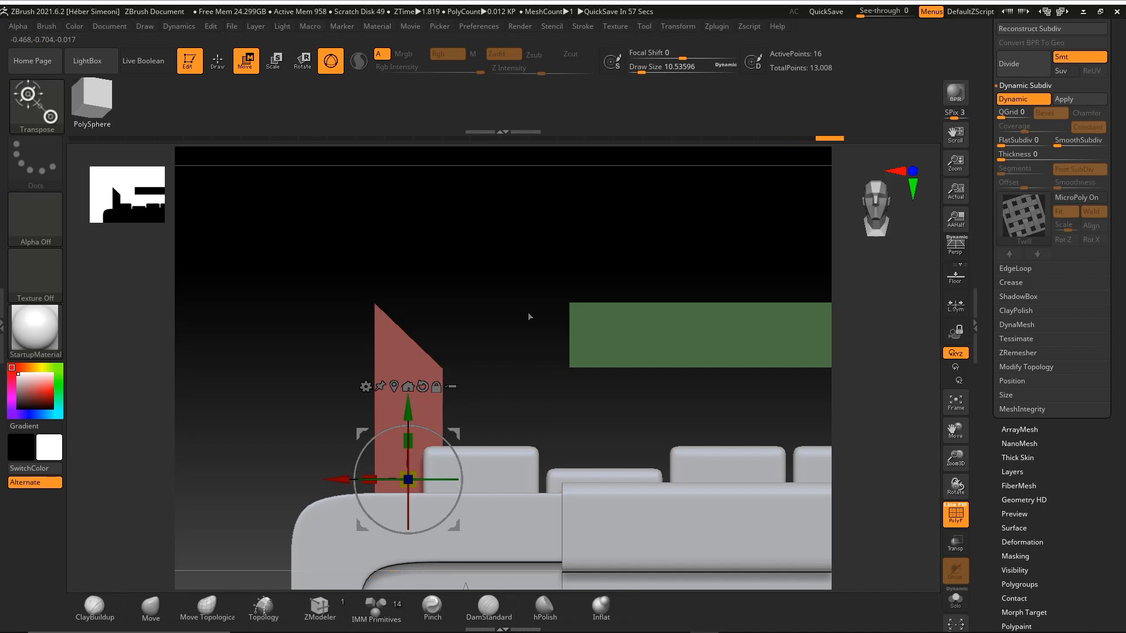
# Return to the ZModeler brush and clear the mask from the post and bar
pyautogui.moveTo(533, 274)
pyautogui.keyDown('alt'); pyautogui.mouseDown()
pyautogui.moveTo(506, 277)
pyautogui.moveTo(497, 296)
pyautogui.mouseUp(); pyautogui.keyUp('alt')
pyautogui.press('q')
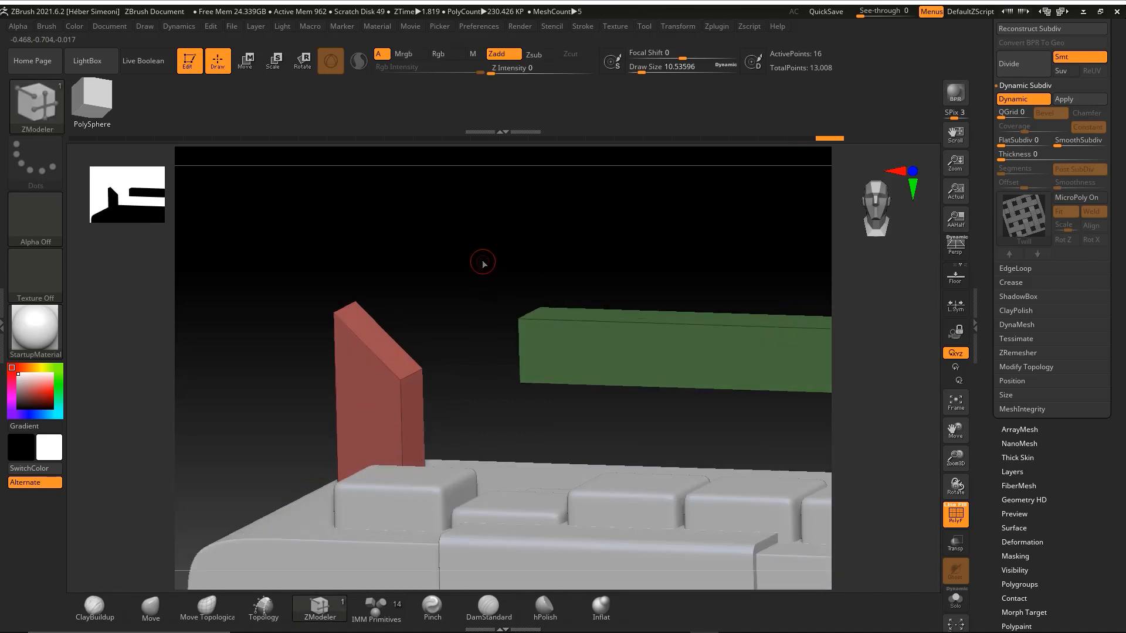
pyautogui.press('ctrl')
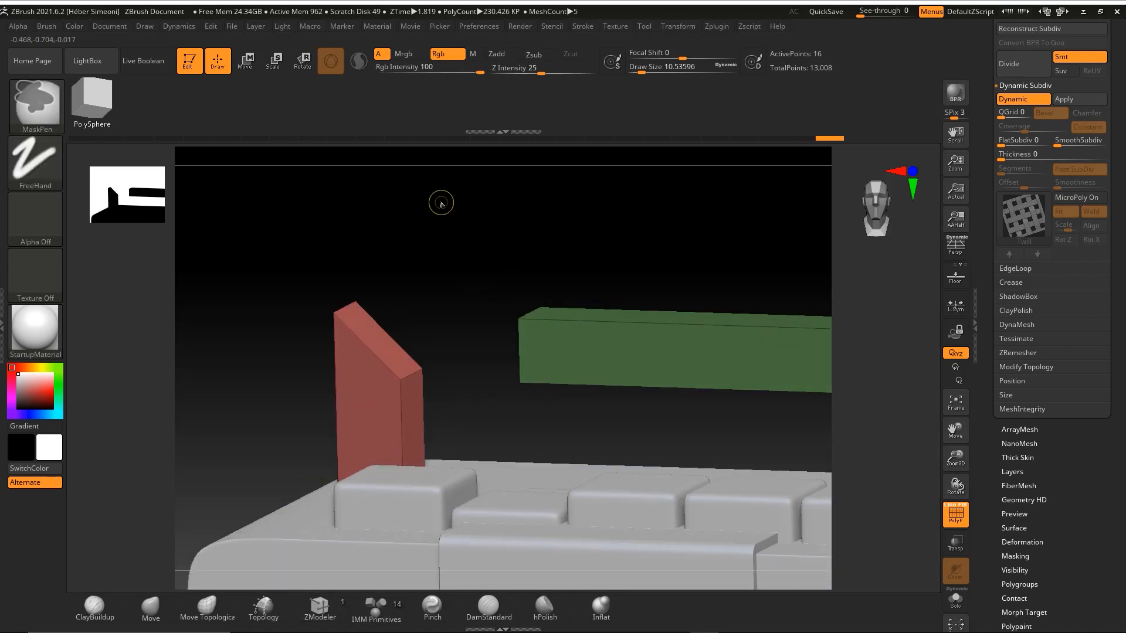
pyautogui.keyDown('ctrl'); pyautogui.moveTo(475, 222); pyautogui.dragTo(628, 246); pyautogui.keyUp('ctrl')
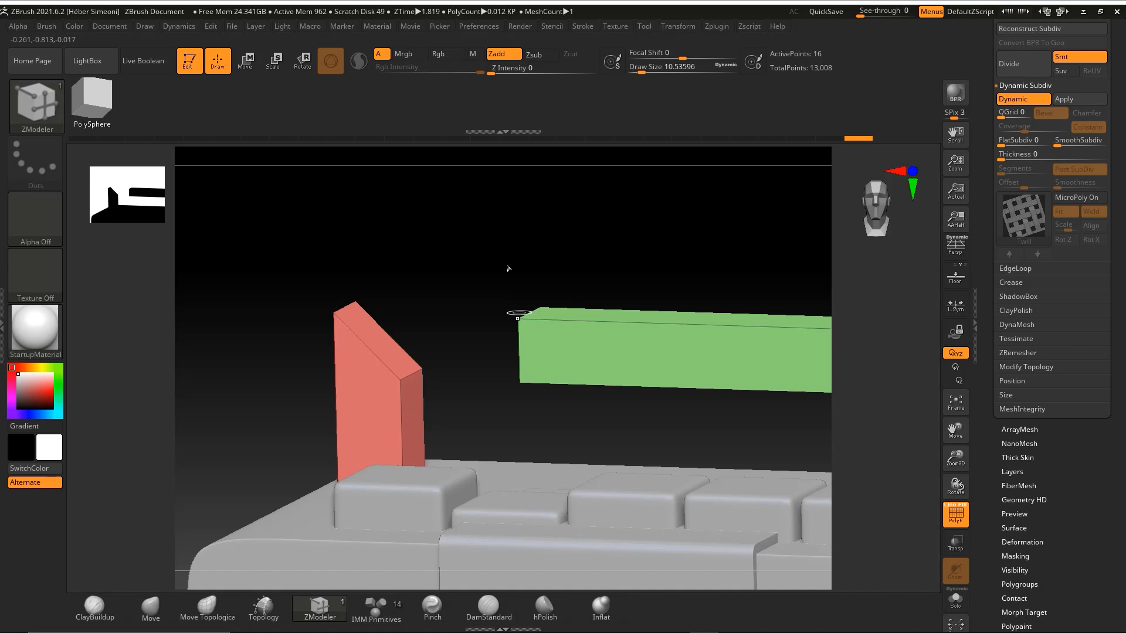
pyautogui.moveTo(489, 255); pyautogui.dragTo(412, 373)
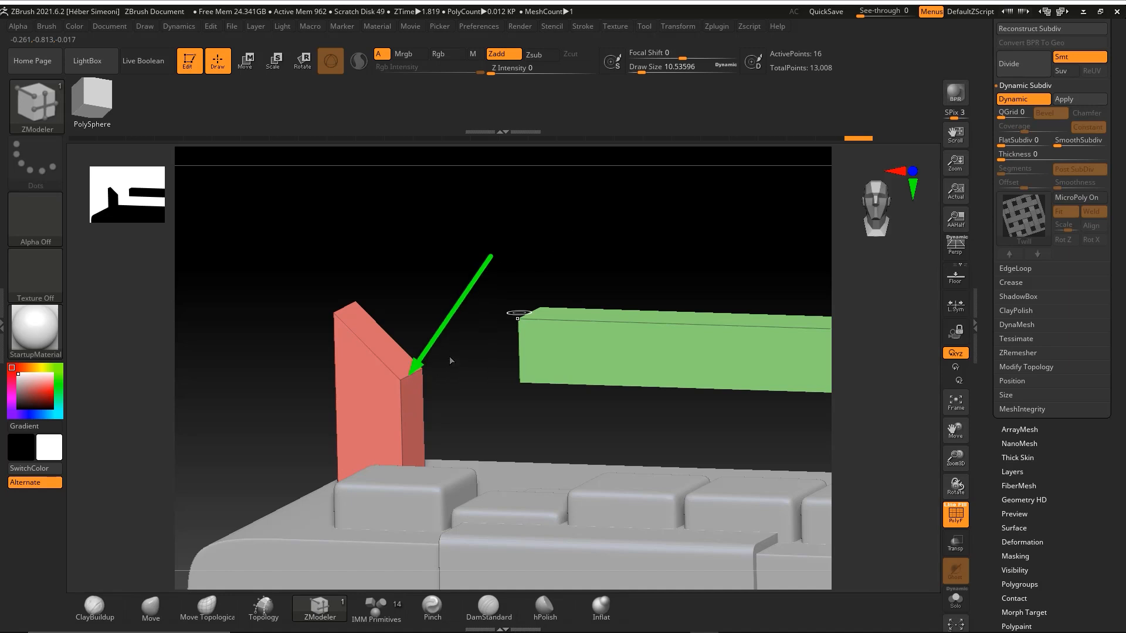
pyautogui.hotkey('ctrl', 'z')
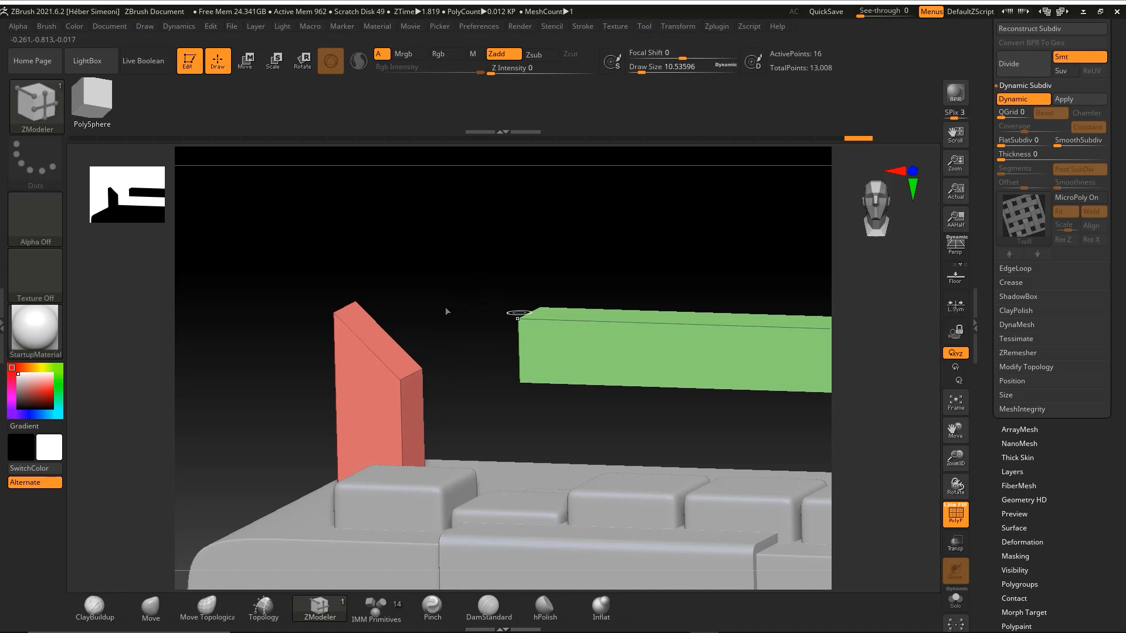
pyautogui.moveTo(464, 267); pyautogui.dragTo(422, 367)
pyautogui.moveTo(416, 275); pyautogui.dragTo(401, 383)
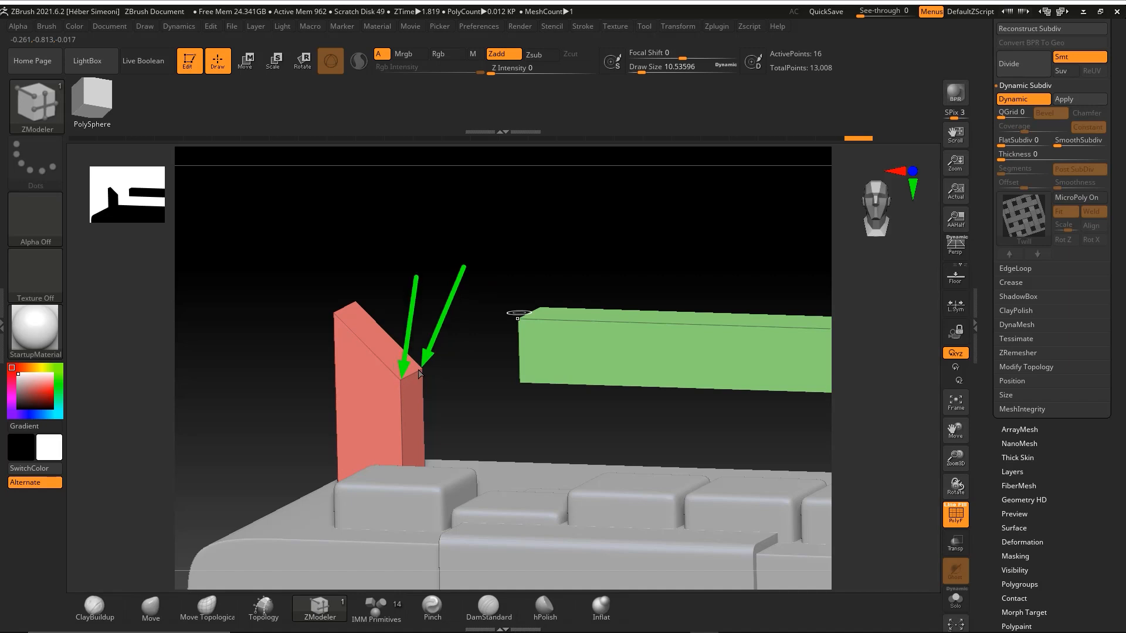
pyautogui.press('Escape')
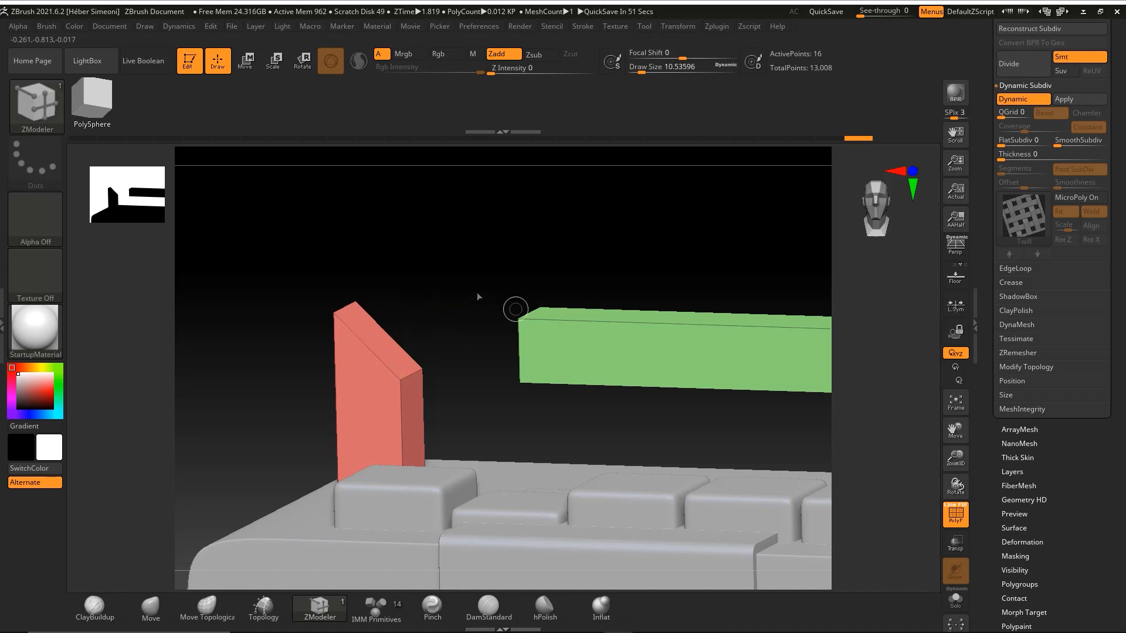
# Bridge the post's slanted top face to the facing end of the horizontal bar, using ZModeler's polygon Bridge with the Two Polys target
pyautogui.keyDown('shift'); pyautogui.moveTo(477, 301); pyautogui.dragTo(526, 287); pyautogui.keyUp('shift')
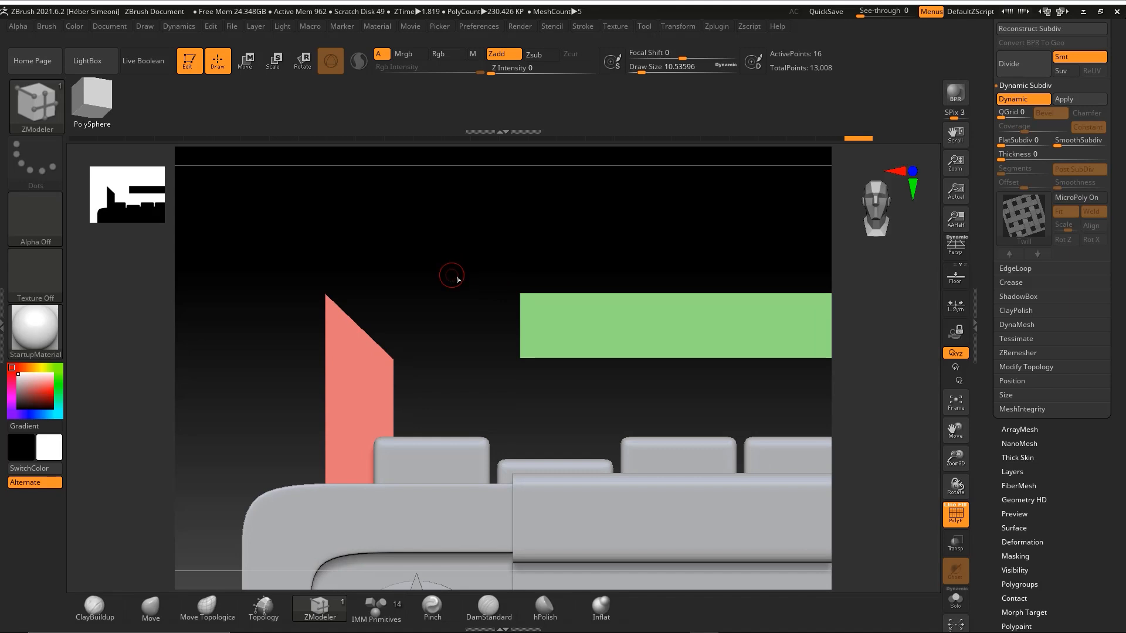
pyautogui.moveTo(452, 277); pyautogui.dragTo(422, 279)
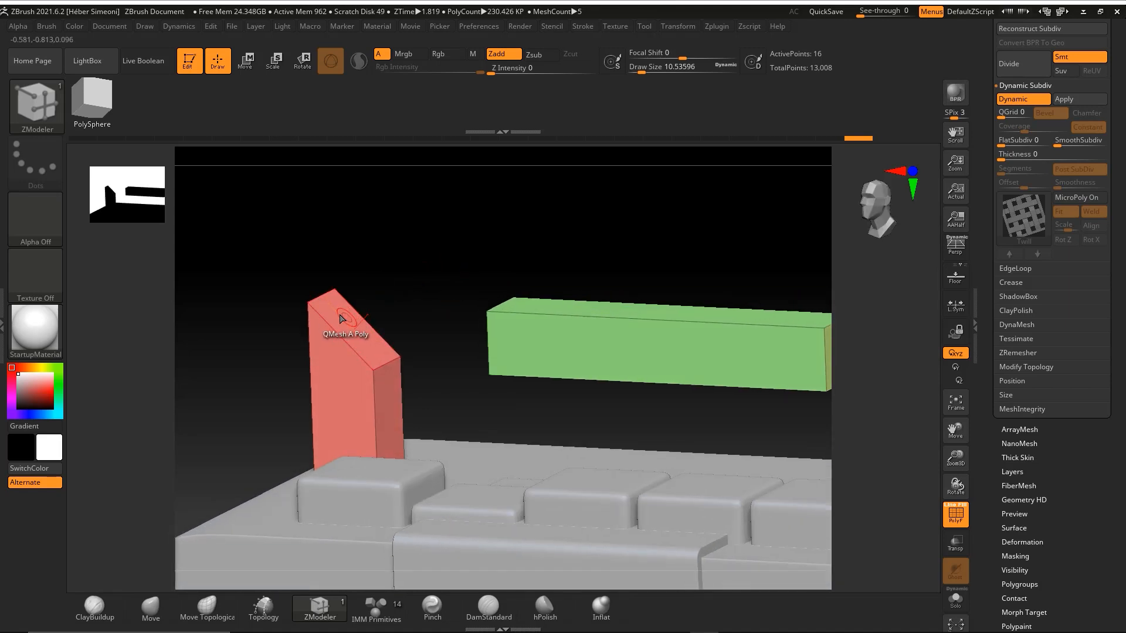
pyautogui.press('space')
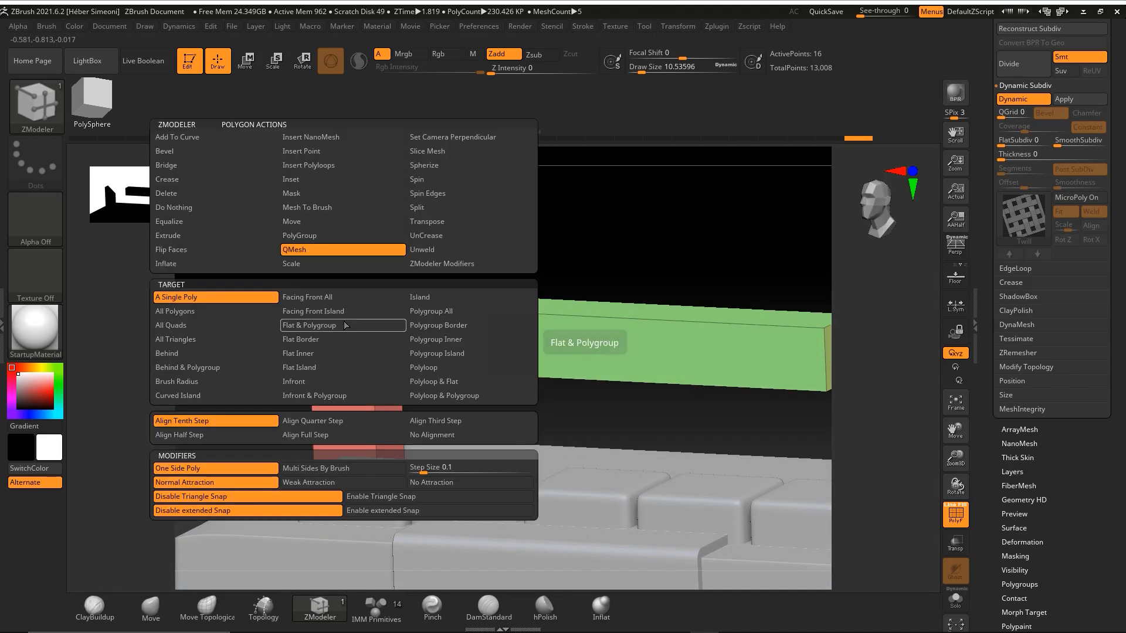
pyautogui.click(174, 166)
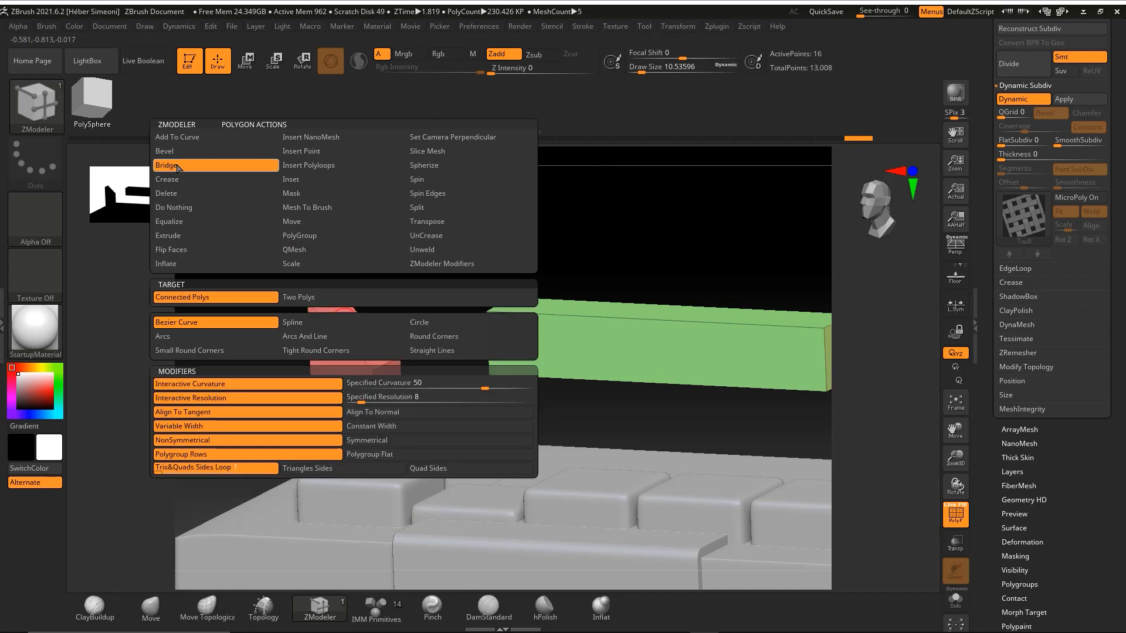
pyautogui.click(301, 300)
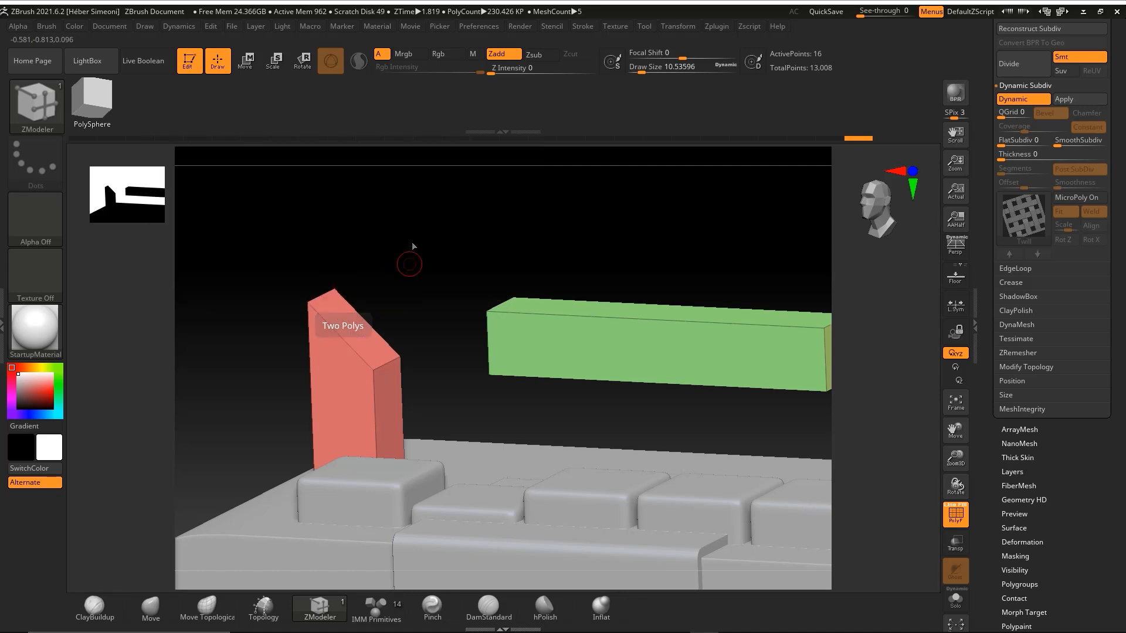
pyautogui.moveTo(410, 261); pyautogui.dragTo(417, 271)
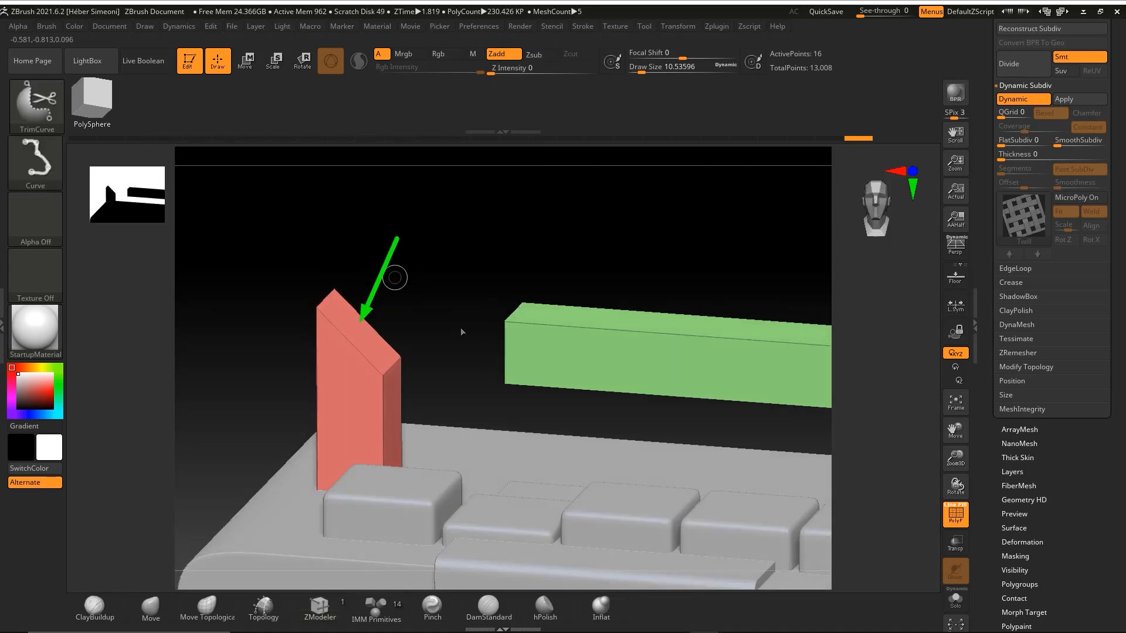
pyautogui.moveTo(463, 327)
pyautogui.mouseDown()
pyautogui.moveTo(465, 271)
pyautogui.moveTo(535, 332)
pyautogui.moveTo(445, 241)
pyautogui.moveTo(413, 229)
pyautogui.moveTo(473, 290)
pyautogui.mouseUp()
pyautogui.moveTo(409, 231); pyautogui.dragTo(402, 251)
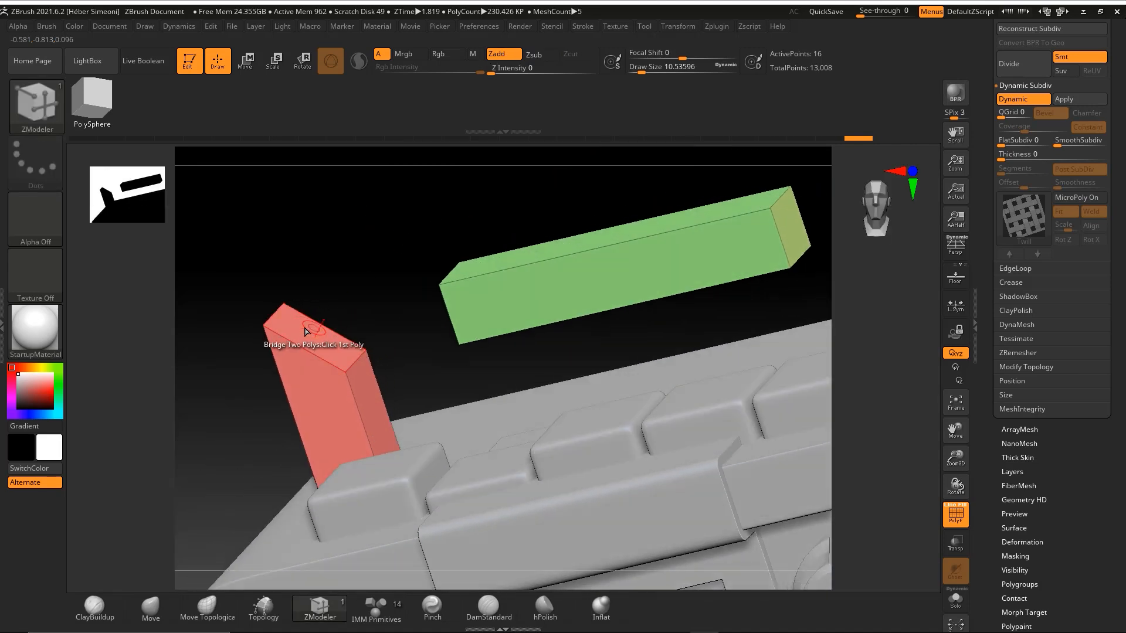
pyautogui.moveTo(339, 272); pyautogui.dragTo(450, 300)
pyautogui.click(472, 301)
pyautogui.keyDown('shift'); pyautogui.moveTo(475, 252); pyautogui.dragTo(465, 226); pyautogui.keyUp('shift')
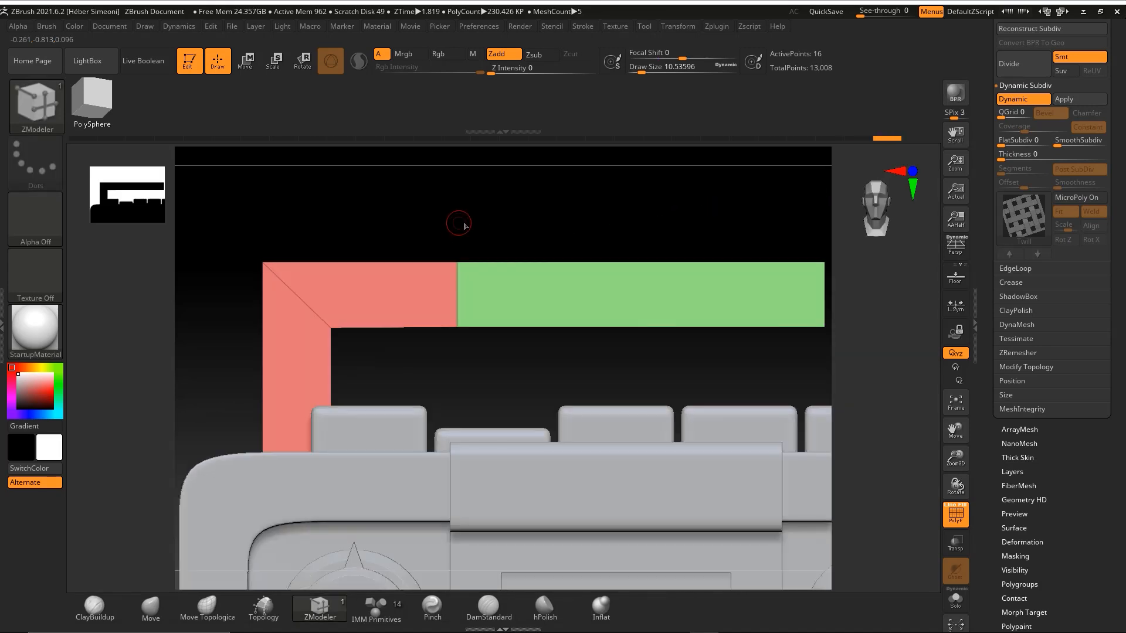
pyautogui.moveTo(465, 227)
pyautogui.keyDown('ctrl'); pyautogui.mouseDown(button='right')
pyautogui.moveTo(438, 217)
pyautogui.moveTo(527, 211)
pyautogui.mouseUp(button='right'); pyautogui.keyUp('ctrl')
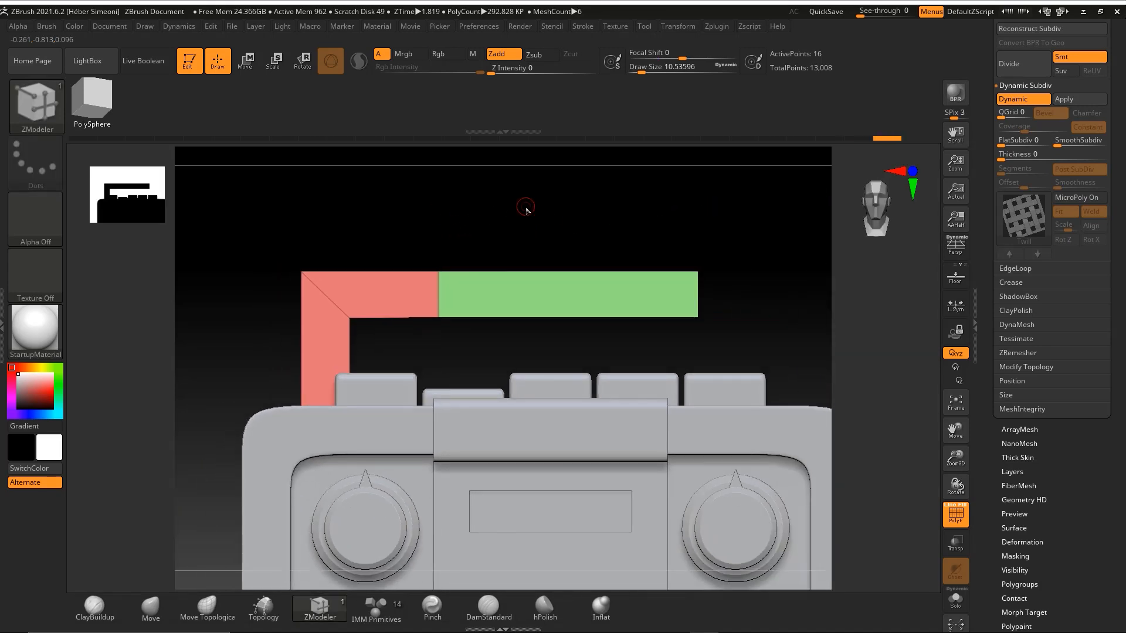
pyautogui.hotkey('ctrl', 'shift')
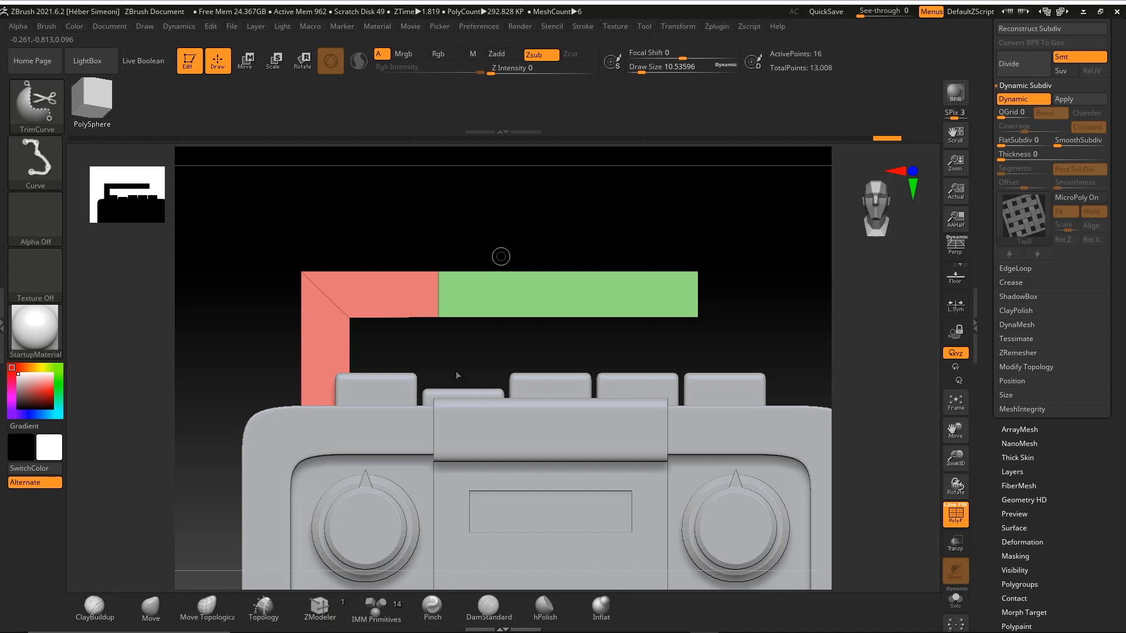
pyautogui.moveTo(447, 376)
pyautogui.mouseDown()
pyautogui.moveTo(342, 322)
pyautogui.moveTo(372, 337)
pyautogui.mouseUp()
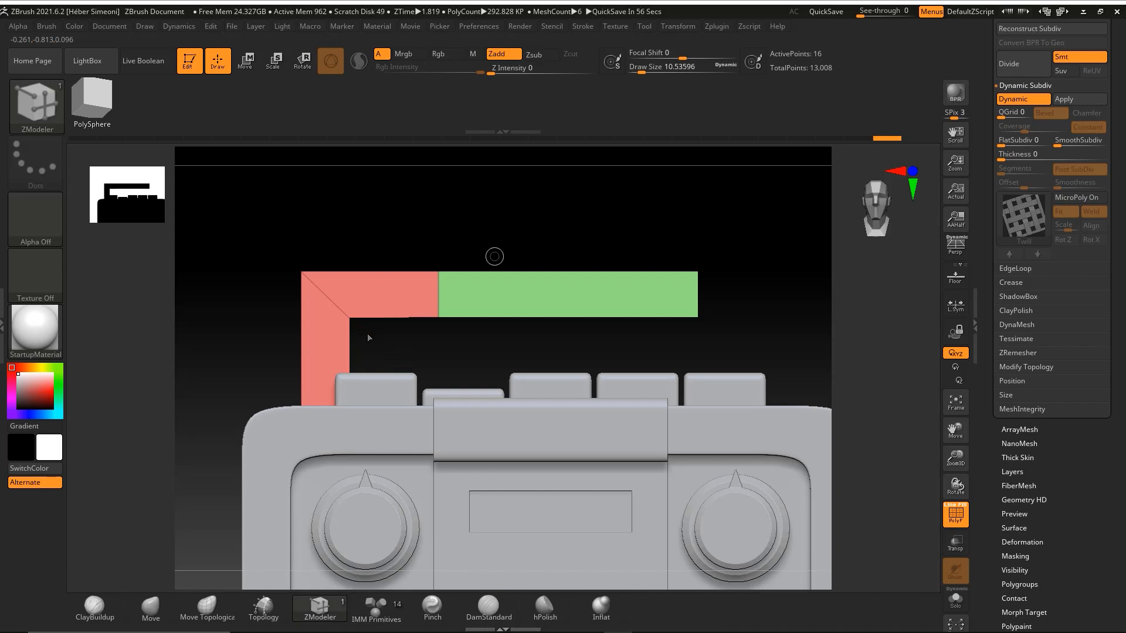
pyautogui.moveTo(367, 336)
pyautogui.mouseDown()
pyautogui.moveTo(346, 321)
pyautogui.moveTo(402, 344)
pyautogui.moveTo(374, 377)
pyautogui.mouseUp()
pyautogui.press('ctrl')
pyautogui.press('w')
pyautogui.hotkey('ctrl', 'z')
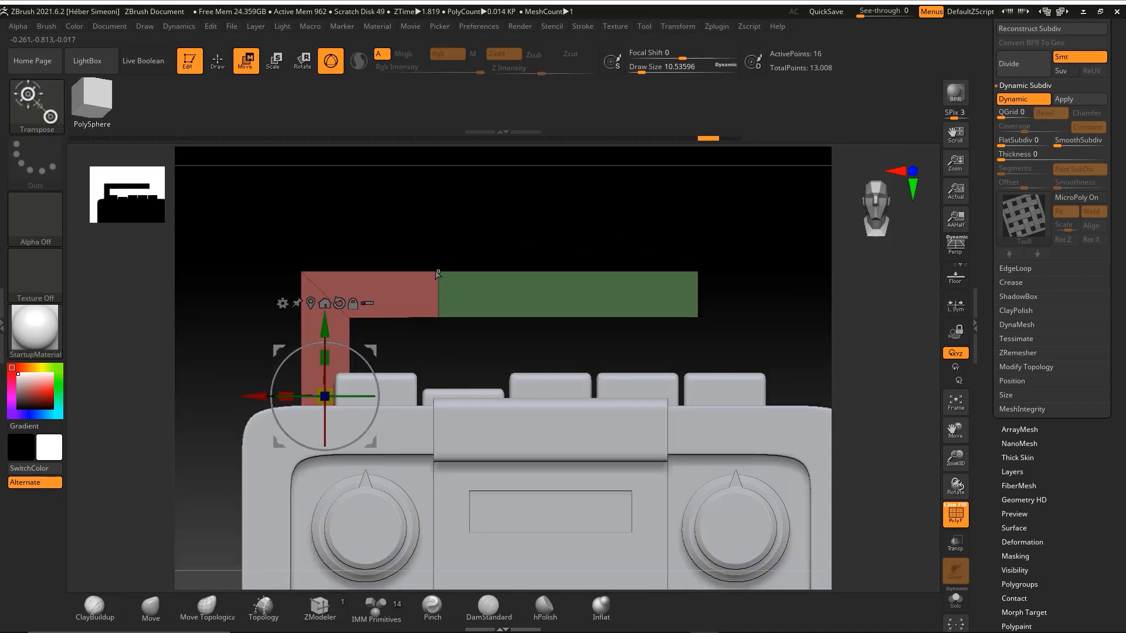
pyautogui.hotkey('ctrl', 'shift', 'z')
pyautogui.hotkey('ctrl', 'z')
pyautogui.press('q')
pyautogui.keyDown('ctrl'); pyautogui.moveTo(413, 214); pyautogui.dragTo(437, 246); pyautogui.keyUp('ctrl')
# Isolate the inner corner of the handle's bend with a mask, nudge it slightly sideways with Move, and clear the mask
pyautogui.moveTo(389, 351)
pyautogui.keyDown('ctrl'); pyautogui.mouseDown()
pyautogui.moveTo(336, 302)
pyautogui.moveTo(328, 351)
pyautogui.moveTo(327, 332)
pyautogui.mouseUp(); pyautogui.keyUp('ctrl')
pyautogui.press('w')
pyautogui.moveTo(259, 398)
pyautogui.mouseDown()
pyautogui.moveTo(237, 399)
pyautogui.moveTo(273, 400)
pyautogui.moveTo(258, 401)
pyautogui.mouseUp()
pyautogui.press('q')
pyautogui.keyDown('ctrl'); pyautogui.moveTo(413, 211); pyautogui.dragTo(431, 237); pyautogui.keyUp('ctrl')
pyautogui.moveTo(454, 228)
pyautogui.mouseDown()
pyautogui.moveTo(495, 236)
pyautogui.moveTo(502, 191)
pyautogui.mouseUp()
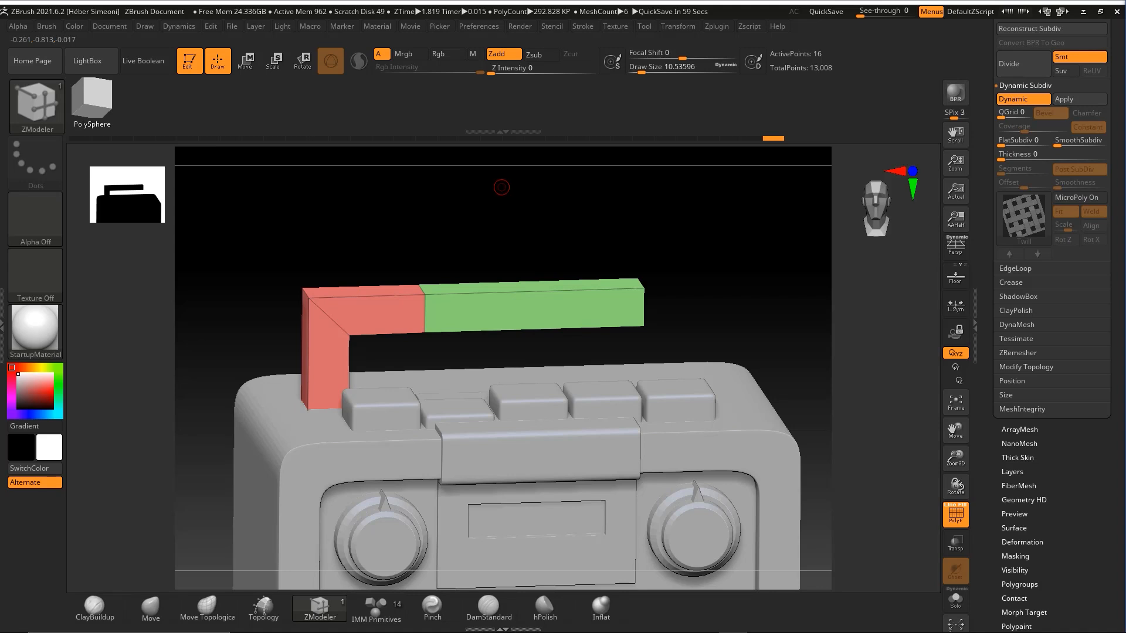
# Mirror and weld the half handle across the radio's centre using the Modify Topology options
pyautogui.moveTo(731, 303)
pyautogui.keyDown('shift'); pyautogui.mouseDown()
pyautogui.moveTo(727, 283)
pyautogui.moveTo(666, 296)
pyautogui.moveTo(649, 287)
pyautogui.mouseUp(); pyautogui.keyUp('shift')
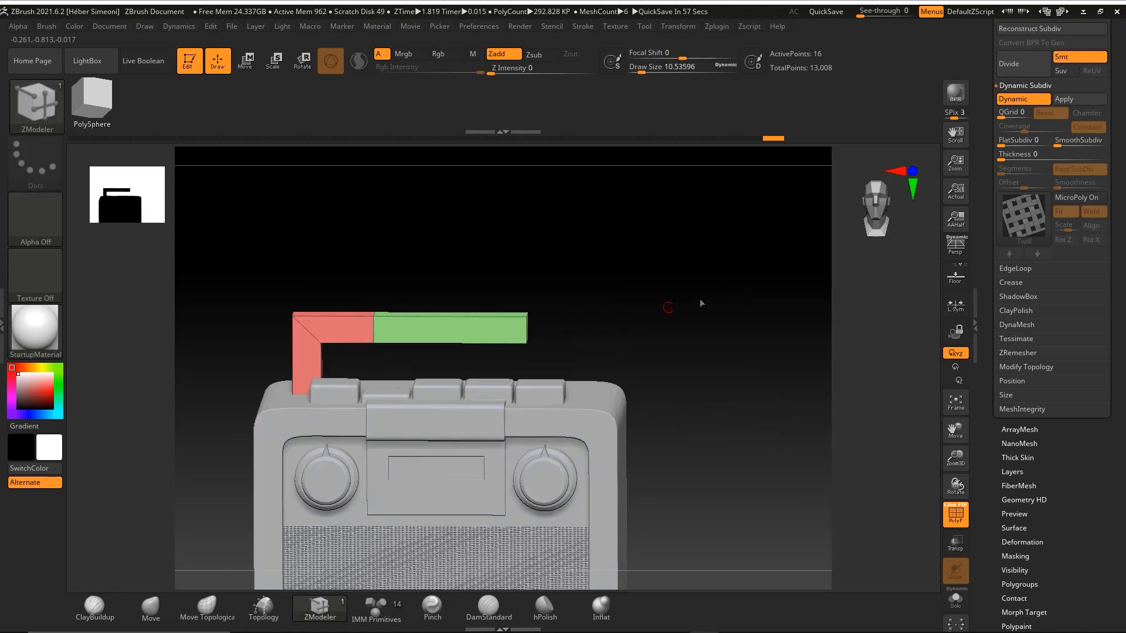
pyautogui.hotkey('ctrl', 'shift')
pyautogui.scroll(5, 1059, 446)
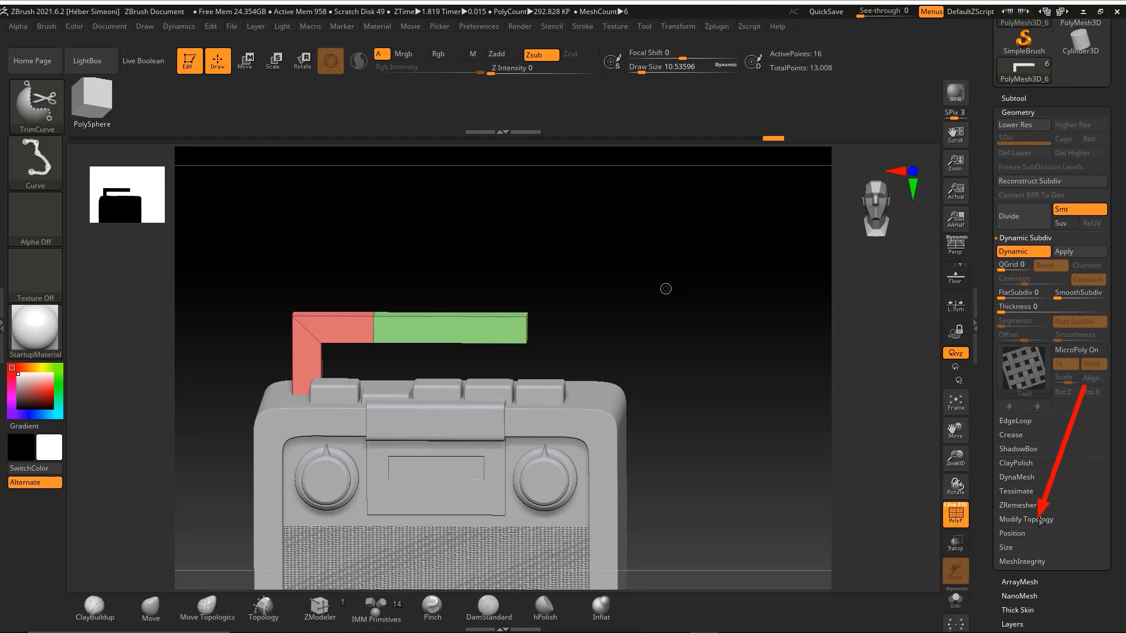
pyautogui.press('b')
pyautogui.press('z')
pyautogui.press('m')
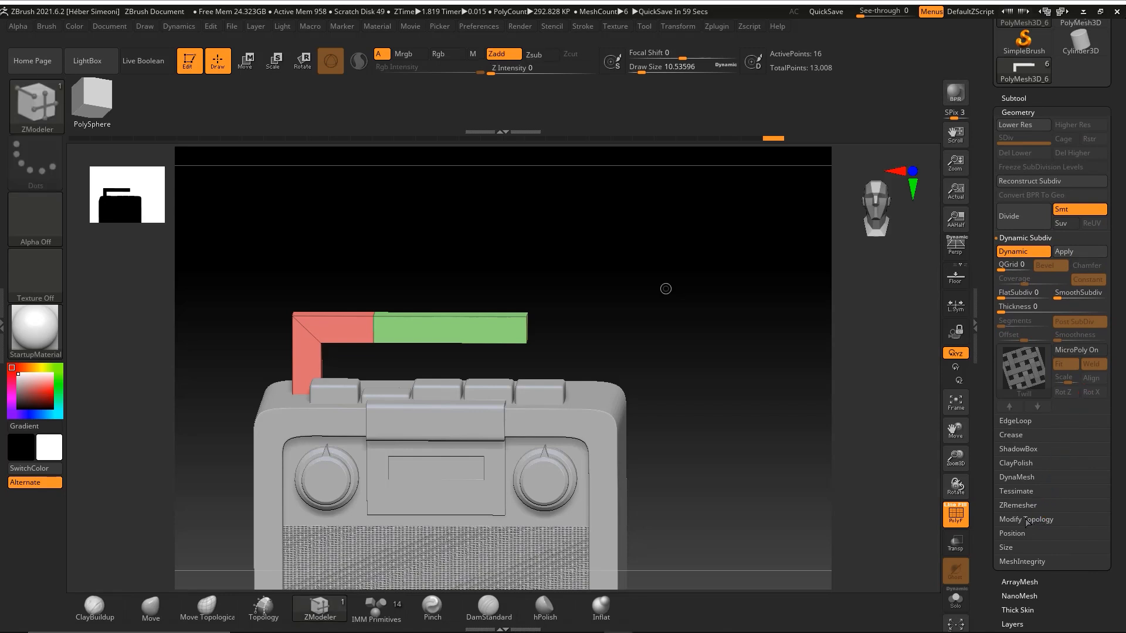
pyautogui.click(1038, 520)
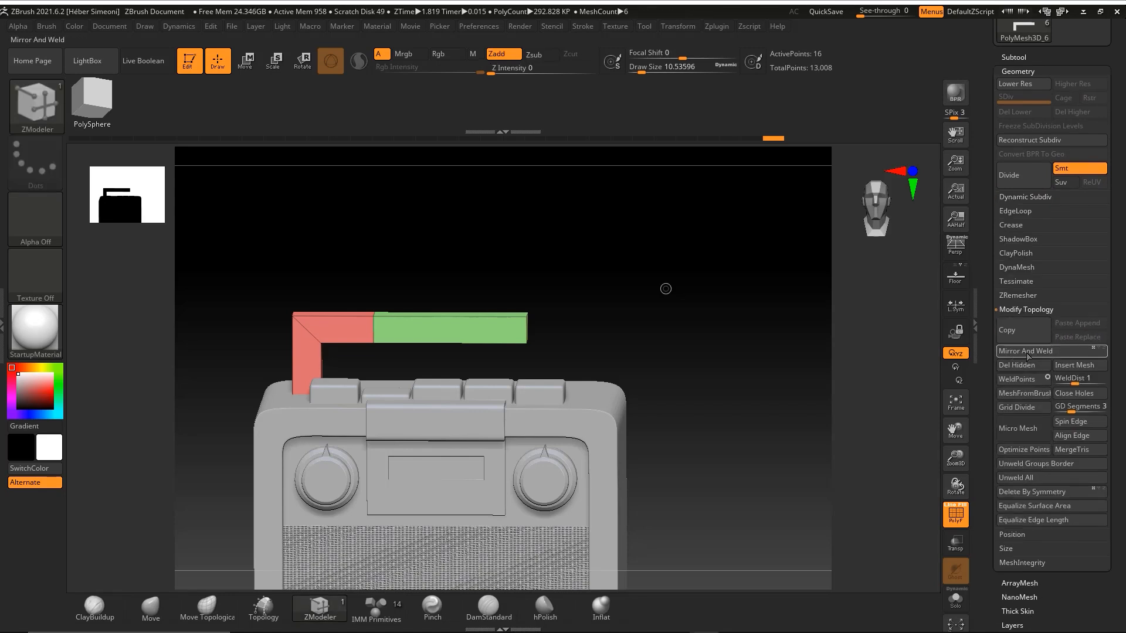
pyautogui.click(1027, 351)
pyautogui.moveTo(821, 339); pyautogui.dragTo(650, 299)
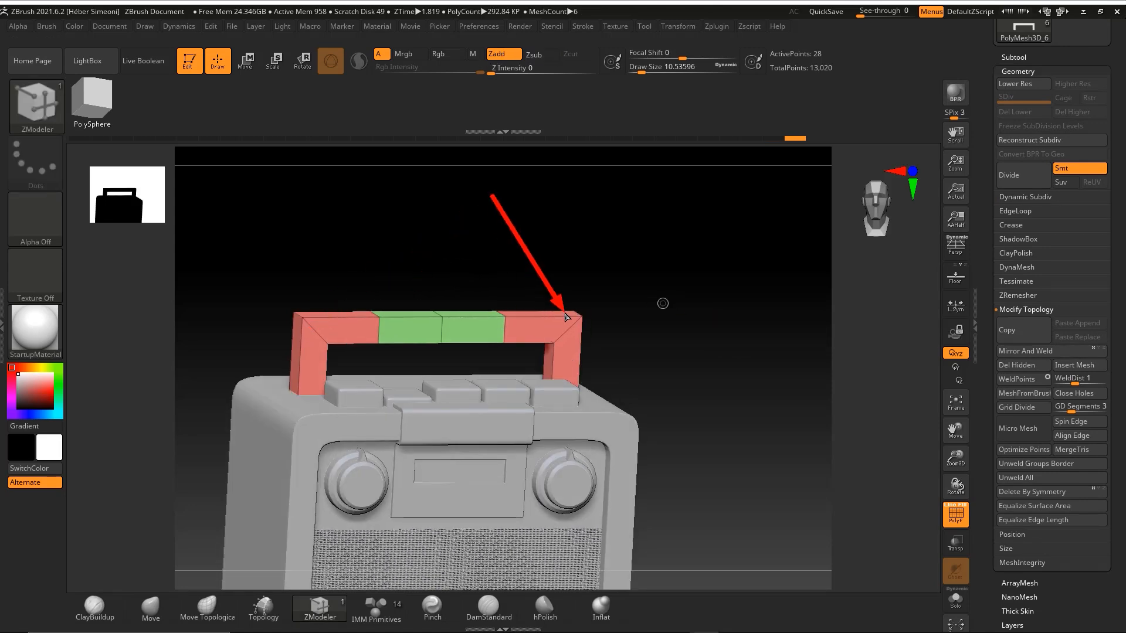
# Thicken the green central grip outward on all sides with ZModeler's polygon QMesh set to Polygroup Island
pyautogui.moveTo(653, 301)
pyautogui.mouseDown()
pyautogui.moveTo(512, 269)
pyautogui.moveTo(502, 233)
pyautogui.moveTo(452, 259)
pyautogui.mouseUp()
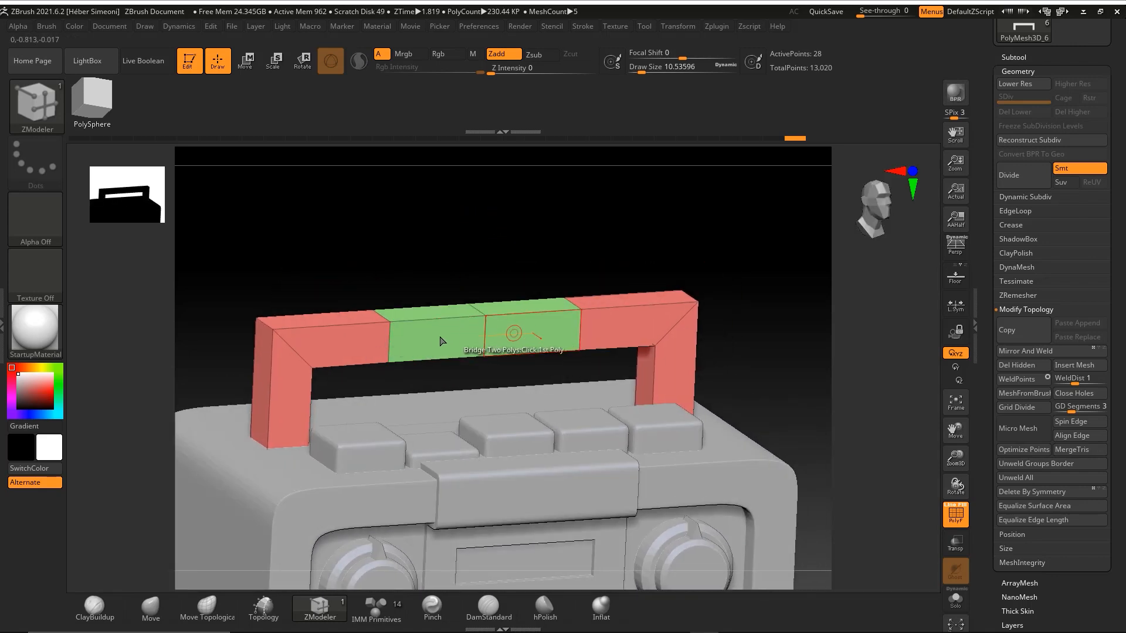
pyautogui.press('space')
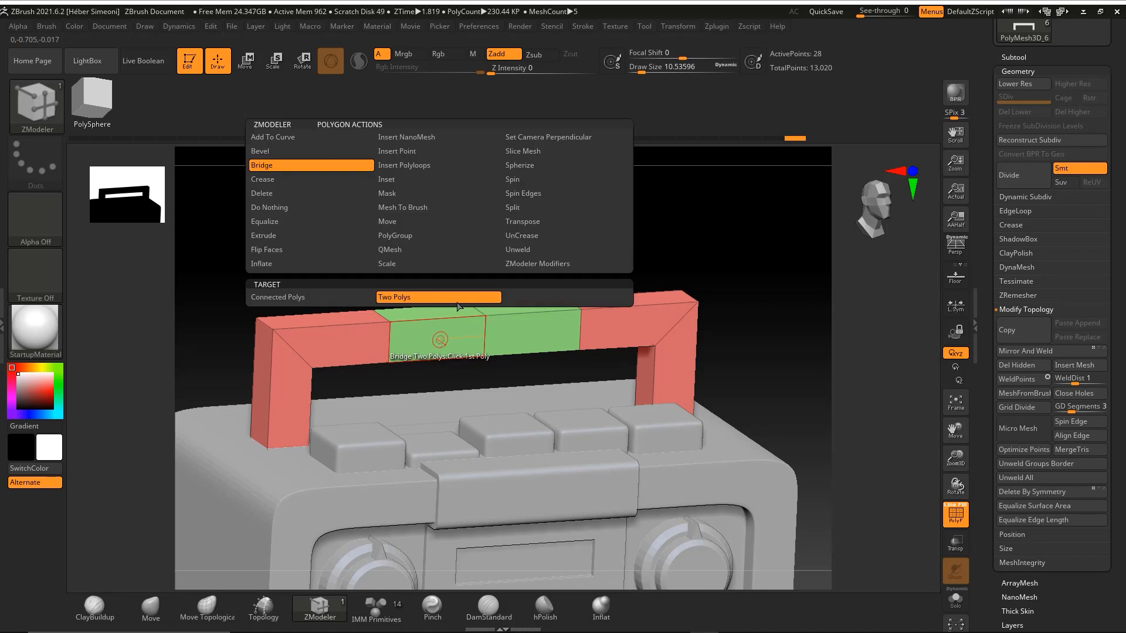
pyautogui.click(396, 252)
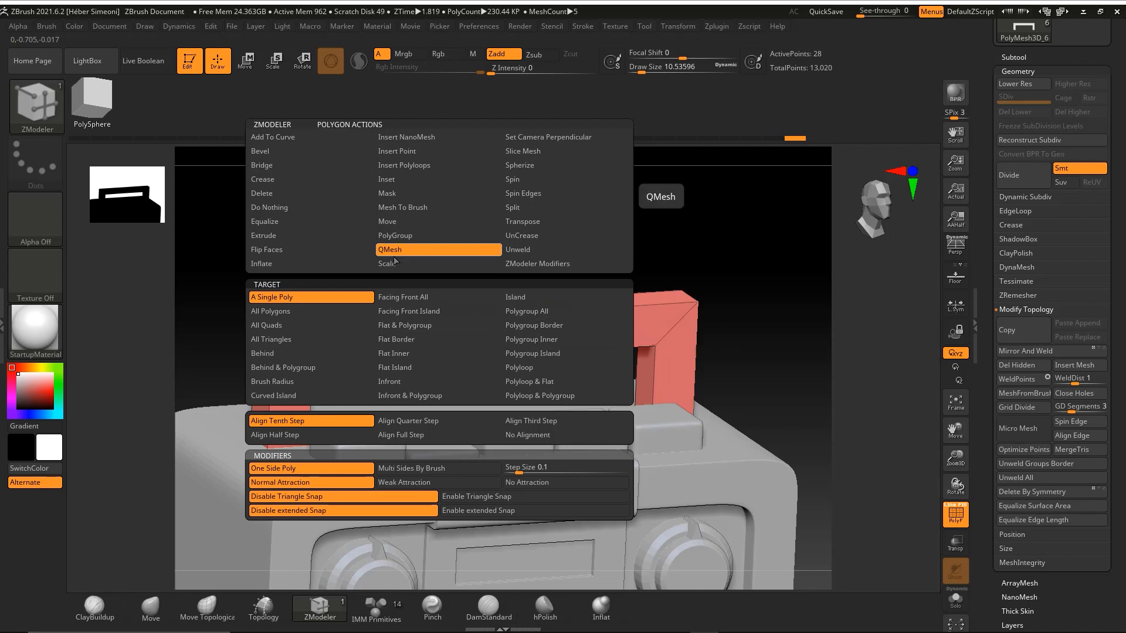
pyautogui.click(543, 353)
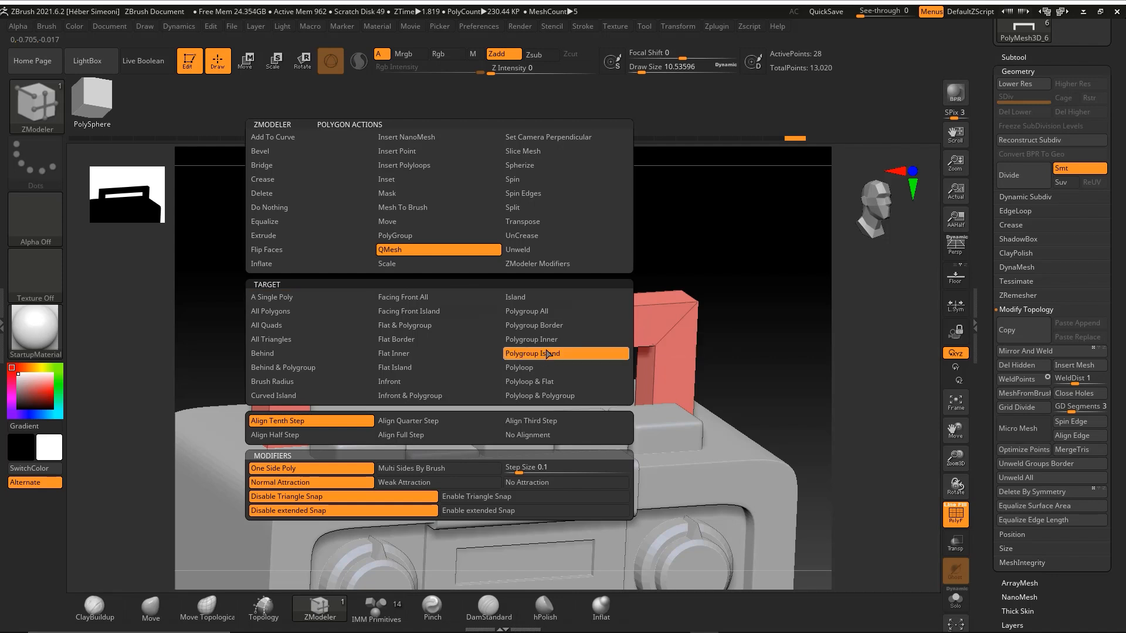
pyautogui.hotkey('ctrl', 'shift')
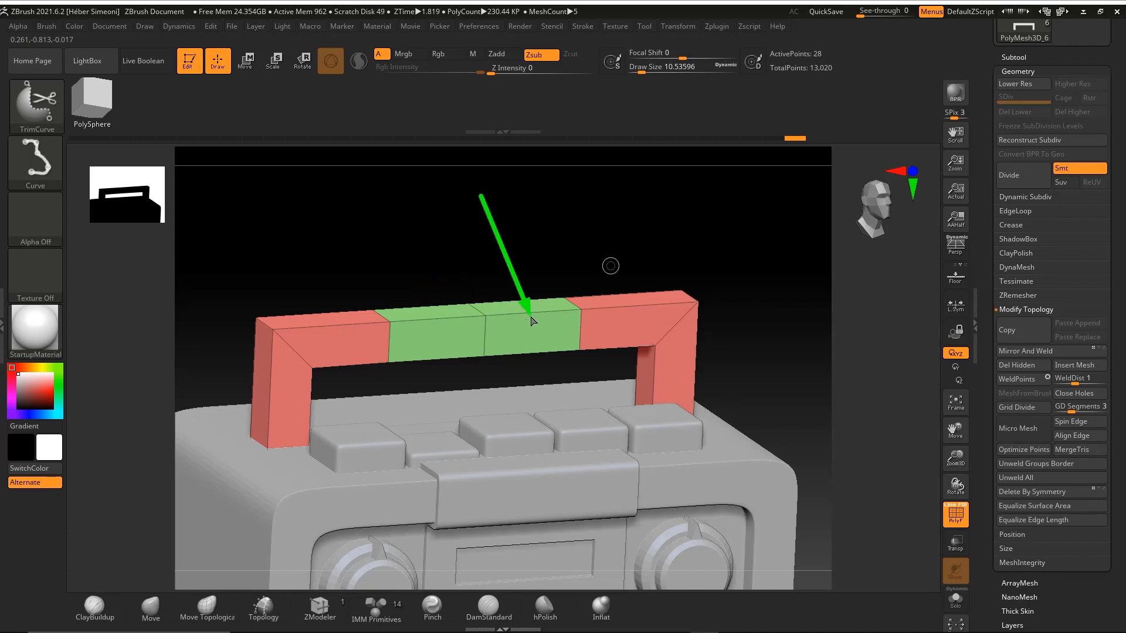
pyautogui.press('b')
pyautogui.press('z')
pyautogui.press('m')
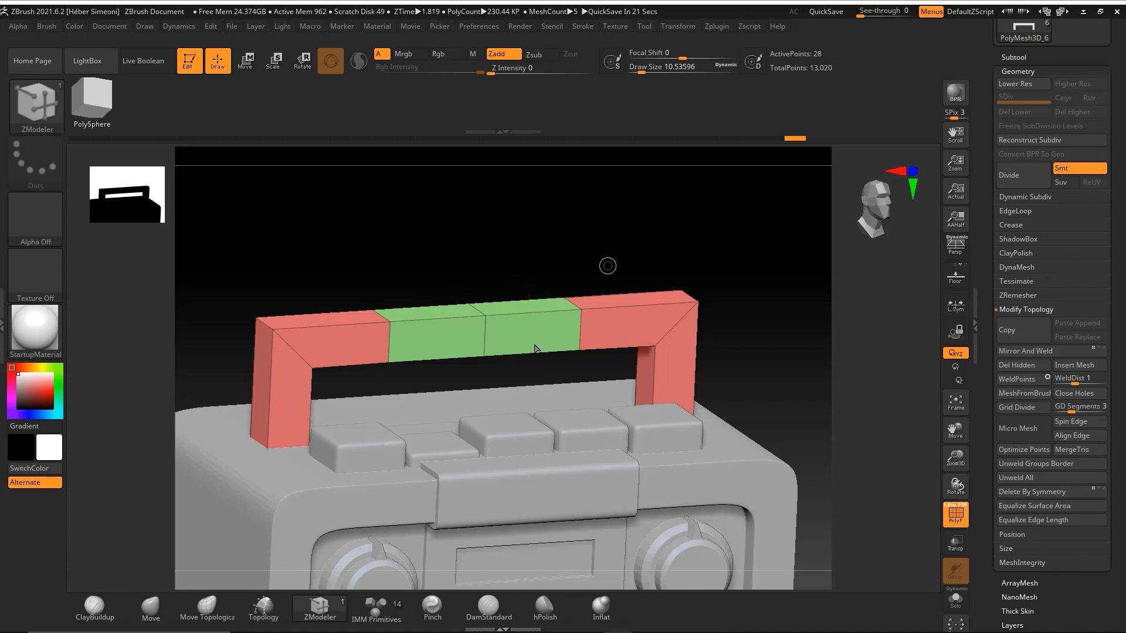
pyautogui.moveTo(529, 346); pyautogui.dragTo(557, 353)
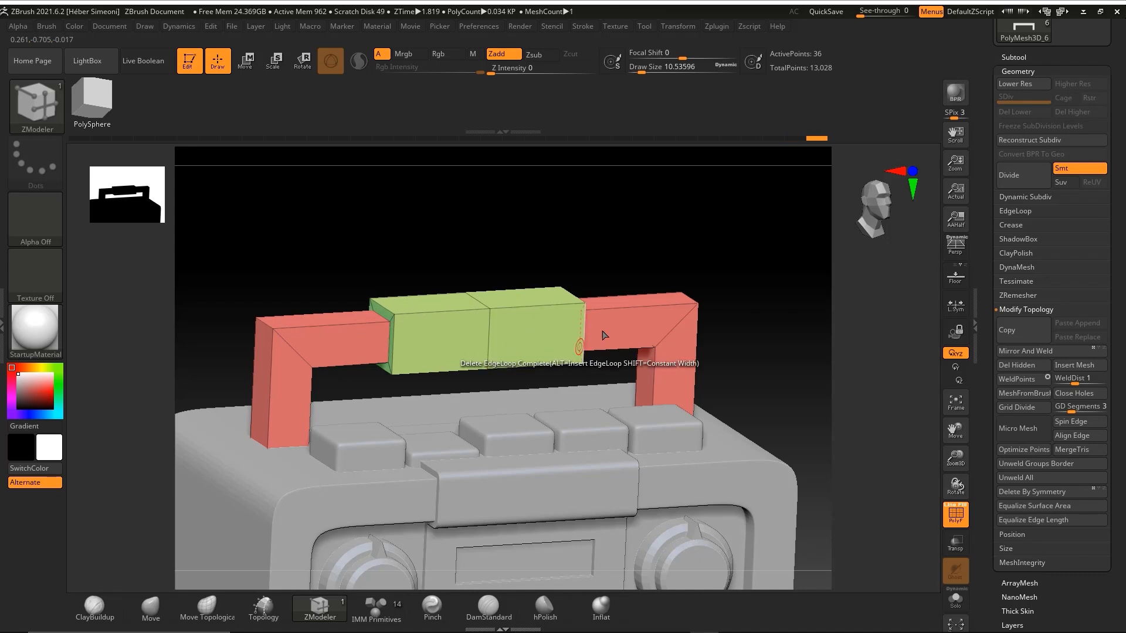
# Bevel the diagonal edge loops at both upper corners of the handle, using ZModeler's edge Bevel with the EdgeLoop Complete target
pyautogui.moveTo(516, 227)
pyautogui.keyDown('alt'); pyautogui.mouseDown()
pyautogui.moveTo(594, 216)
pyautogui.moveTo(427, 239)
pyautogui.moveTo(371, 269)
pyautogui.mouseUp(); pyautogui.keyUp('alt')
pyautogui.moveTo(382, 212)
pyautogui.keyDown('ctrl'); pyautogui.mouseDown()
pyautogui.moveTo(323, 351)
pyautogui.moveTo(335, 352)
pyautogui.mouseUp(); pyautogui.keyUp('ctrl')
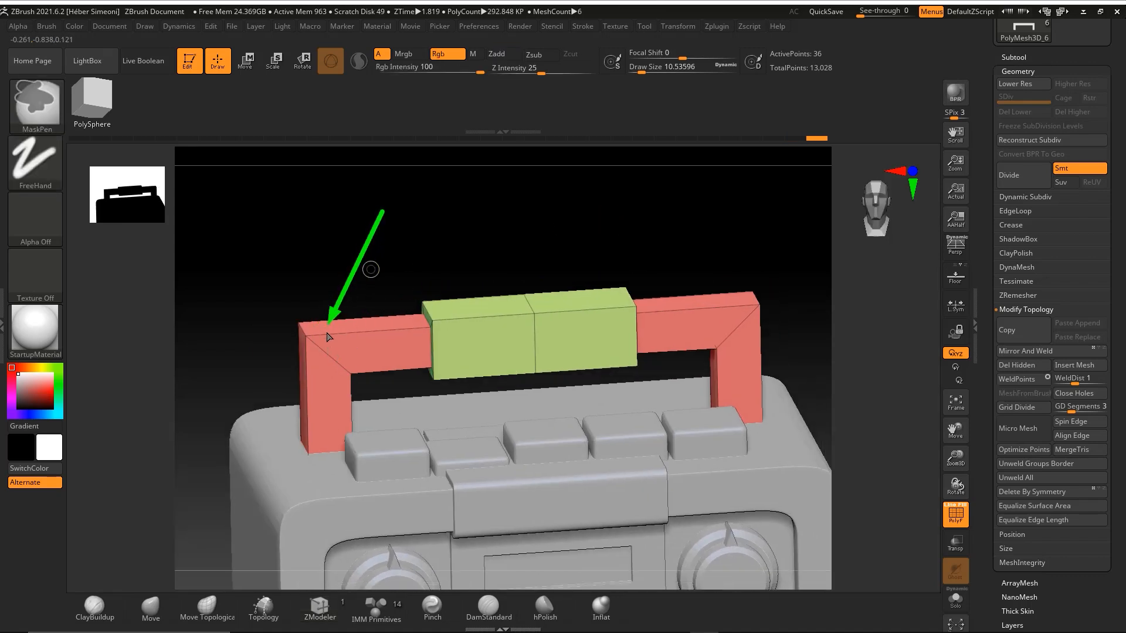
pyautogui.press('Escape')
pyautogui.moveTo(344, 317); pyautogui.dragTo(357, 308)
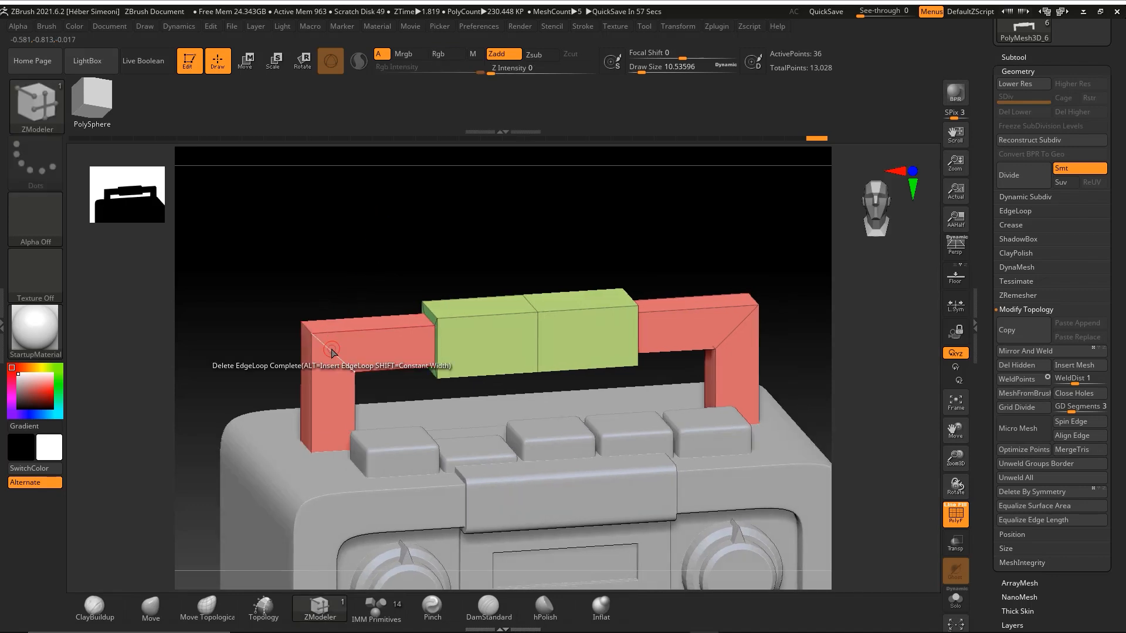
pyautogui.press('space')
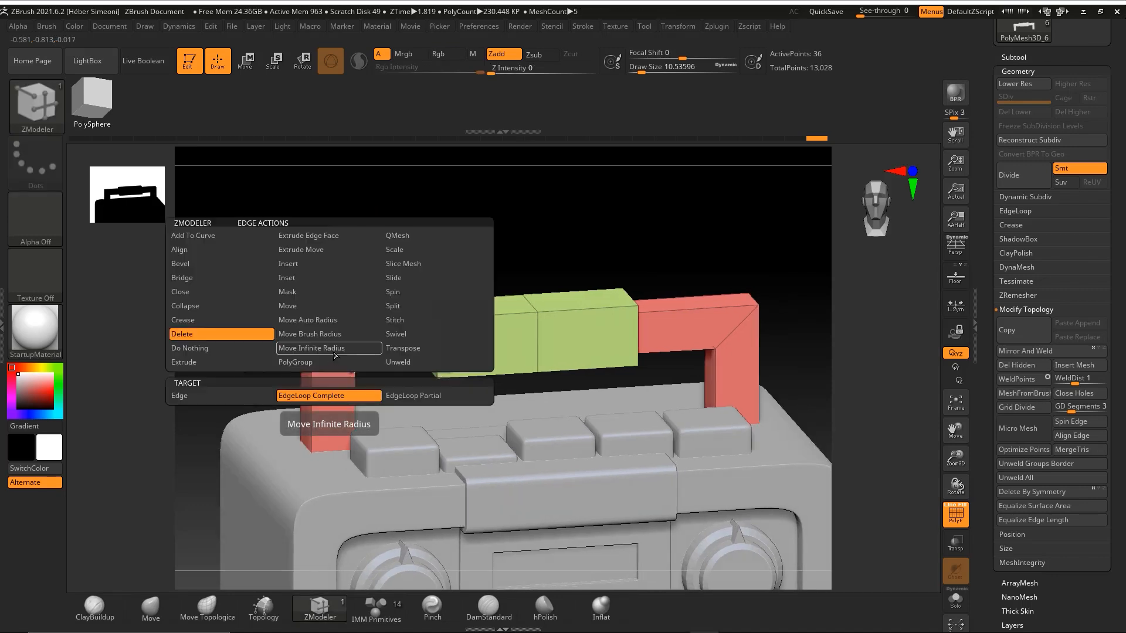
pyautogui.click(187, 270)
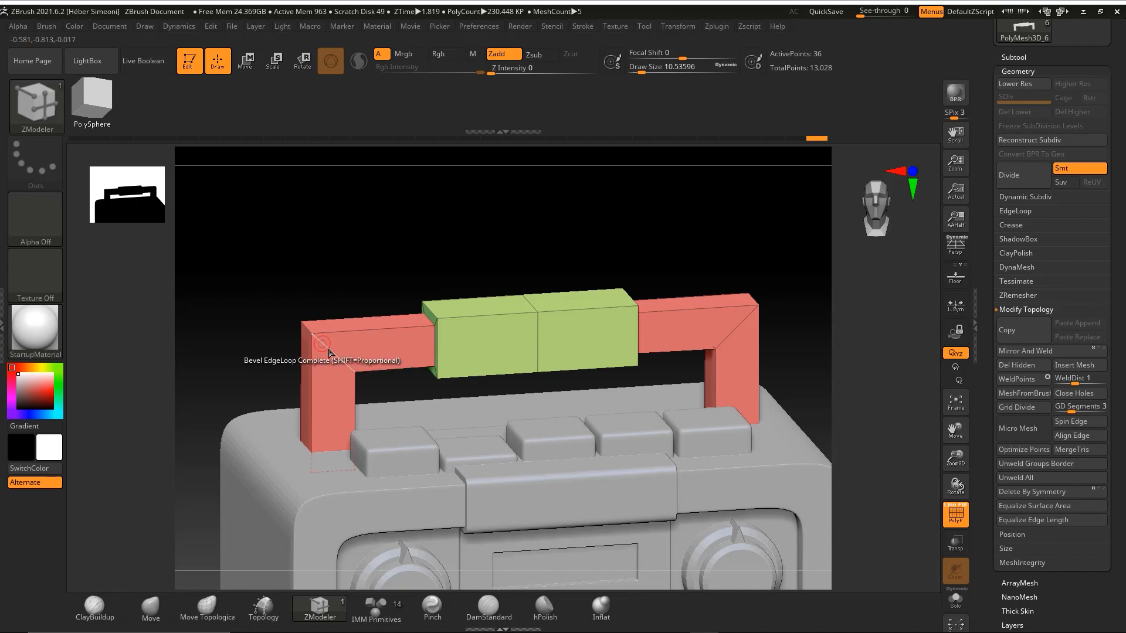
pyautogui.moveTo(332, 356); pyautogui.dragTo(352, 344)
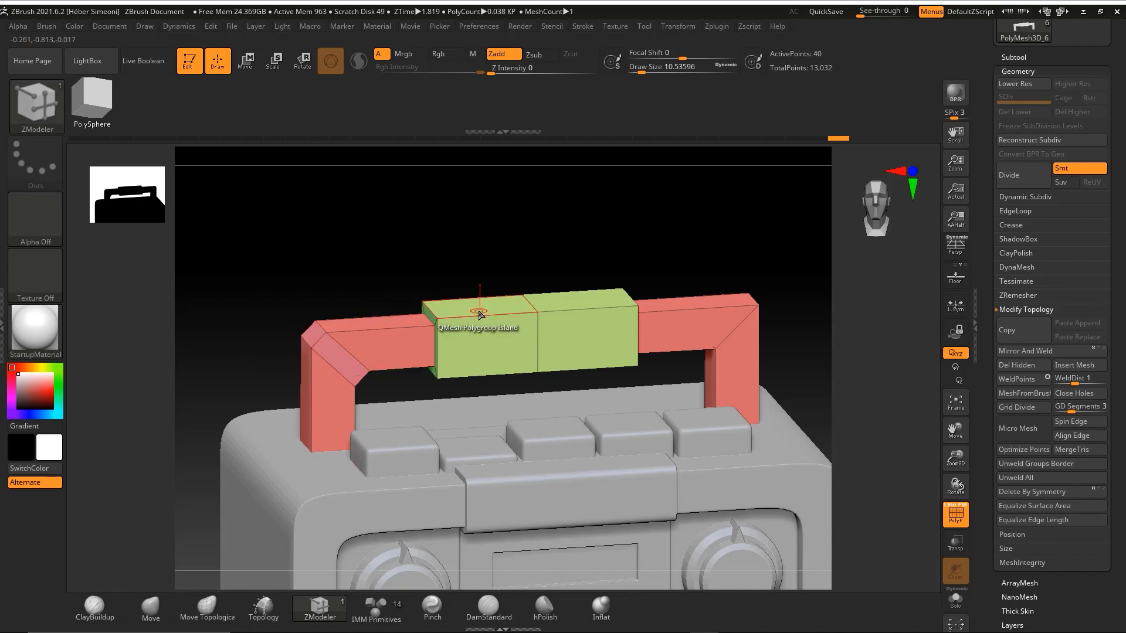
pyautogui.hotkey('ctrl', 'z')
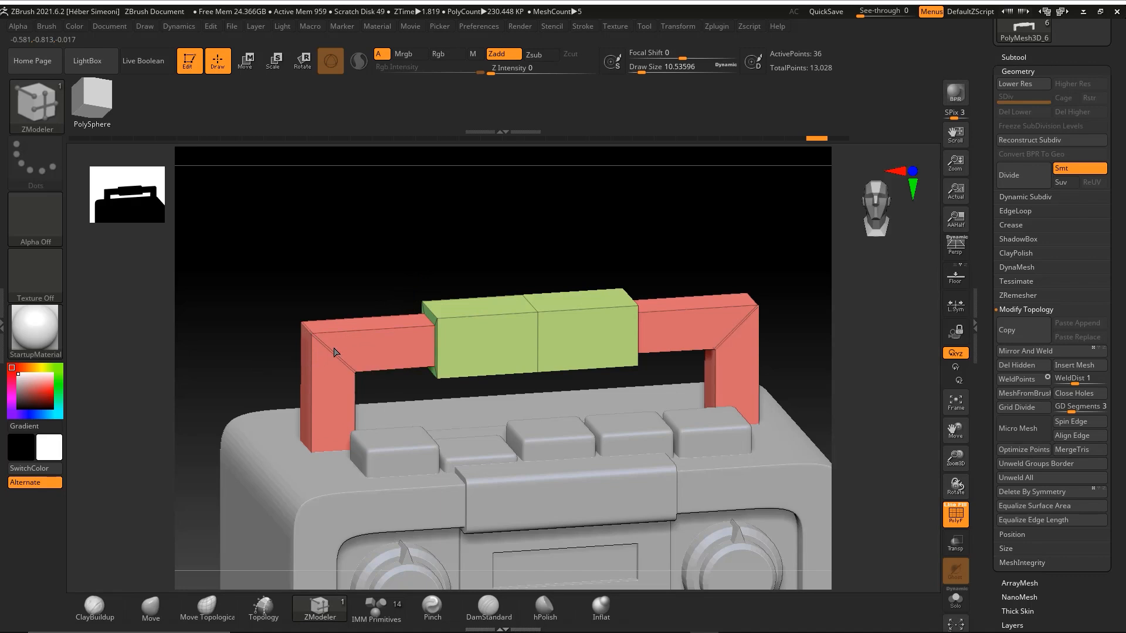
pyautogui.moveTo(334, 352); pyautogui.dragTo(359, 329)
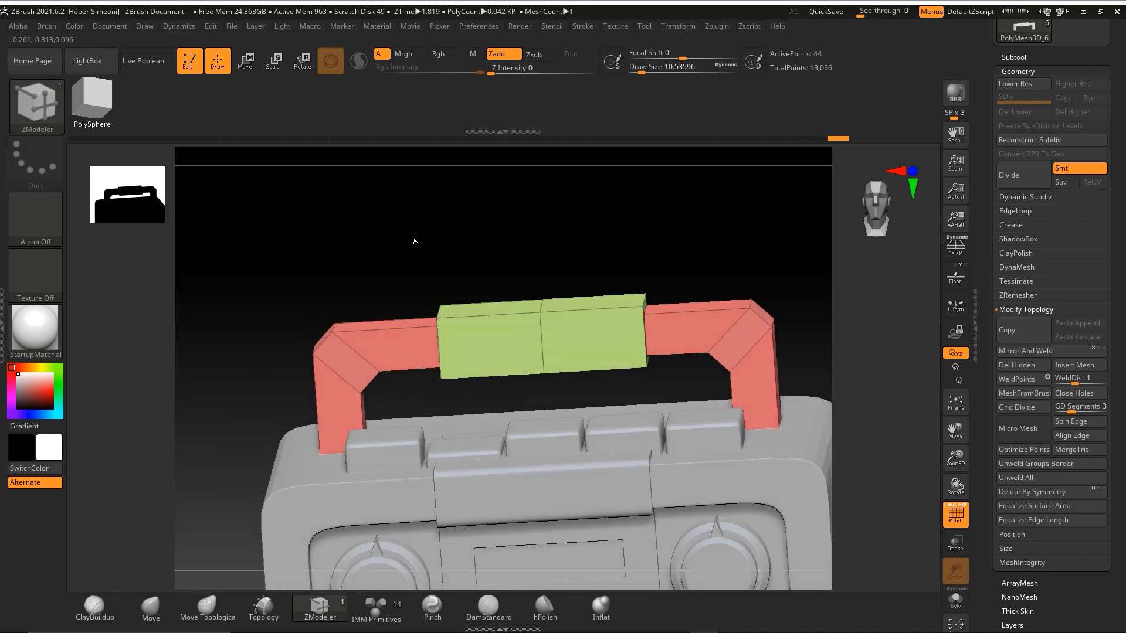
# Turn off the PolyFrame display and activate Dynamic Subdiv on the handle
pyautogui.moveTo(414, 241)
pyautogui.mouseDown()
pyautogui.moveTo(477, 251)
pyautogui.moveTo(442, 223)
pyautogui.moveTo(583, 239)
pyautogui.moveTo(564, 270)
pyautogui.moveTo(638, 292)
pyautogui.moveTo(666, 285)
pyautogui.moveTo(647, 300)
pyautogui.mouseUp()
pyautogui.hotkey('shift', 'f')
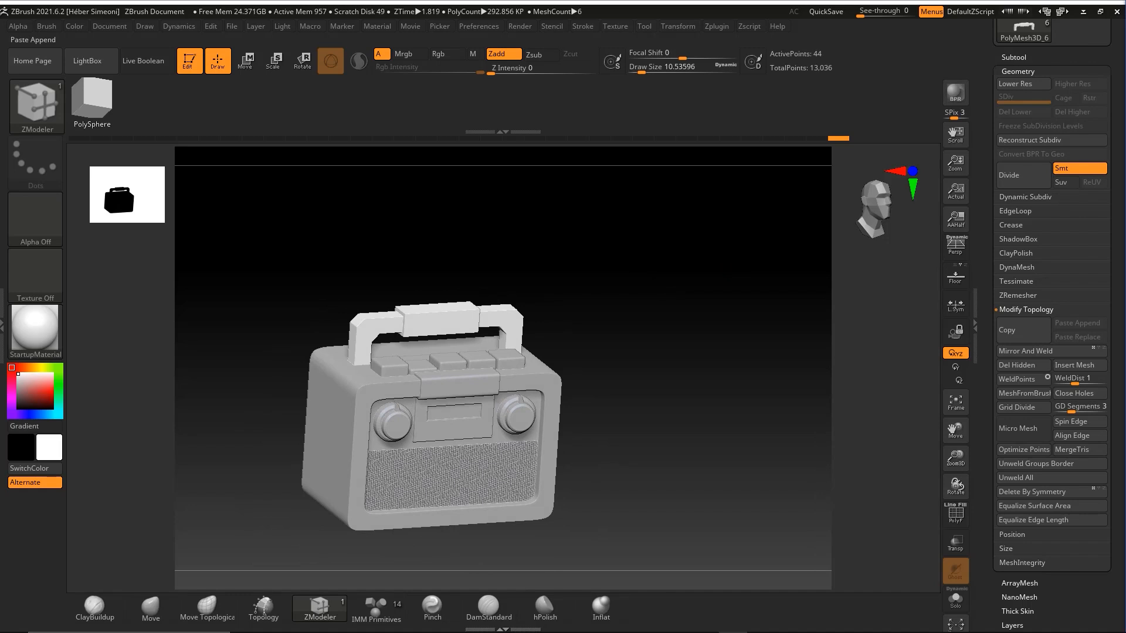
pyautogui.scroll(-1, 1117, 328)
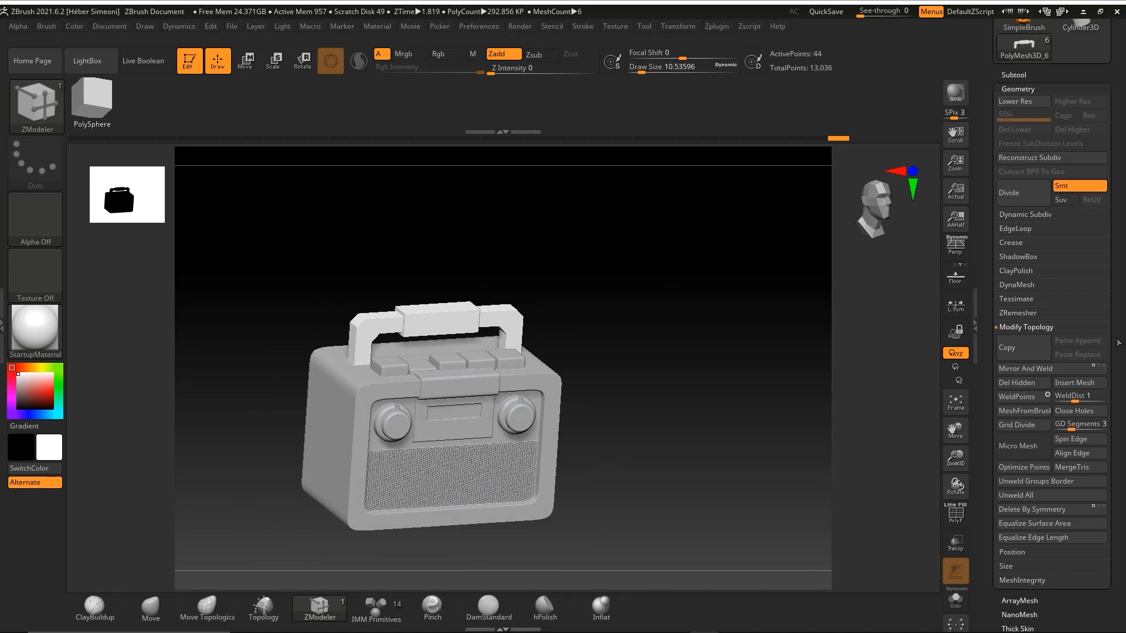
pyautogui.hotkey('ctrl', 'shift')
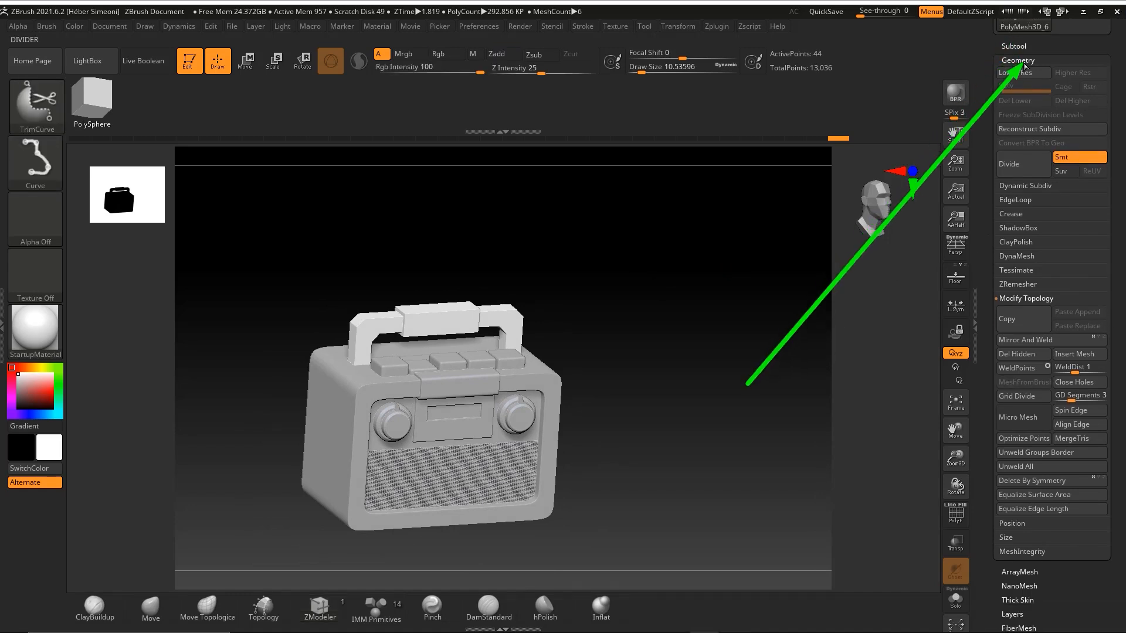
pyautogui.click(1020, 186)
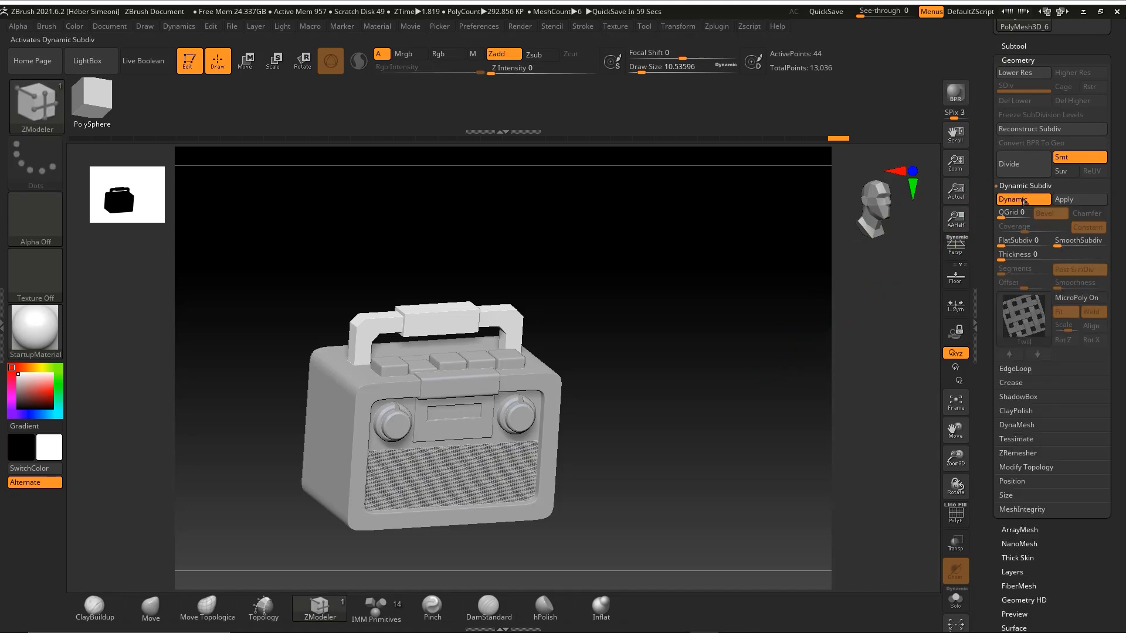
pyautogui.click(1023, 202)
pyautogui.click(1021, 201)
pyautogui.moveTo(613, 297); pyautogui.dragTo(619, 290)
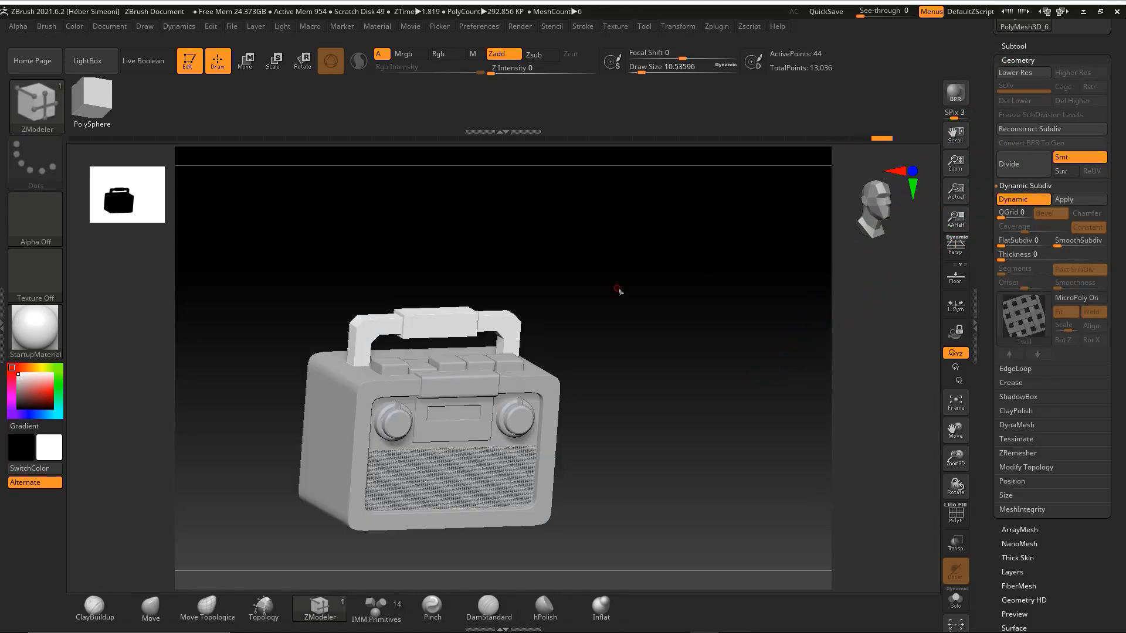
pyautogui.keyDown('ctrl'); pyautogui.moveTo(617, 288); pyautogui.dragTo(644, 322, button='right'); pyautogui.keyUp('ctrl')
# Set the handle's Dynamic Subdiv levels to FlatSubdiv 2 and SmoothSubdiv 2
pyautogui.click(1013, 246)
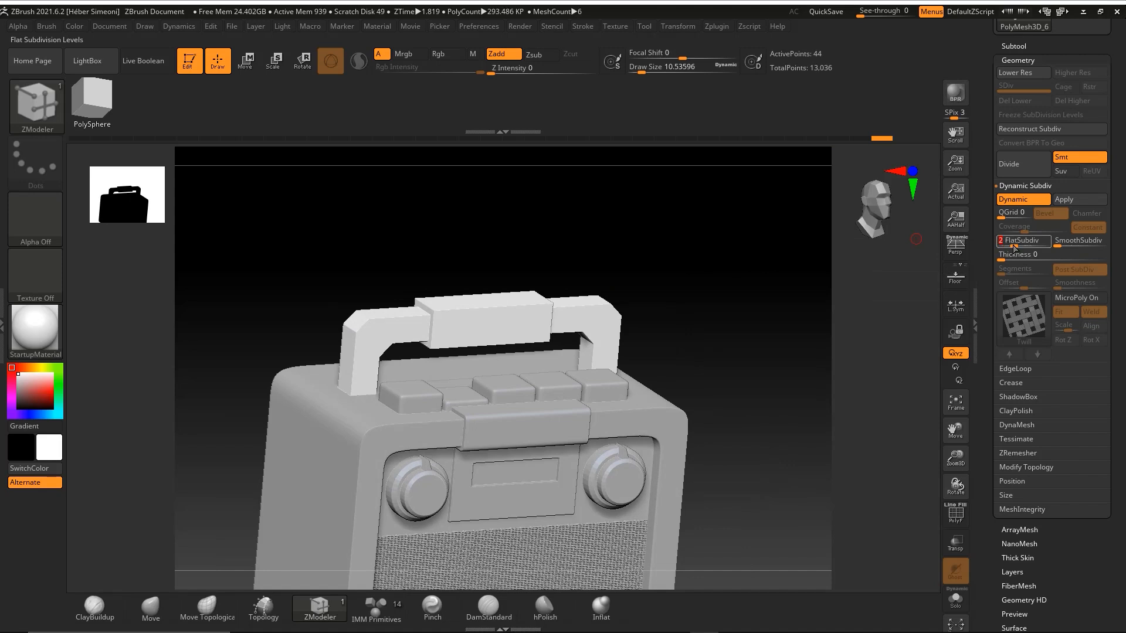
pyautogui.click(1012, 247)
pyautogui.click(1016, 249)
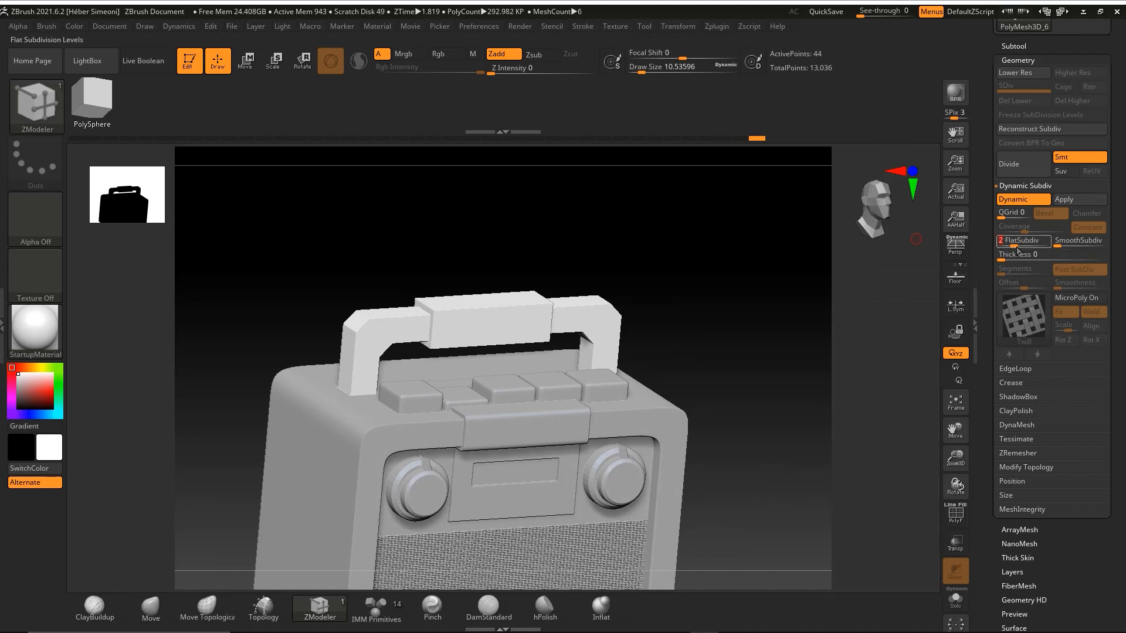
pyautogui.click(1071, 246)
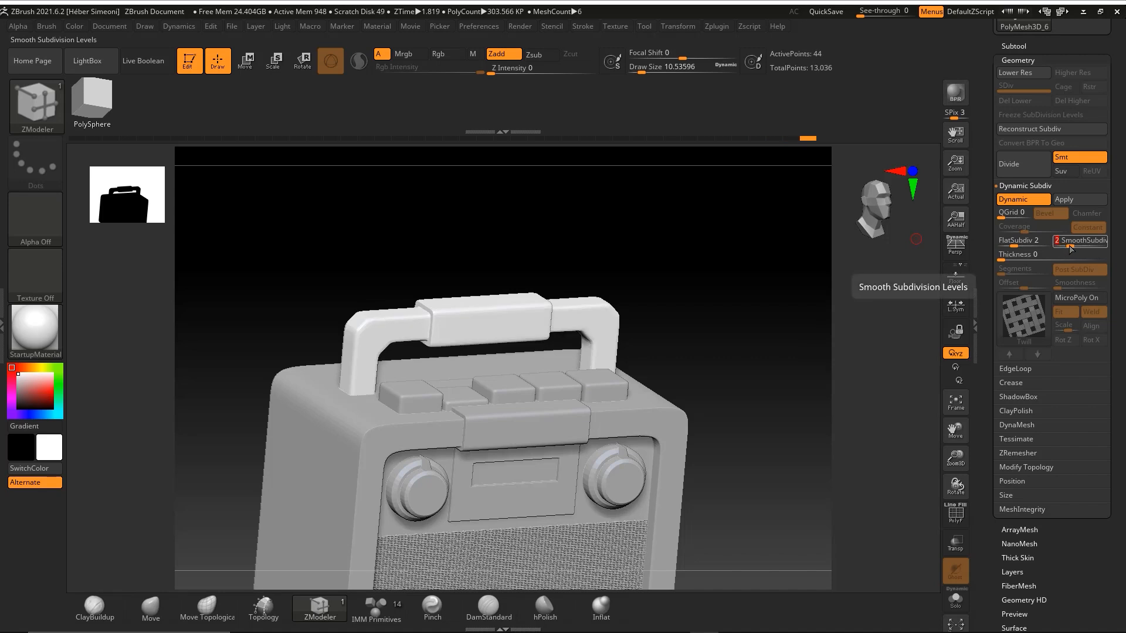
pyautogui.keyDown('ctrl'); pyautogui.keyDown('shift'); pyautogui.moveTo(972, 370); pyautogui.dragTo(1069, 250); pyautogui.keyUp('shift'); pyautogui.keyUp('ctrl')
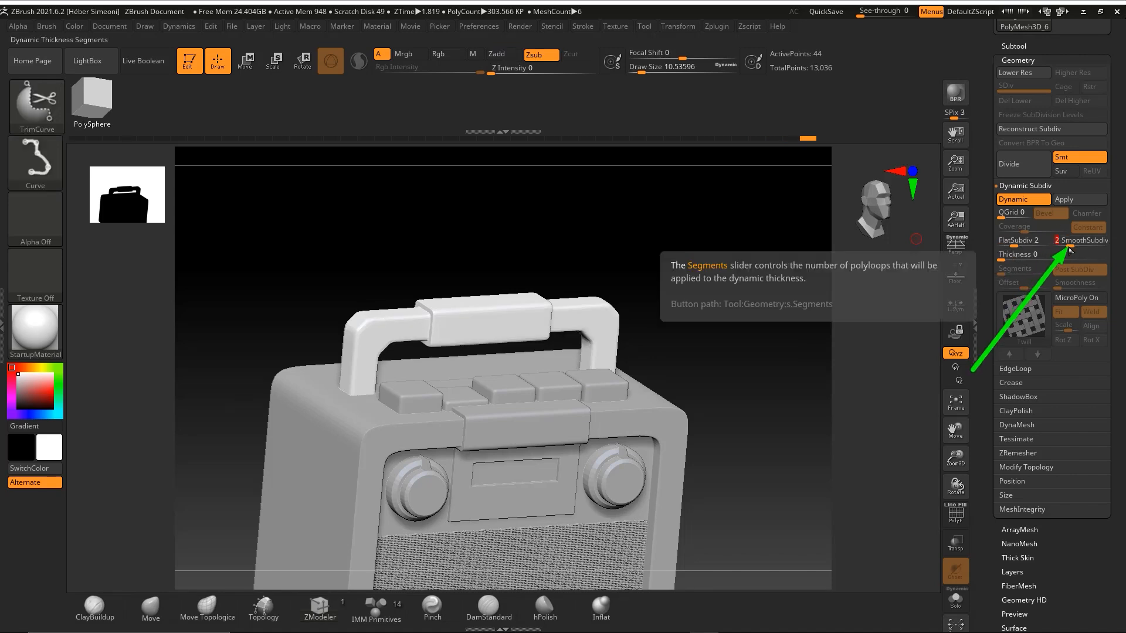
# Raise the handle's FlatSubdiv to 4, and switch Dynamic Subdiv off and on to compare the edge softness
pyautogui.click(1015, 251)
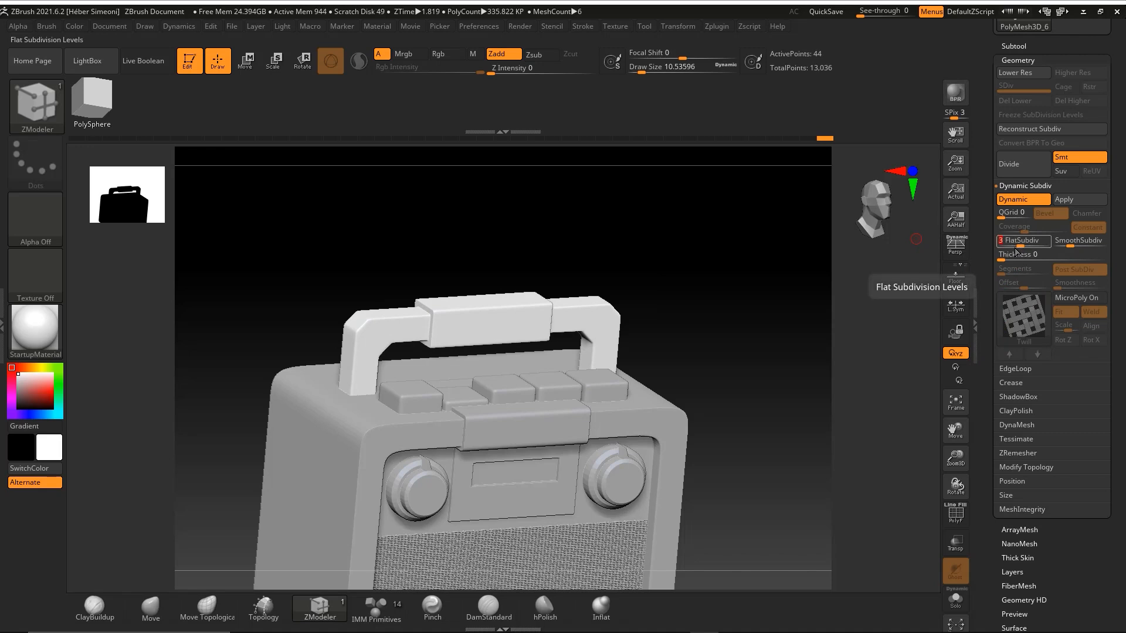
pyautogui.moveTo(1019, 252); pyautogui.dragTo(1026, 250)
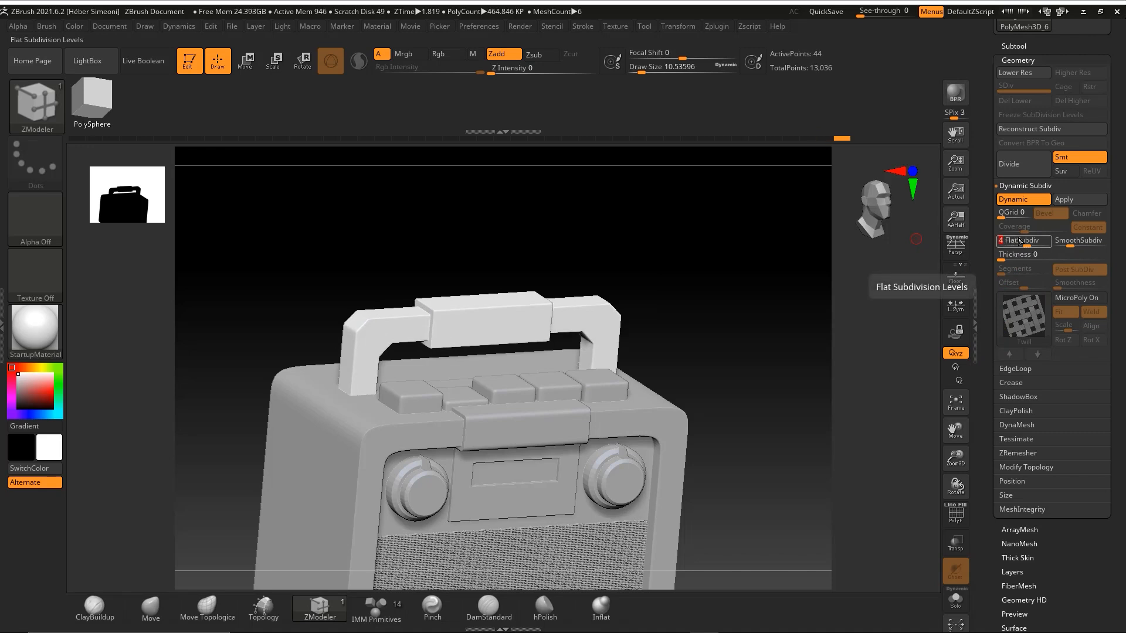
pyautogui.click(1022, 199)
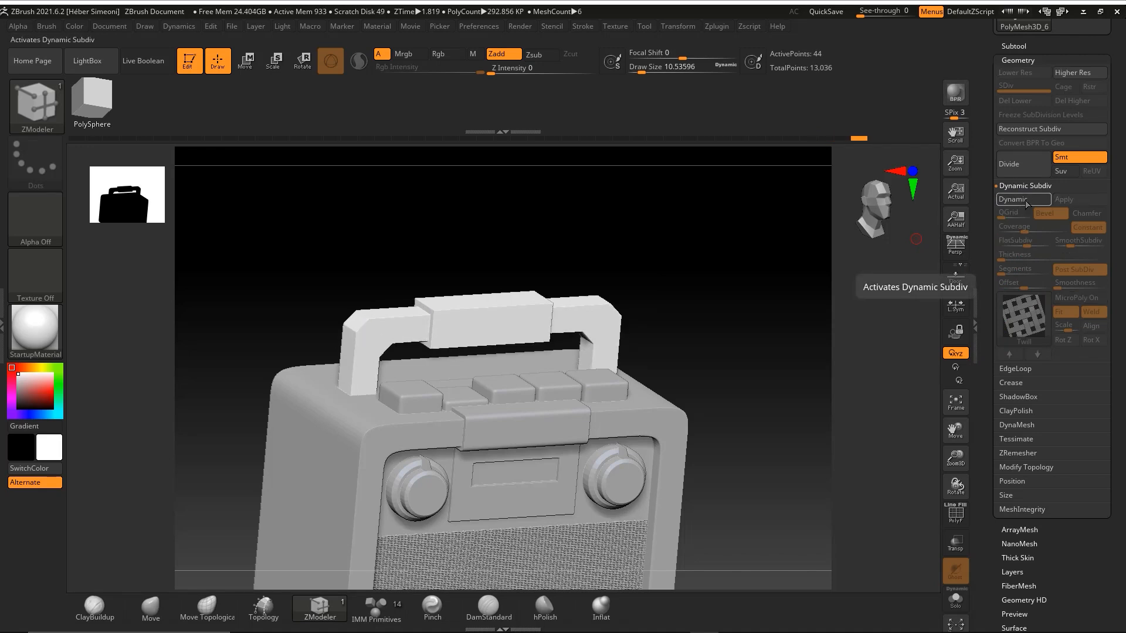
pyautogui.click(1024, 199)
pyautogui.moveTo(707, 261); pyautogui.dragTo(736, 292)
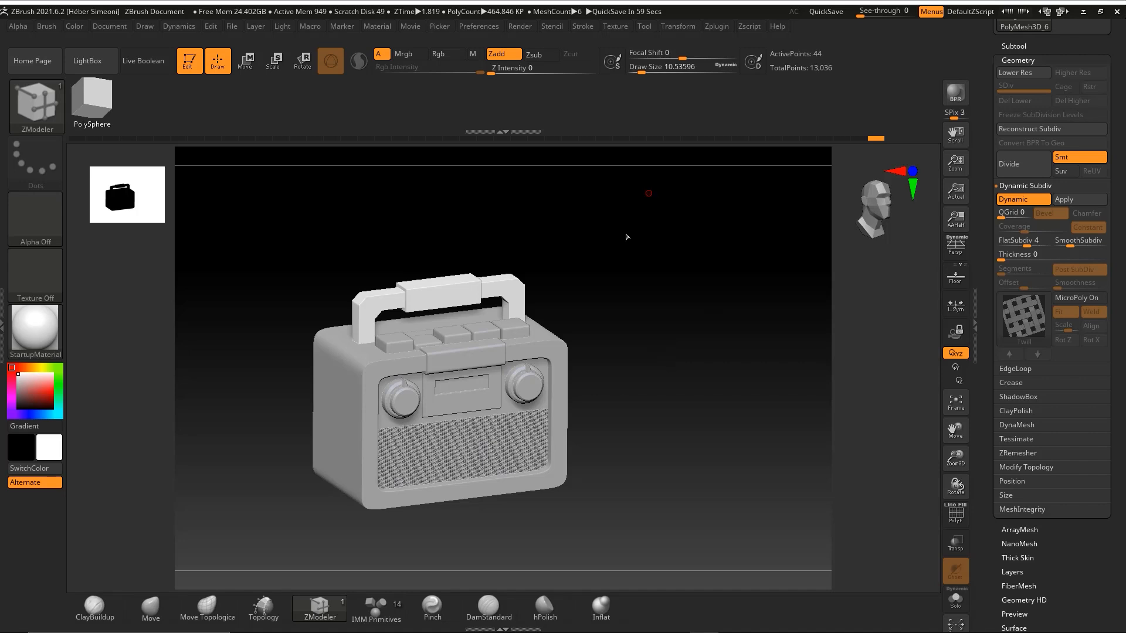
pyautogui.moveTo(627, 237); pyautogui.dragTo(698, 316)
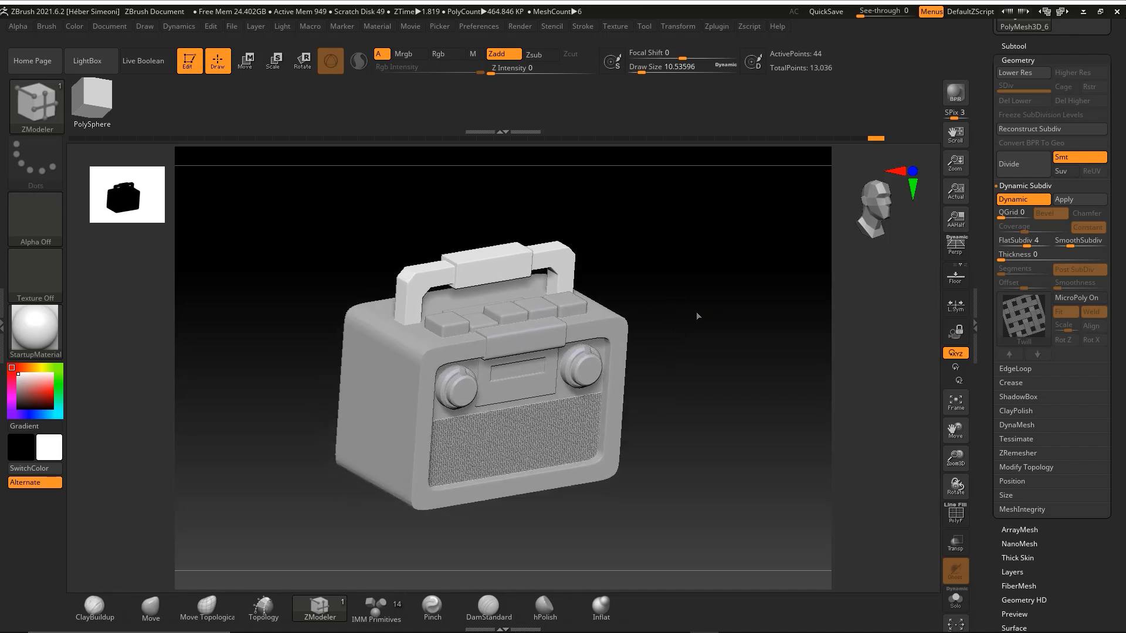
pyautogui.moveTo(1021, 329)
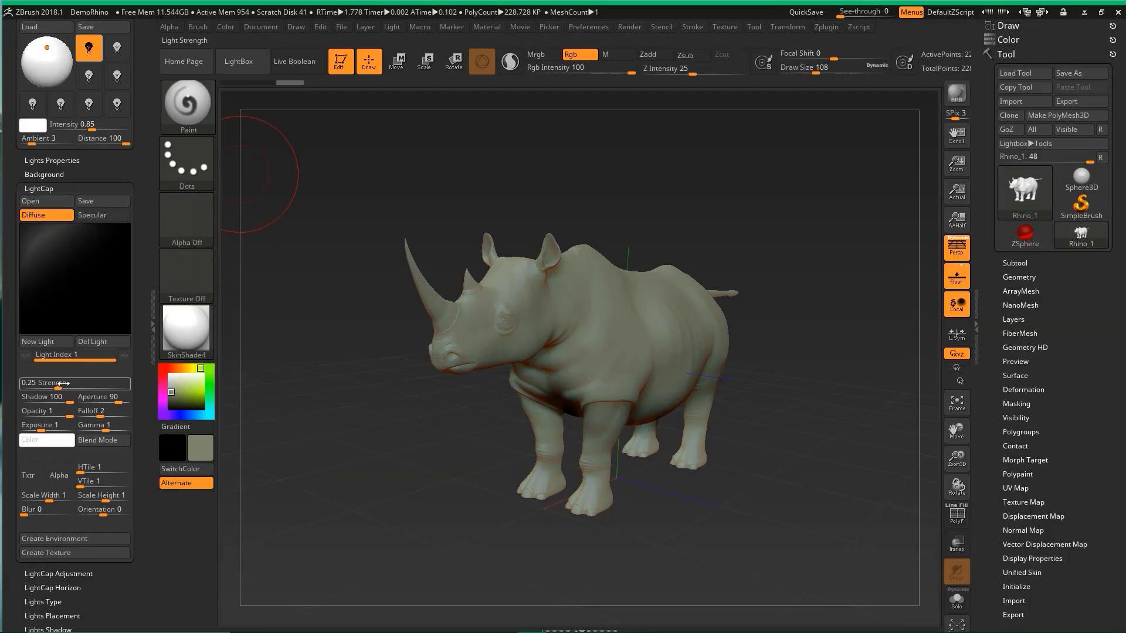
pyautogui.moveTo(59, 252); pyautogui.dragTo(101, 298)
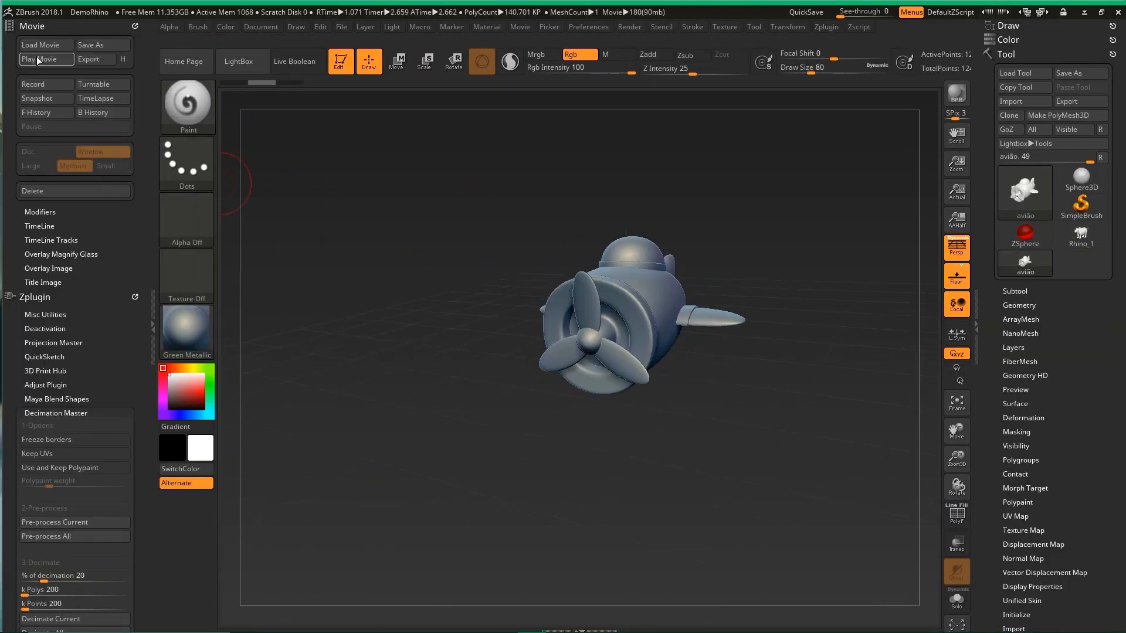